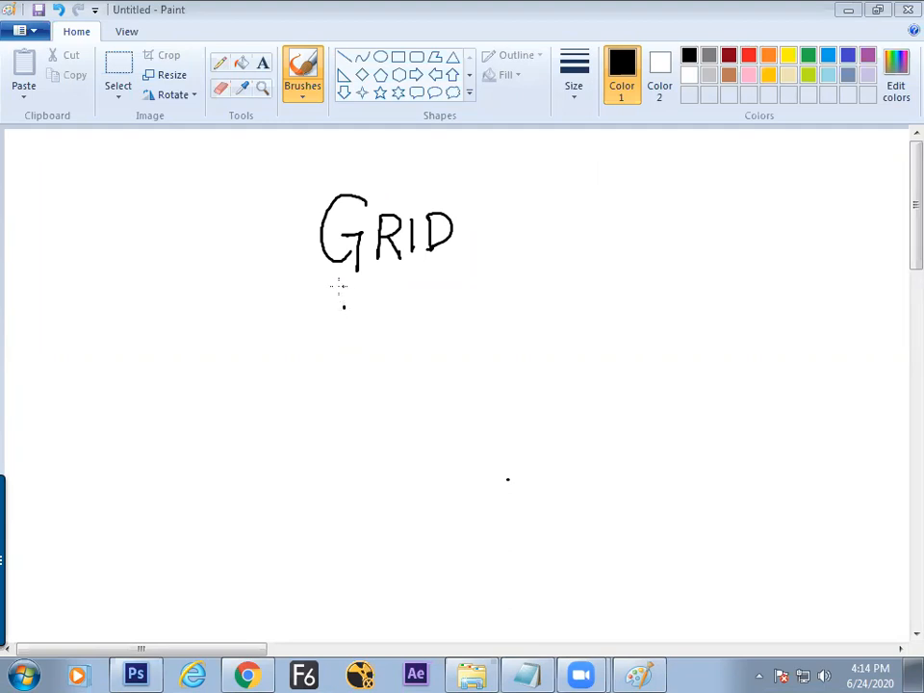
Step: Draw lines above and below the word GRID, and write "Guide" beside it with a vertical divider and matching lines
{"action": "left_click_drag", "start_coordinate": [306, 291], "coordinate": [465, 282]}
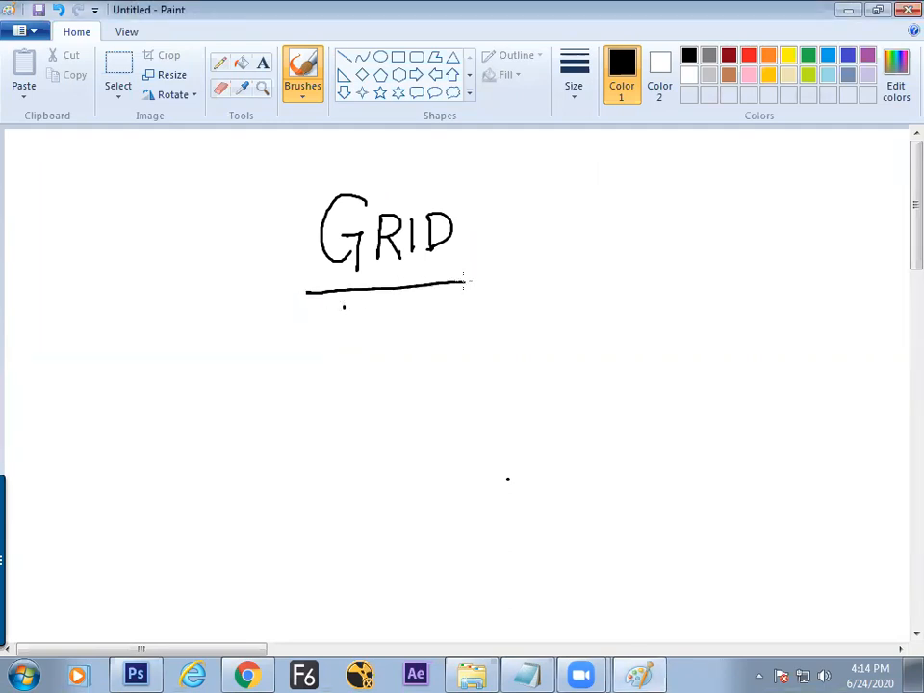
{"action": "left_click_drag", "start_coordinate": [289, 166], "coordinate": [459, 161]}
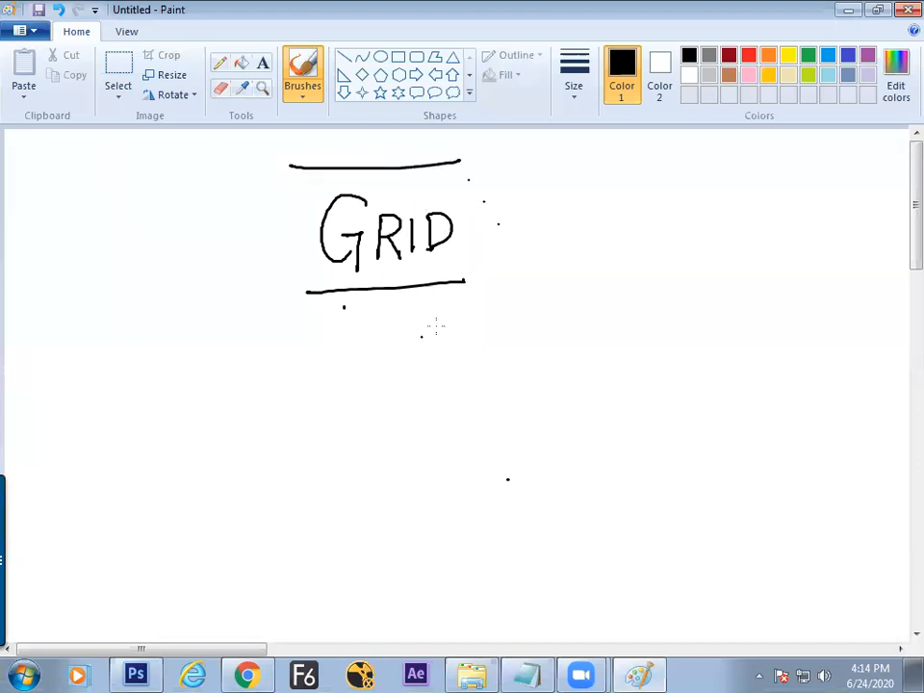
{"action": "mouse_move", "coordinate": [572, 199]}
{"action": "left_mouse_down"}
{"action": "mouse_move", "coordinate": [546, 231]}
{"action": "mouse_move", "coordinate": [579, 225]}
{"action": "mouse_move", "coordinate": [581, 243]}
{"action": "mouse_move", "coordinate": [609, 222]}
{"action": "mouse_move", "coordinate": [624, 234]}
{"action": "mouse_move", "coordinate": [649, 210]}
{"action": "mouse_move", "coordinate": [694, 239]}
{"action": "left_mouse_up"}
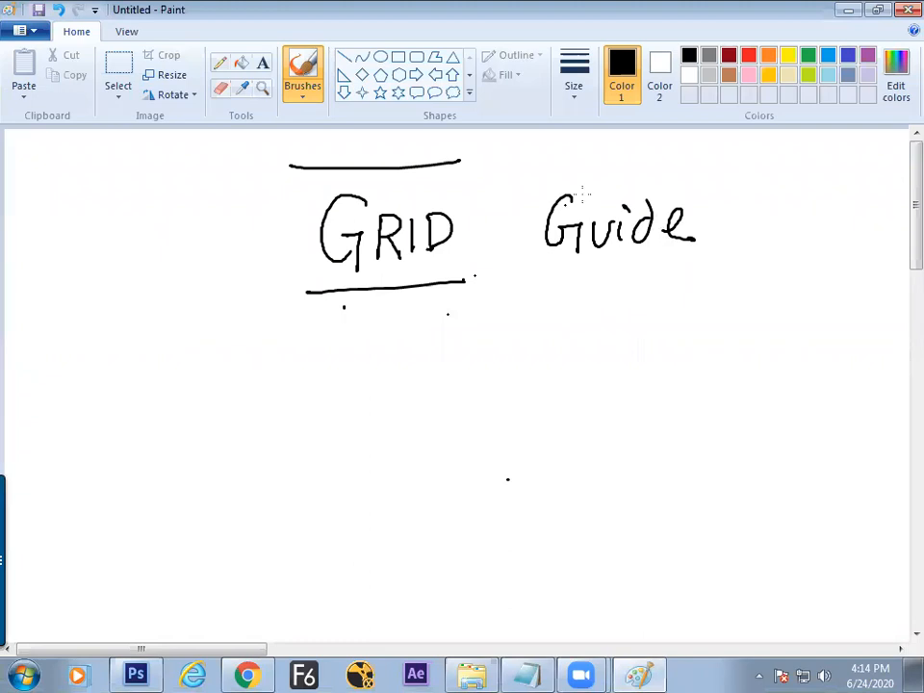
{"action": "left_click_drag", "start_coordinate": [512, 154], "coordinate": [501, 337]}
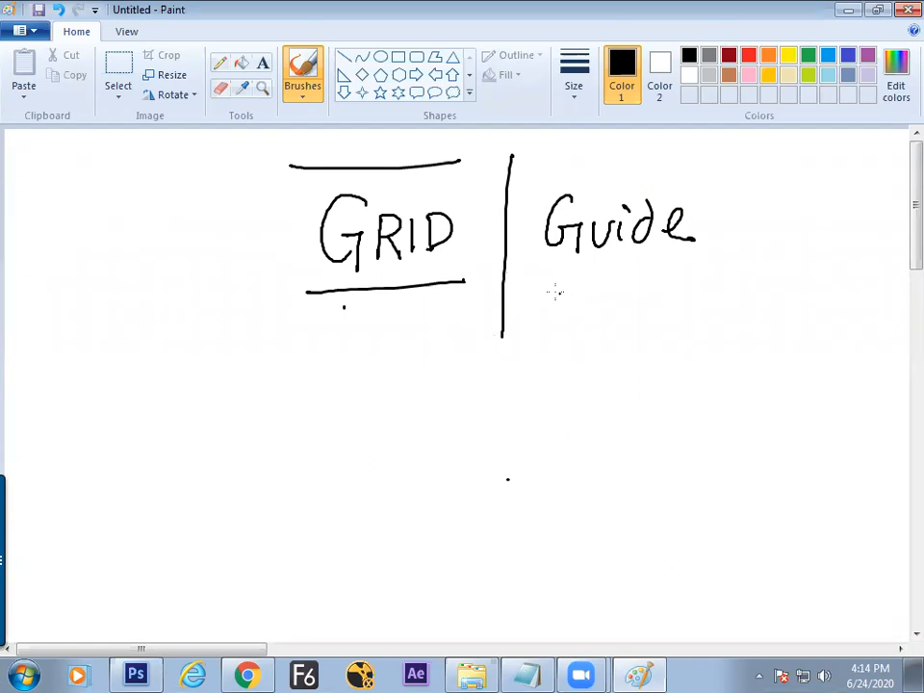
{"action": "left_click_drag", "start_coordinate": [549, 286], "coordinate": [705, 295]}
{"action": "left_click_drag", "start_coordinate": [536, 170], "coordinate": [689, 173]}
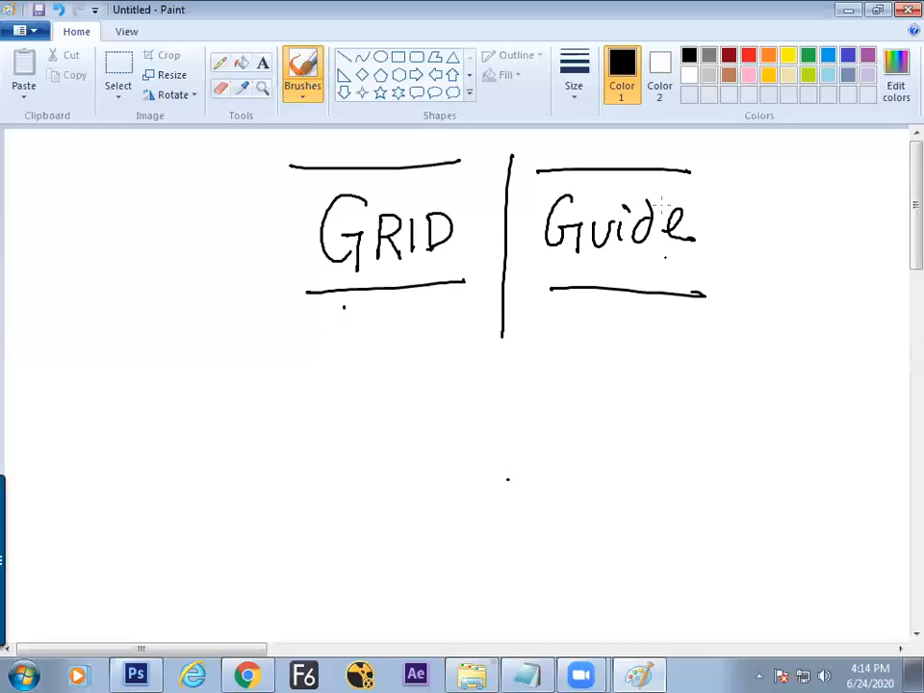
Step: Write "Ruler" before the word GRID, enclosed between two vertical divider lines
{"action": "left_click_drag", "start_coordinate": [246, 154], "coordinate": [227, 332]}
{"action": "mouse_move", "coordinate": [98, 208]}
{"action": "left_mouse_down"}
{"action": "mouse_move", "coordinate": [94, 254]}
{"action": "mouse_move", "coordinate": [106, 238]}
{"action": "mouse_move", "coordinate": [108, 267]}
{"action": "mouse_move", "coordinate": [139, 258]}
{"action": "left_mouse_up"}
{"action": "left_click_drag", "start_coordinate": [142, 213], "coordinate": [145, 259]}
{"action": "mouse_move", "coordinate": [154, 245]}
{"action": "left_mouse_down"}
{"action": "mouse_move", "coordinate": [164, 252]}
{"action": "mouse_move", "coordinate": [202, 229]}
{"action": "left_mouse_up"}
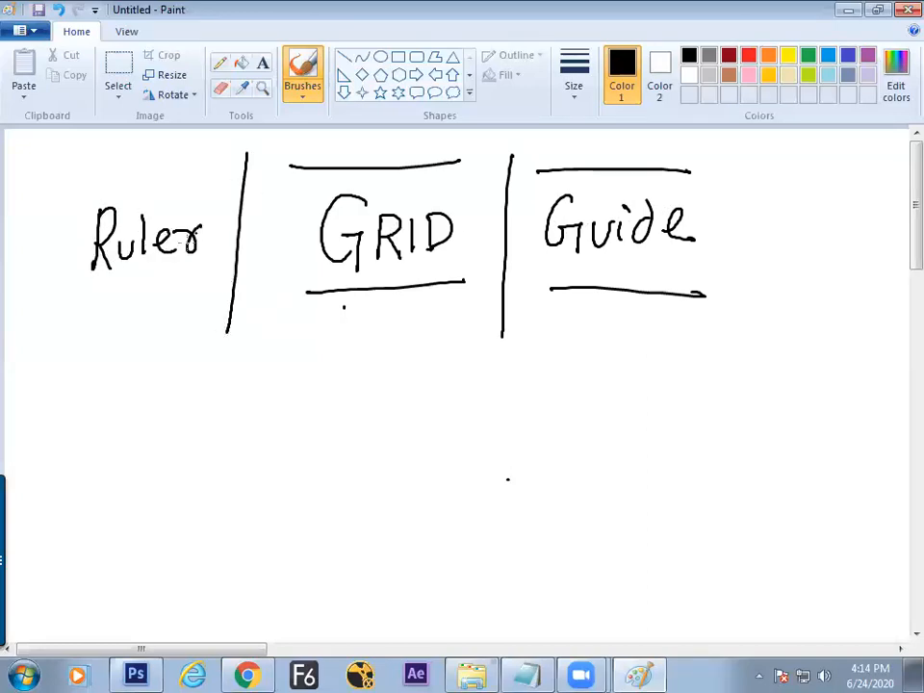
{"action": "left_click_drag", "start_coordinate": [81, 176], "coordinate": [75, 309]}
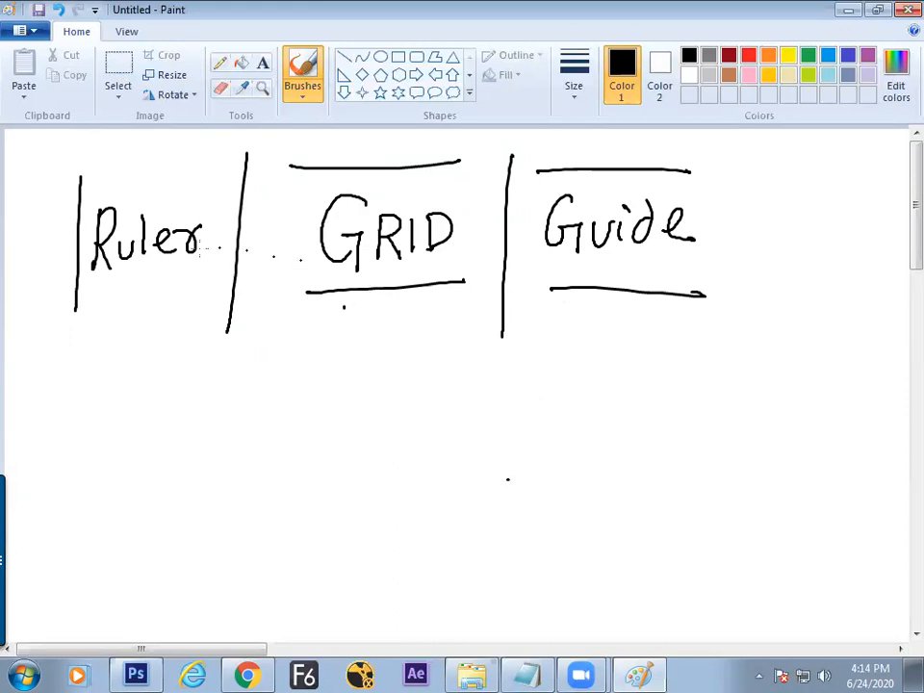
Step: Write "unit" beneath the word Ruler
{"action": "mouse_move", "coordinate": [110, 376]}
{"action": "left_mouse_down"}
{"action": "mouse_move", "coordinate": [120, 391]}
{"action": "mouse_move", "coordinate": [124, 380]}
{"action": "left_mouse_up"}
{"action": "left_click_drag", "start_coordinate": [129, 381], "coordinate": [140, 396]}
{"action": "left_click_drag", "start_coordinate": [146, 387], "coordinate": [146, 397]}
{"action": "mouse_move", "coordinate": [156, 360]}
{"action": "left_mouse_down"}
{"action": "mouse_move", "coordinate": [158, 392]}
{"action": "mouse_move", "coordinate": [173, 370]}
{"action": "left_mouse_up"}
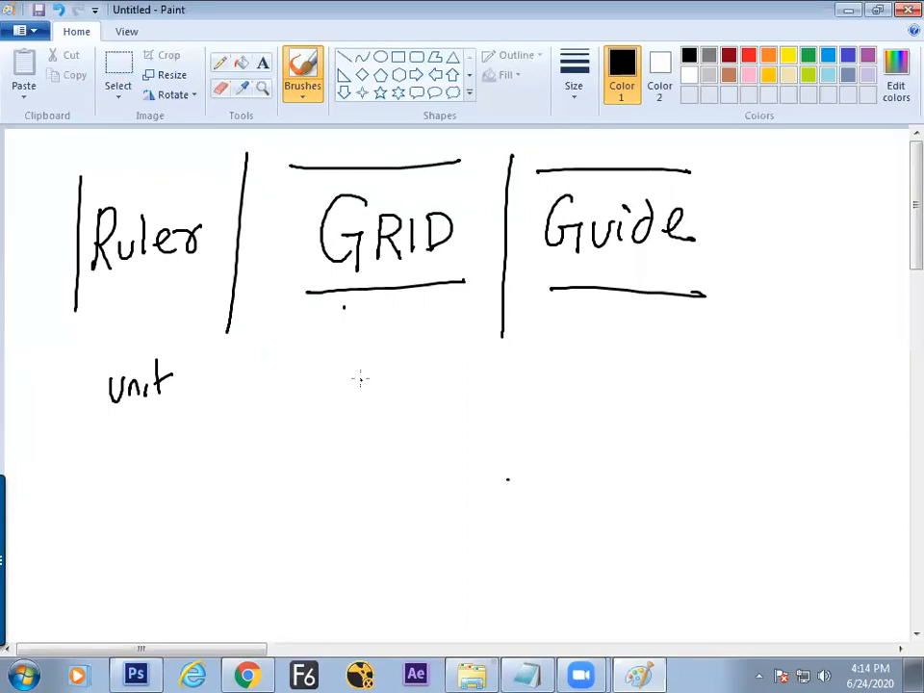
Step: Sketch three horizontal lines and two vertical lines beneath the word Guide
{"action": "left_click_drag", "start_coordinate": [595, 376], "coordinate": [658, 375]}
{"action": "left_click_drag", "start_coordinate": [594, 405], "coordinate": [661, 401]}
{"action": "left_click_drag", "start_coordinate": [599, 430], "coordinate": [684, 412]}
{"action": "left_click_drag", "start_coordinate": [710, 338], "coordinate": [714, 429]}
{"action": "left_click_drag", "start_coordinate": [737, 347], "coordinate": [742, 428]}
Step: Sketch a small grid of three horizontal and three vertical crossing lines beneath the word GRID
{"action": "left_click_drag", "start_coordinate": [317, 372], "coordinate": [424, 370]}
{"action": "left_click_drag", "start_coordinate": [310, 408], "coordinate": [426, 404]}
{"action": "left_click_drag", "start_coordinate": [313, 448], "coordinate": [397, 444]}
{"action": "left_click_drag", "start_coordinate": [344, 335], "coordinate": [344, 476]}
{"action": "mouse_move", "coordinate": [377, 334]}
{"action": "left_mouse_down"}
{"action": "mouse_move", "coordinate": [377, 476]}
{"action": "mouse_move", "coordinate": [393, 473]}
{"action": "left_mouse_up"}
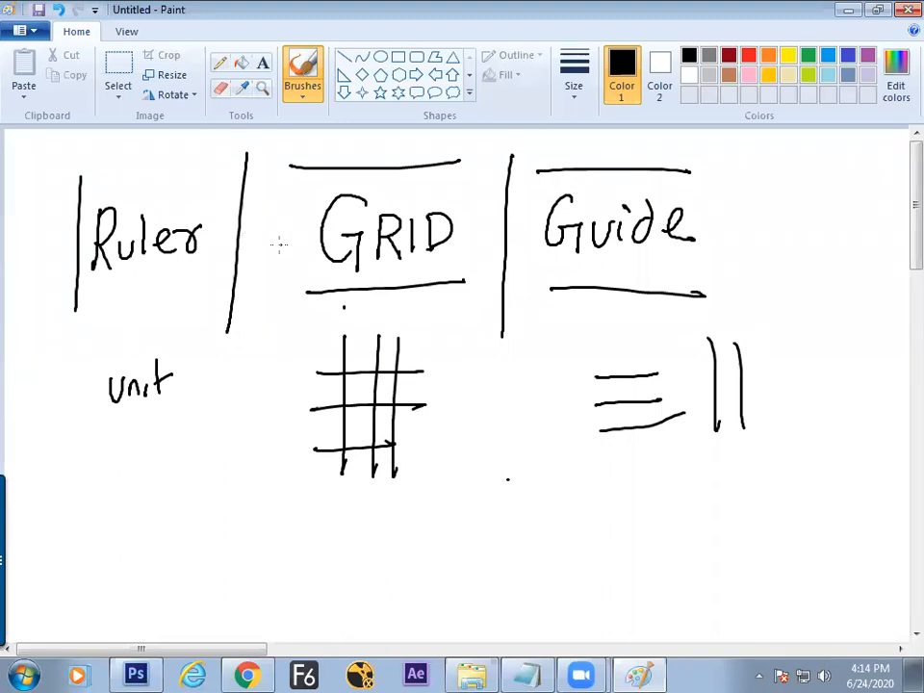
Step: Turn on the gridlines over the drawing canvas
{"action": "key", "text": "ctrl+g"}
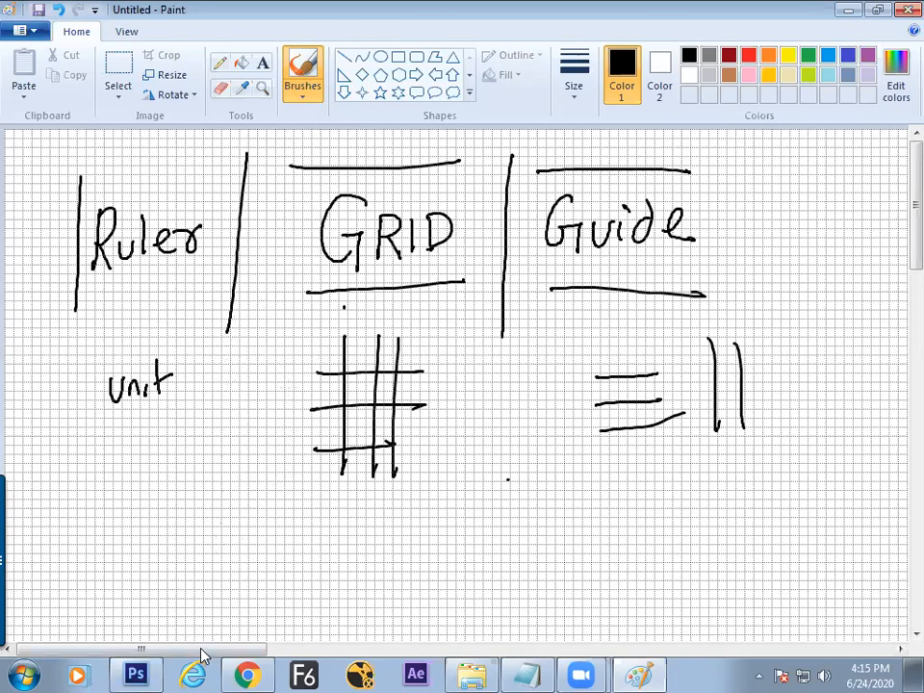
{"action": "left_click_drag", "start_coordinate": [200, 658], "coordinate": [213, 658]}
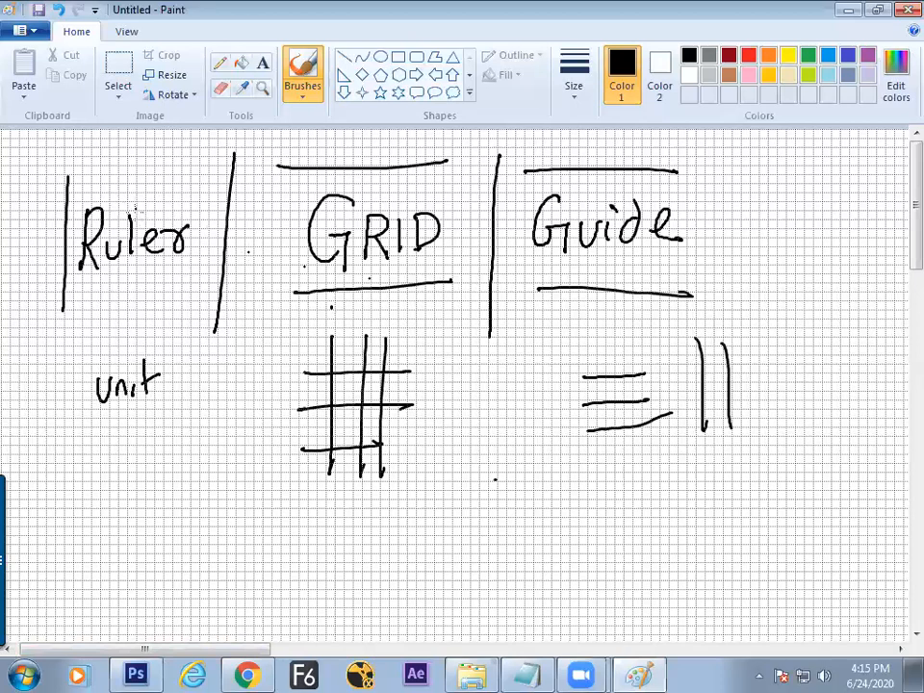
Step: Draw a divider after the word Guide and write "Snap" with a line above and an underline
{"action": "left_click_drag", "start_coordinate": [739, 162], "coordinate": [744, 297]}
{"action": "left_click_drag", "start_coordinate": [778, 214], "coordinate": [760, 243]}
{"action": "mouse_move", "coordinate": [787, 241]}
{"action": "left_mouse_down"}
{"action": "mouse_move", "coordinate": [795, 223]}
{"action": "mouse_move", "coordinate": [806, 240]}
{"action": "left_mouse_up"}
{"action": "left_click_drag", "start_coordinate": [820, 222], "coordinate": [825, 242]}
{"action": "mouse_move", "coordinate": [833, 218]}
{"action": "left_mouse_down"}
{"action": "mouse_move", "coordinate": [839, 256]}
{"action": "mouse_move", "coordinate": [838, 241]}
{"action": "left_mouse_up"}
{"action": "left_click_drag", "start_coordinate": [776, 270], "coordinate": [843, 261]}
{"action": "left_click_drag", "start_coordinate": [770, 192], "coordinate": [833, 188]}
Step: Sketch a snapping diagram beneath the word Snap, with arrows from two side lines pointing at a central vertical line
{"action": "left_click_drag", "start_coordinate": [794, 348], "coordinate": [795, 396]}
{"action": "mouse_move", "coordinate": [848, 348]}
{"action": "left_mouse_down"}
{"action": "mouse_move", "coordinate": [846, 380]}
{"action": "mouse_move", "coordinate": [829, 371]}
{"action": "left_mouse_up"}
{"action": "left_click_drag", "start_coordinate": [807, 369], "coordinate": [814, 373]}
{"action": "left_click_drag", "start_coordinate": [820, 332], "coordinate": [821, 396]}
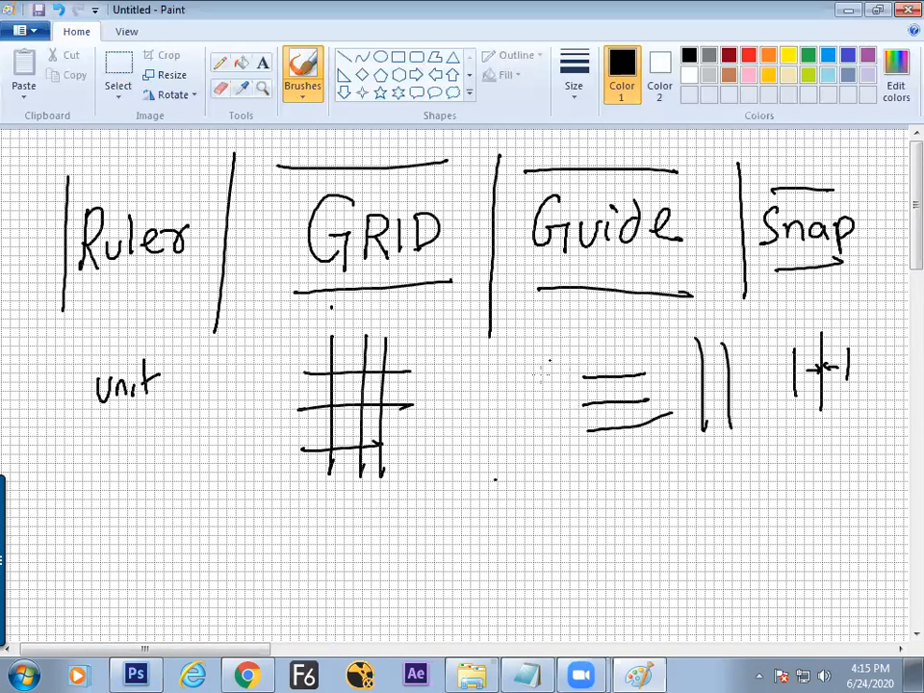
Step: Write "User define" beneath the line sketches in the Guide section
{"action": "mouse_move", "coordinate": [567, 520]}
{"action": "left_mouse_down"}
{"action": "mouse_move", "coordinate": [570, 539]}
{"action": "mouse_move", "coordinate": [582, 521]}
{"action": "left_mouse_up"}
{"action": "mouse_move", "coordinate": [595, 529]}
{"action": "left_mouse_down"}
{"action": "mouse_move", "coordinate": [584, 543]}
{"action": "mouse_move", "coordinate": [611, 542]}
{"action": "left_mouse_up"}
{"action": "mouse_move", "coordinate": [616, 542]}
{"action": "left_mouse_down"}
{"action": "mouse_move", "coordinate": [630, 529]}
{"action": "mouse_move", "coordinate": [627, 568]}
{"action": "mouse_move", "coordinate": [653, 562]}
{"action": "mouse_move", "coordinate": [668, 574]}
{"action": "mouse_move", "coordinate": [716, 546]}
{"action": "left_mouse_up"}
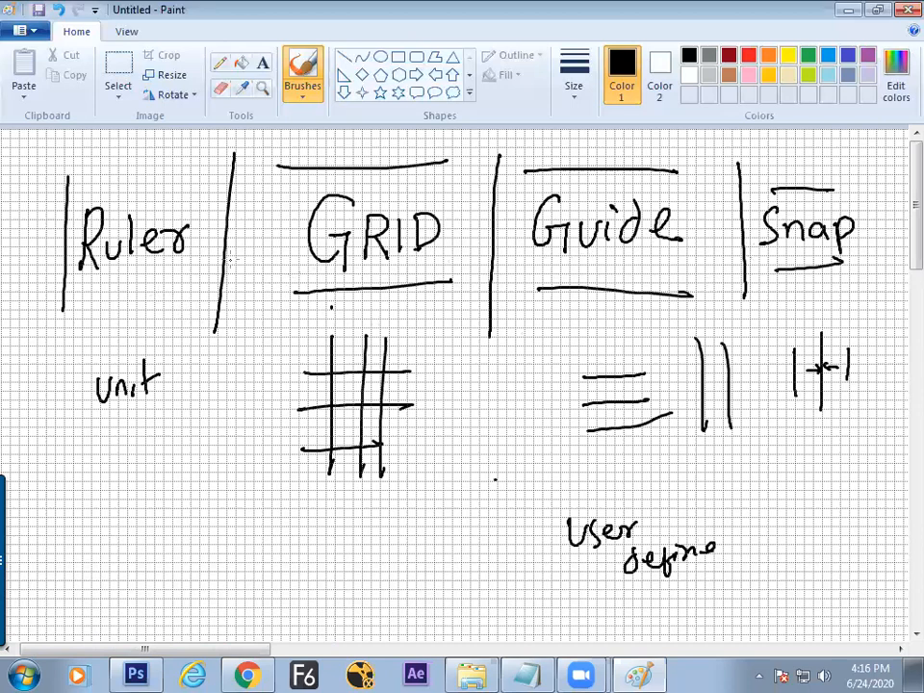
Step: Switch to Photoshop and create a new document with the Default Photoshop Size preset
{"action": "left_click", "coordinate": [135, 674]}
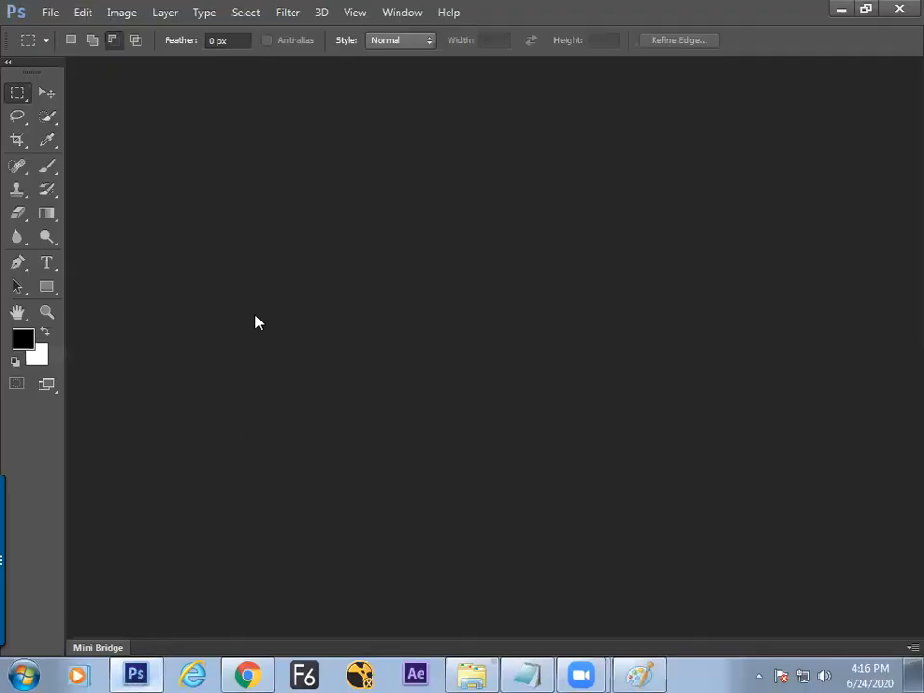
{"action": "left_click", "coordinate": [50, 11]}
{"action": "left_click", "coordinate": [173, 30]}
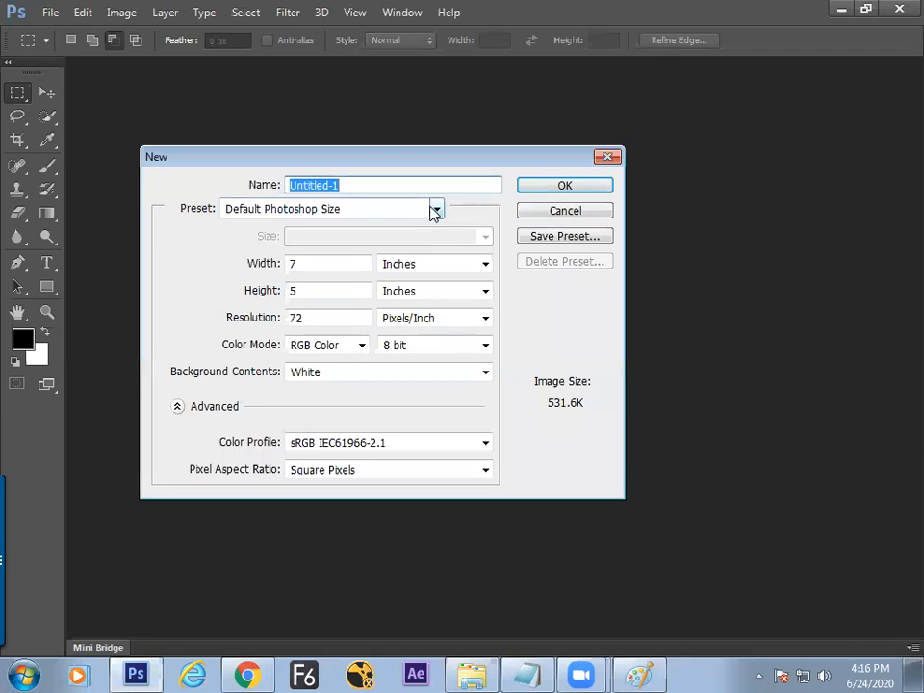
{"action": "left_click", "coordinate": [554, 187]}
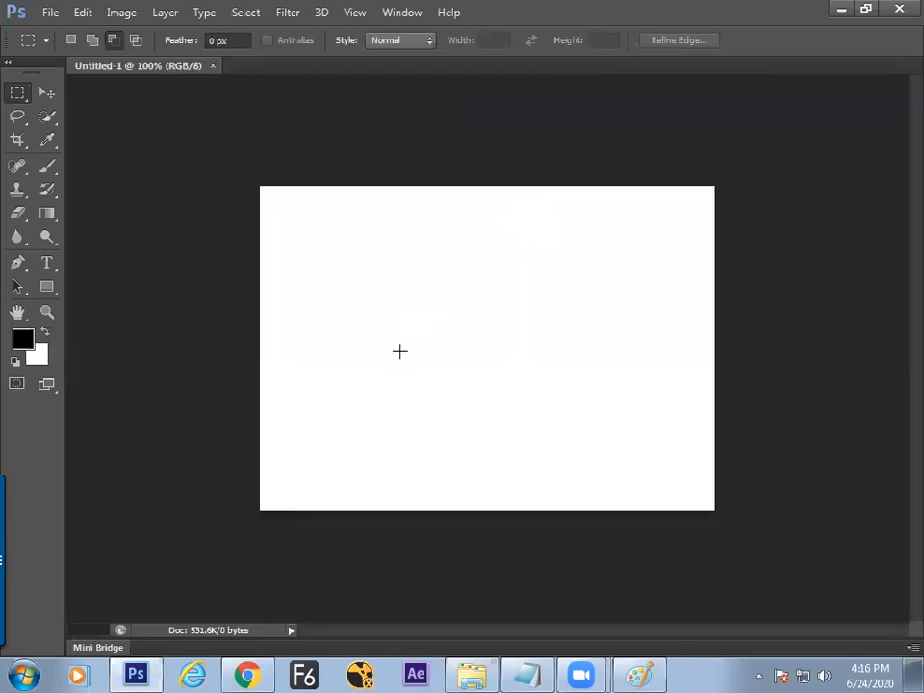
{"action": "left_click", "coordinate": [17, 94]}
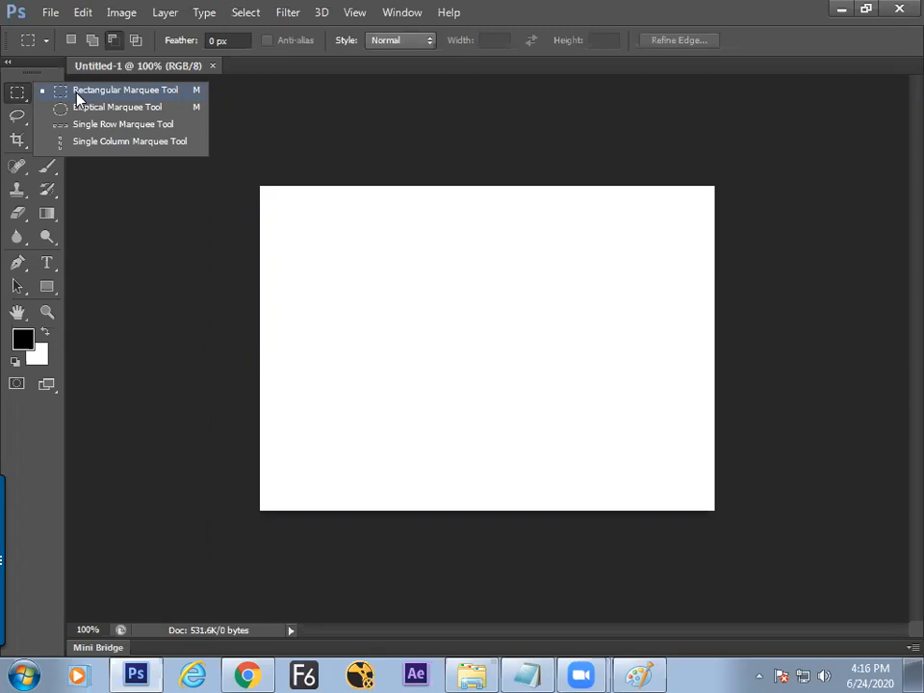
{"action": "left_click", "coordinate": [77, 94]}
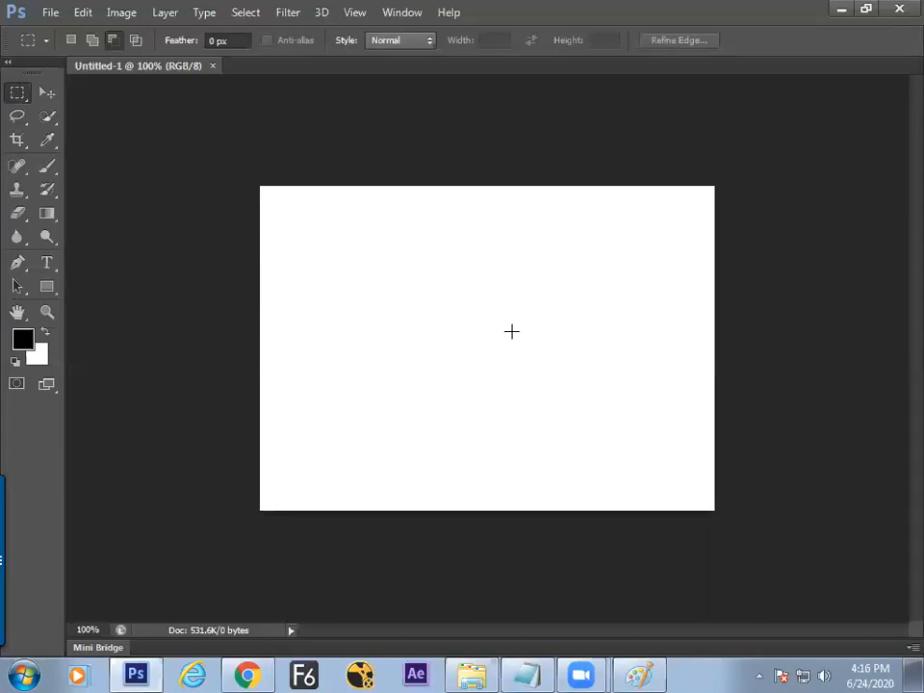
{"action": "key", "text": "ctrl+plus"}
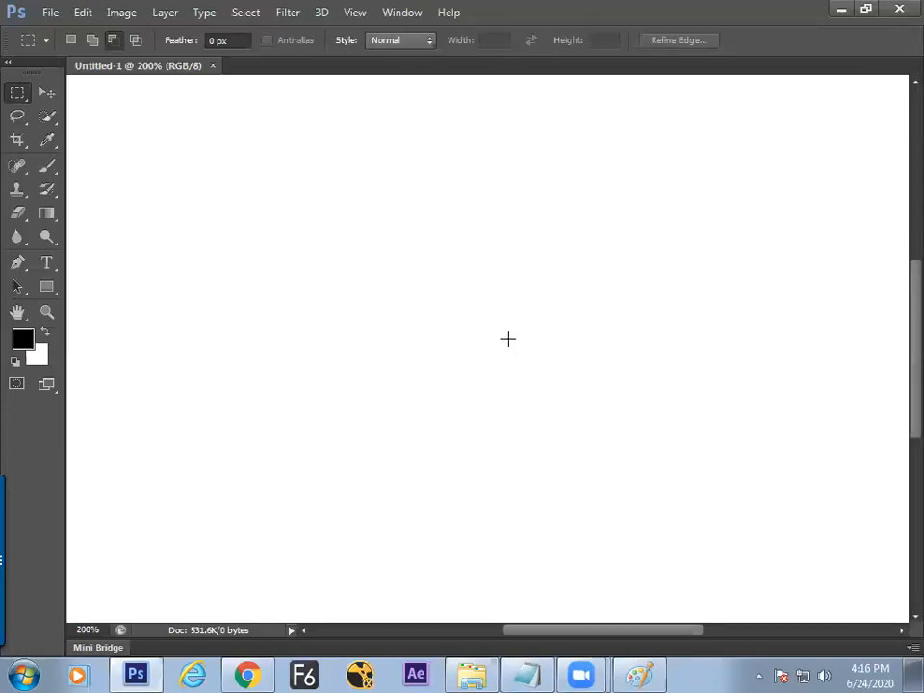
{"action": "key", "text": "ctrl+minus"}
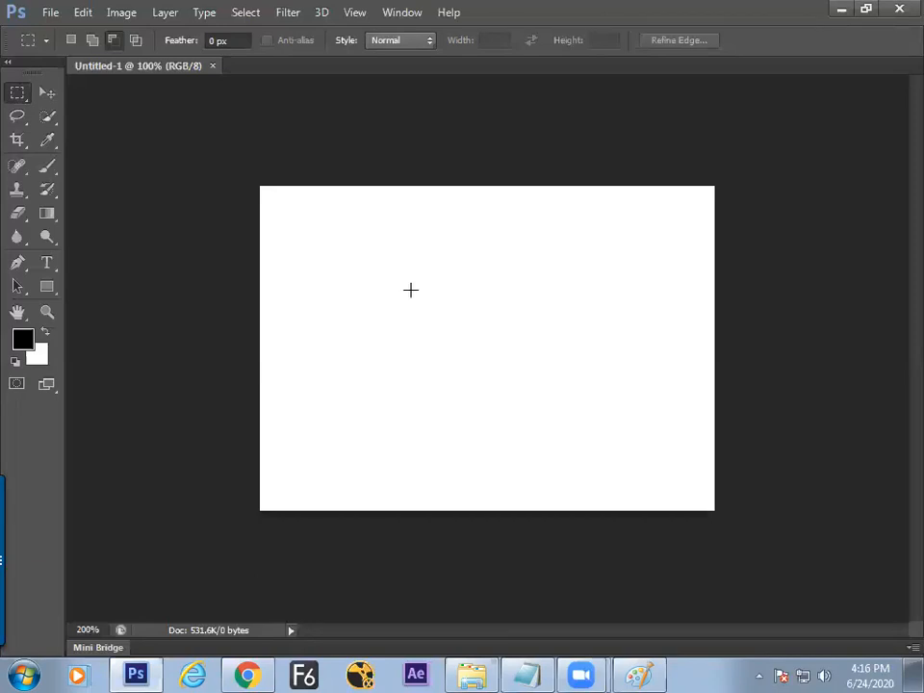
Step: Show the grid over the blank document
{"action": "left_click", "coordinate": [355, 14]}
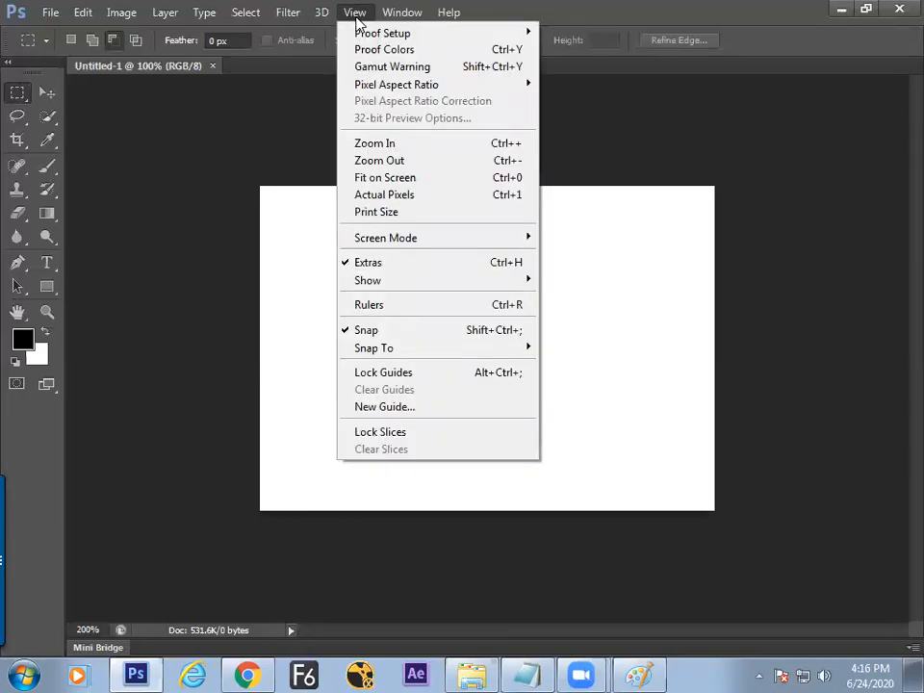
{"action": "mouse_move", "coordinate": [389, 283]}
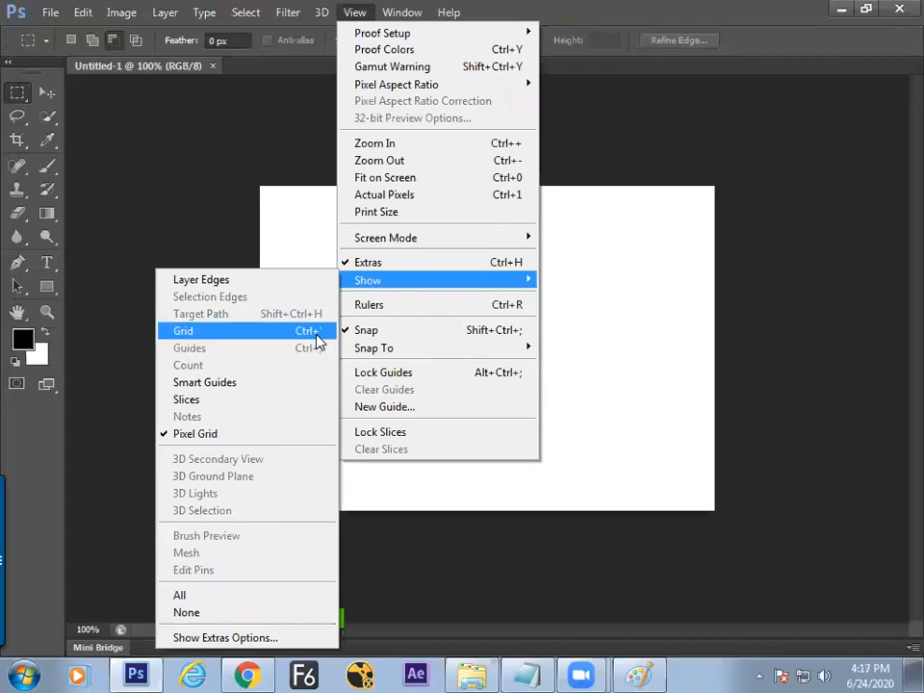
{"action": "left_click", "coordinate": [322, 332]}
Step: Search the Start menu for "osk" and launch the On-Screen Keyboard
{"action": "key", "text": "super"}
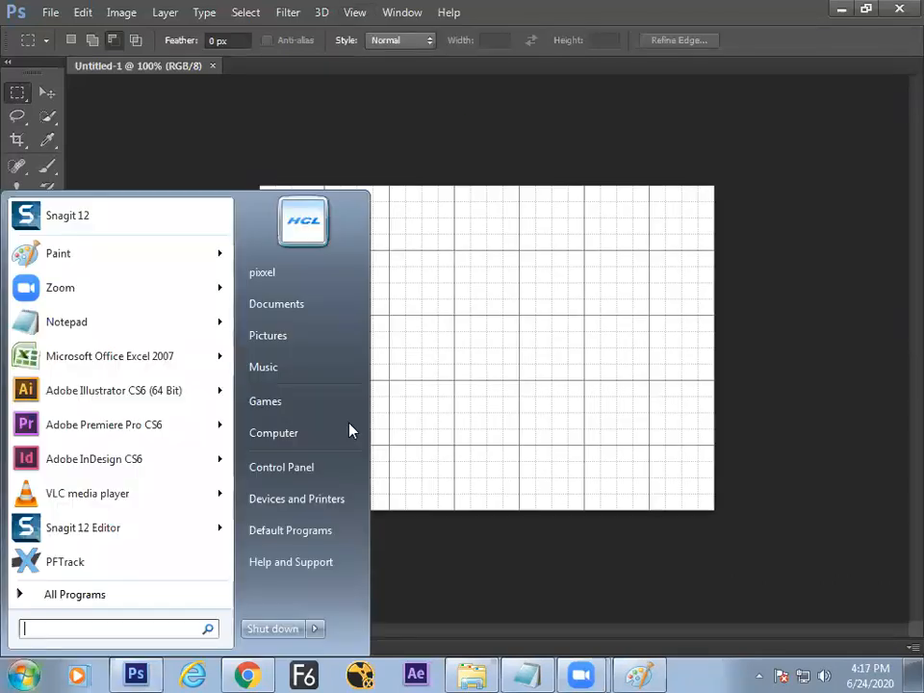
{"action": "type", "text": "osk"}
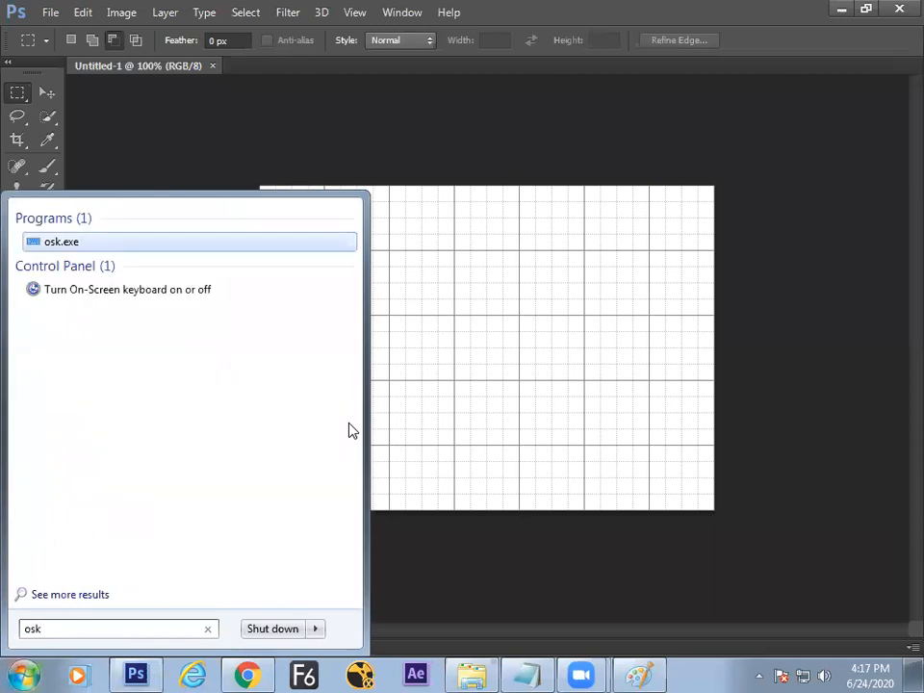
{"action": "key", "text": "Return"}
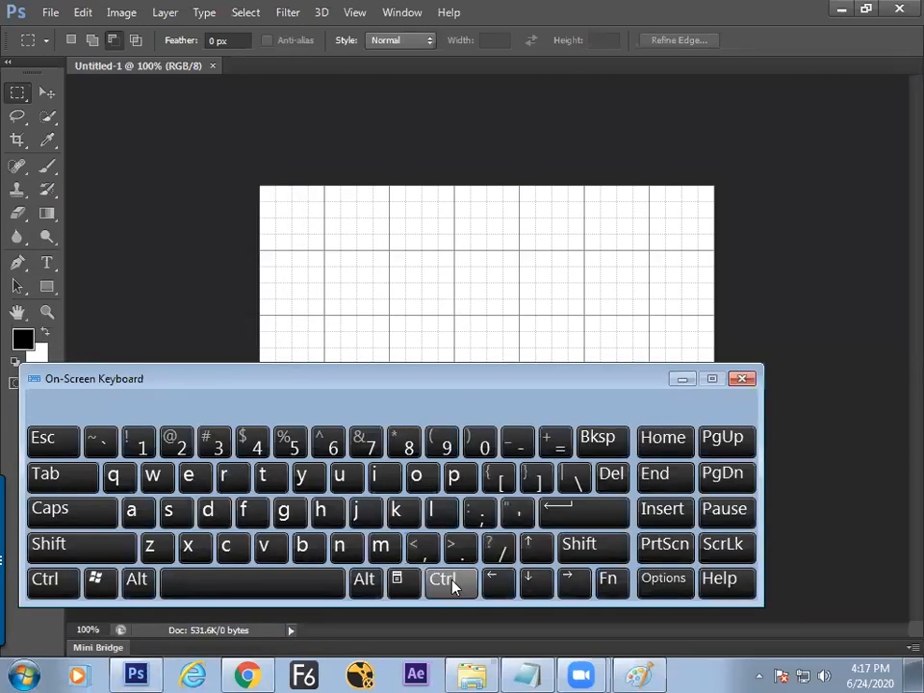
Step: Use the On-Screen Keyboard to toggle the document grid off and back on several times
{"action": "left_click", "coordinate": [445, 594]}
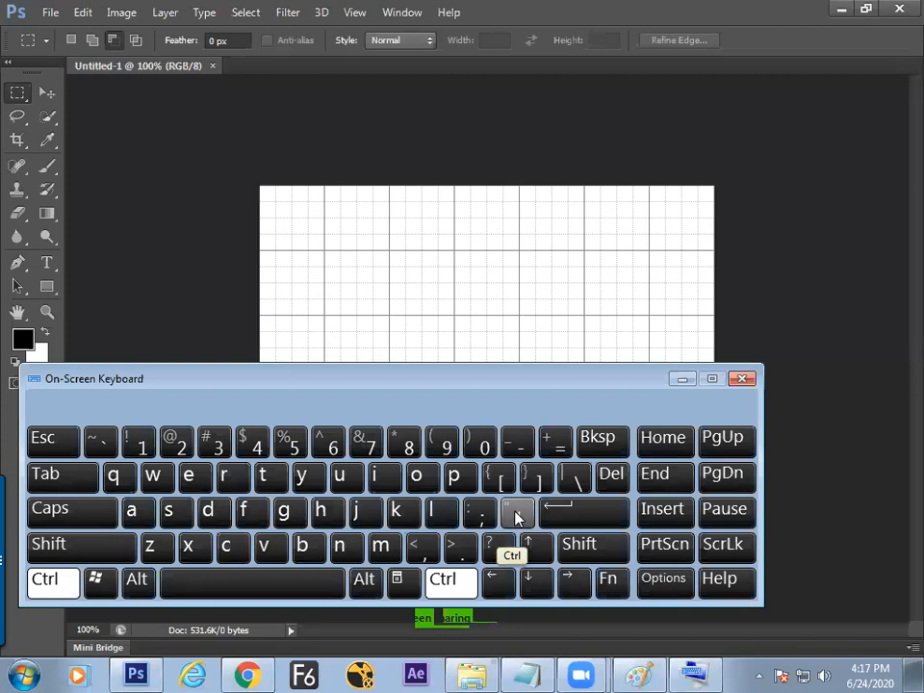
{"action": "left_click", "coordinate": [516, 512]}
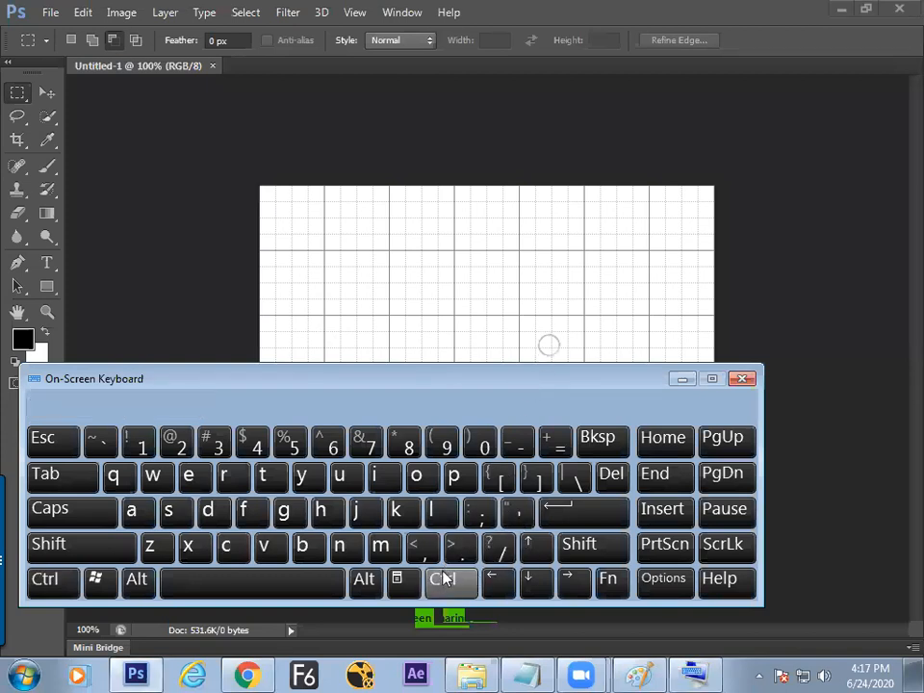
{"action": "left_click", "coordinate": [442, 585]}
{"action": "left_click", "coordinate": [516, 512]}
{"action": "left_click", "coordinate": [452, 582]}
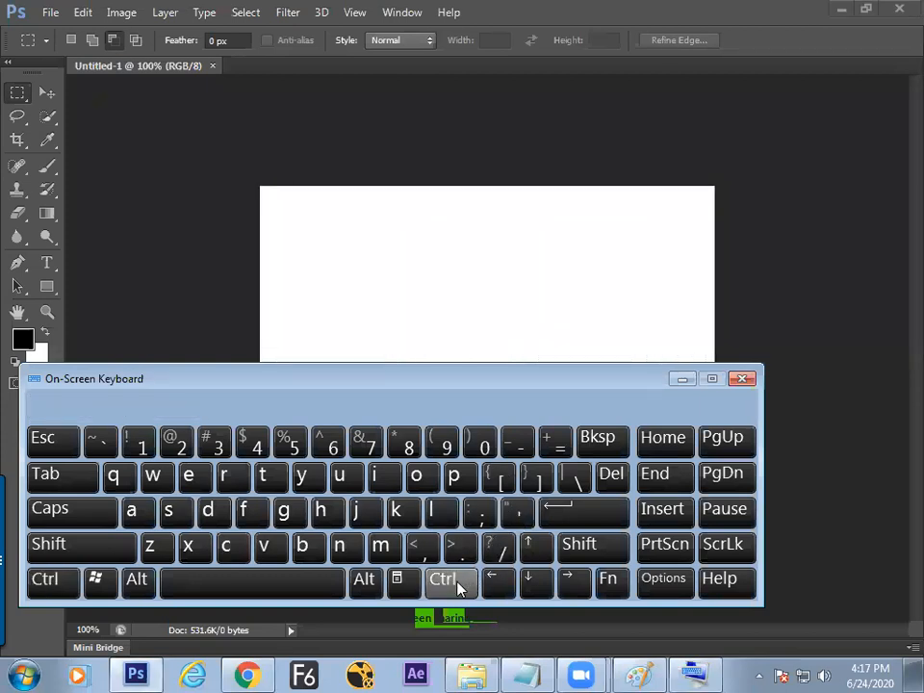
{"action": "left_click", "coordinate": [516, 518]}
{"action": "left_click", "coordinate": [454, 583]}
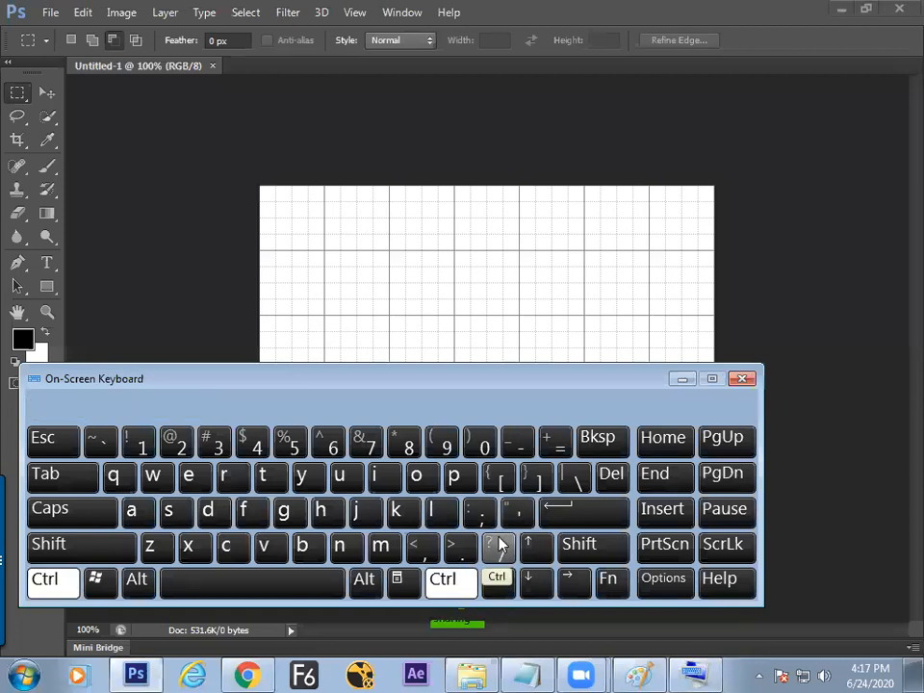
{"action": "left_click", "coordinate": [516, 518]}
{"action": "left_click", "coordinate": [450, 581]}
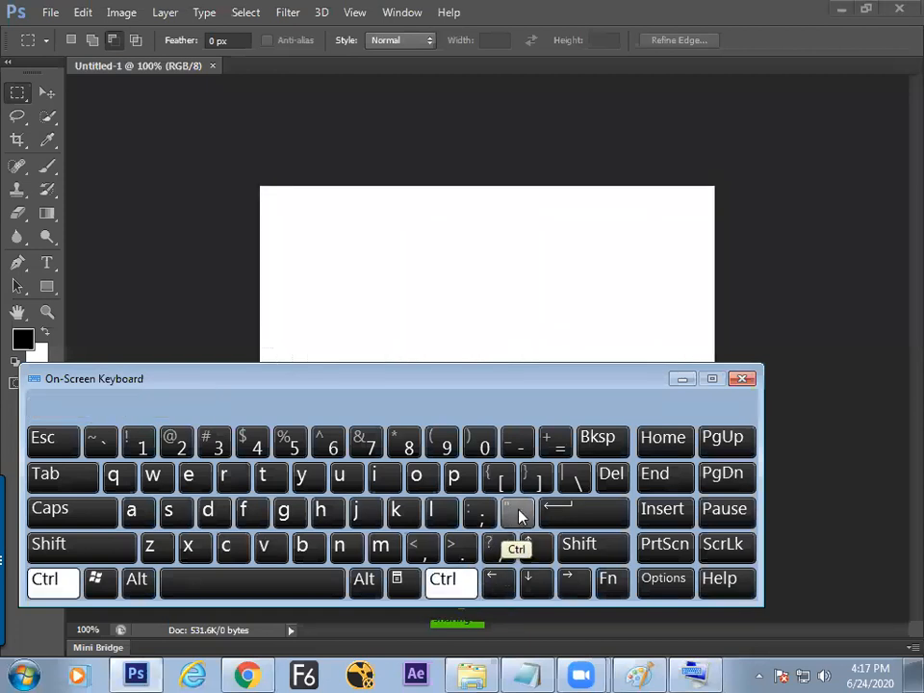
{"action": "left_click", "coordinate": [517, 513]}
{"action": "left_click", "coordinate": [464, 582]}
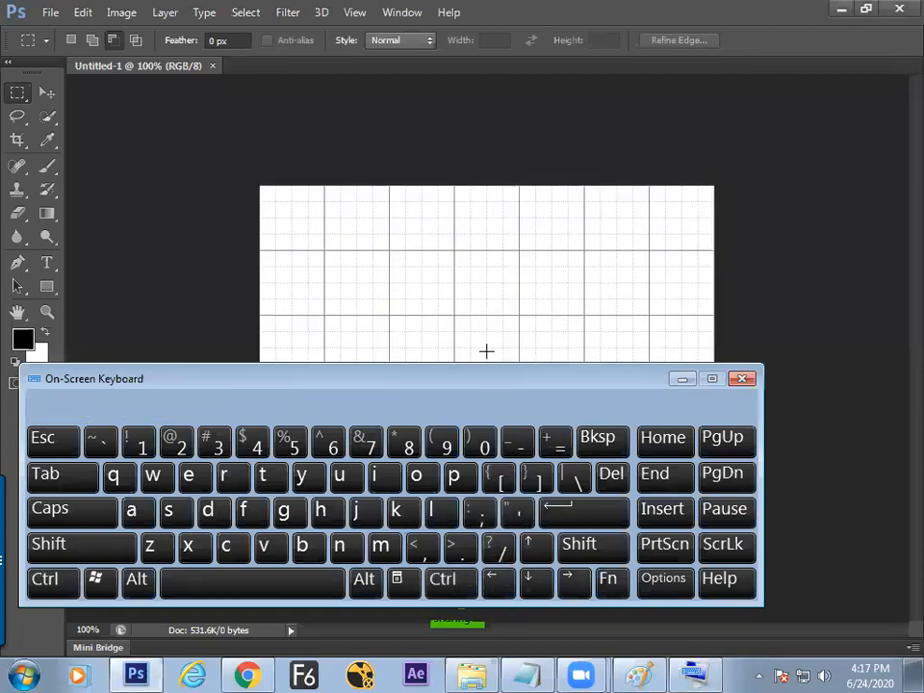
Step: Switch back to the Paint drawing, move the On-Screen Keyboard off the sketches and minimize it
{"action": "left_click", "coordinate": [354, 12]}
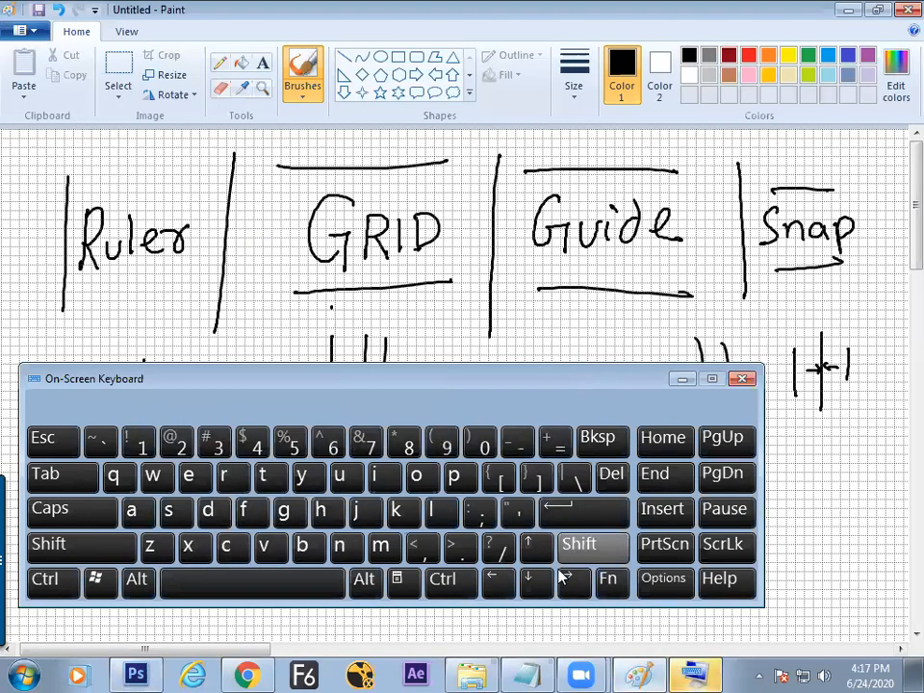
{"action": "mouse_move", "coordinate": [581, 384]}
{"action": "left_mouse_down"}
{"action": "mouse_move", "coordinate": [520, 515]}
{"action": "mouse_move", "coordinate": [612, 524]}
{"action": "left_mouse_up"}
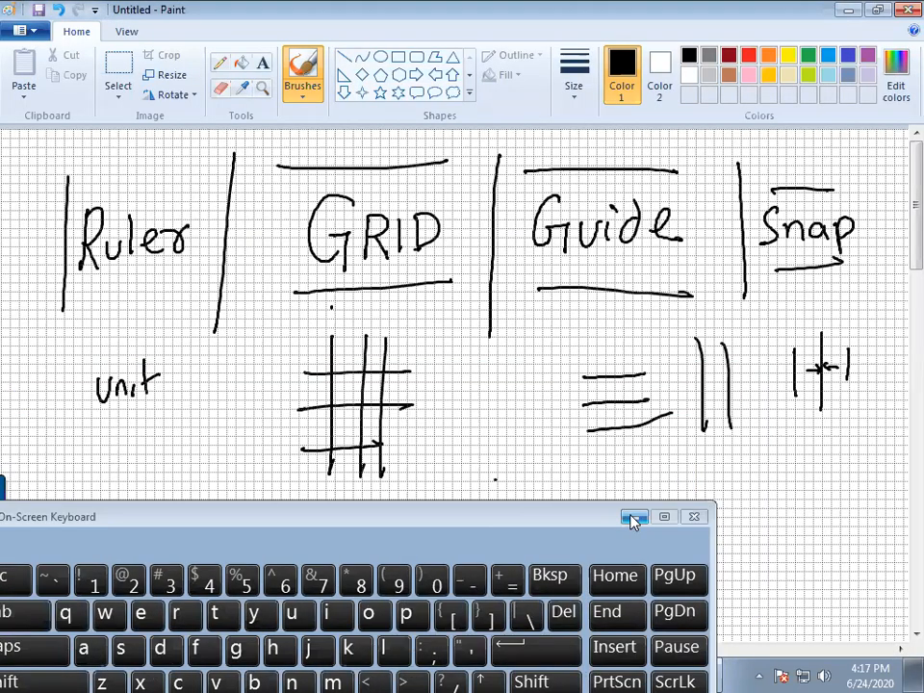
{"action": "left_click", "coordinate": [633, 517]}
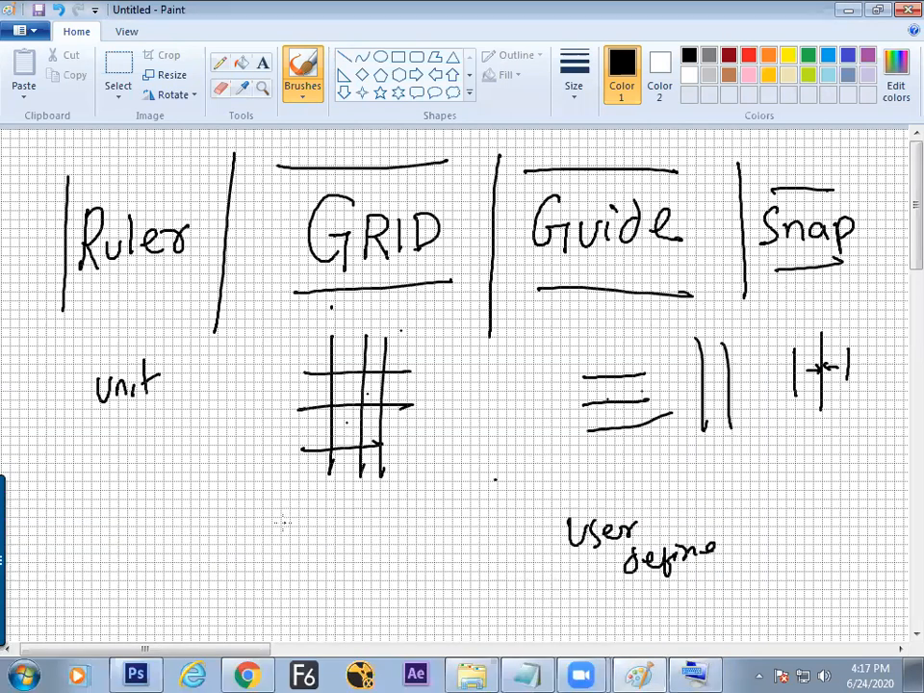
Step: Write "View-Show-Grid" and the shortcut "Ctrl+'" in red below the grid sketch
{"action": "left_click", "coordinate": [750, 54]}
{"action": "mouse_move", "coordinate": [251, 495]}
{"action": "left_mouse_down"}
{"action": "mouse_move", "coordinate": [256, 525]}
{"action": "mouse_move", "coordinate": [271, 496]}
{"action": "left_mouse_up"}
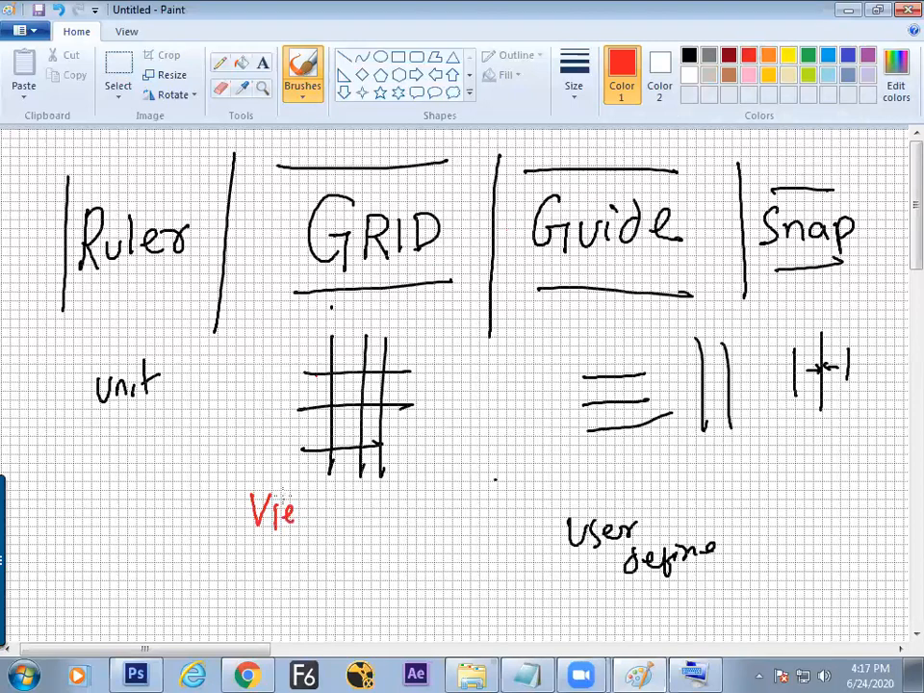
{"action": "mouse_move", "coordinate": [360, 492]}
{"action": "left_mouse_down"}
{"action": "mouse_move", "coordinate": [344, 519]}
{"action": "mouse_move", "coordinate": [381, 518]}
{"action": "left_mouse_up"}
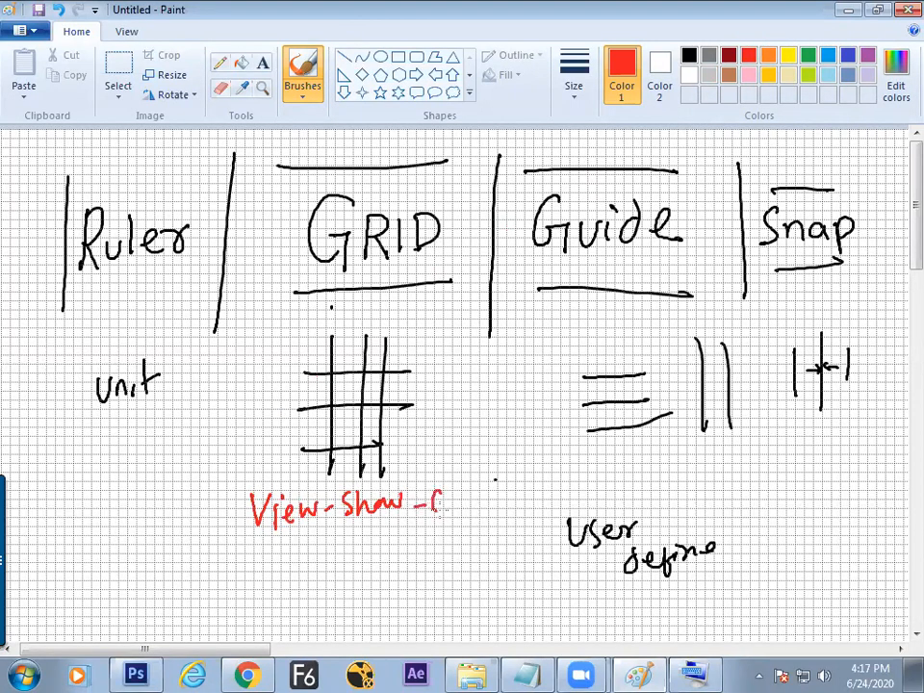
{"action": "mouse_move", "coordinate": [459, 500]}
{"action": "left_mouse_down"}
{"action": "mouse_move", "coordinate": [475, 515]}
{"action": "mouse_move", "coordinate": [485, 486]}
{"action": "left_mouse_up"}
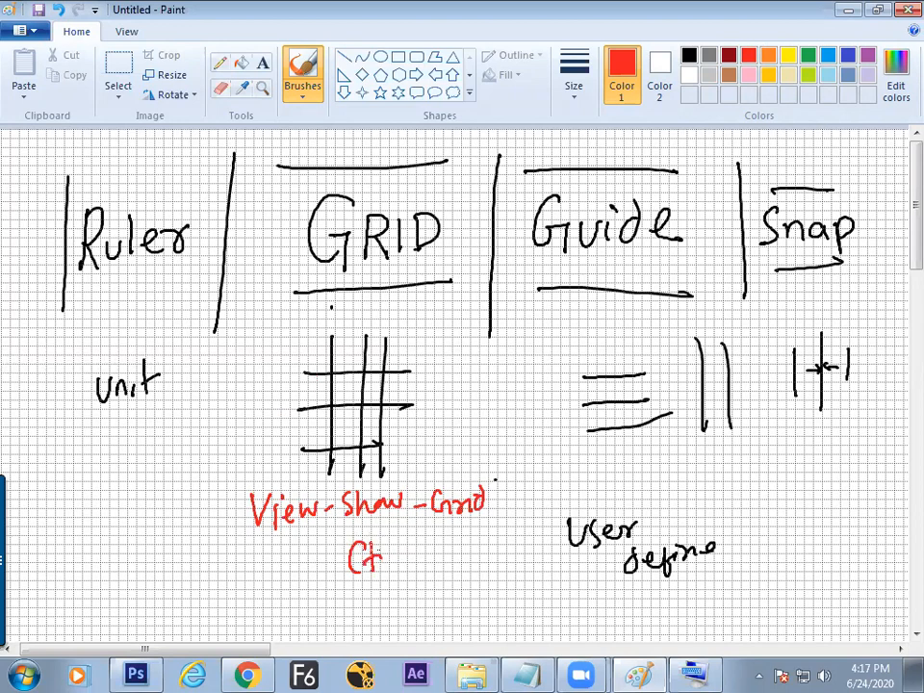
{"action": "left_click_drag", "start_coordinate": [432, 551], "coordinate": [430, 567]}
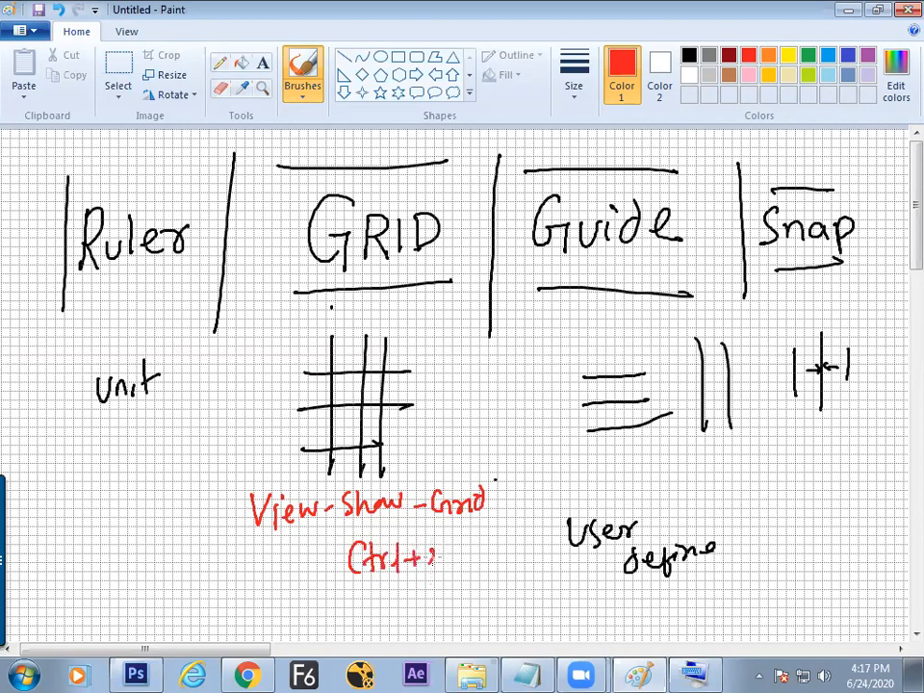
Step: Check the shortcut on the On-Screen Keyboard, minimize it and draw a red box around the "Ctrl+'" note
{"action": "left_click", "coordinate": [640, 674]}
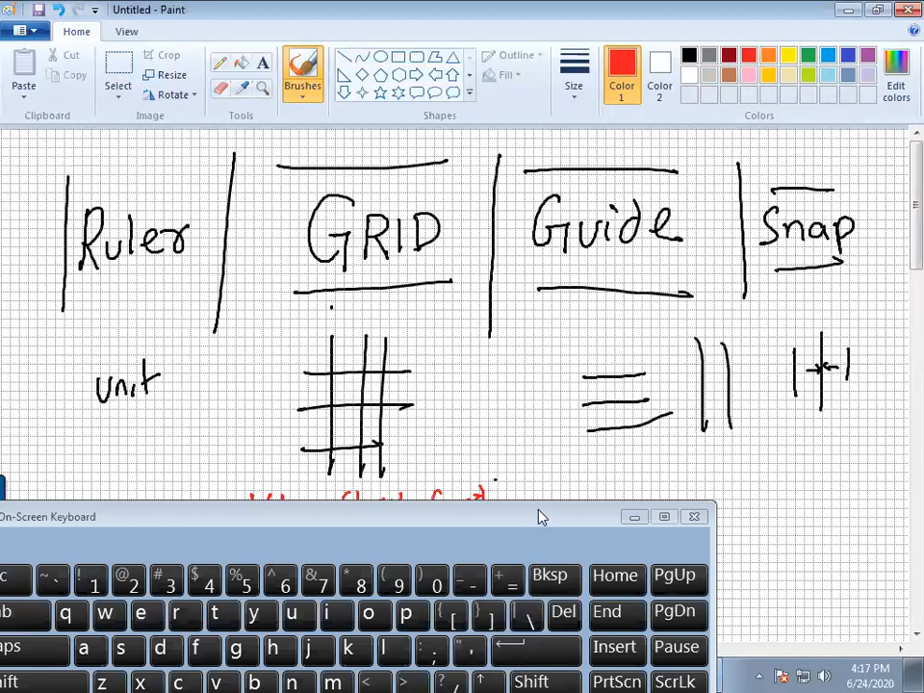
{"action": "left_click_drag", "start_coordinate": [540, 515], "coordinate": [475, 506]}
{"action": "left_click", "coordinate": [568, 508]}
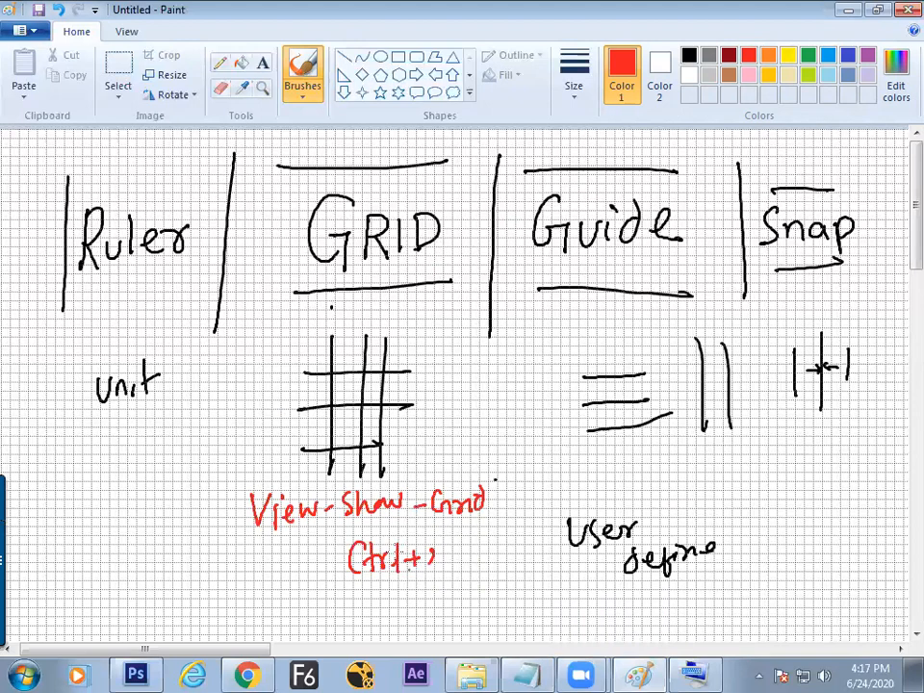
{"action": "mouse_move", "coordinate": [331, 535]}
{"action": "left_mouse_down"}
{"action": "mouse_move", "coordinate": [464, 530]}
{"action": "mouse_move", "coordinate": [453, 589]}
{"action": "mouse_move", "coordinate": [347, 588]}
{"action": "mouse_move", "coordinate": [339, 538]}
{"action": "left_mouse_up"}
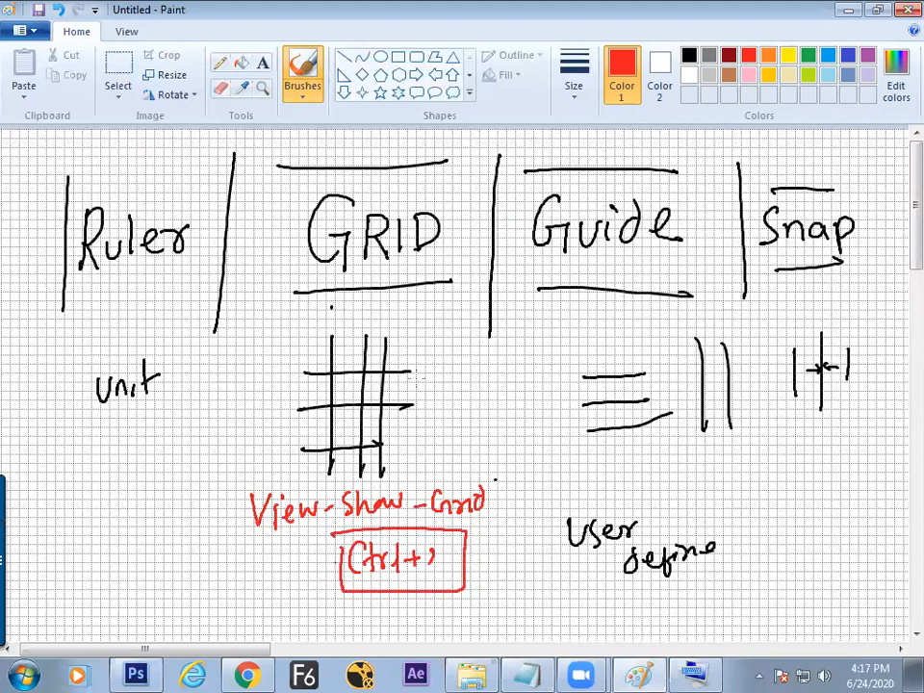
Step: Switch to Photoshop, marquee-select one grid square and, in New Selection mode, move the selection about 1 in right and 0.68 in down
{"action": "key", "text": "alt+Tab"}
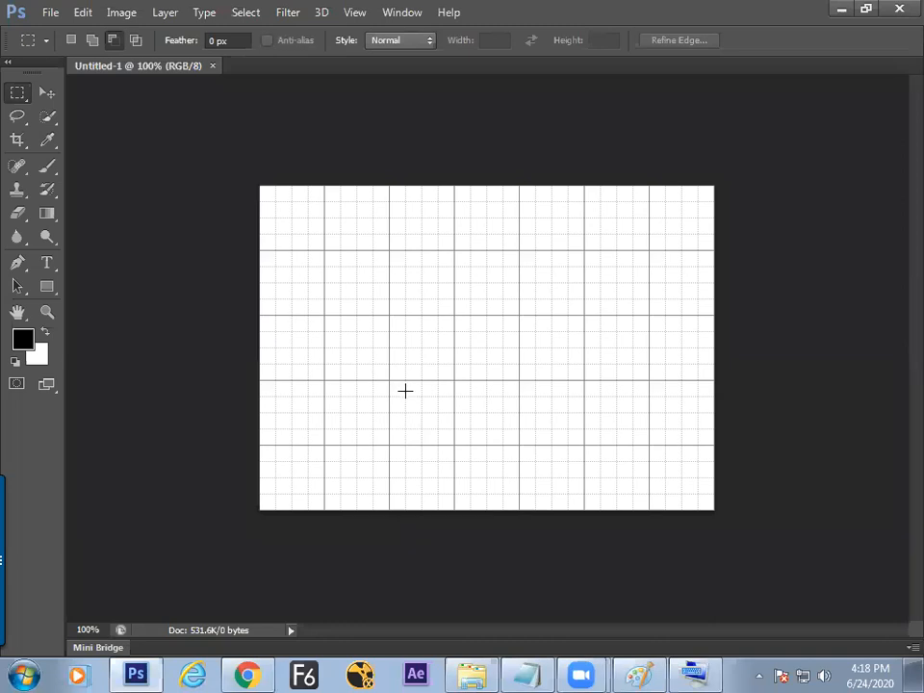
{"action": "key", "text": "ctrl+plus"}
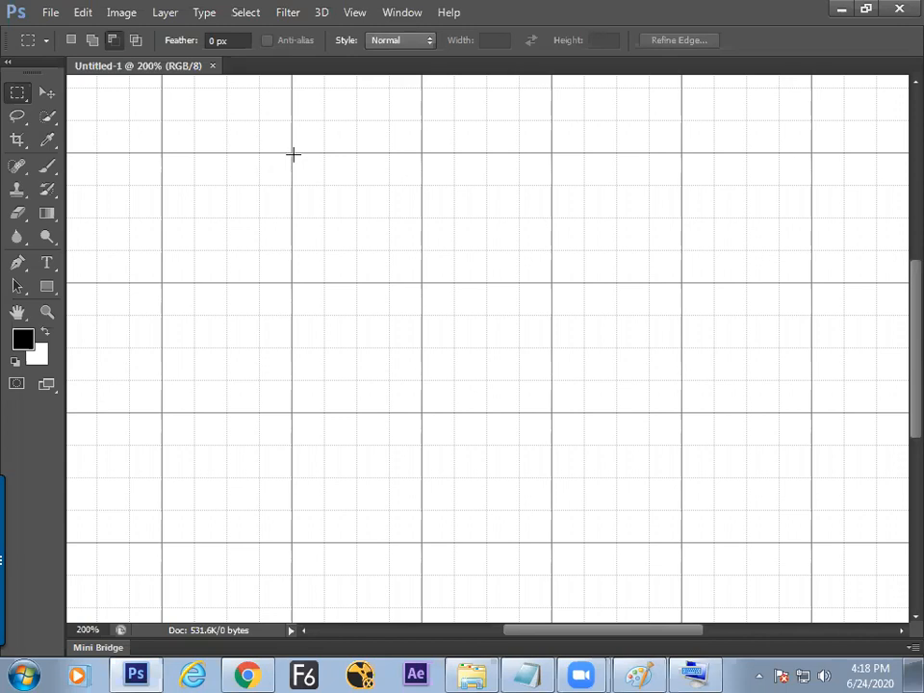
{"action": "left_click_drag", "start_coordinate": [293, 153], "coordinate": [418, 284]}
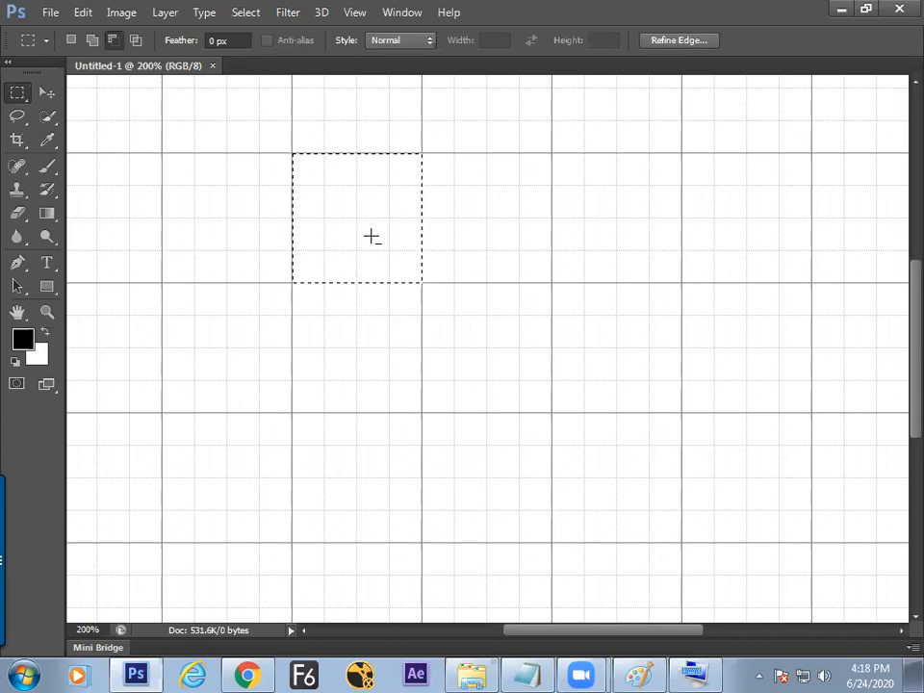
{"action": "left_click", "coordinate": [71, 39]}
{"action": "left_click_drag", "start_coordinate": [389, 266], "coordinate": [516, 357]}
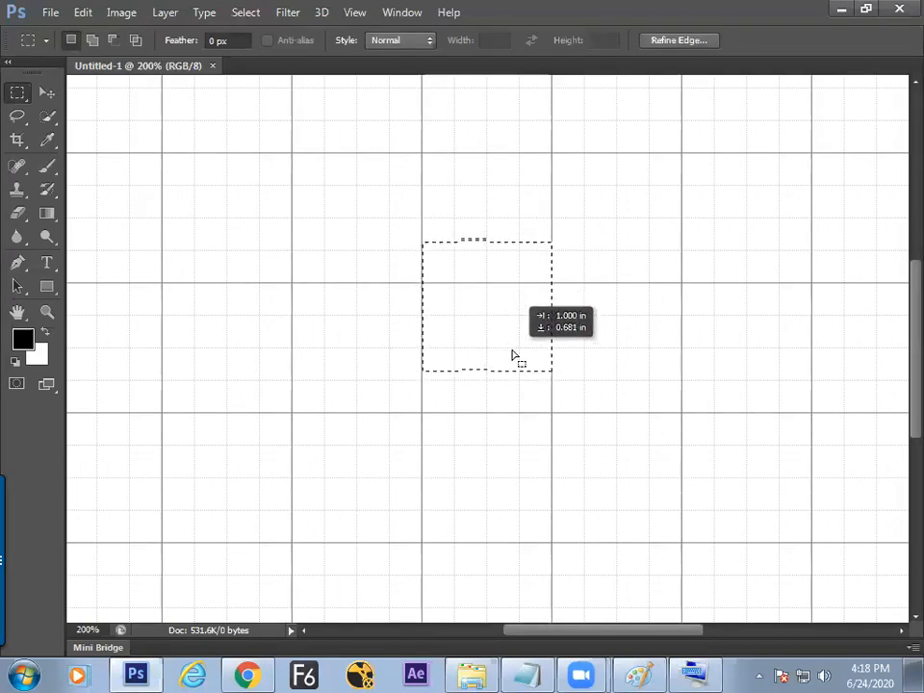
Step: Turn Snap off, move the selection down onto the nearest full grid square, and turn Snap back on
{"action": "left_click", "coordinate": [355, 14]}
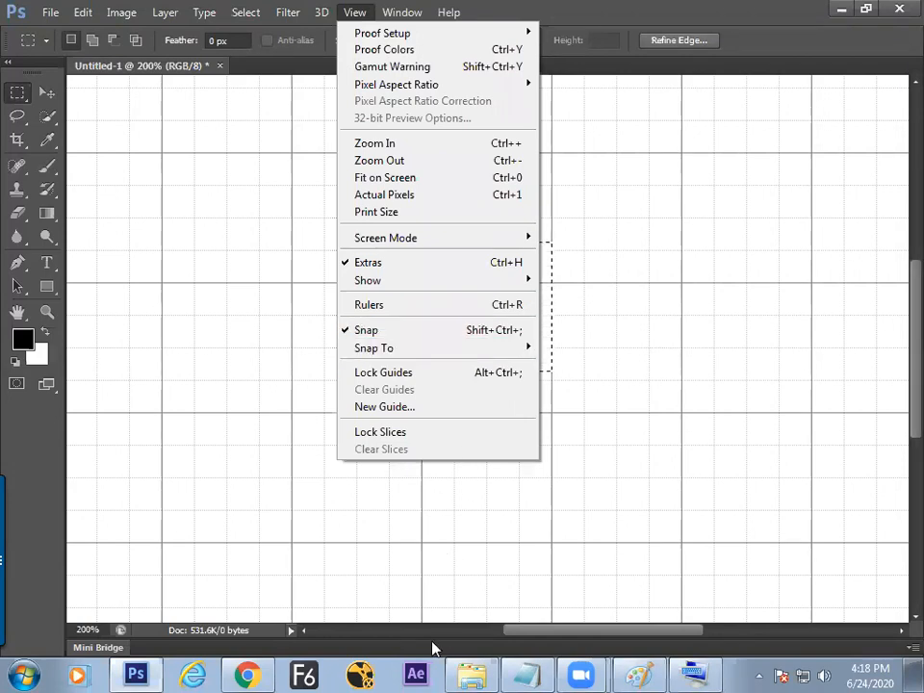
{"action": "left_click", "coordinate": [356, 330]}
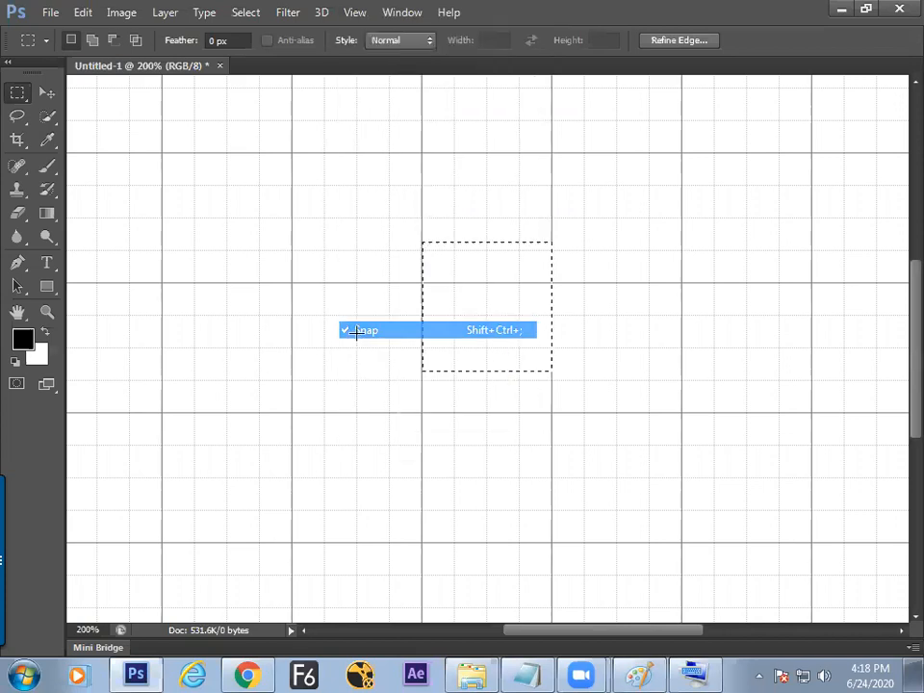
{"action": "left_click_drag", "start_coordinate": [487, 329], "coordinate": [485, 362]}
{"action": "left_click", "coordinate": [354, 12]}
{"action": "left_click", "coordinate": [380, 332]}
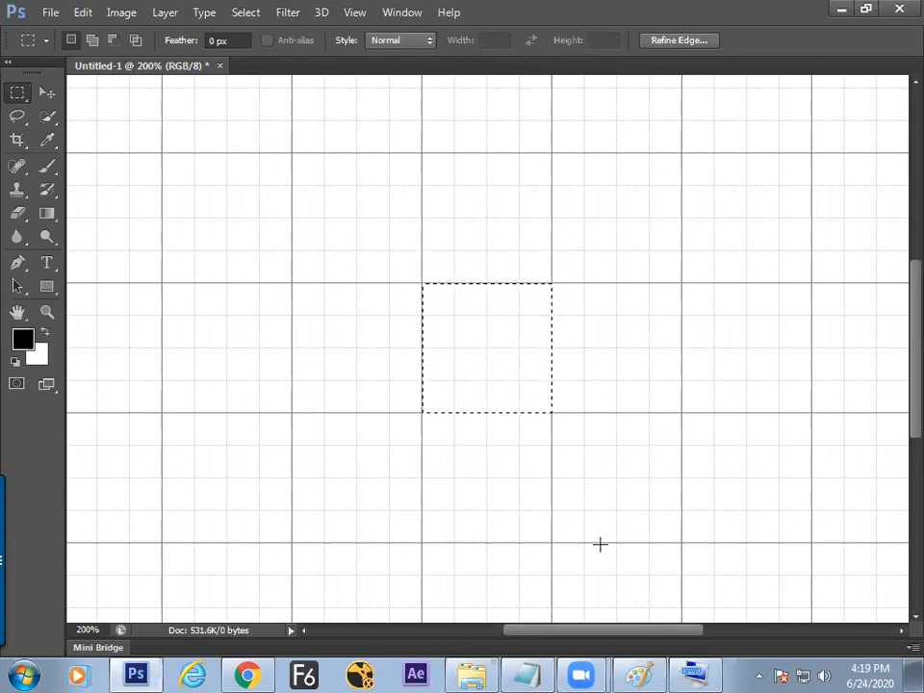
Step: Switch to Paint and write "View" leading to "Snap" in red beside the snap sketch, with connecting lines
{"action": "left_click", "coordinate": [638, 673]}
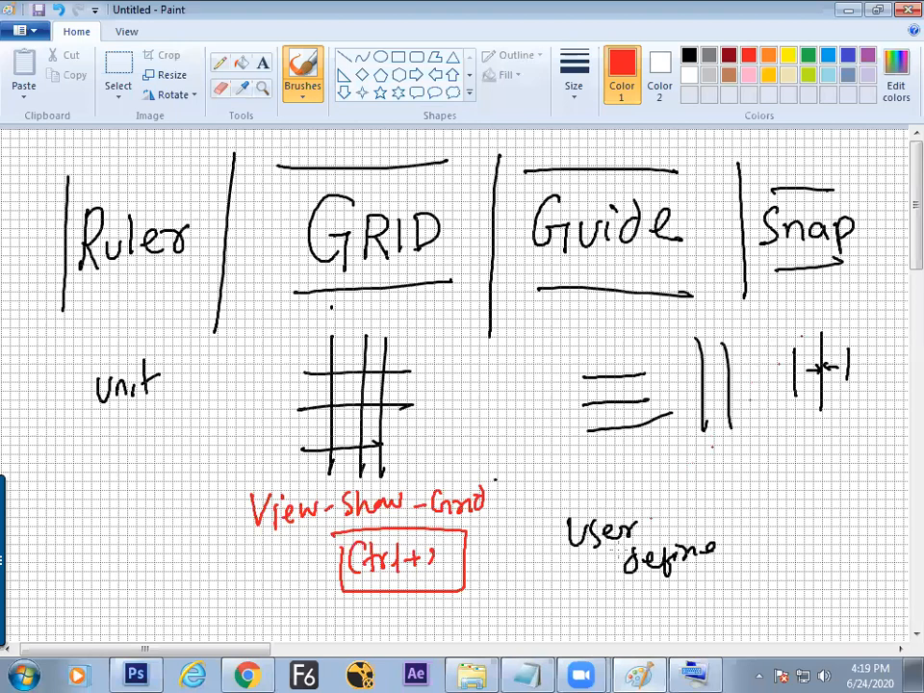
{"action": "left_click_drag", "start_coordinate": [256, 650], "coordinate": [309, 650]}
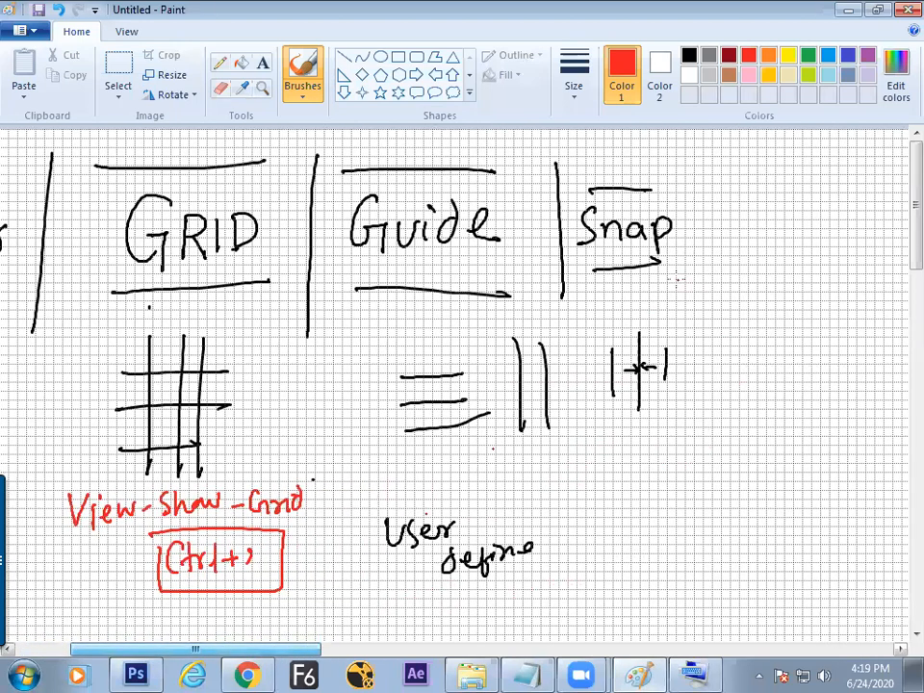
{"action": "mouse_move", "coordinate": [670, 280]}
{"action": "left_mouse_down"}
{"action": "mouse_move", "coordinate": [713, 377]}
{"action": "mouse_move", "coordinate": [756, 372]}
{"action": "left_mouse_up"}
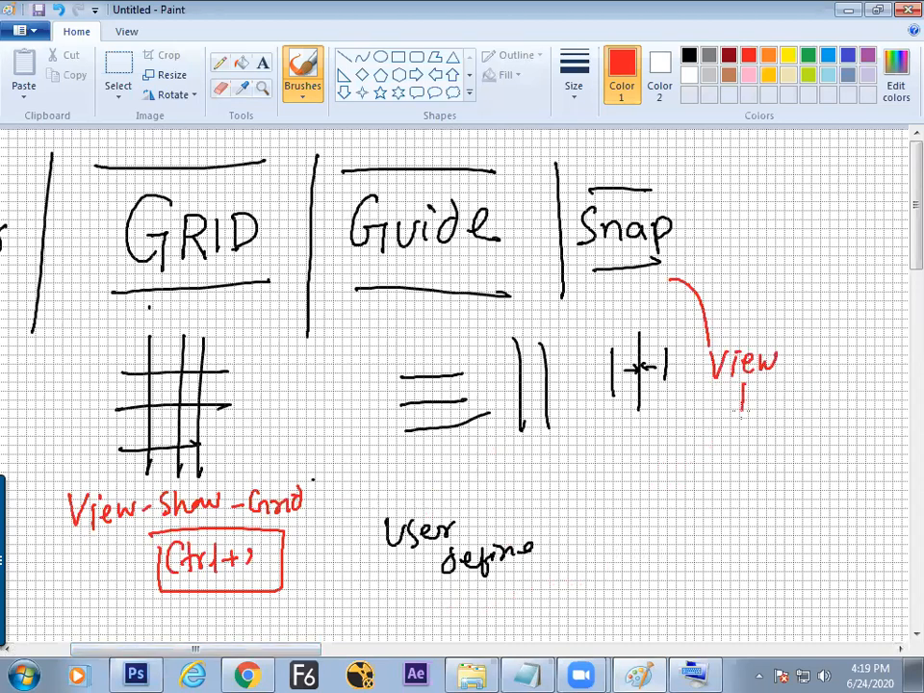
{"action": "left_click_drag", "start_coordinate": [779, 420], "coordinate": [814, 423]}
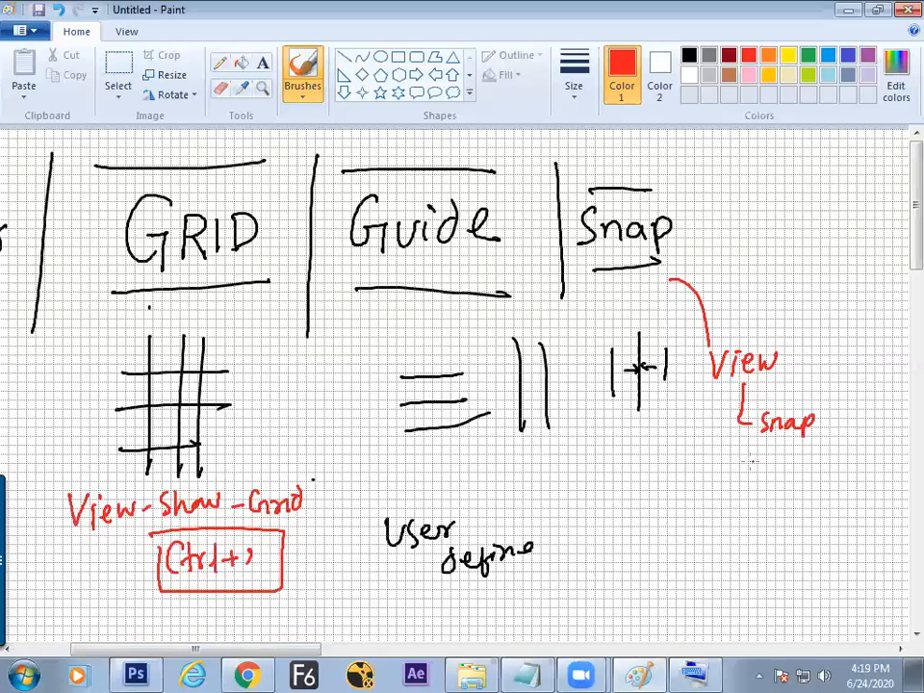
Step: Look up the Snap shortcut in Photoshop and write "Ctrl+Shift+;" in red below the snap notes in Paint
{"action": "key", "text": "alt+Tab"}
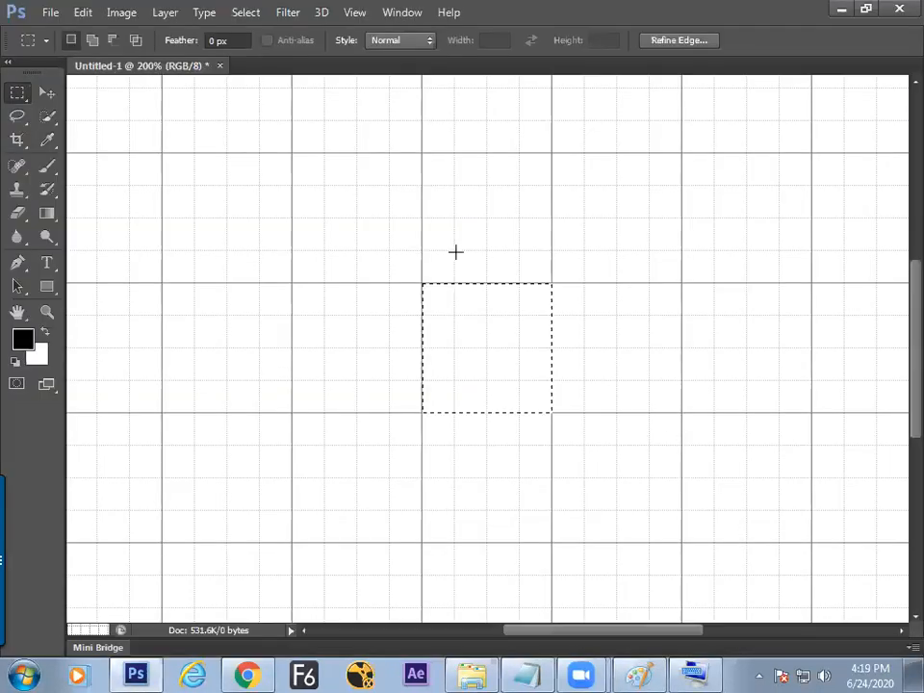
{"action": "left_click", "coordinate": [352, 13]}
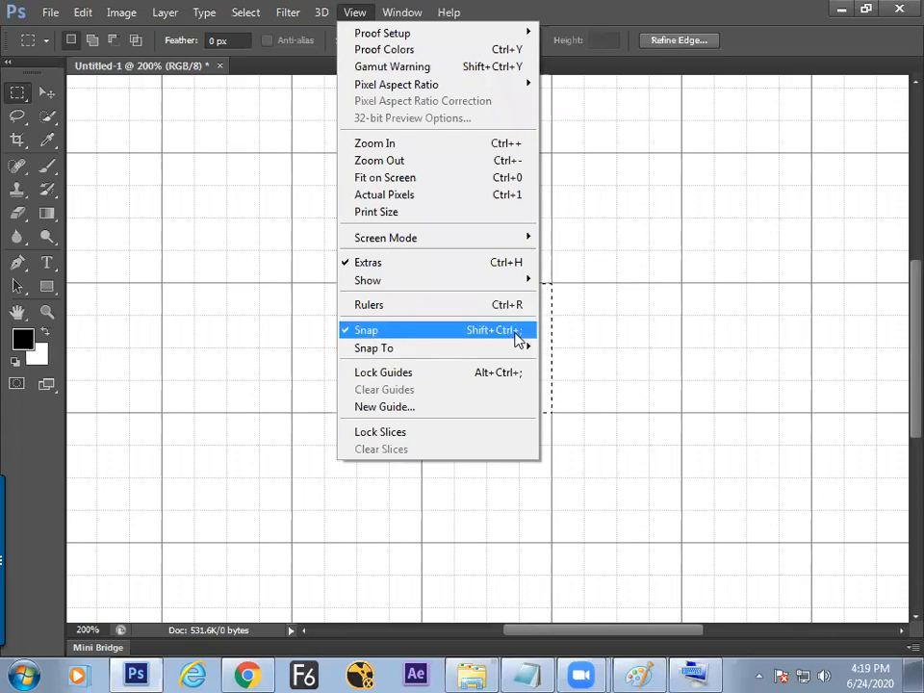
{"action": "key", "text": "alt+Tab"}
{"action": "left_click_drag", "start_coordinate": [697, 463], "coordinate": [690, 490]}
{"action": "mouse_move", "coordinate": [700, 460]}
{"action": "left_mouse_down"}
{"action": "mouse_move", "coordinate": [700, 494]}
{"action": "mouse_move", "coordinate": [707, 471]}
{"action": "left_mouse_up"}
{"action": "mouse_move", "coordinate": [705, 471]}
{"action": "left_mouse_down"}
{"action": "mouse_move", "coordinate": [714, 470]}
{"action": "mouse_move", "coordinate": [717, 487]}
{"action": "left_mouse_up"}
{"action": "mouse_move", "coordinate": [721, 482]}
{"action": "left_mouse_down"}
{"action": "mouse_move", "coordinate": [735, 477]}
{"action": "mouse_move", "coordinate": [750, 493]}
{"action": "mouse_move", "coordinate": [780, 490]}
{"action": "left_mouse_up"}
{"action": "left_click_drag", "start_coordinate": [794, 468], "coordinate": [786, 498]}
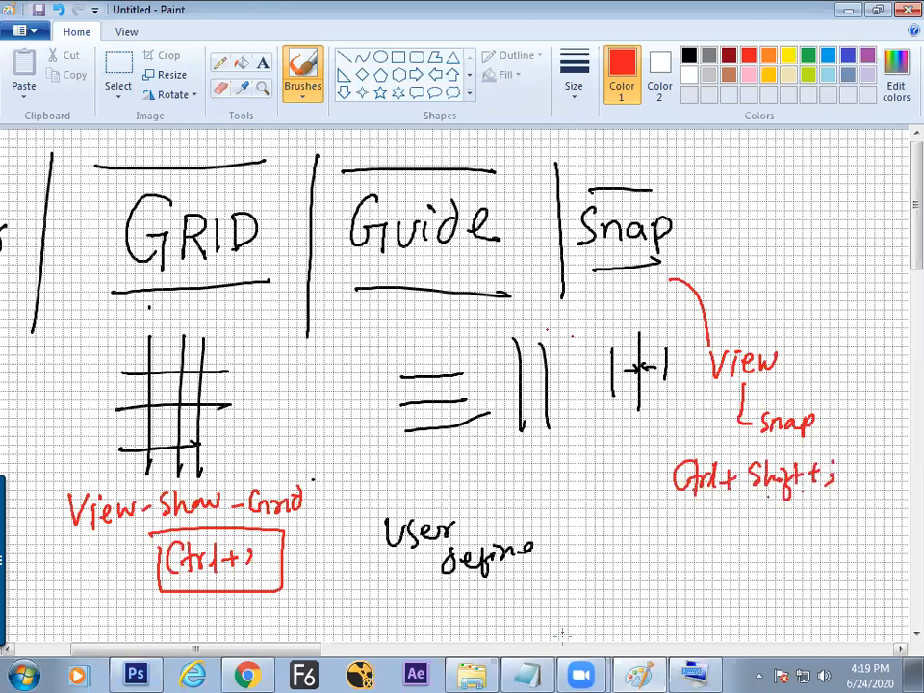
Step: In Photoshop, turn Snap off with the restored On-Screen Keyboard and move the selection up about one grid square
{"action": "left_click", "coordinate": [705, 673]}
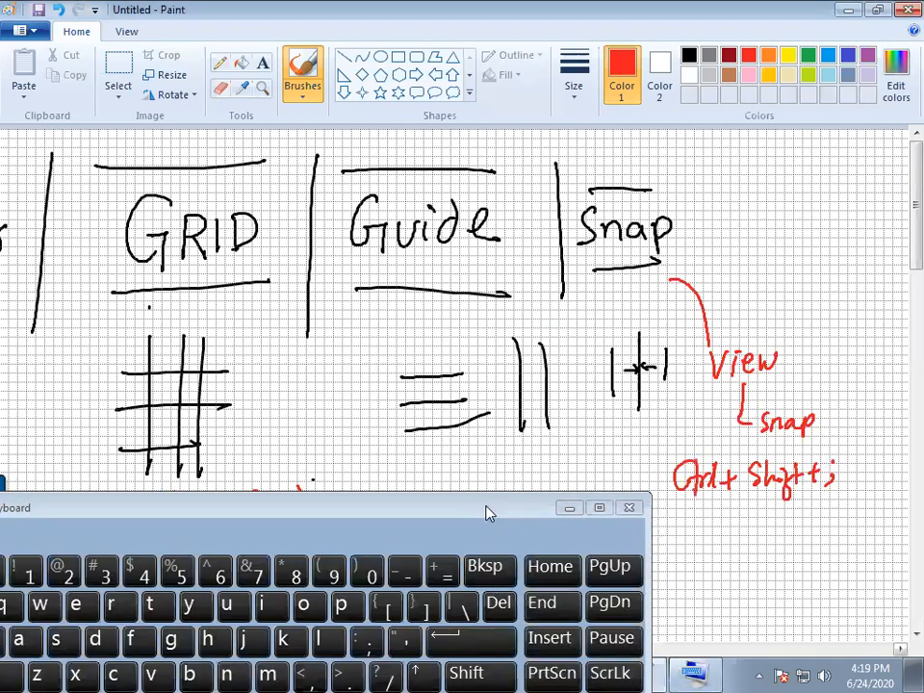
{"action": "left_click_drag", "start_coordinate": [491, 510], "coordinate": [557, 356]}
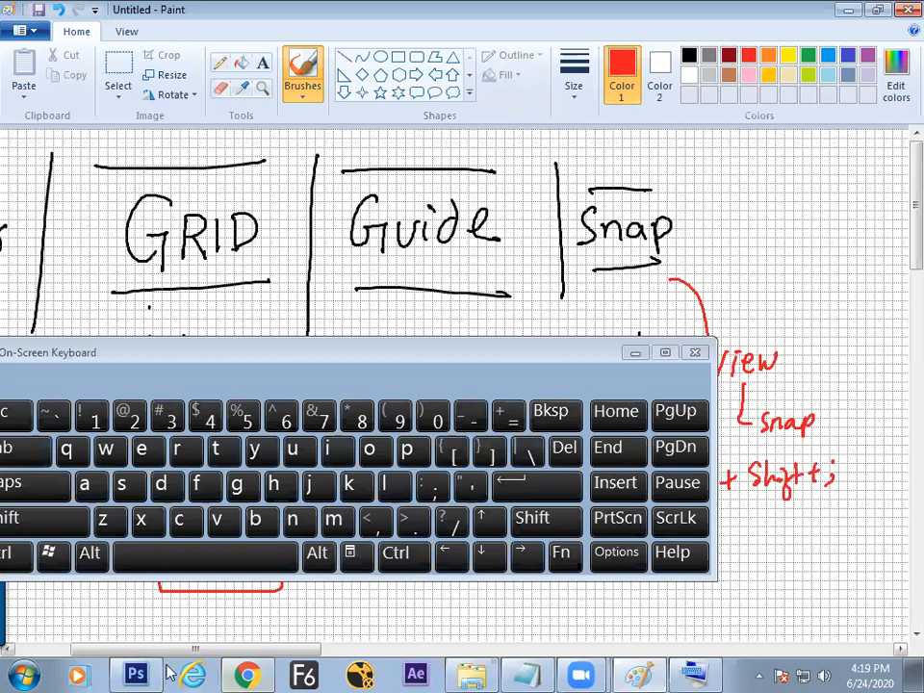
{"action": "key", "text": "alt+Tab"}
{"action": "left_click", "coordinate": [413, 556]}
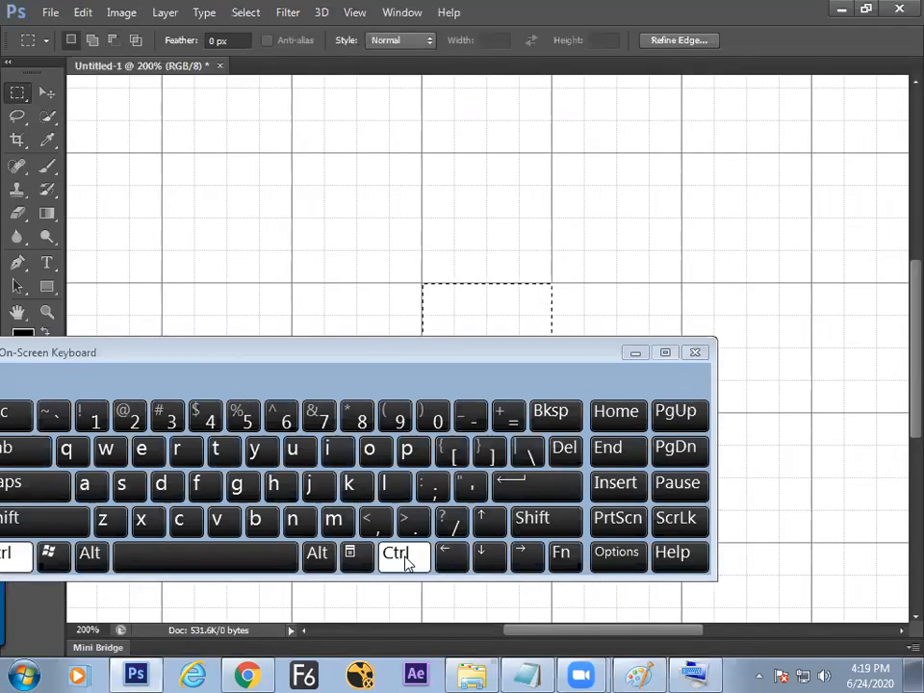
{"action": "left_click", "coordinate": [532, 518]}
{"action": "left_click", "coordinate": [435, 486]}
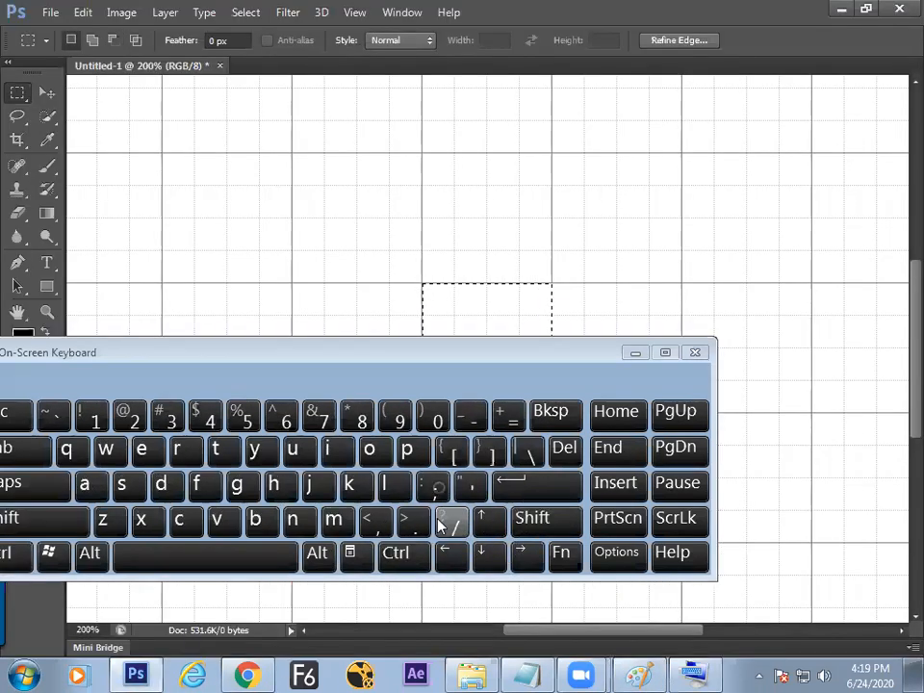
{"action": "left_click_drag", "start_coordinate": [541, 303], "coordinate": [553, 168]}
Step: Turn Snap back on with the On-Screen Keyboard and align the selection to the grid square
{"action": "left_click", "coordinate": [413, 566]}
{"action": "left_click", "coordinate": [545, 518]}
{"action": "left_click", "coordinate": [435, 486]}
{"action": "left_click_drag", "start_coordinate": [532, 256], "coordinate": [521, 252]}
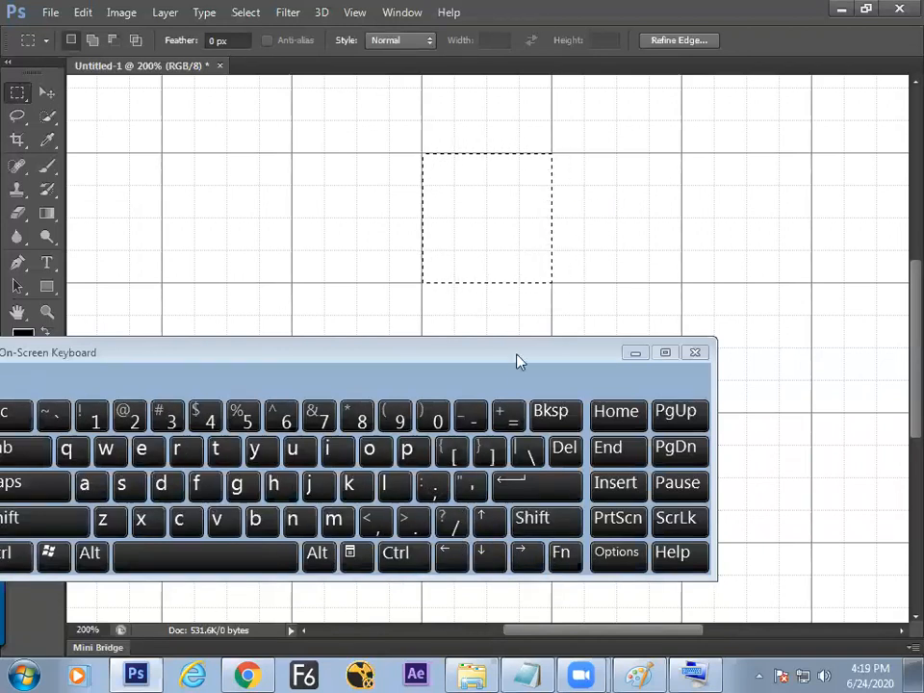
Step: Minimize the On-Screen Keyboard, move the selection down one grid square and deselect it
{"action": "left_click", "coordinate": [635, 353]}
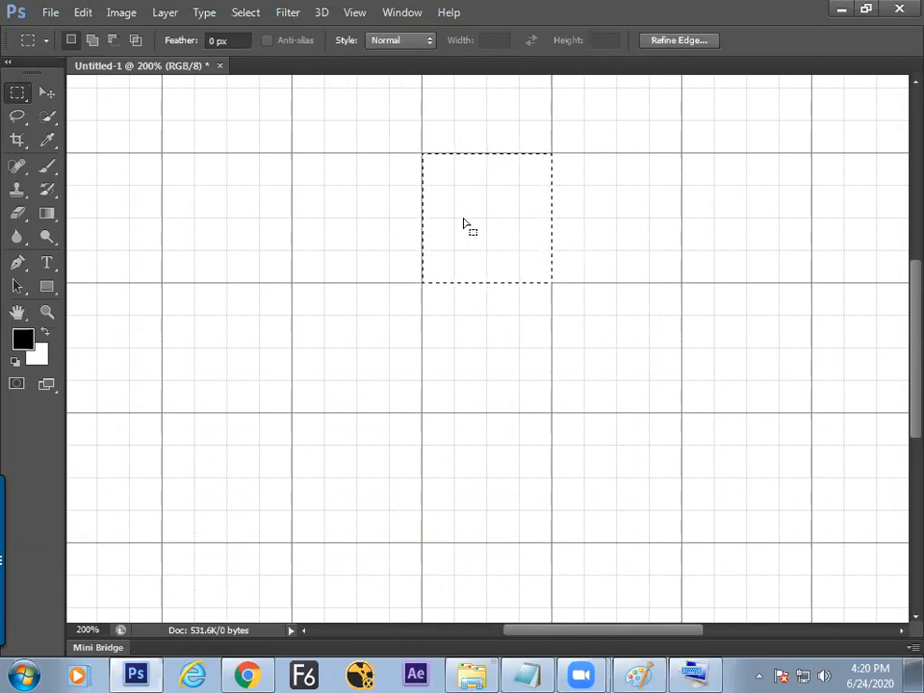
{"action": "left_click_drag", "start_coordinate": [488, 222], "coordinate": [490, 358]}
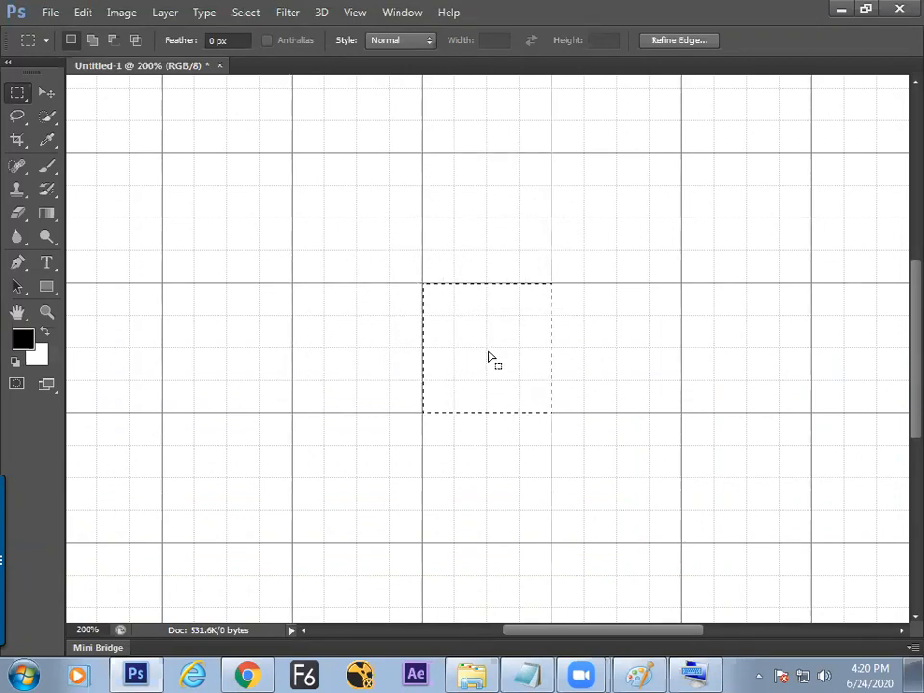
{"action": "left_click", "coordinate": [507, 296]}
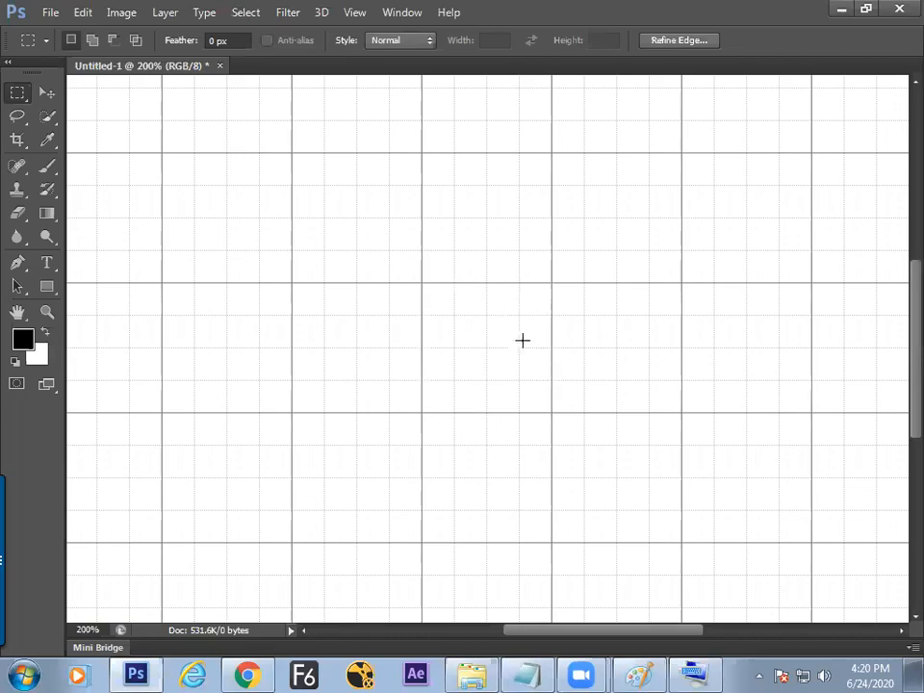
Step: Return to the Ruler notes in Paint and draw a red check mark under the Ruler heading
{"action": "key", "text": "alt+Tab"}
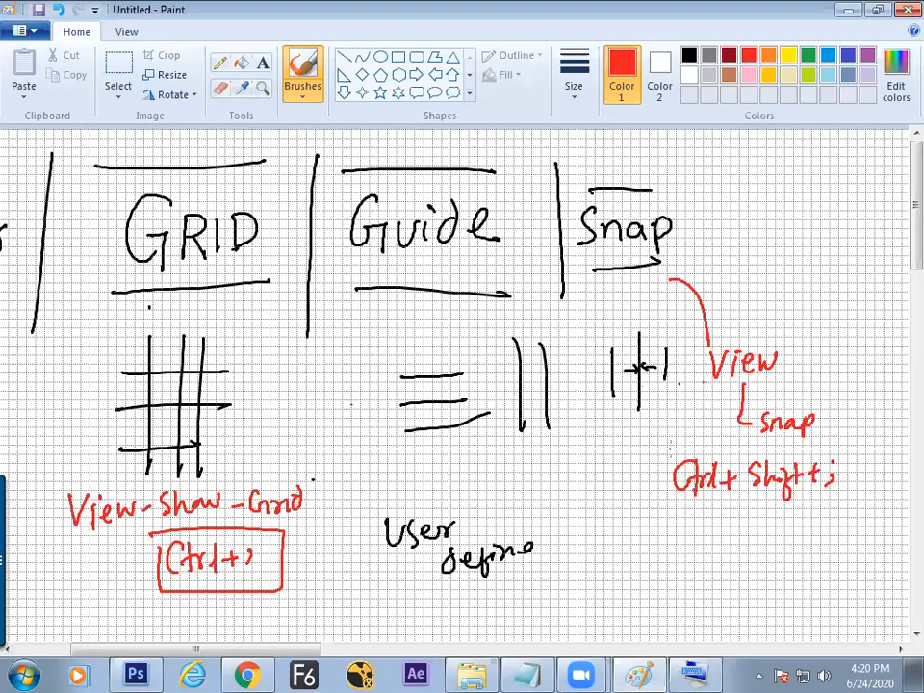
{"action": "key", "text": "alt+Tab"}
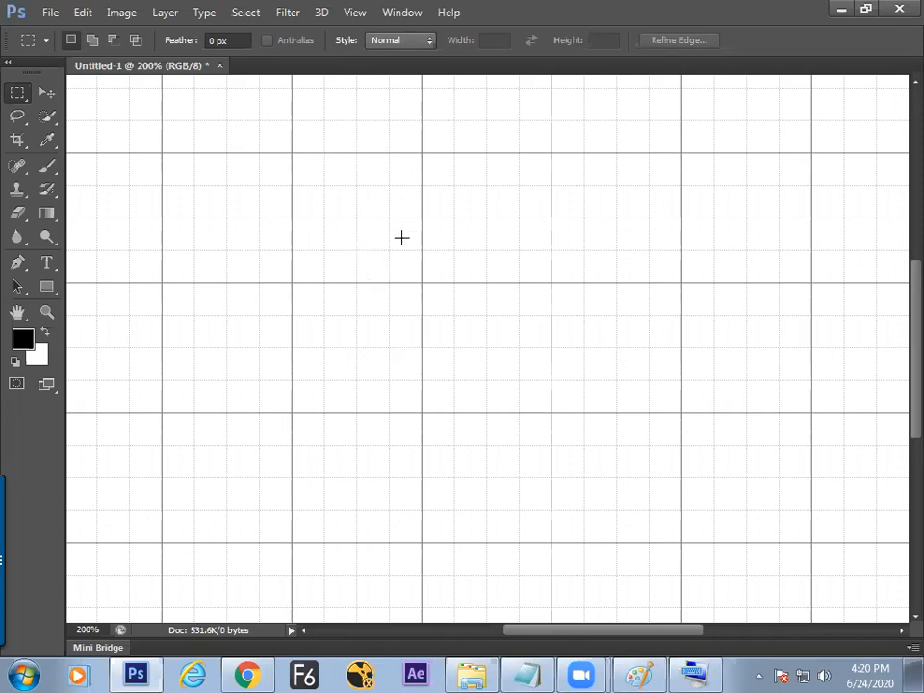
{"action": "key", "text": "alt+Tab"}
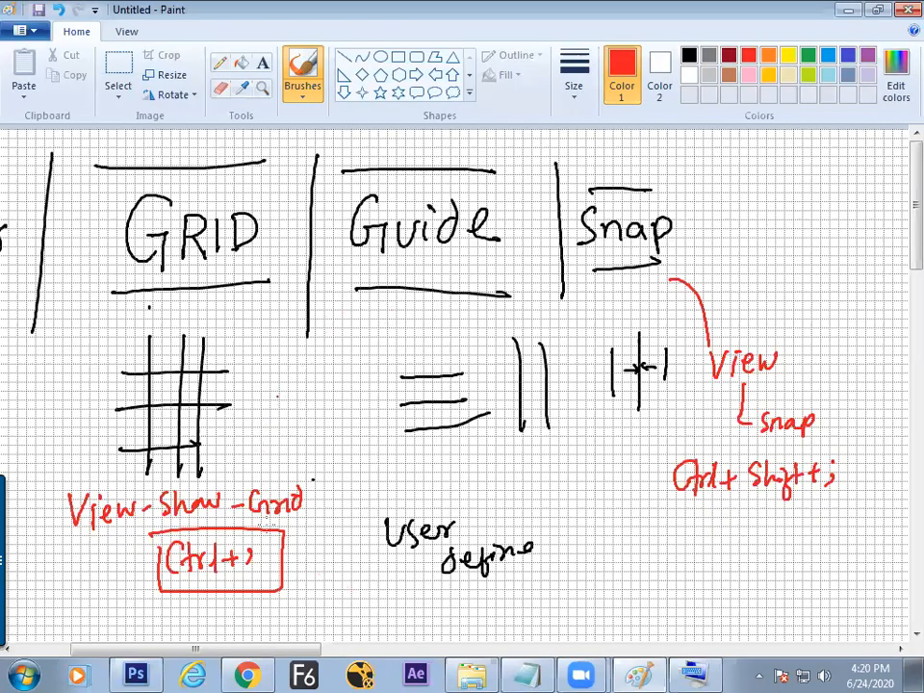
{"action": "left_click_drag", "start_coordinate": [294, 649], "coordinate": [239, 650]}
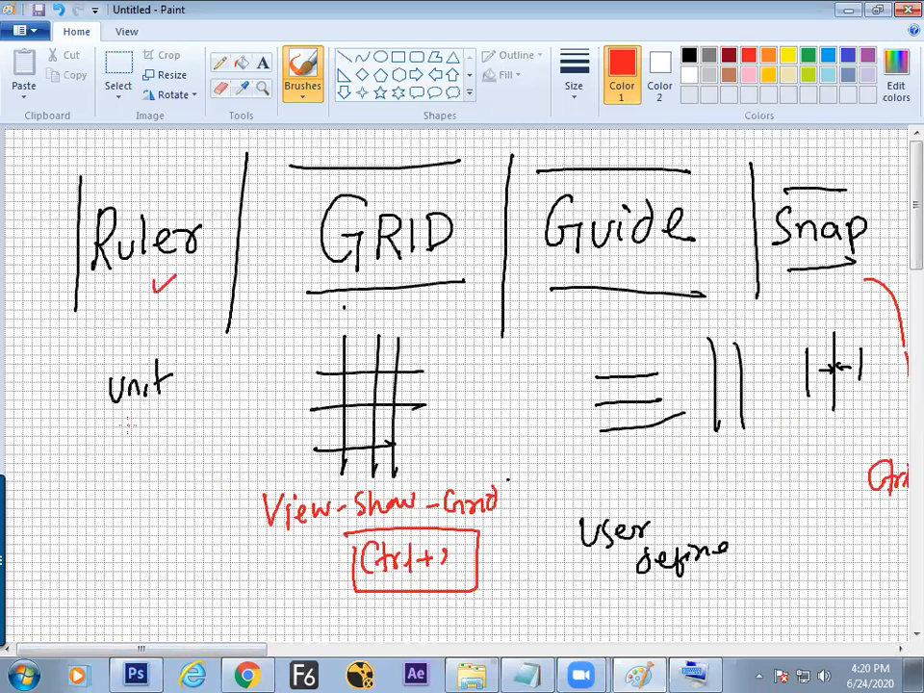
Step: Switch to Photoshop and show the rulers around the document
{"action": "key", "text": "alt+Tab"}
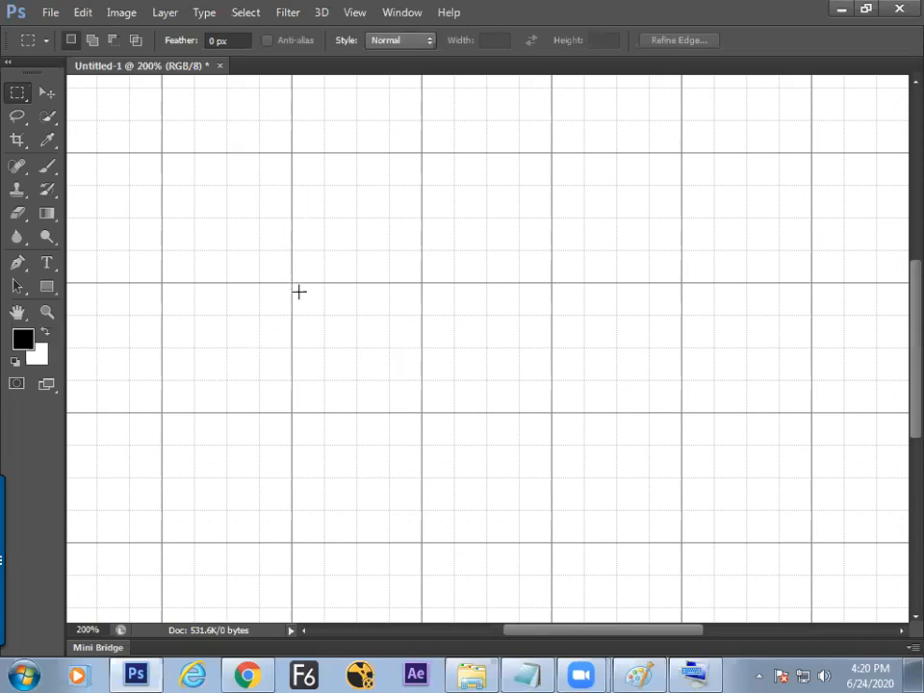
{"action": "left_click", "coordinate": [354, 13]}
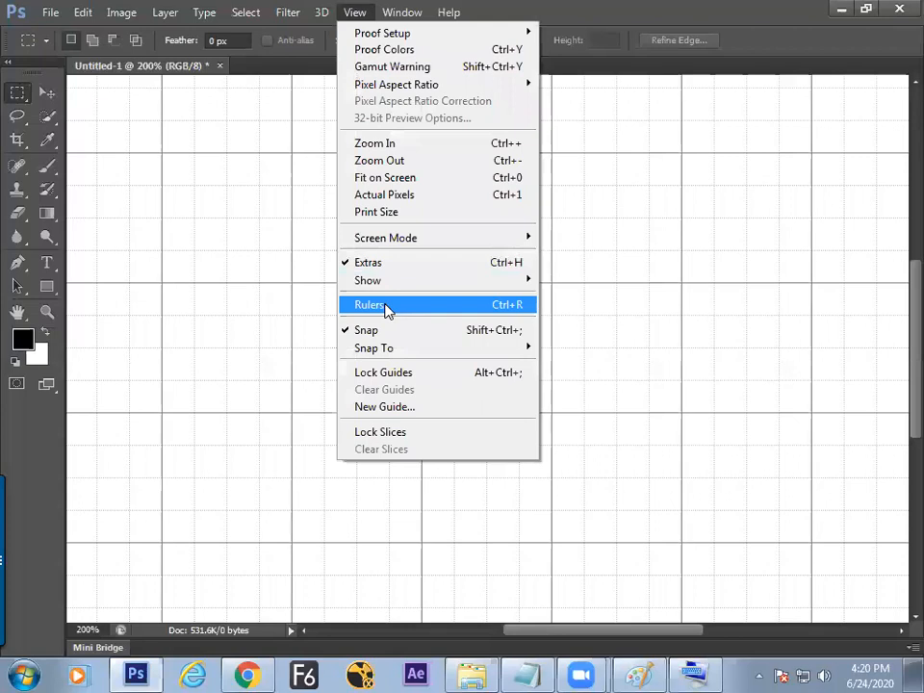
{"action": "left_click", "coordinate": [513, 315]}
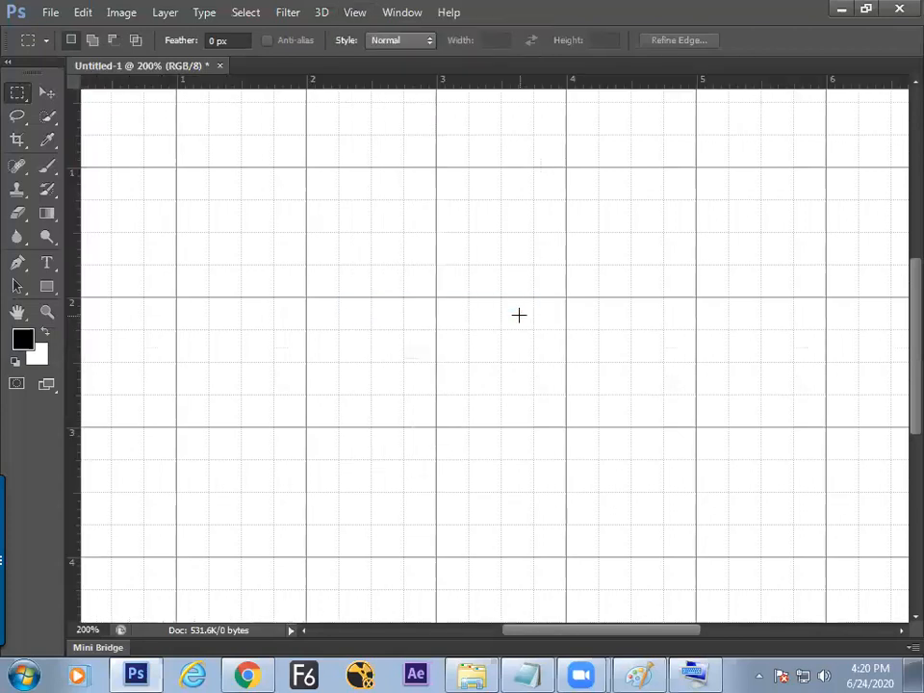
Step: Return to Paint and write a boxed "Ctrl+R" and "View-Ruler" in red under the Ruler column's "unit" note
{"action": "key", "text": "alt+Tab"}
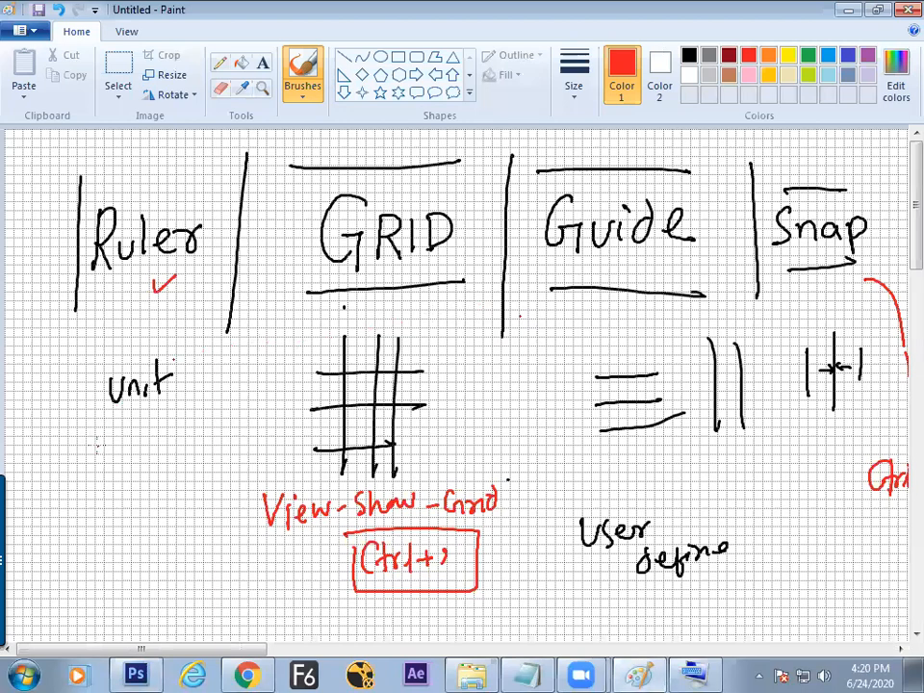
{"action": "mouse_move", "coordinate": [85, 515]}
{"action": "left_mouse_down"}
{"action": "mouse_move", "coordinate": [82, 536]}
{"action": "mouse_move", "coordinate": [126, 515]}
{"action": "mouse_move", "coordinate": [160, 518]}
{"action": "left_mouse_up"}
{"action": "mouse_move", "coordinate": [54, 492]}
{"action": "left_mouse_down"}
{"action": "mouse_move", "coordinate": [169, 496]}
{"action": "mouse_move", "coordinate": [176, 508]}
{"action": "mouse_move", "coordinate": [152, 538]}
{"action": "mouse_move", "coordinate": [61, 562]}
{"action": "mouse_move", "coordinate": [56, 499]}
{"action": "left_mouse_up"}
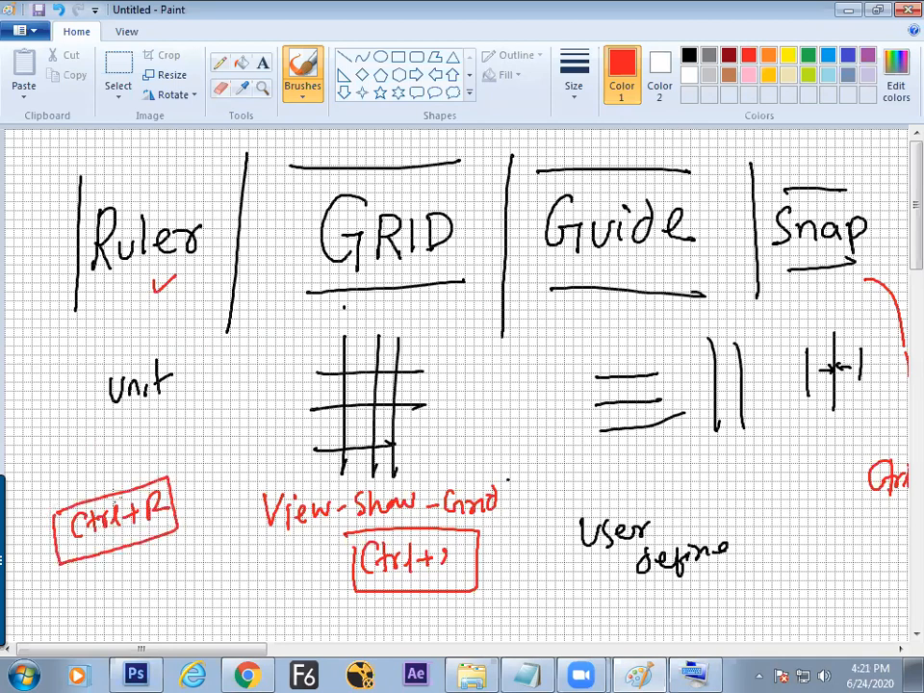
{"action": "mouse_move", "coordinate": [63, 464]}
{"action": "left_mouse_down"}
{"action": "mouse_move", "coordinate": [123, 449]}
{"action": "mouse_move", "coordinate": [145, 434]}
{"action": "mouse_move", "coordinate": [150, 447]}
{"action": "mouse_move", "coordinate": [216, 433]}
{"action": "left_mouse_up"}
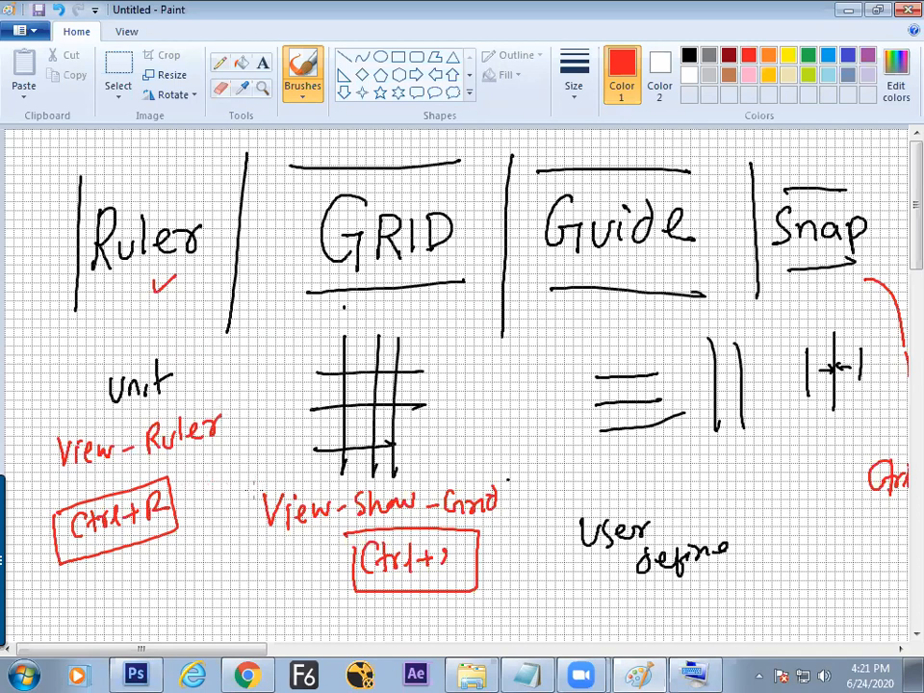
Step: Switch to Photoshop and look through the measurement units offered for the rulers, keeping Inches
{"action": "key", "text": "alt+Tab"}
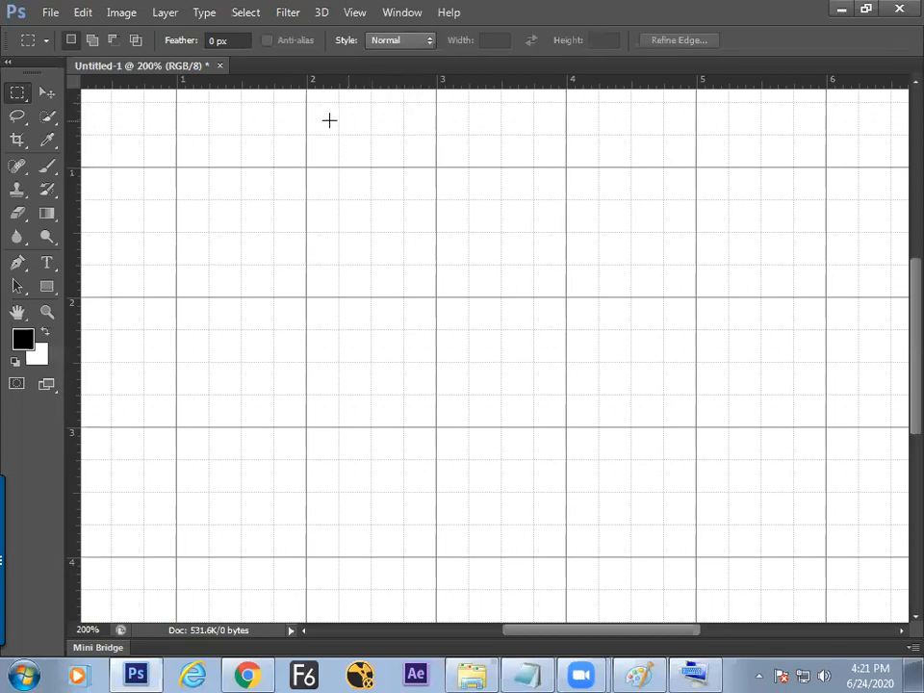
{"action": "right_click", "coordinate": [420, 83]}
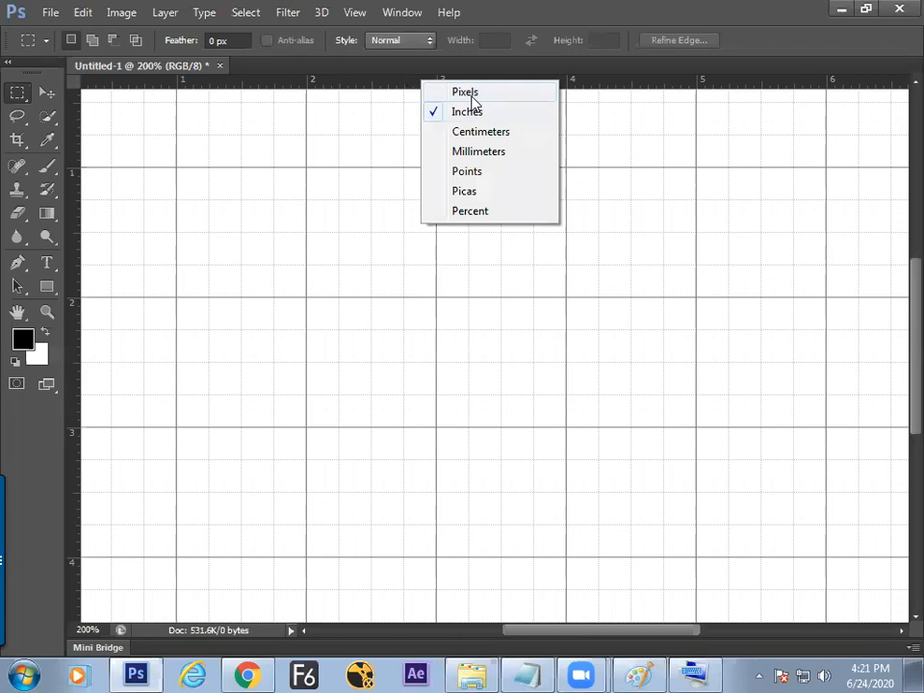
{"action": "left_click", "coordinate": [384, 79]}
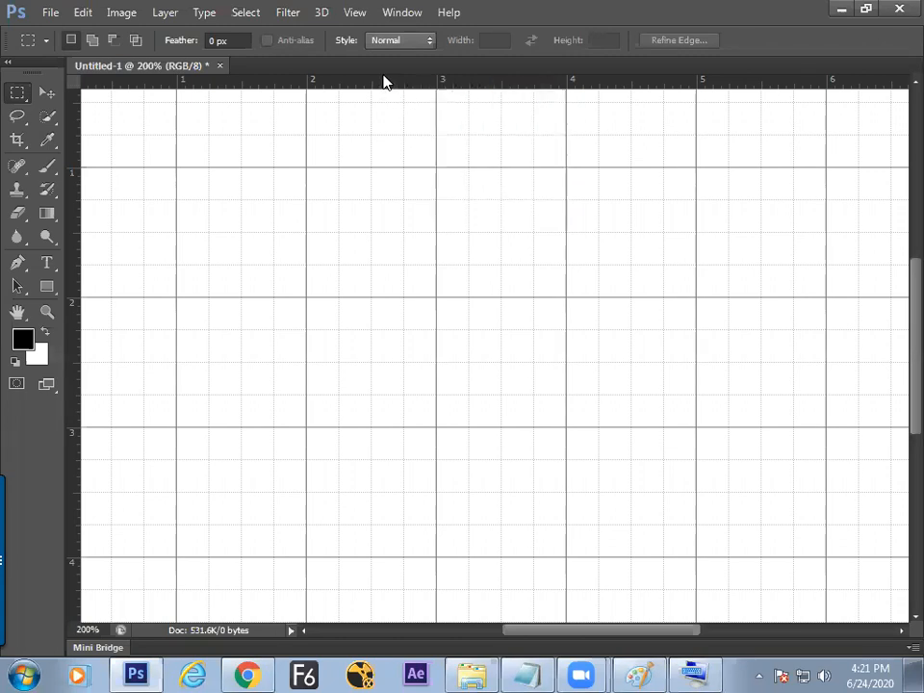
Step: Hide the rulers and show them again, with their unit set to Centimeters
{"action": "left_click", "coordinate": [357, 18]}
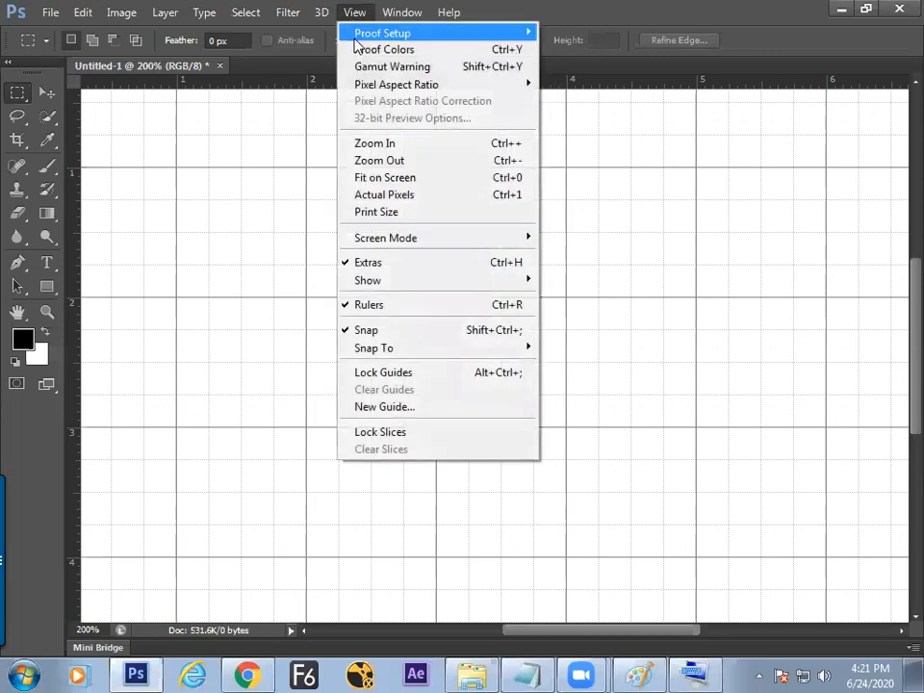
{"action": "left_click", "coordinate": [370, 306]}
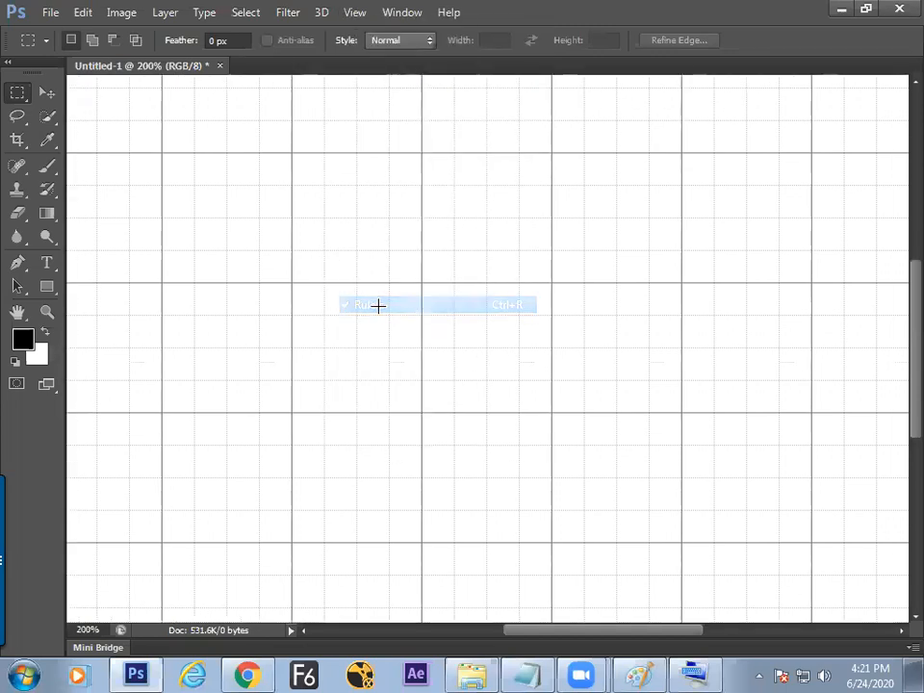
{"action": "left_click", "coordinate": [359, 15]}
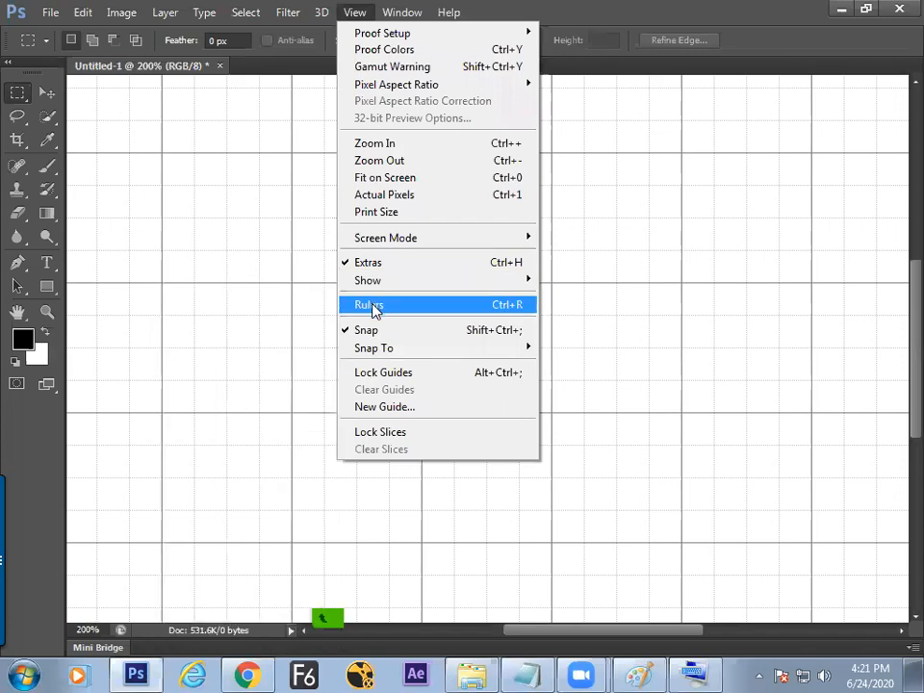
{"action": "left_click", "coordinate": [373, 305]}
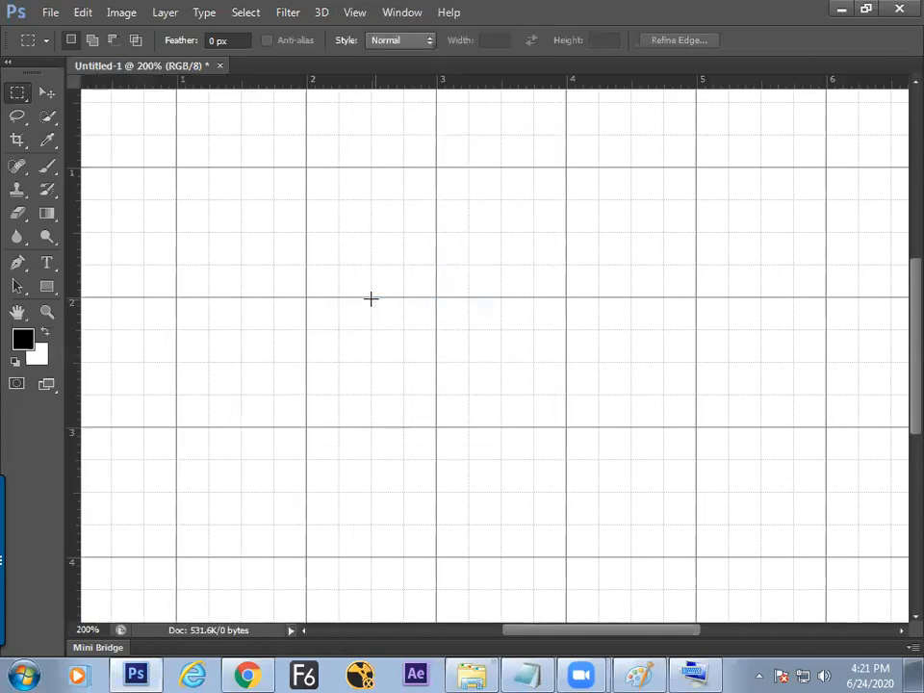
{"action": "right_click", "coordinate": [417, 83]}
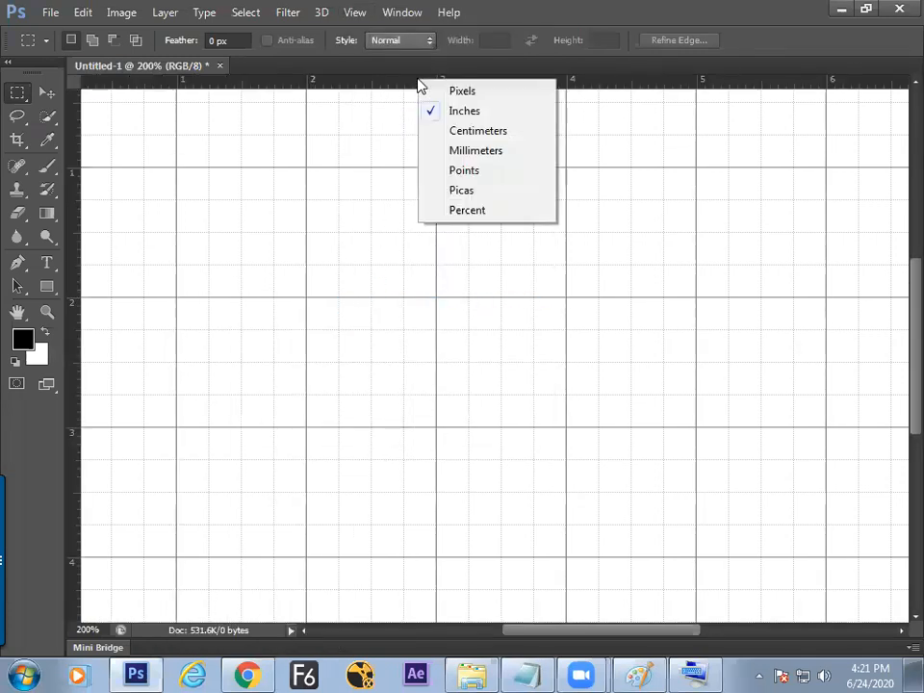
{"action": "left_click", "coordinate": [473, 138]}
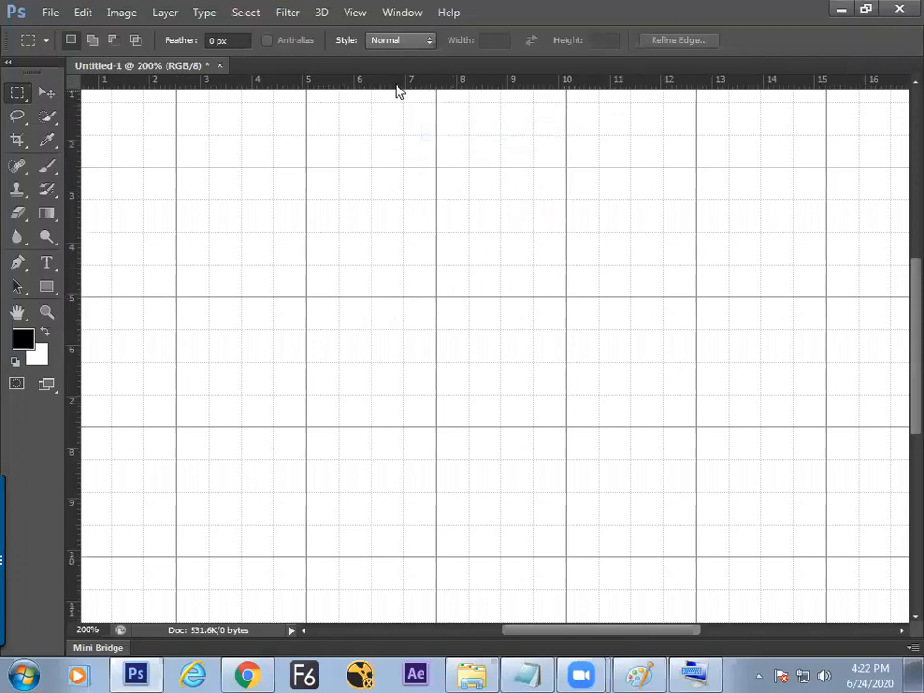
Step: Return to Paint and write "Unit" in a red box below the boxed "Ctrl+R" note
{"action": "key", "text": "alt+Tab"}
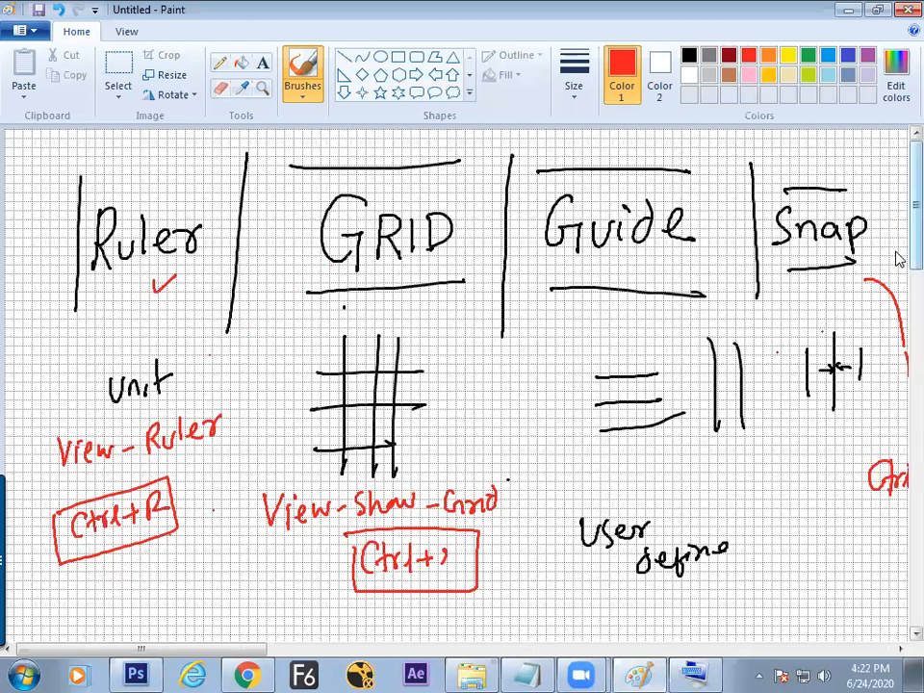
{"action": "scroll", "coordinate": [898, 257], "scroll_direction": "down", "scroll_amount": 3}
{"action": "left_click_drag", "start_coordinate": [90, 498], "coordinate": [132, 498]}
{"action": "mouse_move", "coordinate": [80, 527]}
{"action": "left_mouse_down"}
{"action": "mouse_move", "coordinate": [146, 523]}
{"action": "mouse_move", "coordinate": [144, 477]}
{"action": "mouse_move", "coordinate": [82, 515]}
{"action": "mouse_move", "coordinate": [81, 545]}
{"action": "left_mouse_up"}
Step: Switch to Photoshop and set the ruler unit to Inches
{"action": "key", "text": "alt+Tab"}
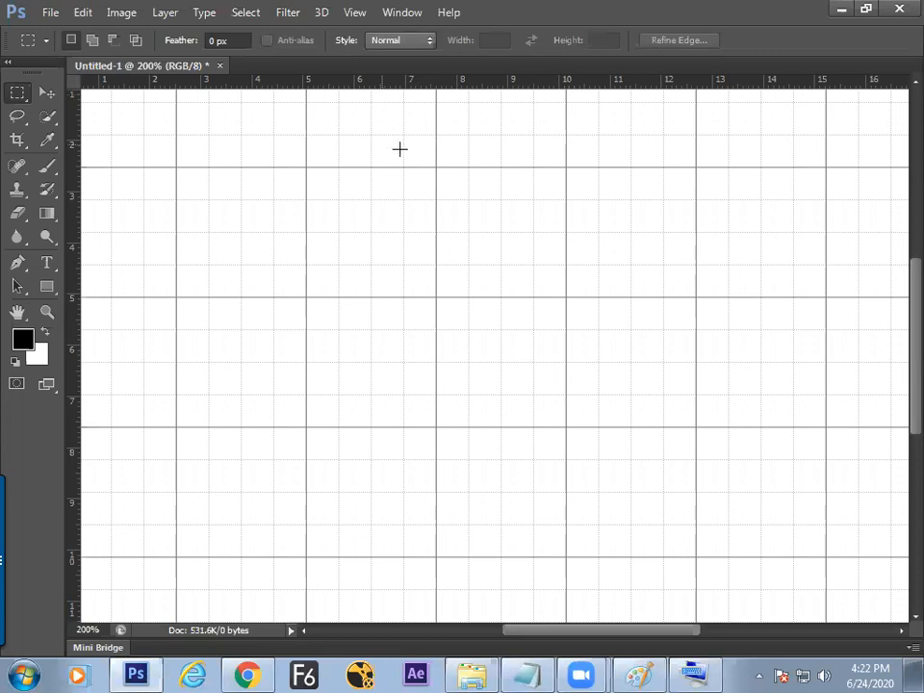
{"action": "right_click", "coordinate": [402, 83]}
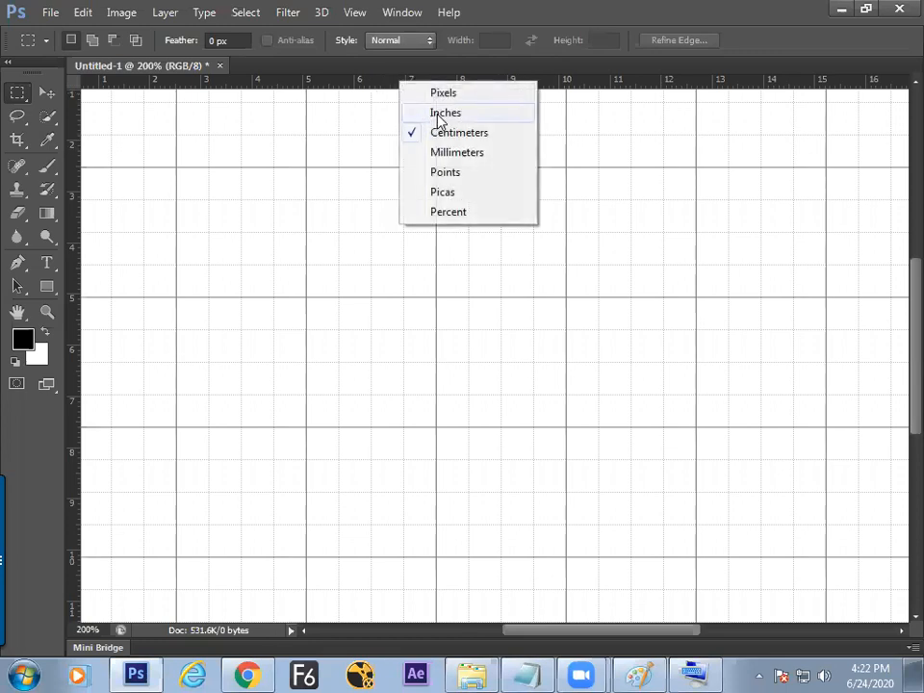
{"action": "left_click", "coordinate": [435, 114]}
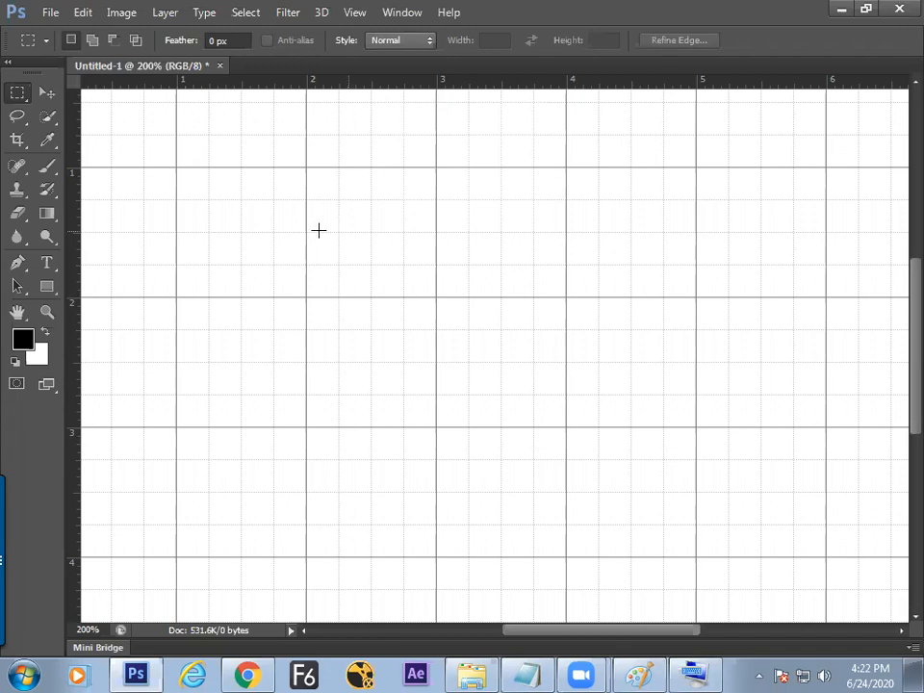
Step: Return to the notes in Paint and draw a short red stroke at the GRID heading
{"action": "key", "text": "alt+Tab"}
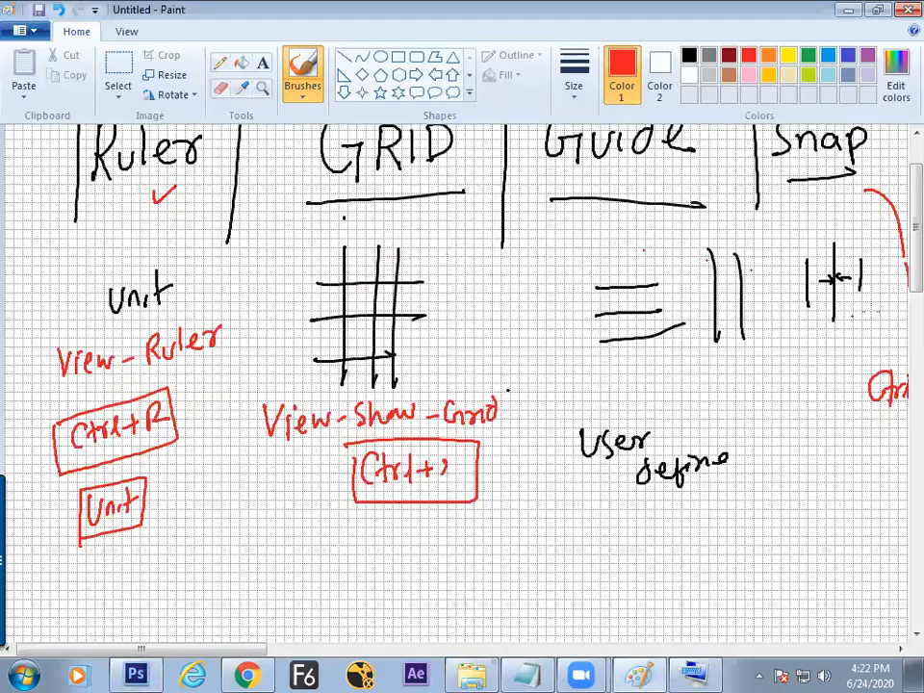
{"action": "scroll", "coordinate": [901, 247], "scroll_direction": "up", "scroll_amount": 2}
{"action": "left_click_drag", "start_coordinate": [394, 183], "coordinate": [434, 172]}
Step: In Photoshop, open the Guides, Grid & Slices preferences and move the dialog down to uncover the canvas grid
{"action": "key", "text": "alt+Tab"}
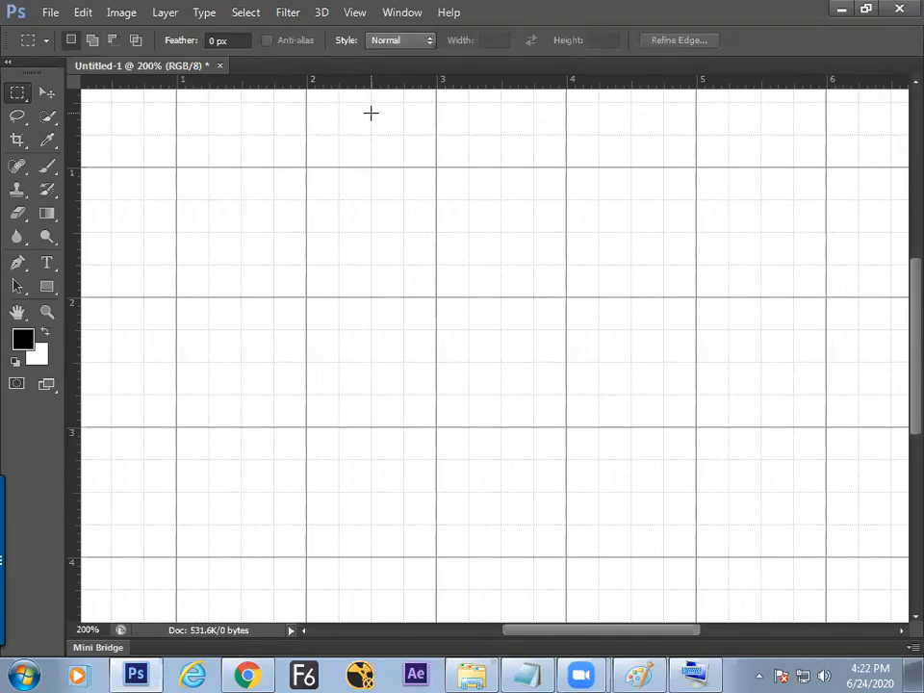
{"action": "left_click", "coordinate": [84, 15]}
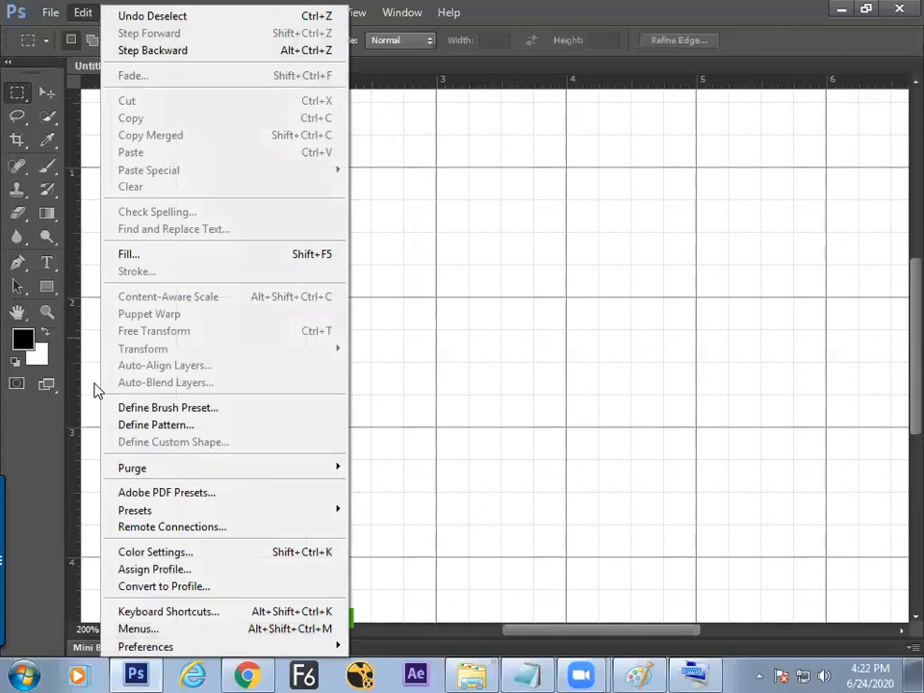
{"action": "mouse_move", "coordinate": [146, 652]}
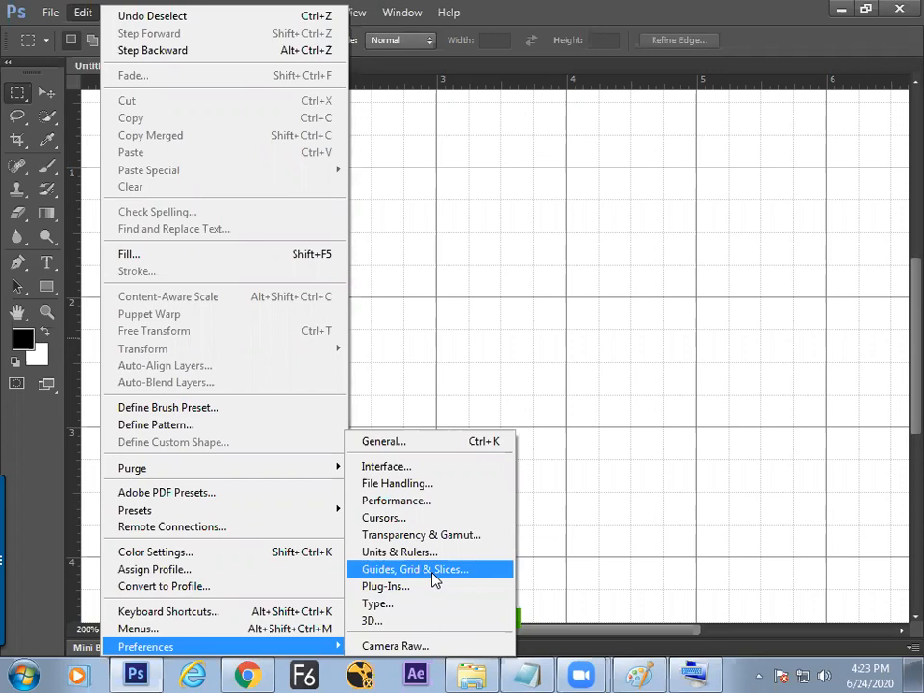
{"action": "left_click", "coordinate": [489, 450]}
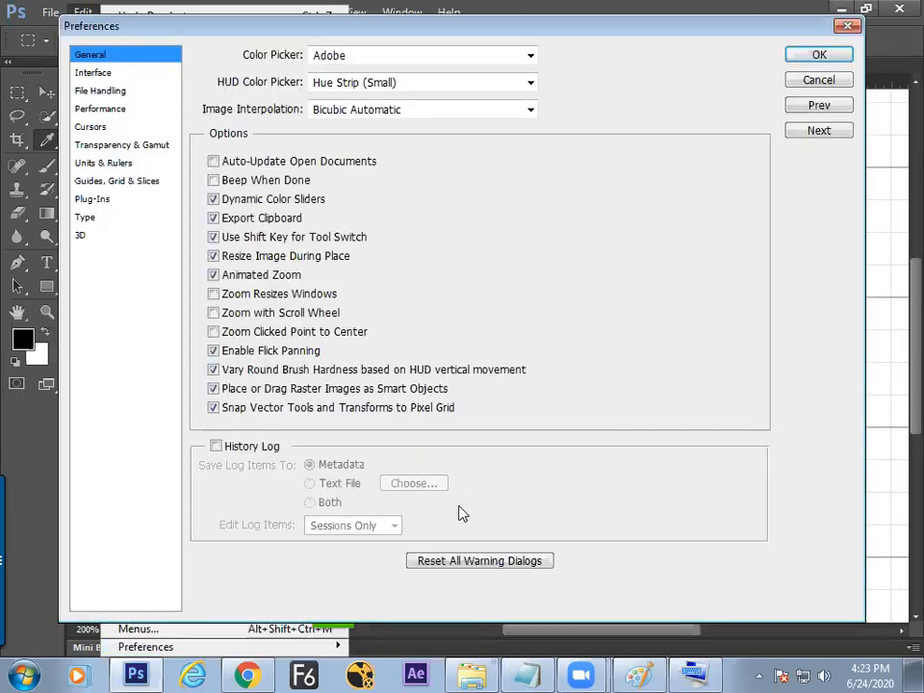
{"action": "left_click", "coordinate": [140, 183]}
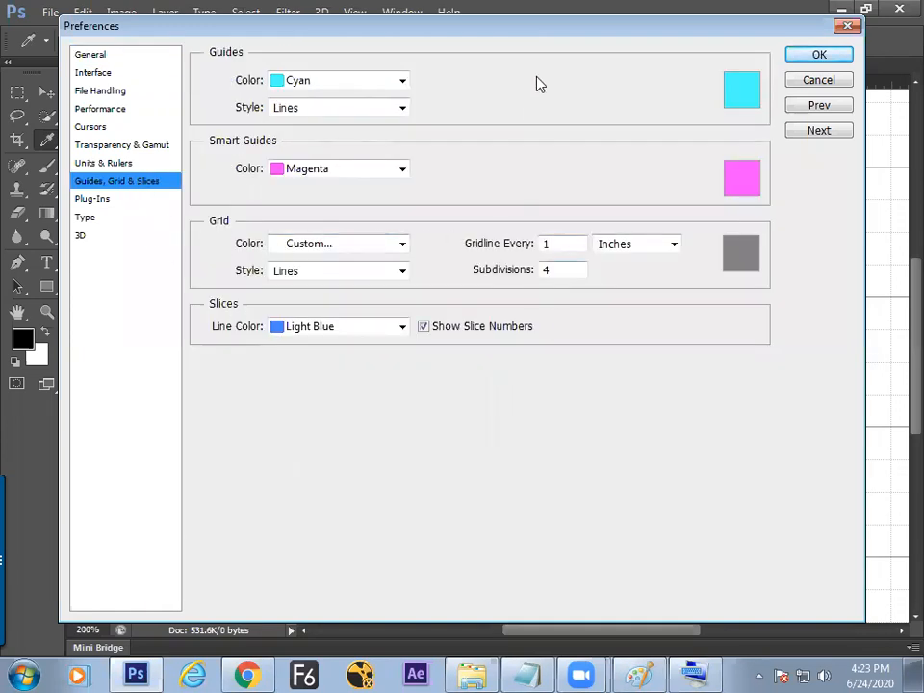
{"action": "left_click_drag", "start_coordinate": [545, 35], "coordinate": [520, 288]}
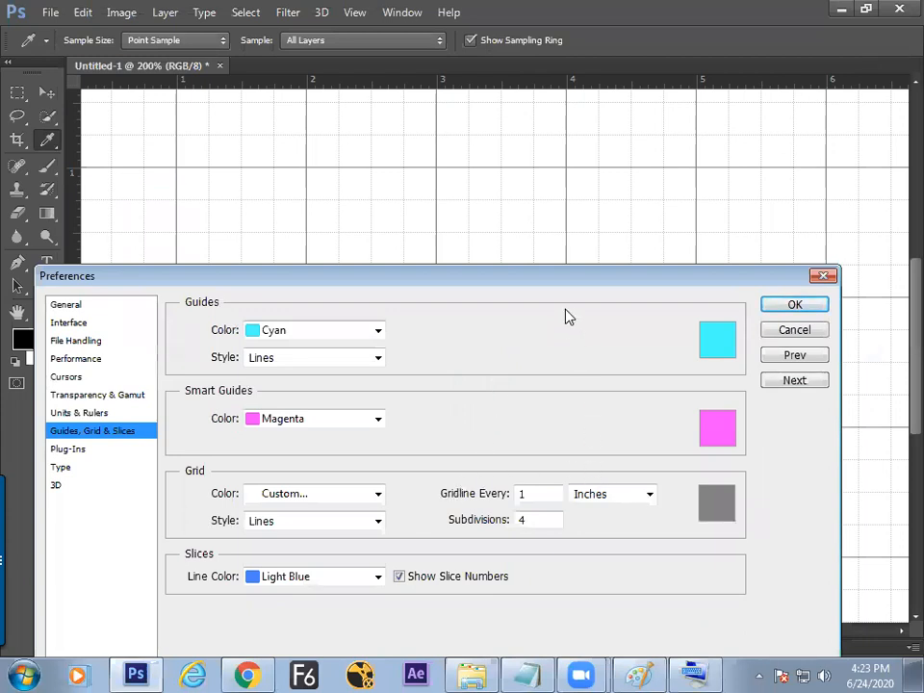
{"action": "left_click_drag", "start_coordinate": [557, 283], "coordinate": [537, 321]}
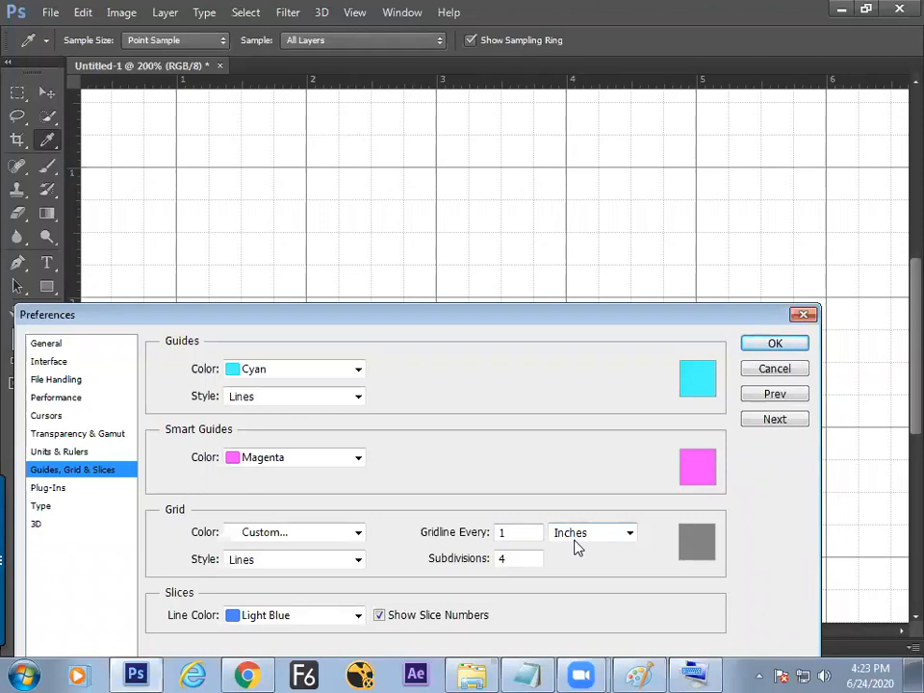
Step: Set the grid to 1 subdivision with a gridline every 1 centimeter and apply the preferences
{"action": "double_click", "coordinate": [536, 553]}
{"action": "type", "text": "1"}
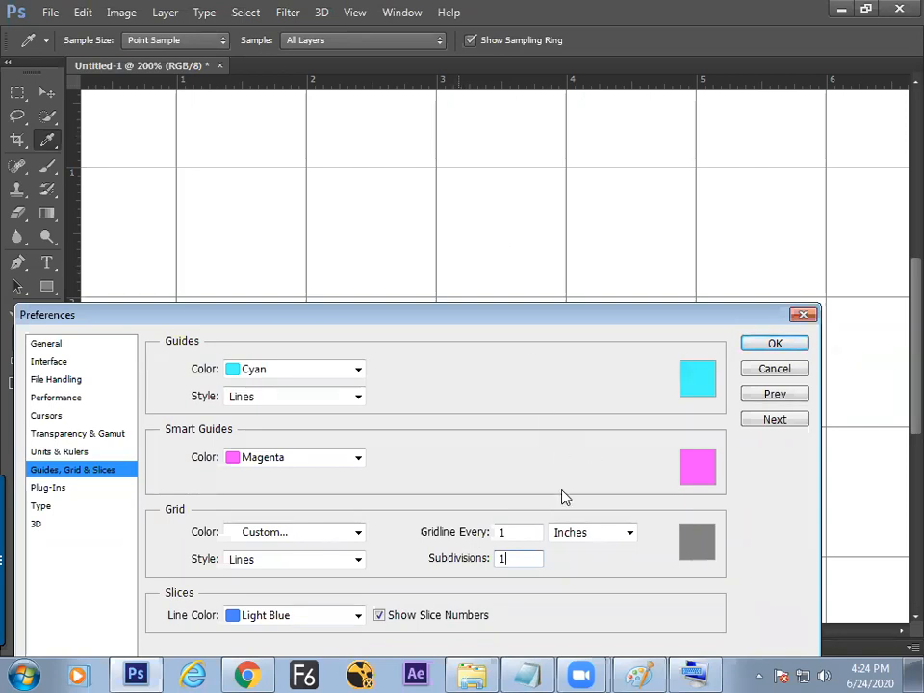
{"action": "left_click", "coordinate": [577, 539]}
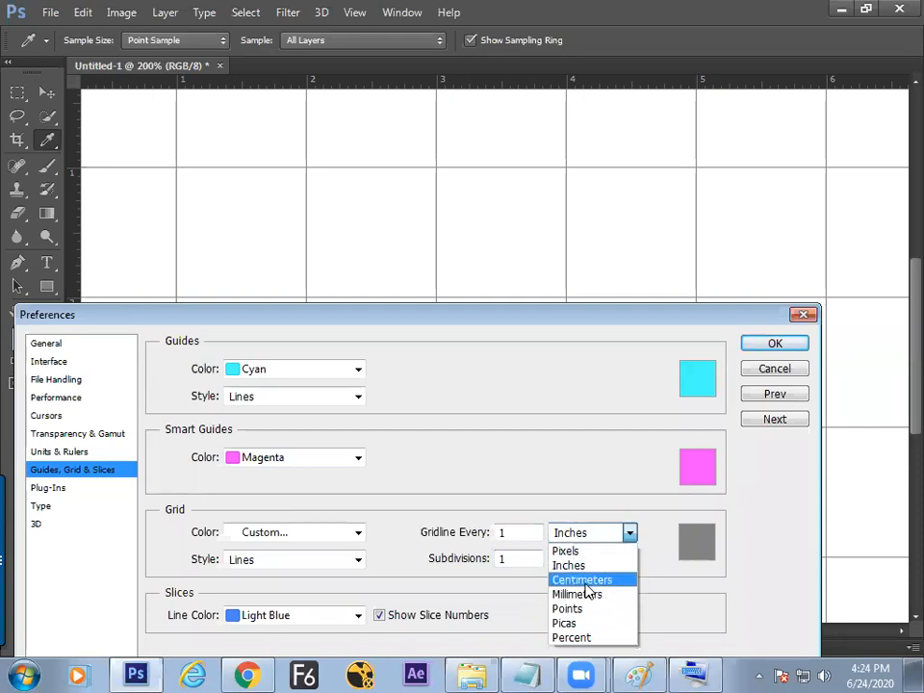
{"action": "left_click", "coordinate": [582, 580]}
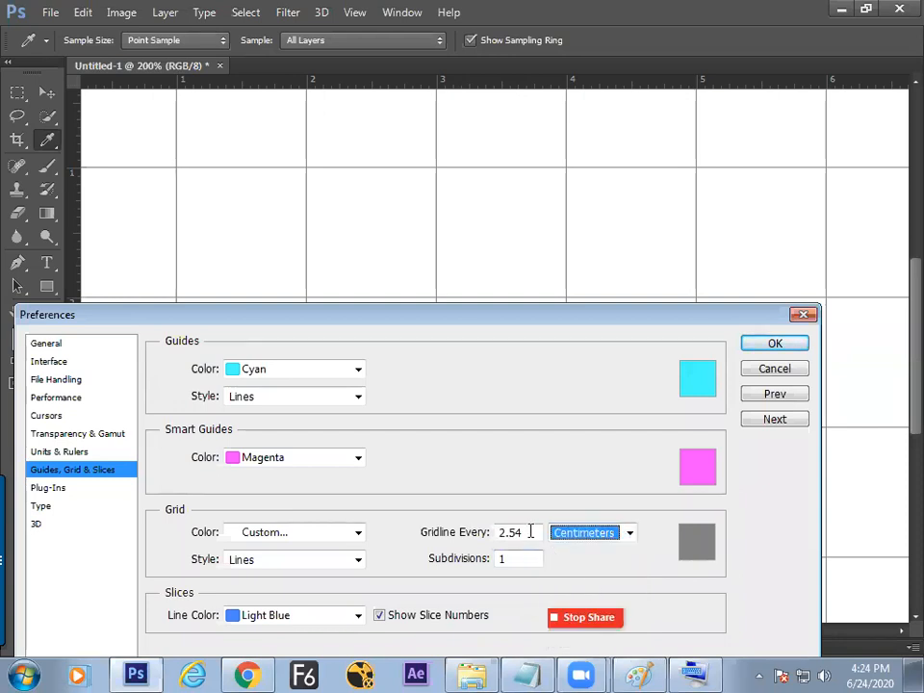
{"action": "left_click_drag", "start_coordinate": [530, 532], "coordinate": [460, 540]}
{"action": "type", "text": "1"}
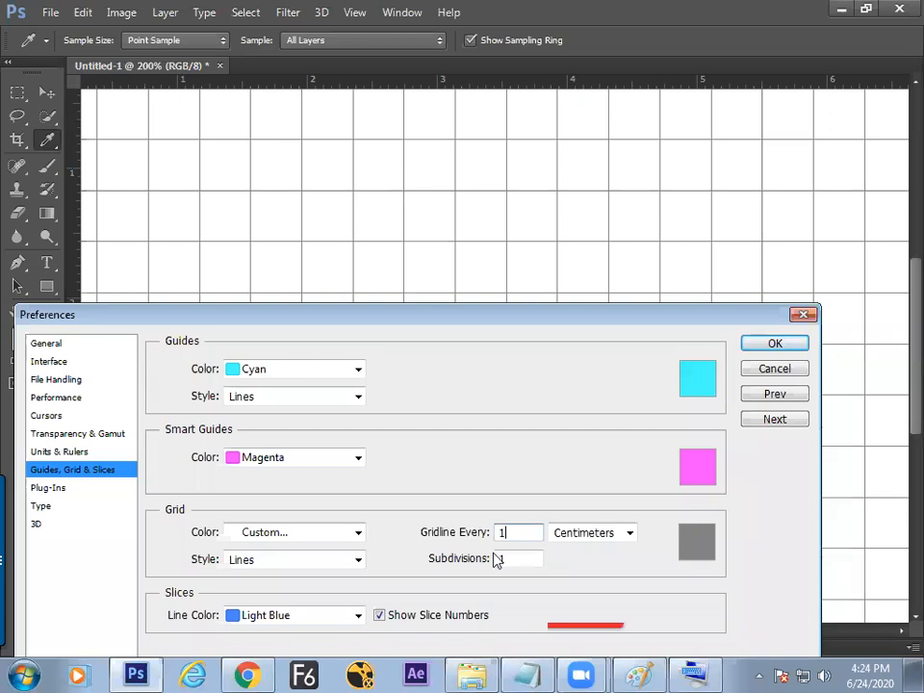
{"action": "left_click", "coordinate": [766, 348]}
Step: Activate the Marquee tool, set the ruler unit to Centimeters and compare the grid with the rulers at 100% and 200% zoom
{"action": "key", "text": "m"}
{"action": "right_click", "coordinate": [476, 80]}
{"action": "left_click", "coordinate": [512, 134]}
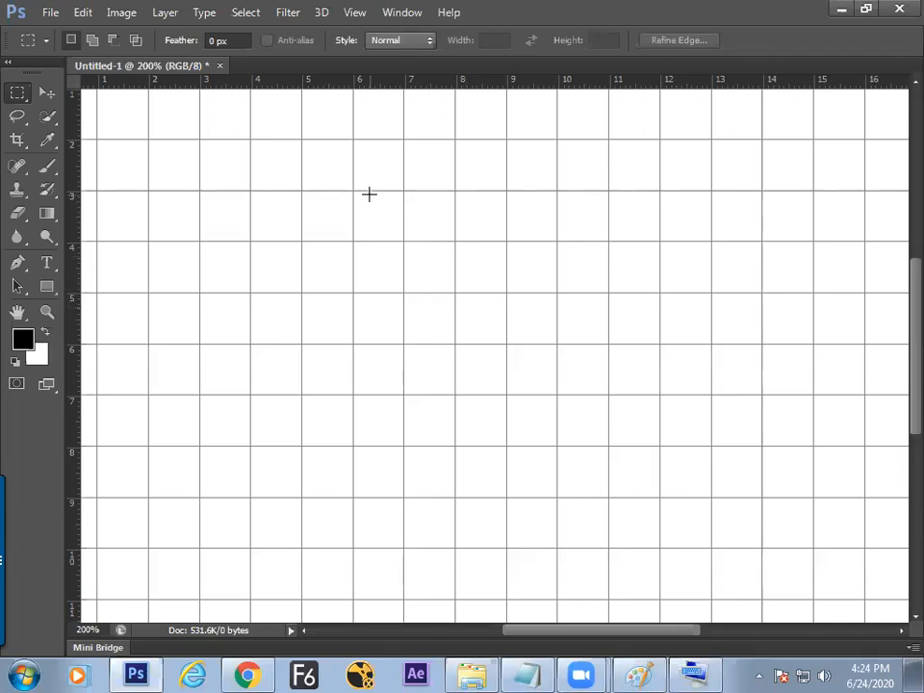
{"action": "key", "text": "ctrl+minus"}
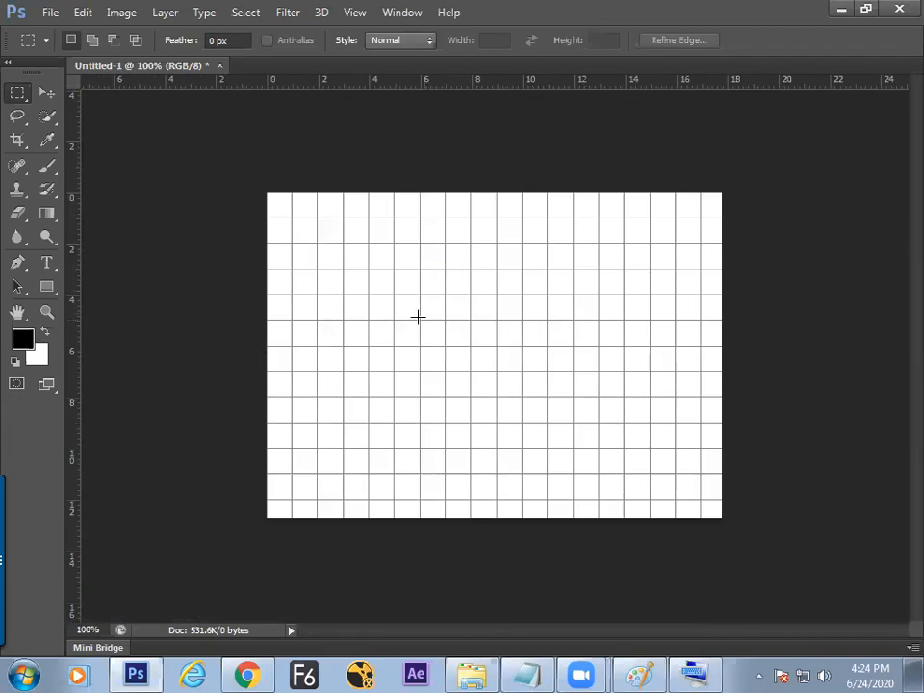
{"action": "key", "text": "ctrl+plus"}
{"action": "key", "text": "ctrl+minus"}
{"action": "key", "text": "ctrl+plus"}
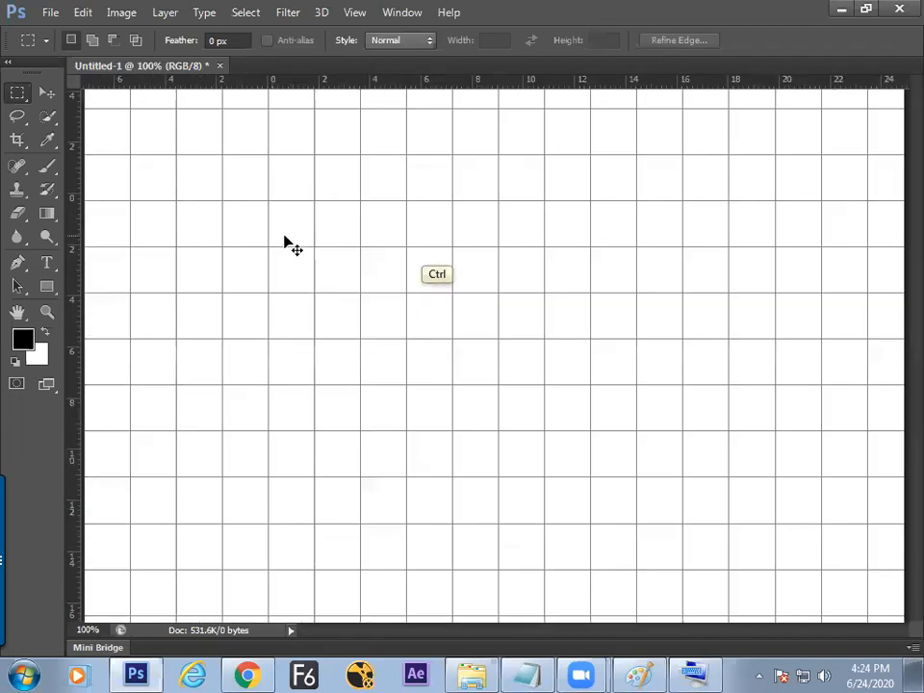
{"action": "key", "text": "ctrl+plus"}
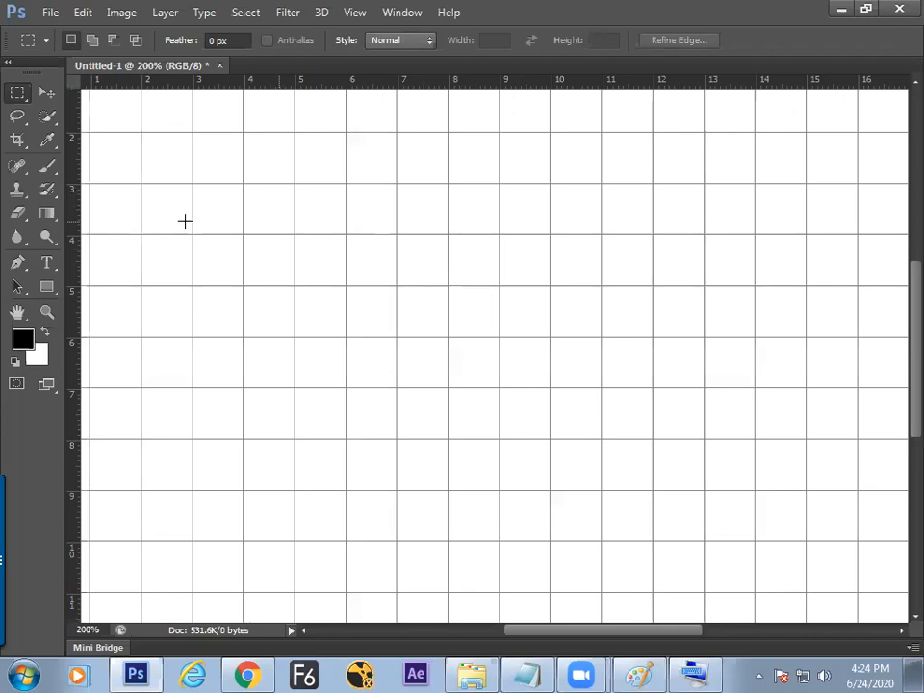
Step: Switch to Paint and write "Ctrl+K" in a red box below the grid shortcut, with "Preference" beneath it
{"action": "left_click", "coordinate": [639, 673]}
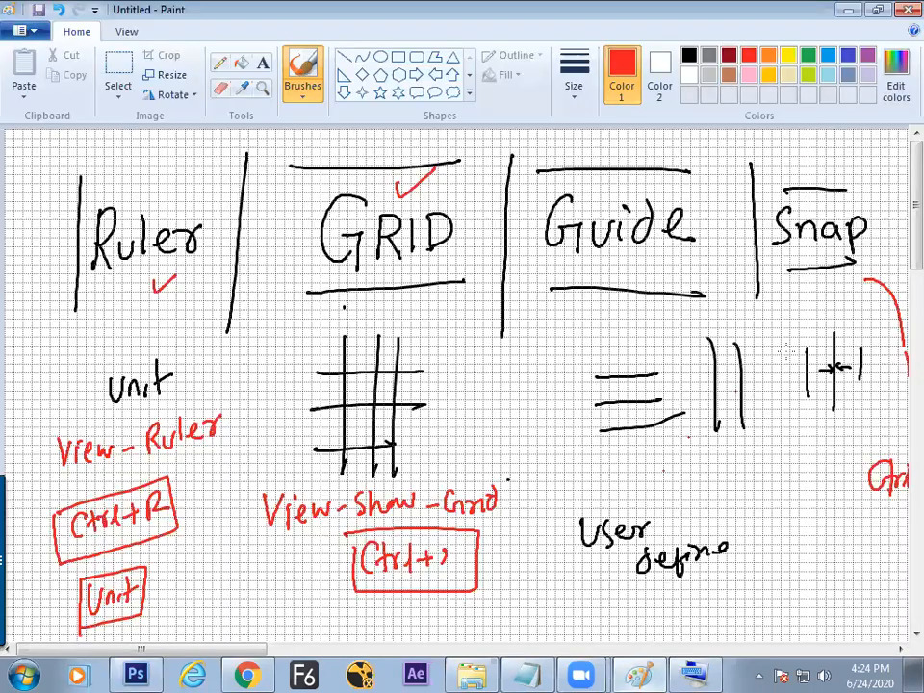
{"action": "scroll", "coordinate": [898, 274], "scroll_direction": "down", "scroll_amount": 5}
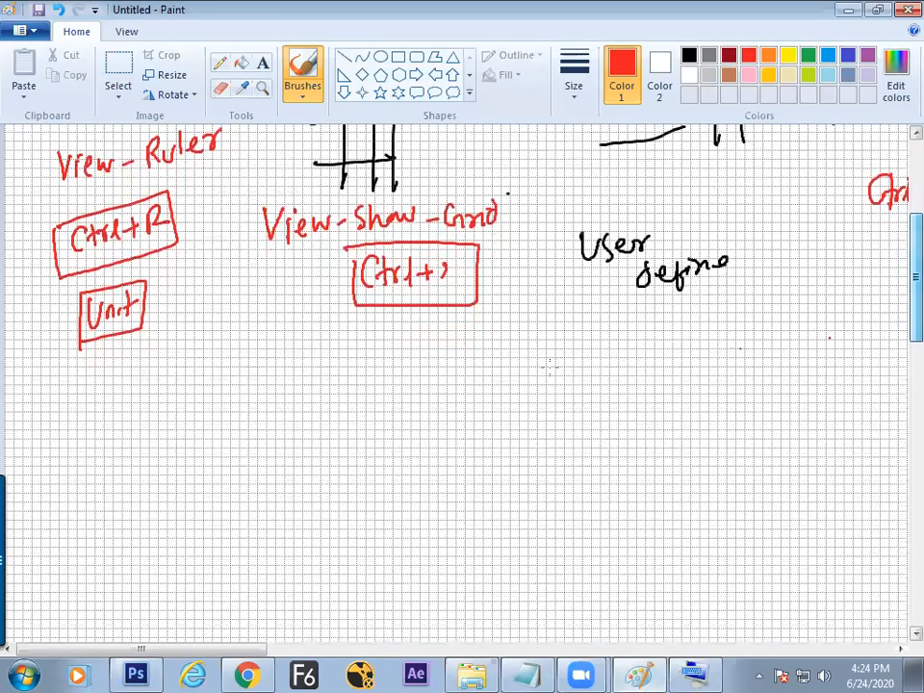
{"action": "mouse_move", "coordinate": [317, 374]}
{"action": "left_mouse_down"}
{"action": "mouse_move", "coordinate": [315, 394]}
{"action": "mouse_move", "coordinate": [329, 391]}
{"action": "left_mouse_up"}
{"action": "mouse_move", "coordinate": [321, 378]}
{"action": "left_mouse_down"}
{"action": "mouse_move", "coordinate": [351, 374]}
{"action": "mouse_move", "coordinate": [354, 393]}
{"action": "mouse_move", "coordinate": [379, 381]}
{"action": "left_mouse_up"}
{"action": "mouse_move", "coordinate": [370, 373]}
{"action": "left_mouse_down"}
{"action": "mouse_move", "coordinate": [372, 390]}
{"action": "mouse_move", "coordinate": [414, 390]}
{"action": "left_mouse_up"}
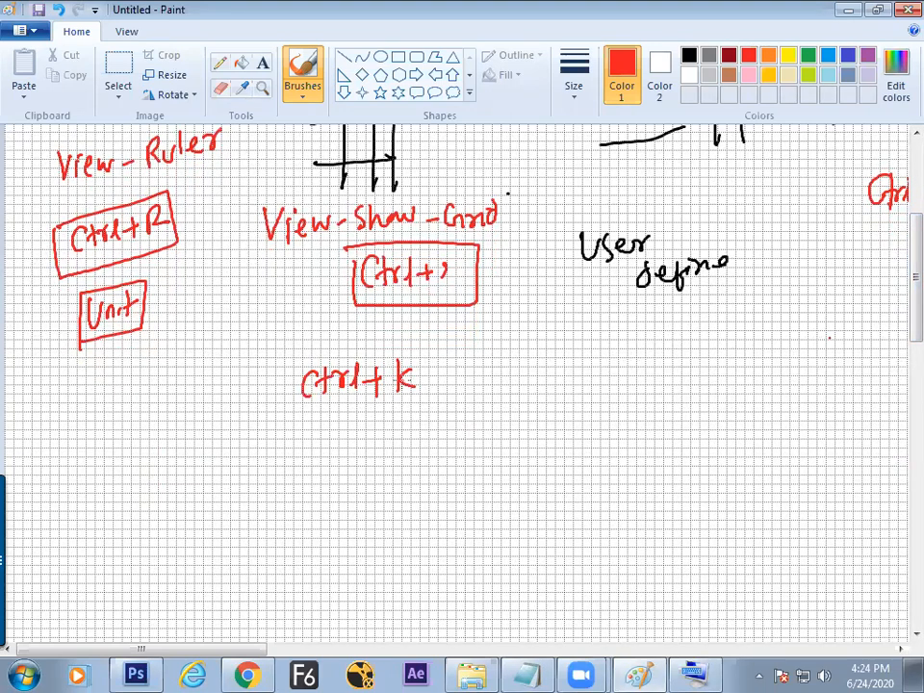
{"action": "key", "text": "ctrl+g"}
{"action": "mouse_move", "coordinate": [295, 410]}
{"action": "left_mouse_down"}
{"action": "mouse_move", "coordinate": [411, 412]}
{"action": "mouse_move", "coordinate": [426, 349]}
{"action": "mouse_move", "coordinate": [293, 356]}
{"action": "mouse_move", "coordinate": [293, 408]}
{"action": "left_mouse_up"}
{"action": "mouse_move", "coordinate": [339, 437]}
{"action": "left_mouse_down"}
{"action": "mouse_move", "coordinate": [337, 471]}
{"action": "mouse_move", "coordinate": [339, 454]}
{"action": "mouse_move", "coordinate": [371, 459]}
{"action": "mouse_move", "coordinate": [382, 476]}
{"action": "mouse_move", "coordinate": [410, 449]}
{"action": "mouse_move", "coordinate": [433, 444]}
{"action": "mouse_move", "coordinate": [464, 444]}
{"action": "mouse_move", "coordinate": [466, 470]}
{"action": "left_mouse_up"}
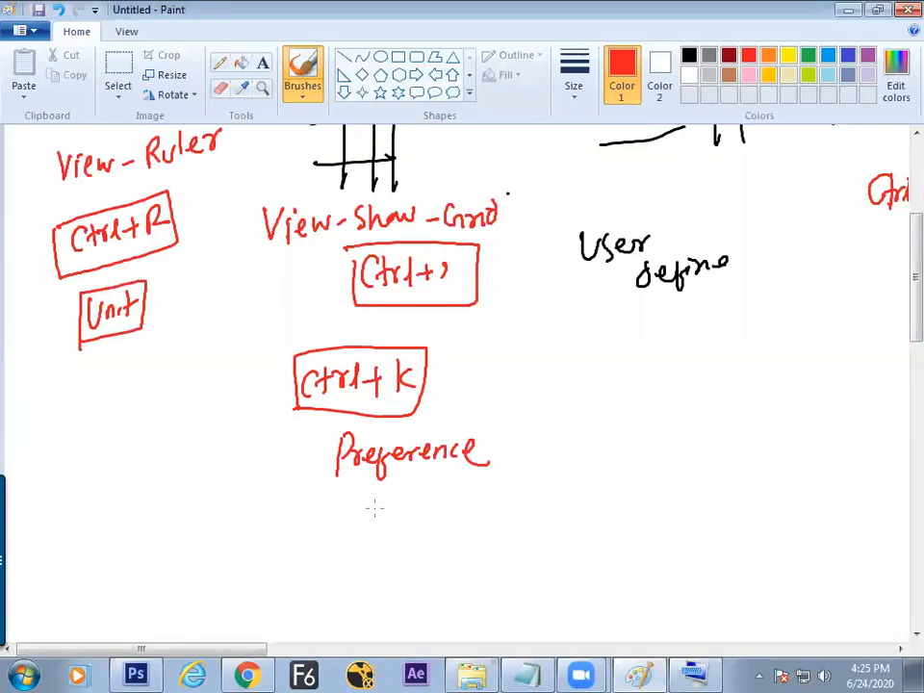
Step: Add a boxed "Grid" under Preference and "Edit" beside it, with arrows linking Edit to Ctrl+K and Preference, and Preference to Grid
{"action": "mouse_move", "coordinate": [378, 510]}
{"action": "left_mouse_down"}
{"action": "mouse_move", "coordinate": [425, 523]}
{"action": "mouse_move", "coordinate": [410, 501]}
{"action": "mouse_move", "coordinate": [394, 545]}
{"action": "mouse_move", "coordinate": [430, 544]}
{"action": "mouse_move", "coordinate": [432, 499]}
{"action": "mouse_move", "coordinate": [356, 508]}
{"action": "mouse_move", "coordinate": [369, 552]}
{"action": "left_mouse_up"}
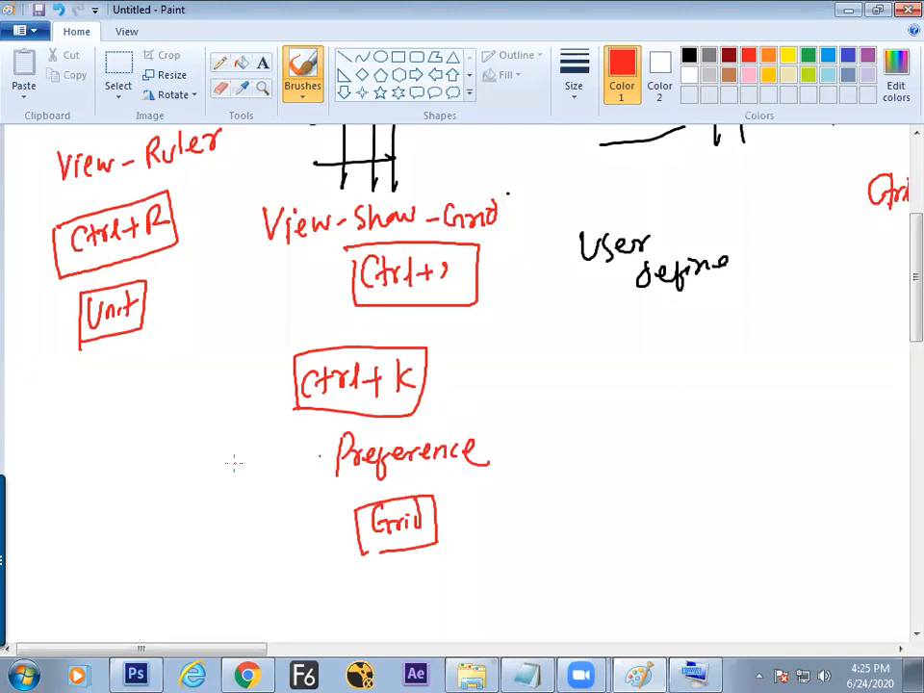
{"action": "mouse_move", "coordinate": [226, 444]}
{"action": "left_mouse_down"}
{"action": "mouse_move", "coordinate": [223, 484]}
{"action": "mouse_move", "coordinate": [227, 445]}
{"action": "mouse_move", "coordinate": [245, 473]}
{"action": "mouse_move", "coordinate": [269, 452]}
{"action": "left_mouse_up"}
{"action": "mouse_move", "coordinate": [274, 462]}
{"action": "left_mouse_down"}
{"action": "mouse_move", "coordinate": [301, 460]}
{"action": "mouse_move", "coordinate": [293, 470]}
{"action": "left_mouse_up"}
{"action": "mouse_move", "coordinate": [258, 435]}
{"action": "left_mouse_down"}
{"action": "mouse_move", "coordinate": [289, 393]}
{"action": "mouse_move", "coordinate": [288, 402]}
{"action": "left_mouse_up"}
{"action": "left_click_drag", "start_coordinate": [343, 480], "coordinate": [345, 509]}
{"action": "key", "text": "alt+Tab"}
{"action": "key", "text": "alt+Tab"}
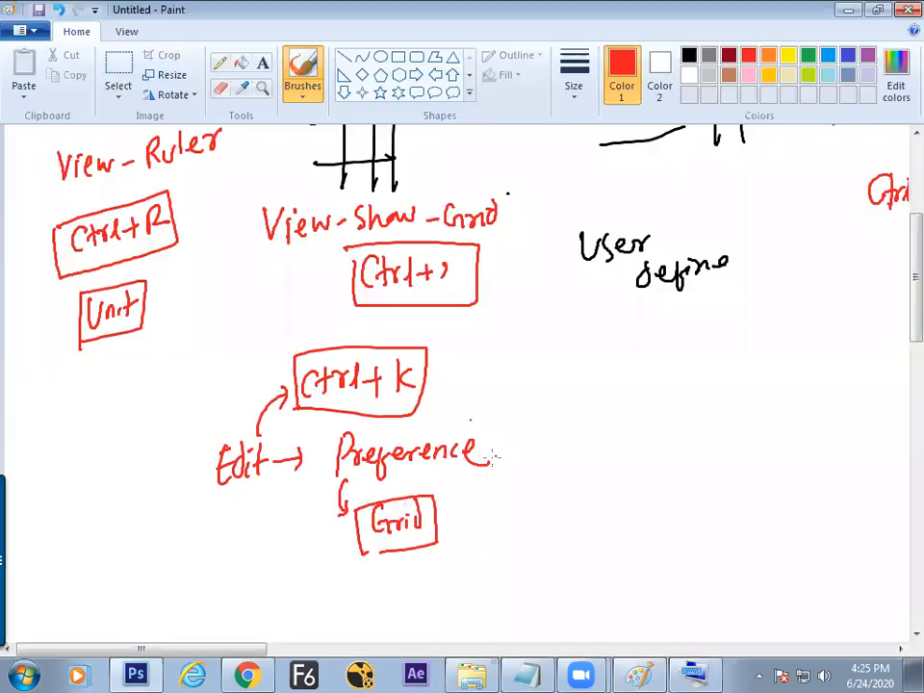
Step: Draw a bracket branching from the boxed Grid note and label its two ends "Uint" and "Sub-division"
{"action": "mouse_move", "coordinate": [443, 520]}
{"action": "left_mouse_down"}
{"action": "mouse_move", "coordinate": [486, 518]}
{"action": "mouse_move", "coordinate": [496, 506]}
{"action": "mouse_move", "coordinate": [493, 544]}
{"action": "left_mouse_up"}
{"action": "mouse_move", "coordinate": [495, 495]}
{"action": "left_mouse_down"}
{"action": "mouse_move", "coordinate": [525, 491]}
{"action": "mouse_move", "coordinate": [544, 471]}
{"action": "mouse_move", "coordinate": [580, 491]}
{"action": "left_mouse_up"}
{"action": "left_click_drag", "start_coordinate": [574, 475], "coordinate": [587, 474]}
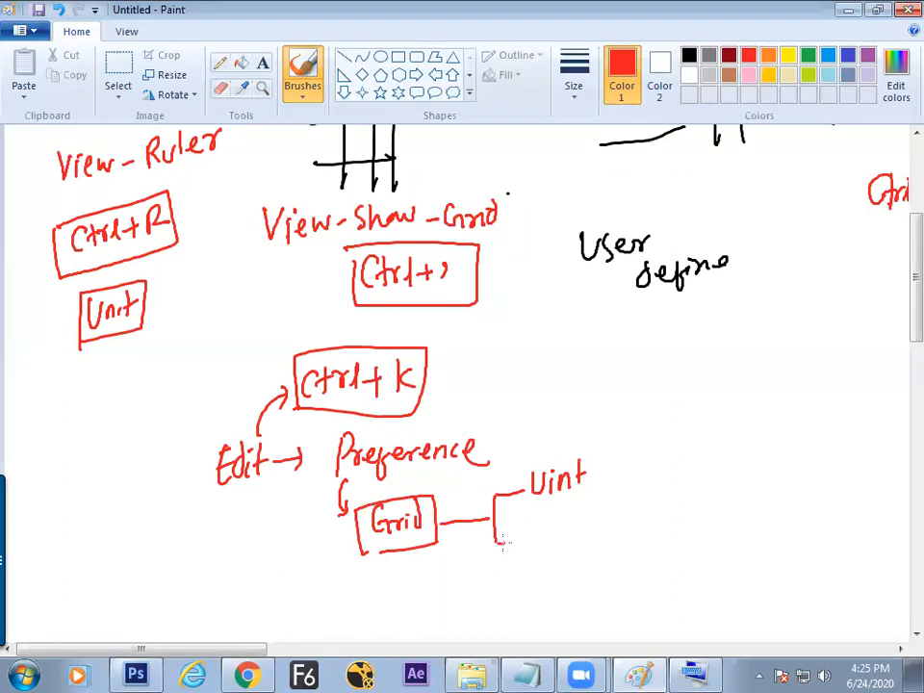
{"action": "mouse_move", "coordinate": [545, 526]}
{"action": "left_mouse_down"}
{"action": "mouse_move", "coordinate": [535, 541]}
{"action": "mouse_move", "coordinate": [585, 535]}
{"action": "left_mouse_up"}
{"action": "mouse_move", "coordinate": [600, 529]}
{"action": "left_mouse_down"}
{"action": "mouse_move", "coordinate": [596, 536]}
{"action": "mouse_move", "coordinate": [609, 517]}
{"action": "mouse_move", "coordinate": [686, 523]}
{"action": "left_mouse_up"}
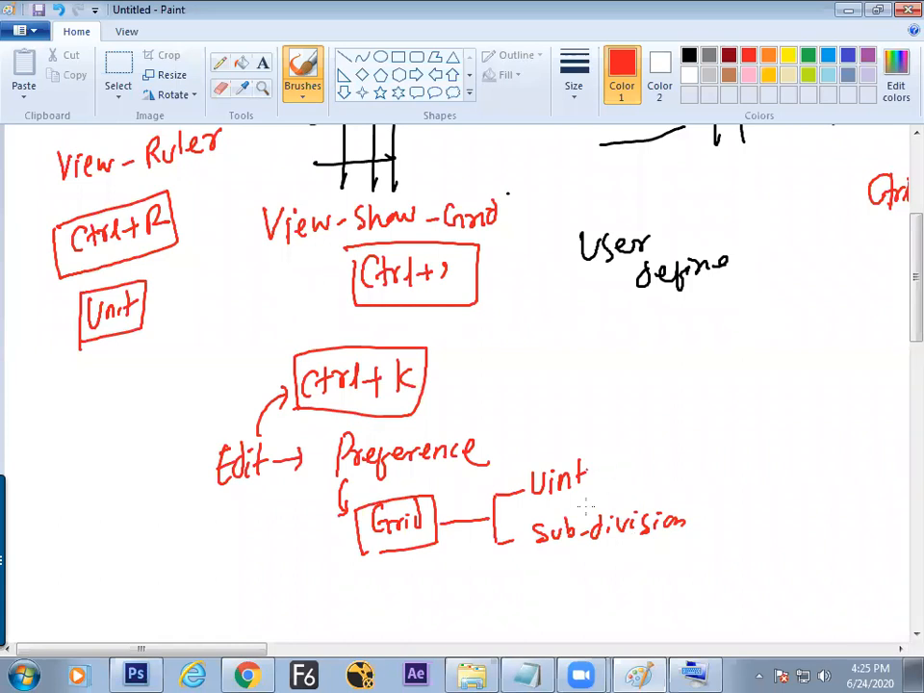
{"action": "key", "text": "alt+Tab"}
{"action": "key", "text": "alt+Tab"}
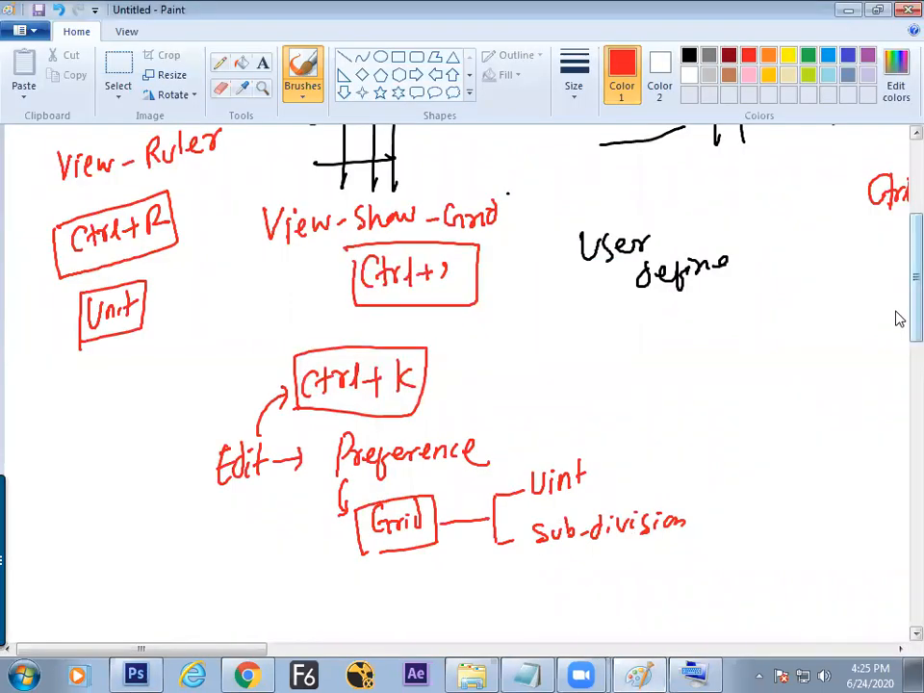
Step: Draw a large red square in the empty area below the grid notes and write an underlined "Example" heading beside it
{"action": "scroll", "coordinate": [898, 316], "scroll_direction": "up", "scroll_amount": 3}
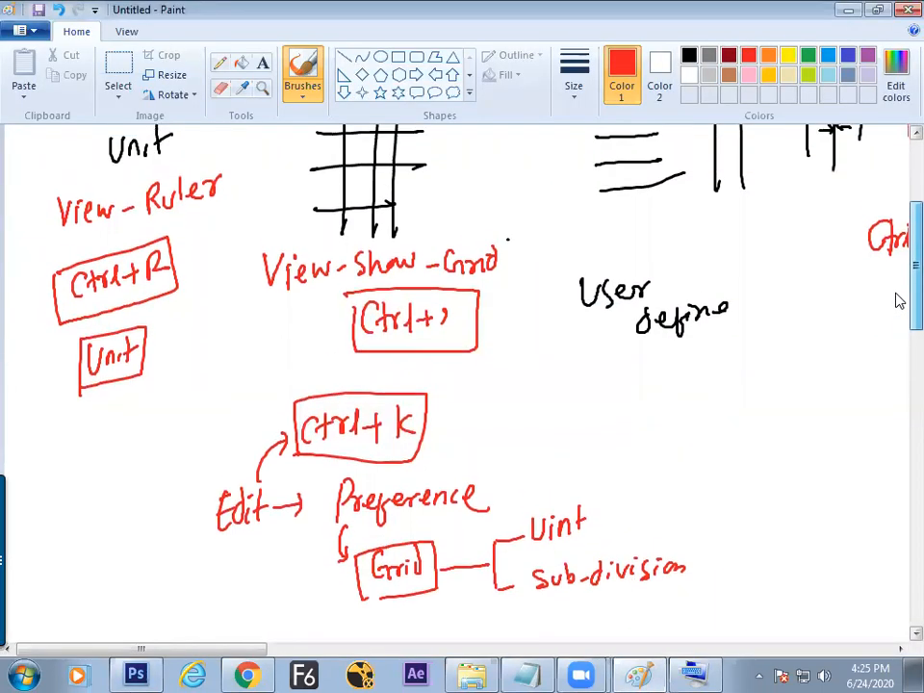
{"action": "mouse_move", "coordinate": [189, 647]}
{"action": "left_mouse_down"}
{"action": "mouse_move", "coordinate": [251, 650]}
{"action": "mouse_move", "coordinate": [227, 655]}
{"action": "mouse_move", "coordinate": [183, 642]}
{"action": "left_mouse_up"}
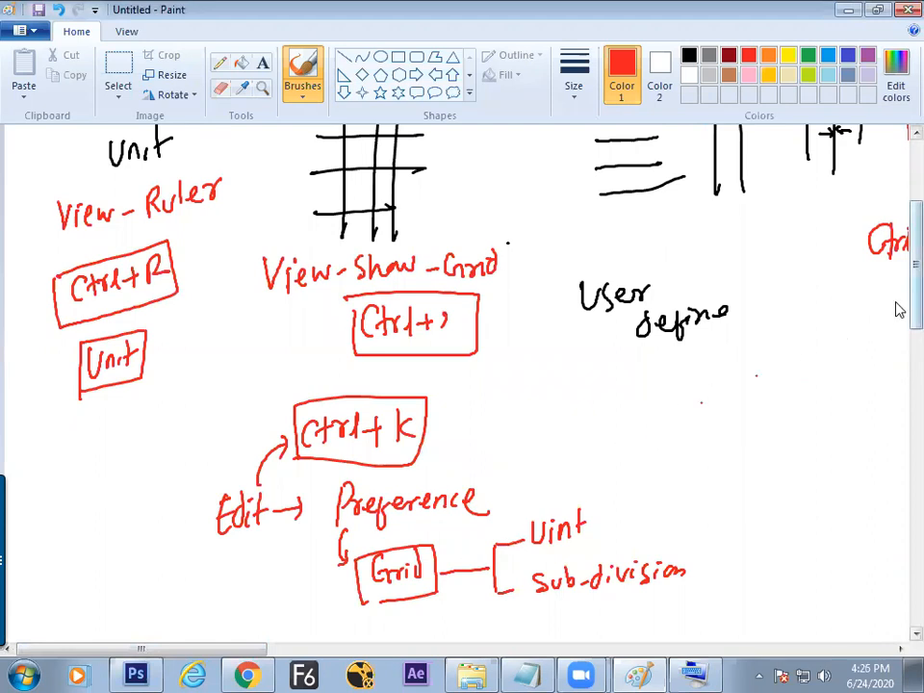
{"action": "scroll", "coordinate": [899, 327], "scroll_direction": "down", "scroll_amount": 5}
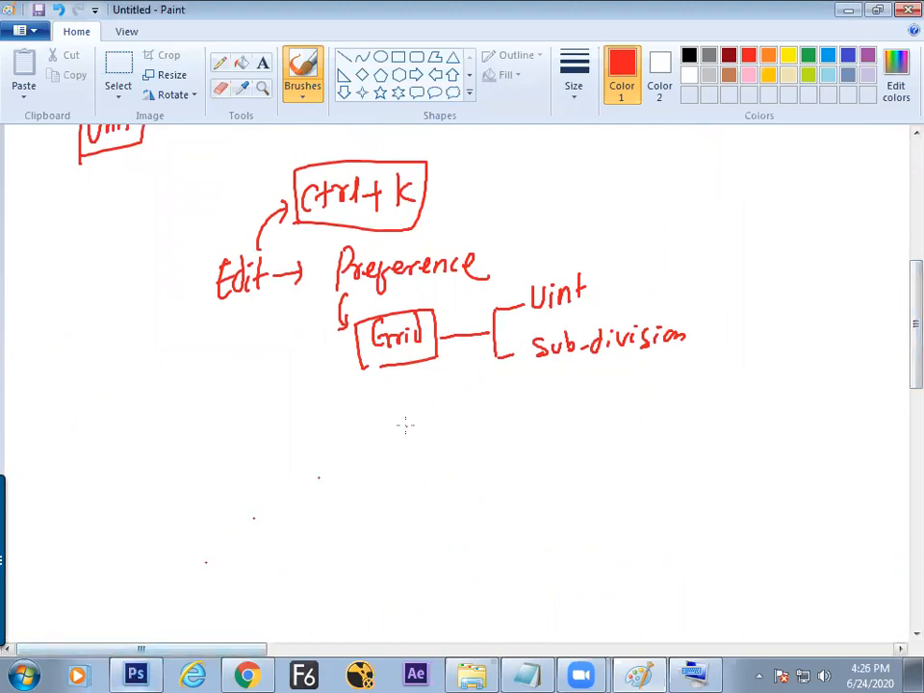
{"action": "scroll", "coordinate": [894, 337], "scroll_direction": "down", "scroll_amount": 3}
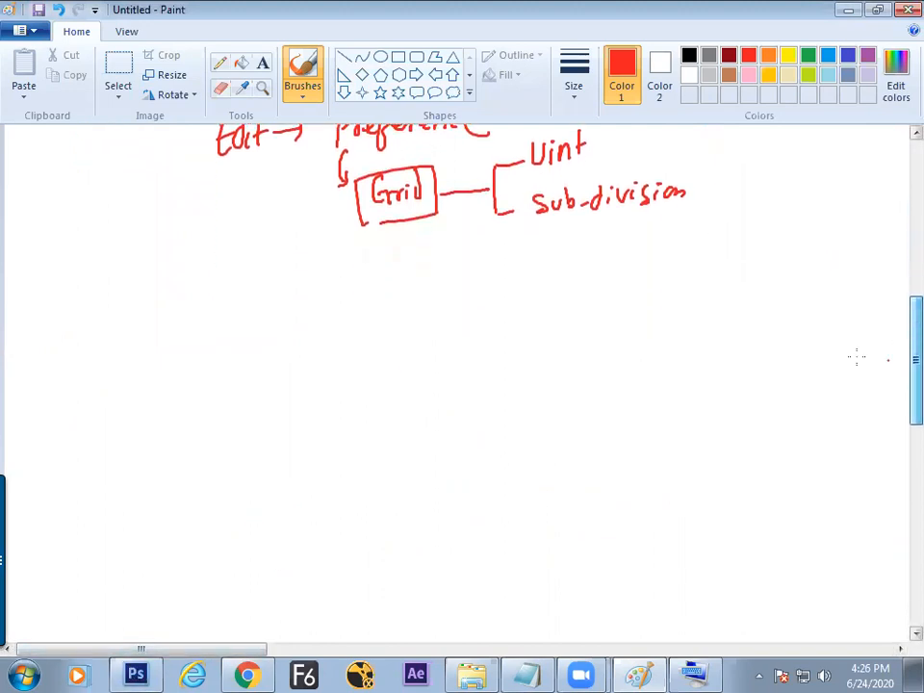
{"action": "mouse_move", "coordinate": [250, 286]}
{"action": "left_mouse_down"}
{"action": "mouse_move", "coordinate": [240, 450]}
{"action": "mouse_move", "coordinate": [286, 289]}
{"action": "mouse_move", "coordinate": [486, 289]}
{"action": "mouse_move", "coordinate": [471, 497]}
{"action": "left_mouse_up"}
{"action": "mouse_move", "coordinate": [241, 444]}
{"action": "left_mouse_down"}
{"action": "mouse_move", "coordinate": [327, 518]}
{"action": "mouse_move", "coordinate": [464, 507]}
{"action": "mouse_move", "coordinate": [472, 497]}
{"action": "left_mouse_up"}
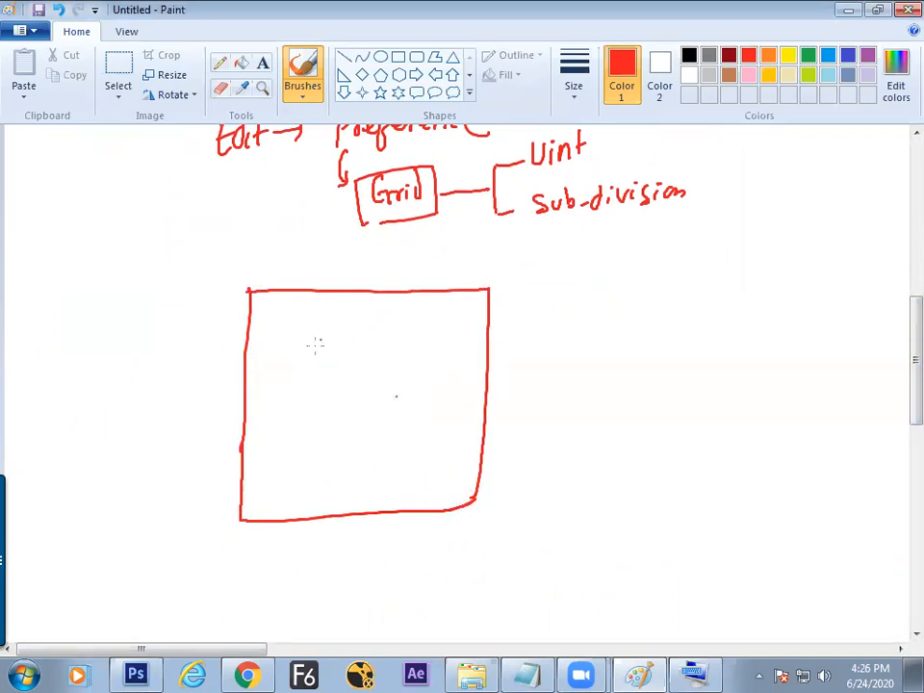
{"action": "mouse_move", "coordinate": [120, 256]}
{"action": "left_mouse_down"}
{"action": "mouse_move", "coordinate": [123, 280]}
{"action": "mouse_move", "coordinate": [187, 264]}
{"action": "mouse_move", "coordinate": [200, 248]}
{"action": "mouse_move", "coordinate": [230, 241]}
{"action": "left_mouse_up"}
{"action": "left_click_drag", "start_coordinate": [106, 300], "coordinate": [232, 272]}
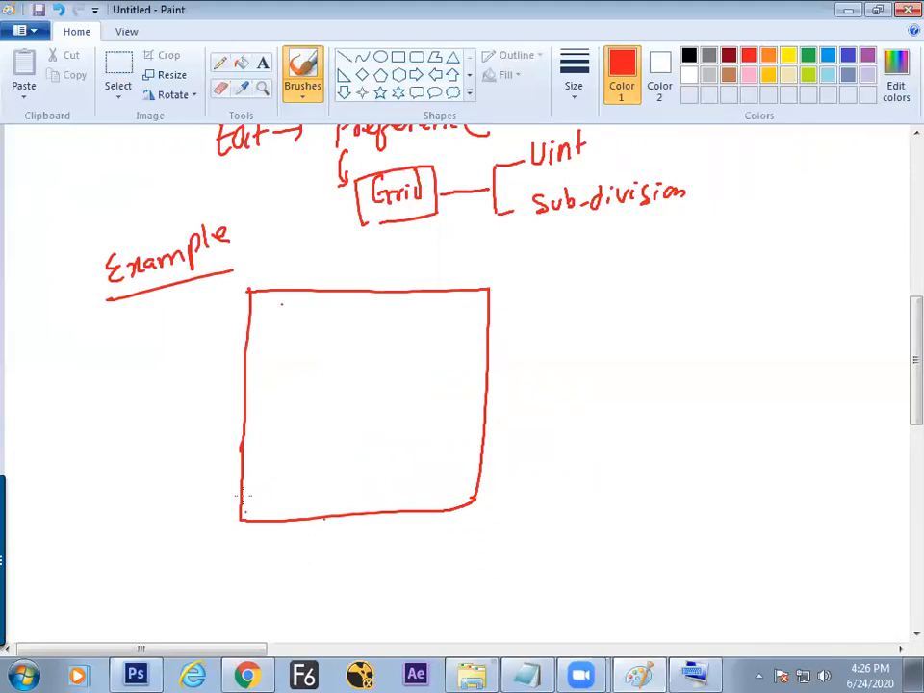
Step: Label the square's width and height "8 inch" each and draw two vertical lines and one short horizontal line inside it
{"action": "mouse_move", "coordinate": [421, 252]}
{"action": "left_mouse_down"}
{"action": "mouse_move", "coordinate": [412, 265]}
{"action": "mouse_move", "coordinate": [417, 252]}
{"action": "left_mouse_up"}
{"action": "mouse_move", "coordinate": [520, 385]}
{"action": "left_mouse_down"}
{"action": "mouse_move", "coordinate": [512, 402]}
{"action": "mouse_move", "coordinate": [517, 389]}
{"action": "left_mouse_up"}
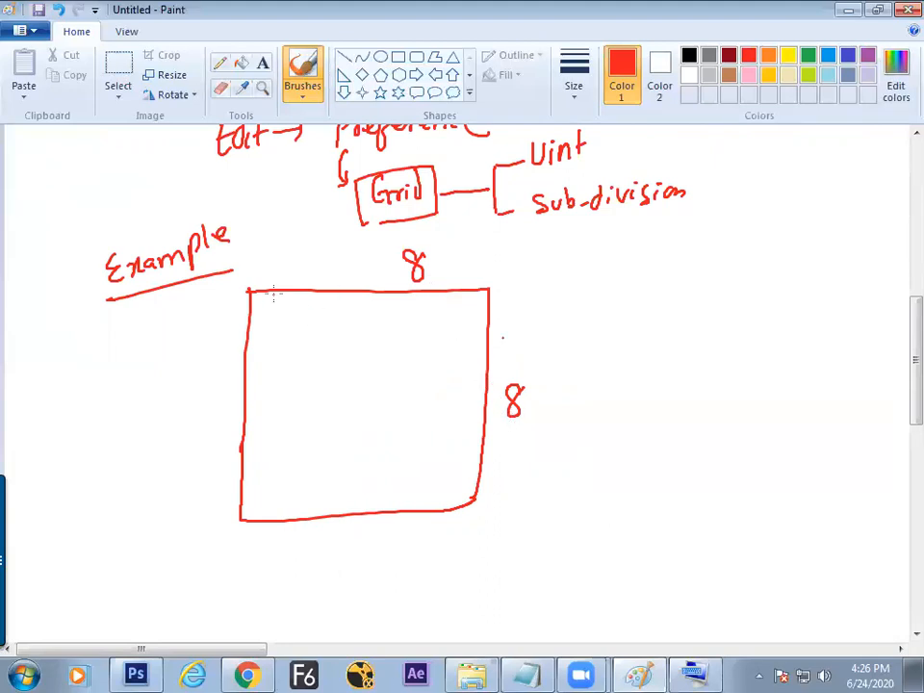
{"action": "left_click_drag", "start_coordinate": [274, 308], "coordinate": [273, 508]}
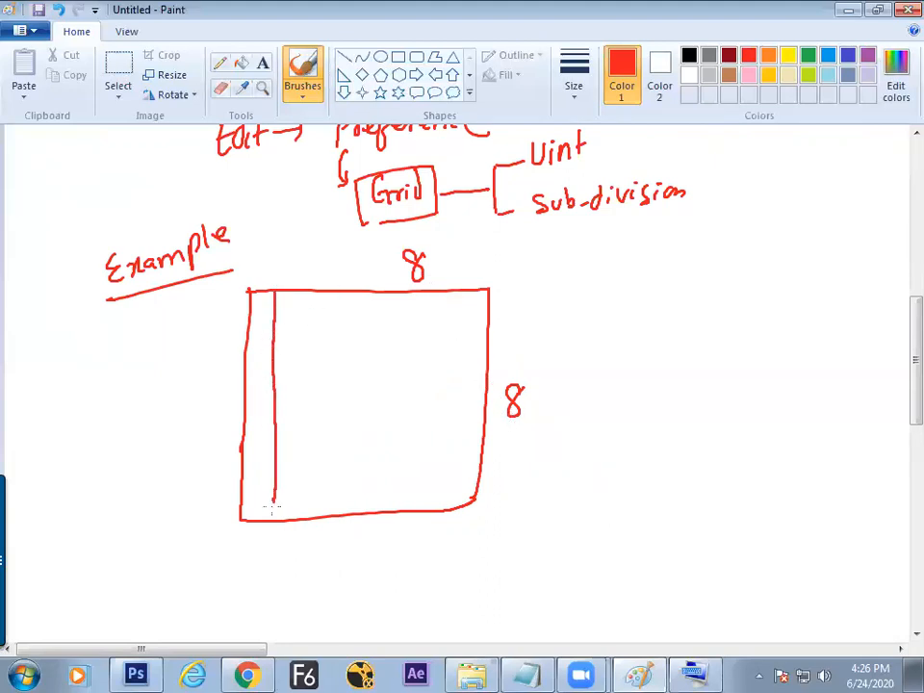
{"action": "left_click_drag", "start_coordinate": [298, 290], "coordinate": [299, 519]}
{"action": "left_click_drag", "start_coordinate": [250, 325], "coordinate": [313, 321]}
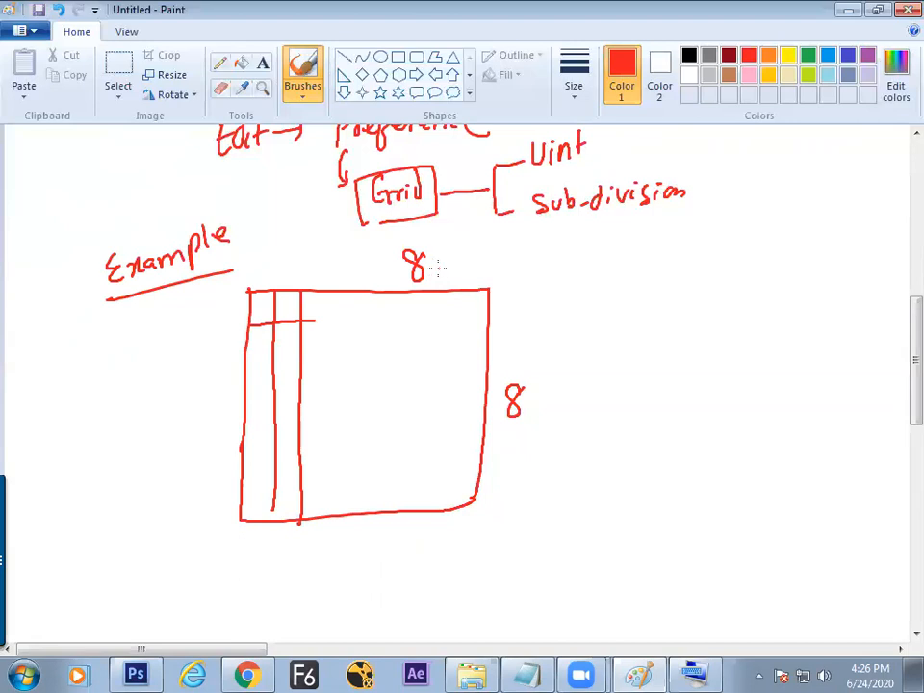
{"action": "left_click_drag", "start_coordinate": [439, 274], "coordinate": [482, 274]}
{"action": "left_click_drag", "start_coordinate": [538, 391], "coordinate": [574, 402]}
Step: Sketch a small shaded 1 by 1 square beside the large one and write "Chessboard" between lines under the Example heading
{"action": "left_click_drag", "start_coordinate": [638, 306], "coordinate": [640, 330]}
{"action": "mouse_move", "coordinate": [639, 297]}
{"action": "left_mouse_down"}
{"action": "mouse_move", "coordinate": [664, 294]}
{"action": "mouse_move", "coordinate": [640, 330]}
{"action": "left_mouse_up"}
{"action": "mouse_move", "coordinate": [645, 297]}
{"action": "left_mouse_down"}
{"action": "mouse_move", "coordinate": [640, 310]}
{"action": "mouse_move", "coordinate": [668, 324]}
{"action": "mouse_move", "coordinate": [681, 316]}
{"action": "left_mouse_up"}
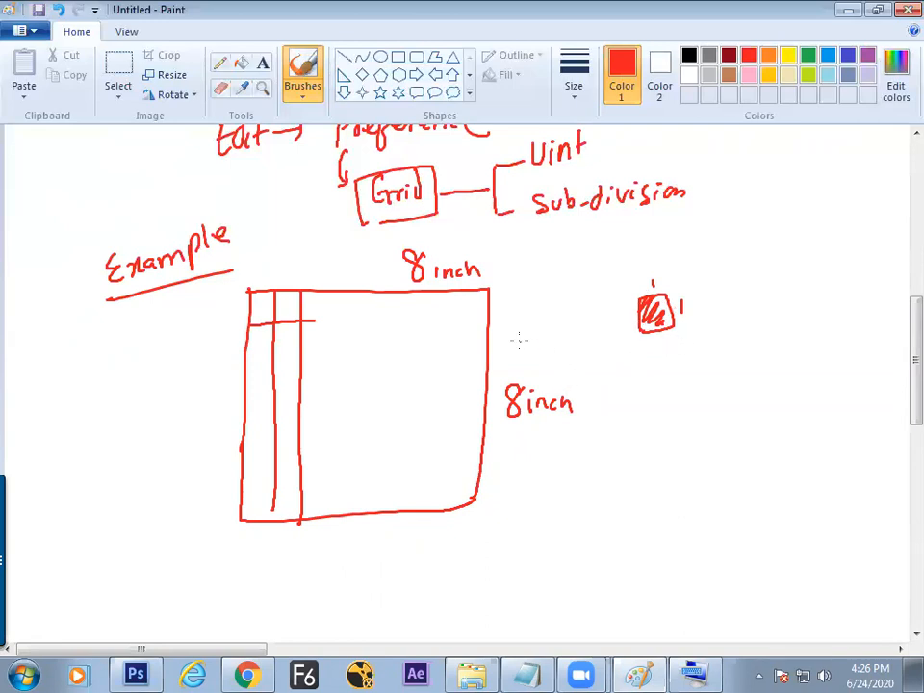
{"action": "mouse_move", "coordinate": [77, 382]}
{"action": "left_mouse_down"}
{"action": "mouse_move", "coordinate": [134, 396]}
{"action": "mouse_move", "coordinate": [134, 359]}
{"action": "mouse_move", "coordinate": [150, 378]}
{"action": "mouse_move", "coordinate": [166, 378]}
{"action": "mouse_move", "coordinate": [204, 361]}
{"action": "left_mouse_up"}
{"action": "left_click_drag", "start_coordinate": [84, 431], "coordinate": [197, 396]}
{"action": "left_click_drag", "start_coordinate": [91, 373], "coordinate": [150, 347]}
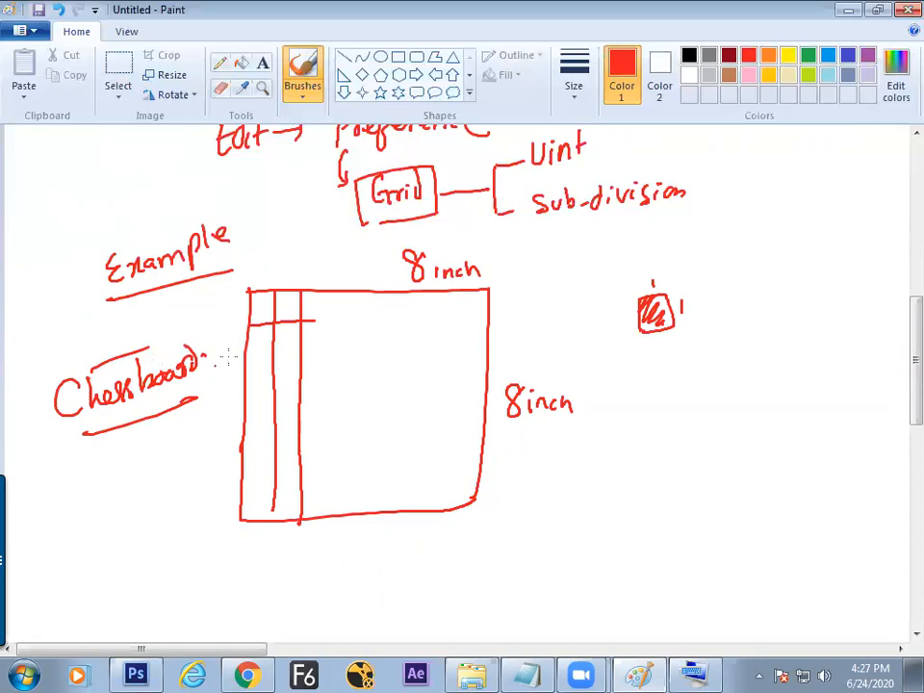
Step: Switch to Photoshop and close the untitled document without saving it
{"action": "key", "text": "alt+Tab"}
{"action": "key", "text": "ctrl"}
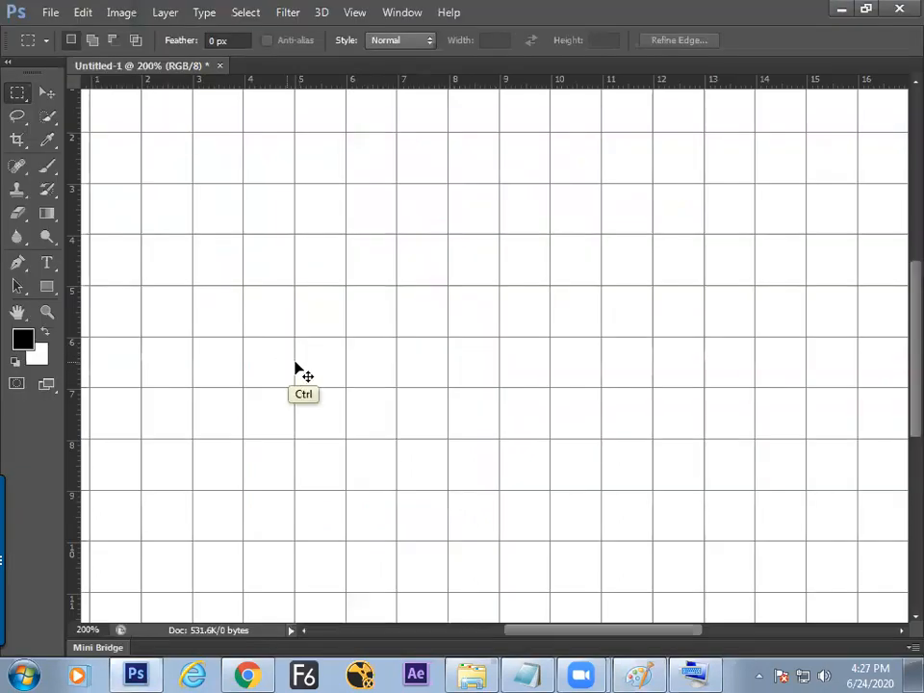
{"action": "left_click", "coordinate": [45, 12]}
{"action": "left_click", "coordinate": [67, 160]}
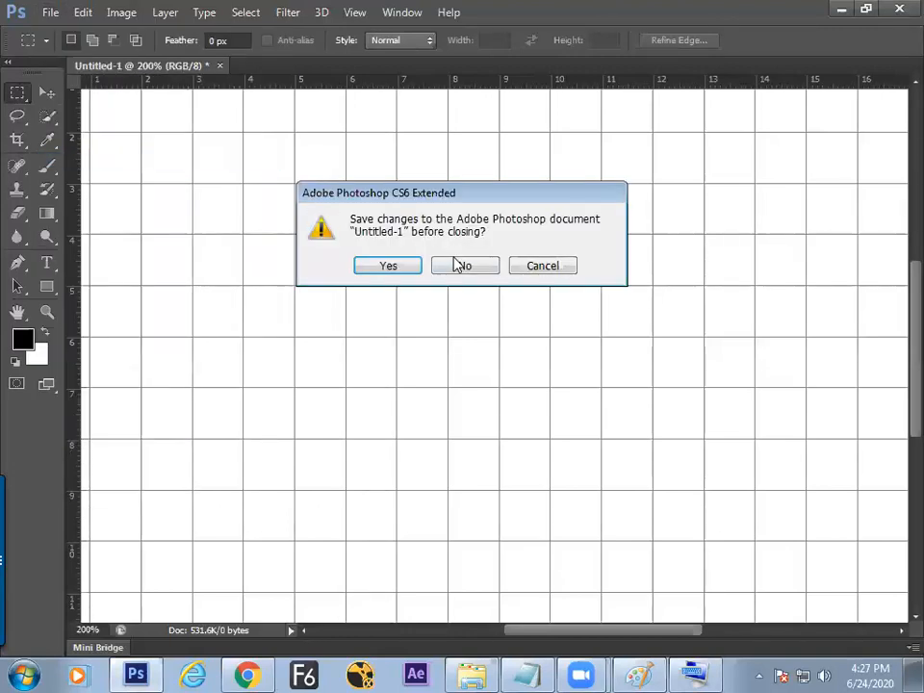
{"action": "left_click", "coordinate": [460, 264]}
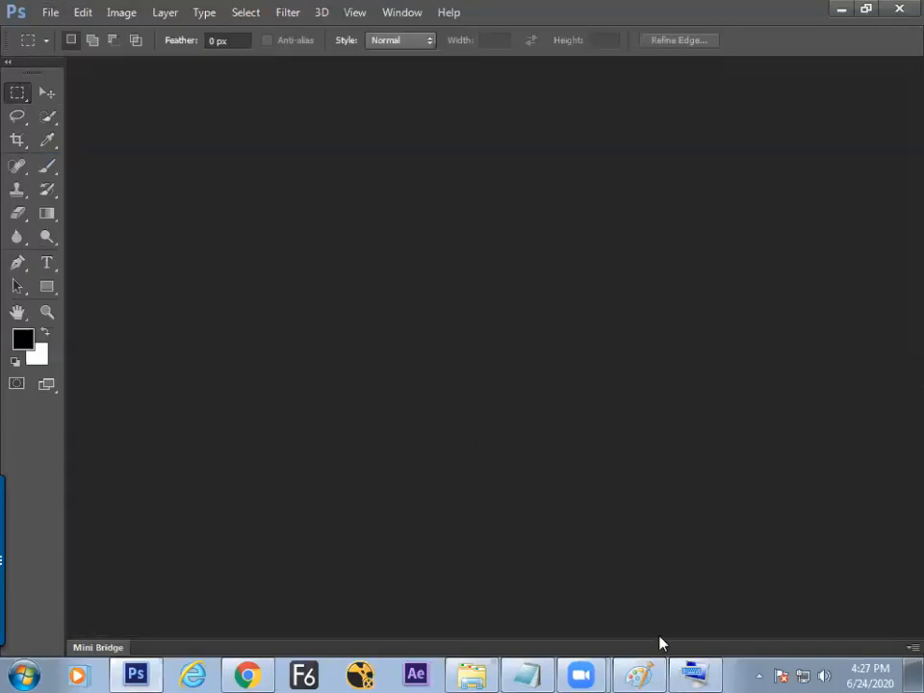
Step: Return to the Paint notes and write "Canvas 8in x 8in" below the small shaded square
{"action": "left_click", "coordinate": [639, 674]}
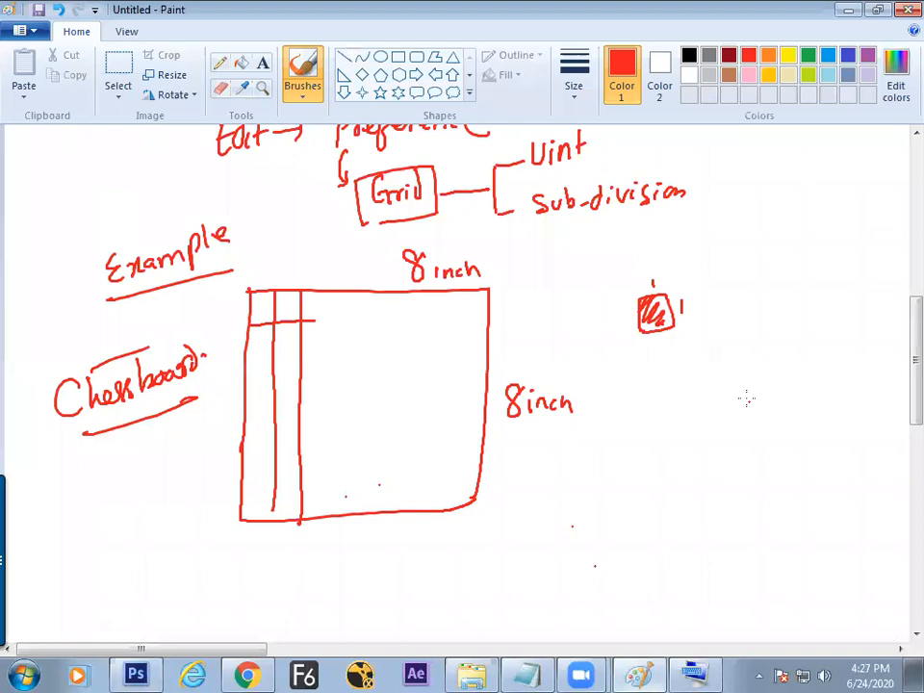
{"action": "mouse_move", "coordinate": [719, 381]}
{"action": "left_mouse_down"}
{"action": "mouse_move", "coordinate": [805, 389]}
{"action": "mouse_move", "coordinate": [805, 405]}
{"action": "mouse_move", "coordinate": [819, 384]}
{"action": "mouse_move", "coordinate": [857, 401]}
{"action": "left_mouse_up"}
{"action": "mouse_move", "coordinate": [858, 391]}
{"action": "left_mouse_down"}
{"action": "mouse_move", "coordinate": [848, 401]}
{"action": "mouse_move", "coordinate": [867, 405]}
{"action": "mouse_move", "coordinate": [872, 387]}
{"action": "left_mouse_up"}
{"action": "mouse_move", "coordinate": [875, 393]}
{"action": "left_mouse_down"}
{"action": "mouse_move", "coordinate": [875, 402]}
{"action": "mouse_move", "coordinate": [890, 401]}
{"action": "left_mouse_up"}
{"action": "left_click", "coordinate": [835, 427]}
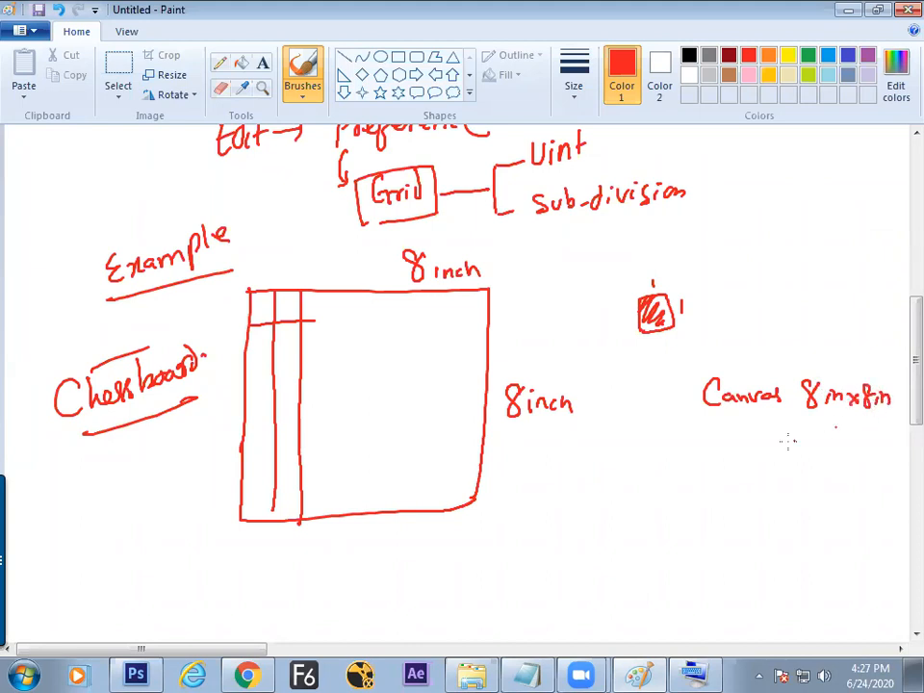
Step: In Photoshop, create a new document 8 inches wide and 8 inches high
{"action": "key", "text": "alt+Tab"}
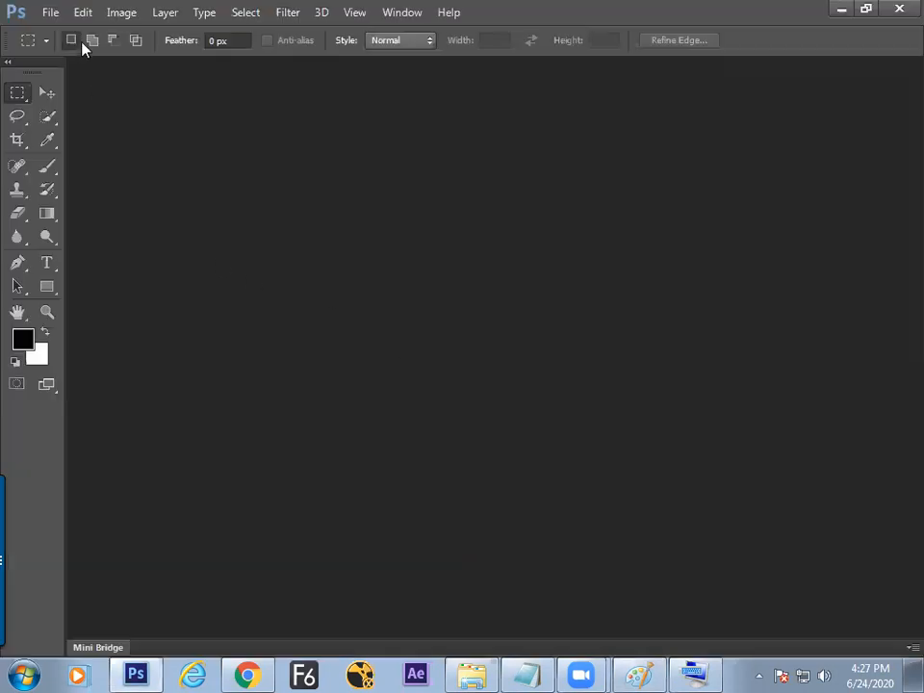
{"action": "left_click", "coordinate": [53, 14]}
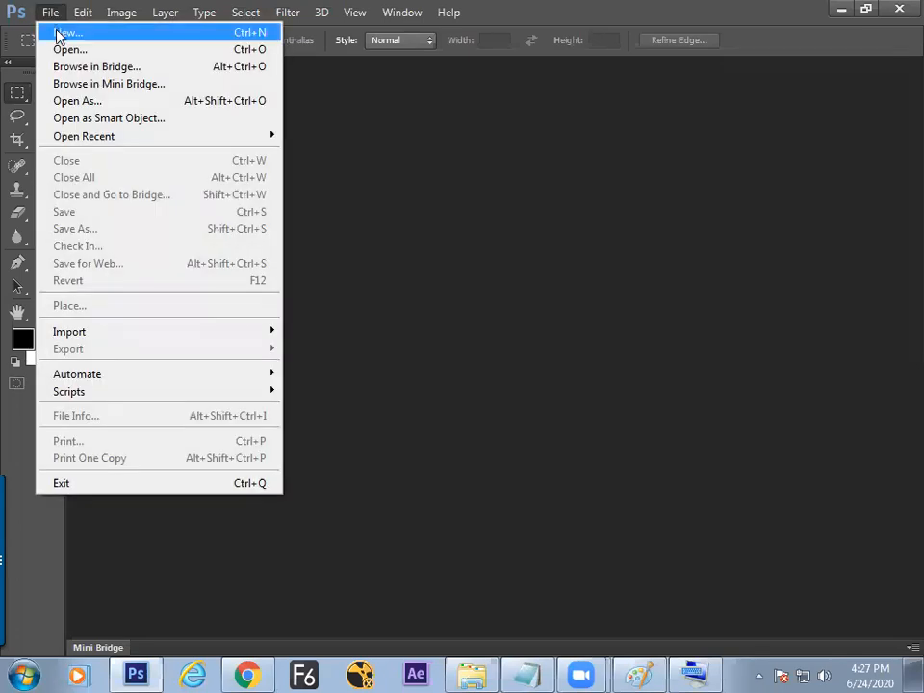
{"action": "left_click", "coordinate": [58, 32]}
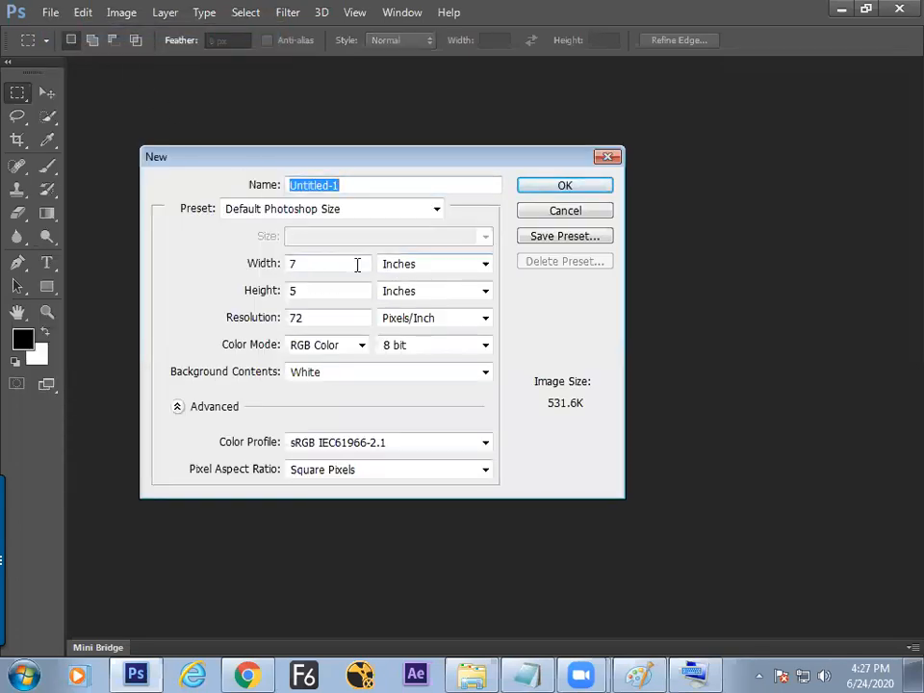
{"action": "left_click", "coordinate": [306, 264]}
{"action": "left_click", "coordinate": [258, 277]}
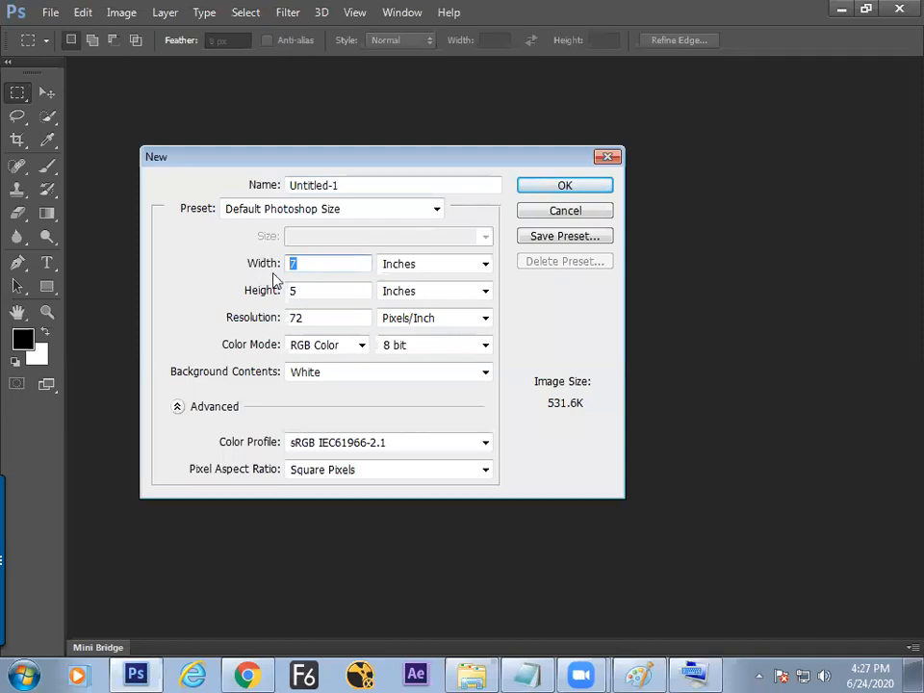
{"action": "type", "text": "8"}
{"action": "key", "text": "Tab"}
{"action": "type", "text": "8"}
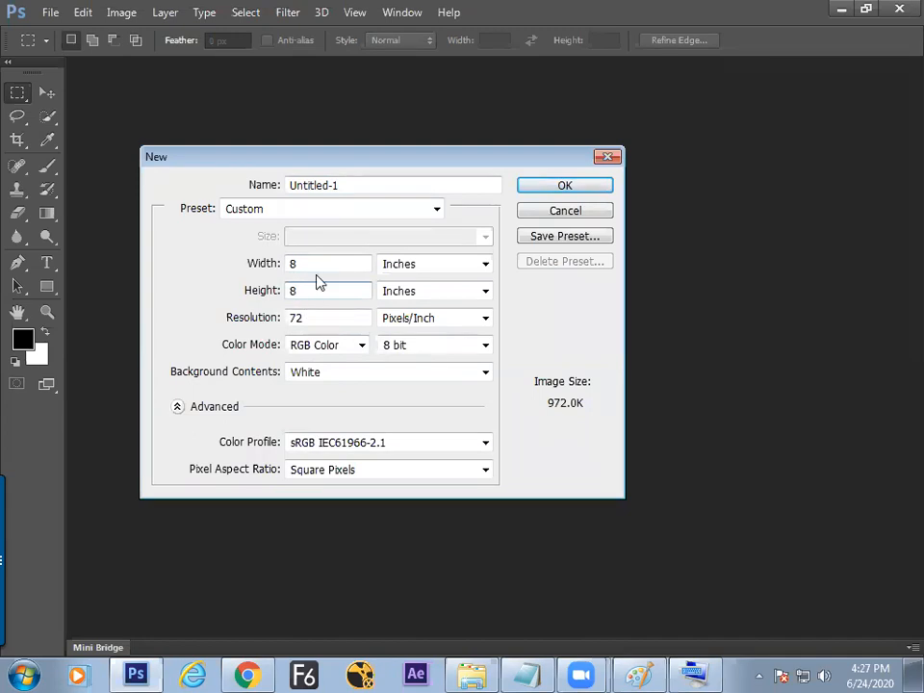
{"action": "left_click_drag", "start_coordinate": [317, 260], "coordinate": [271, 260]}
{"action": "key", "text": "Tab"}
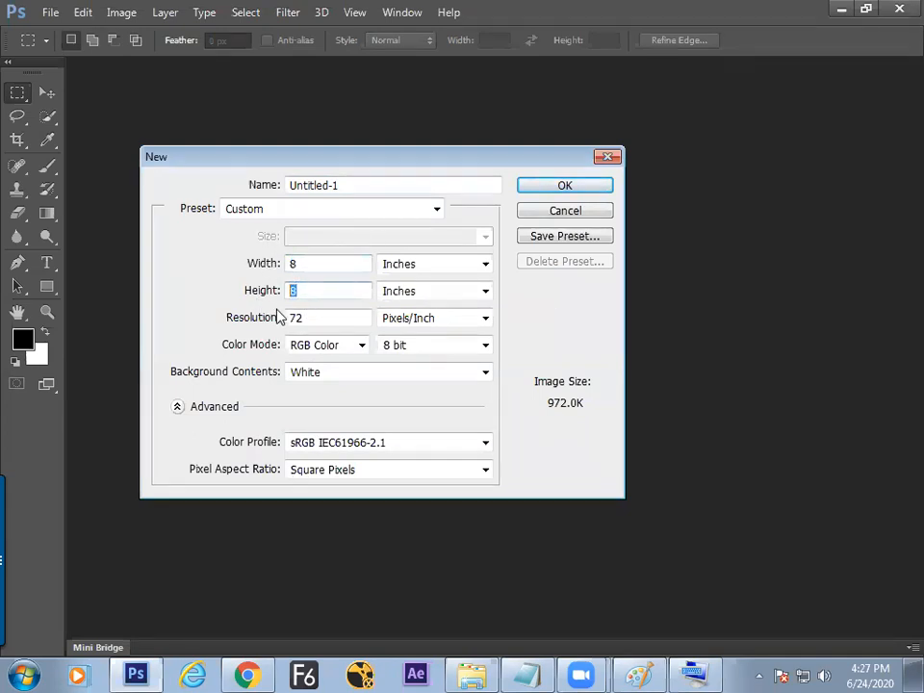
{"action": "left_click", "coordinate": [565, 187]}
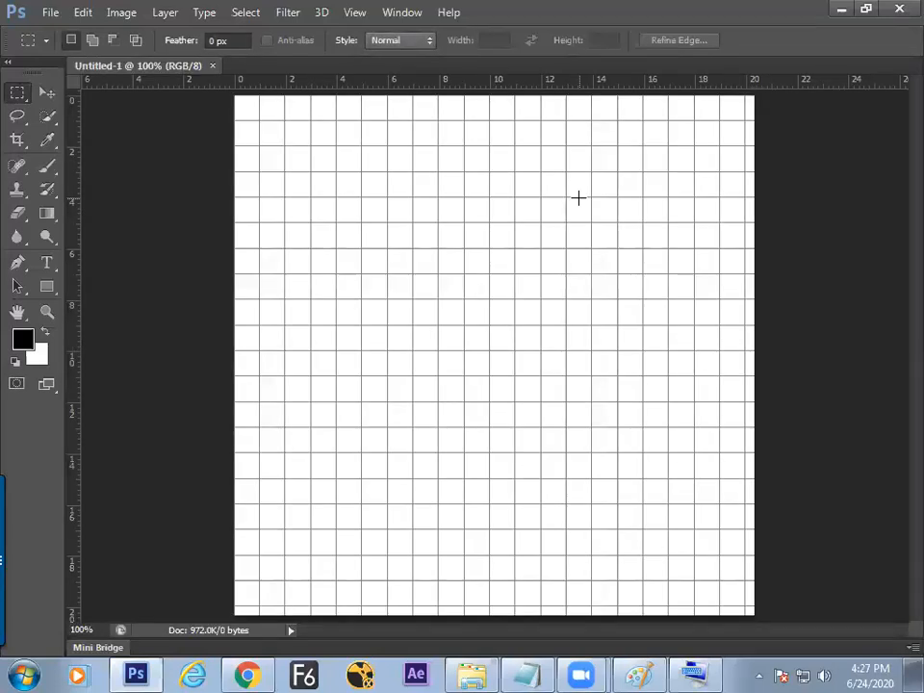
Step: After a look at the Paint notes, set Photoshop's grid preferences to a gridline every 1 inch
{"action": "key", "text": "alt+Tab"}
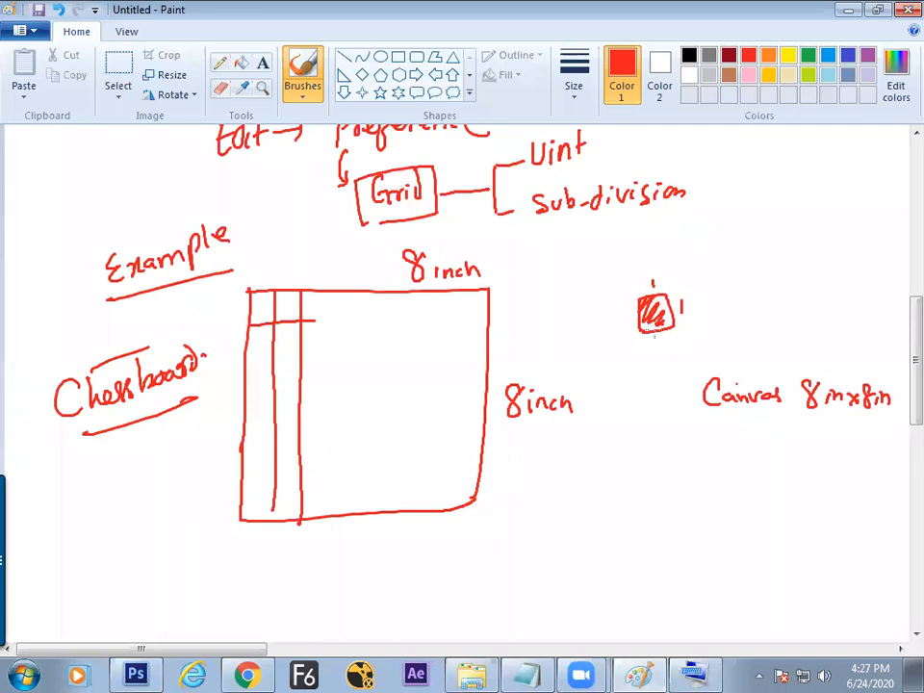
{"action": "key", "text": "alt+Tab"}
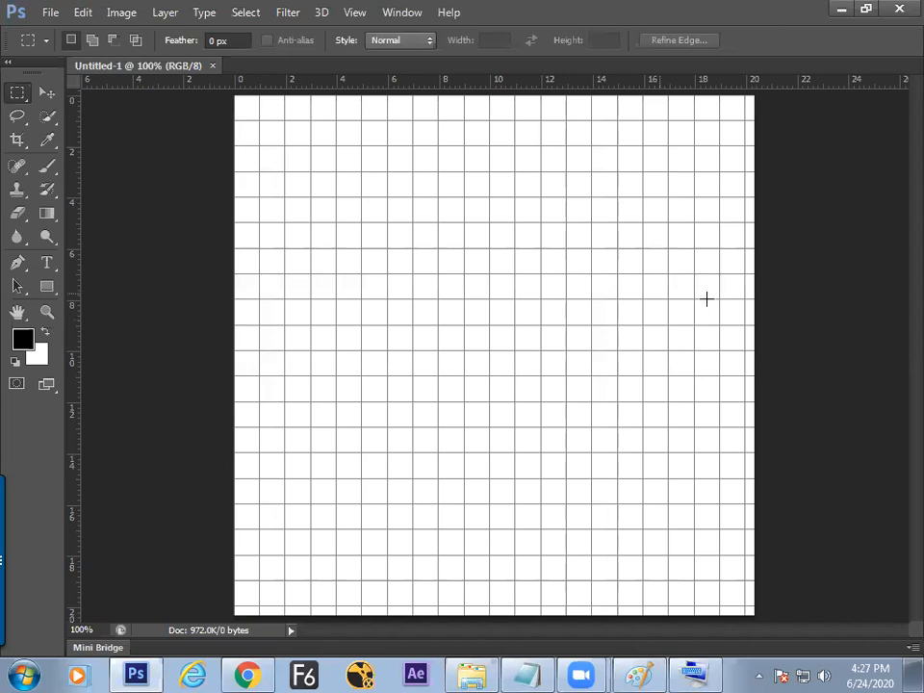
{"action": "left_click", "coordinate": [87, 14]}
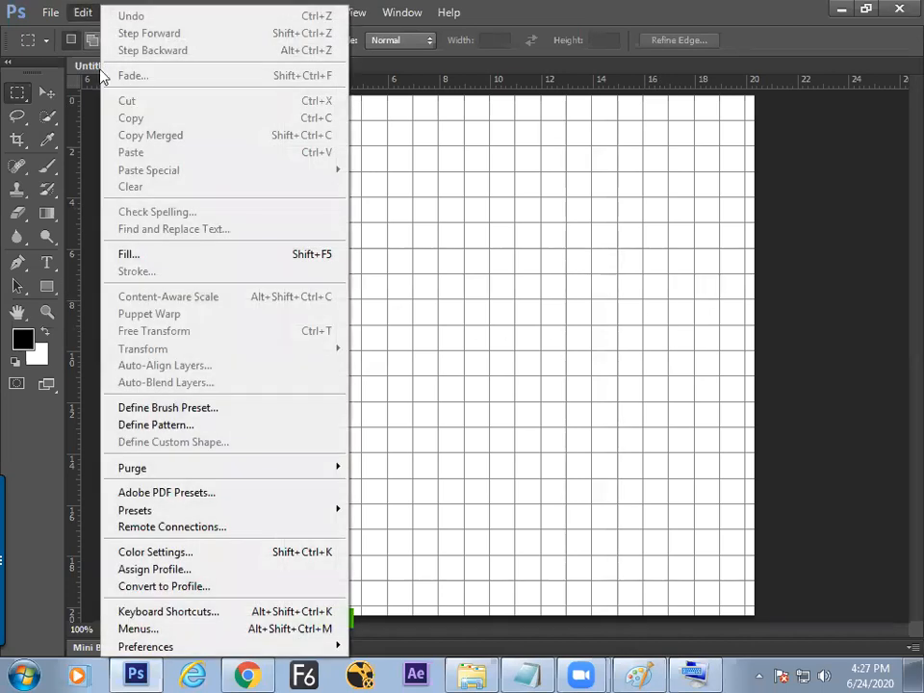
{"action": "mouse_move", "coordinate": [173, 651]}
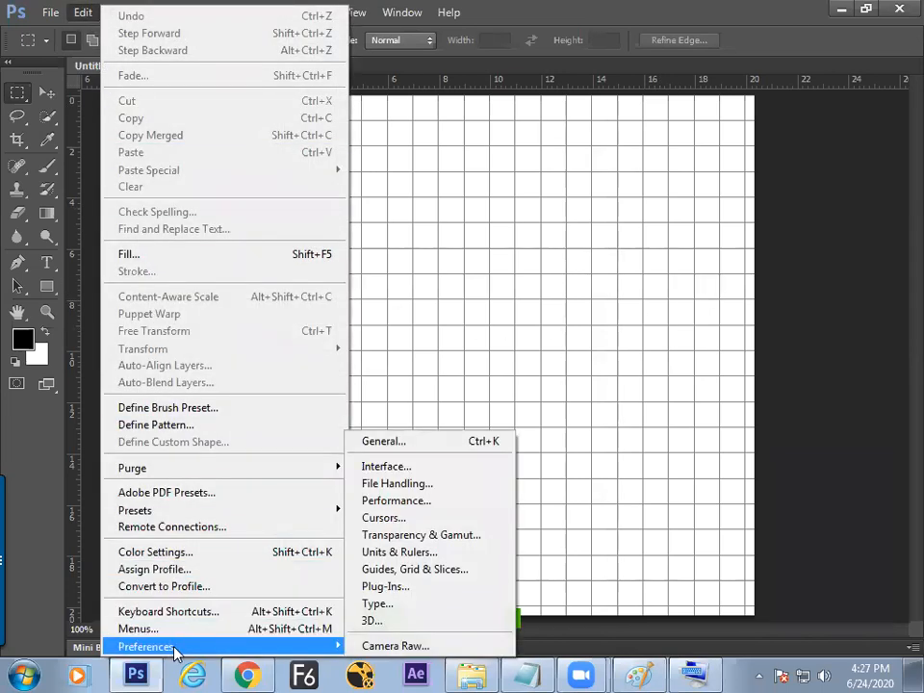
{"action": "left_click", "coordinate": [414, 569]}
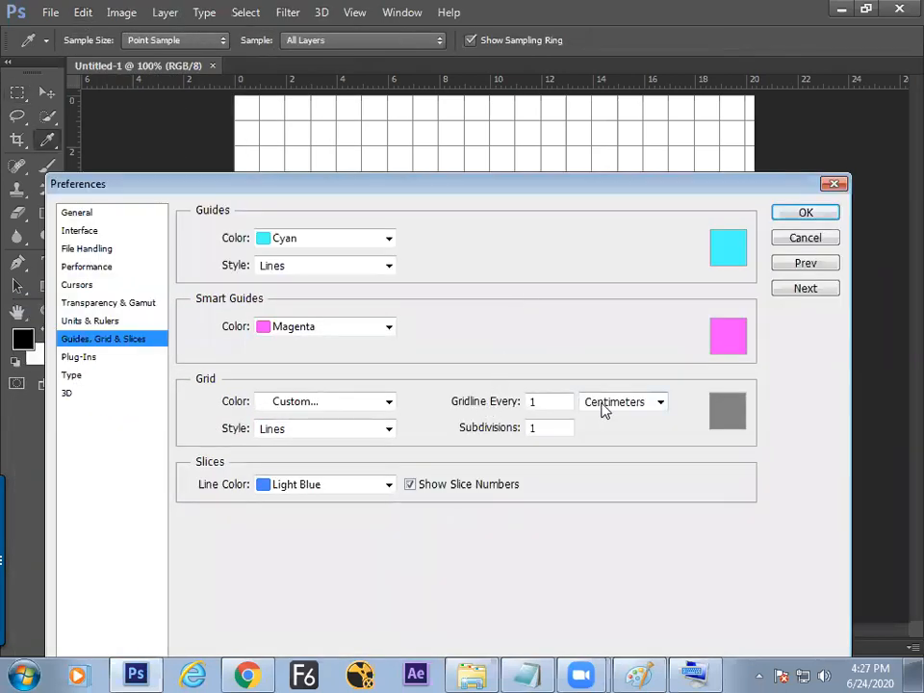
{"action": "left_click", "coordinate": [604, 409]}
{"action": "left_click", "coordinate": [604, 434]}
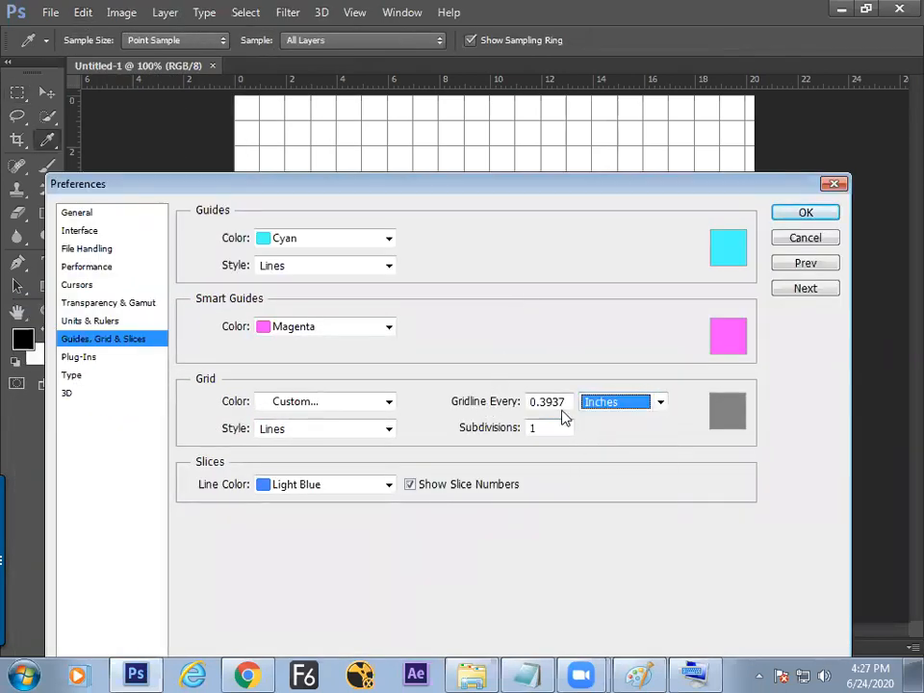
{"action": "left_click_drag", "start_coordinate": [568, 402], "coordinate": [507, 402]}
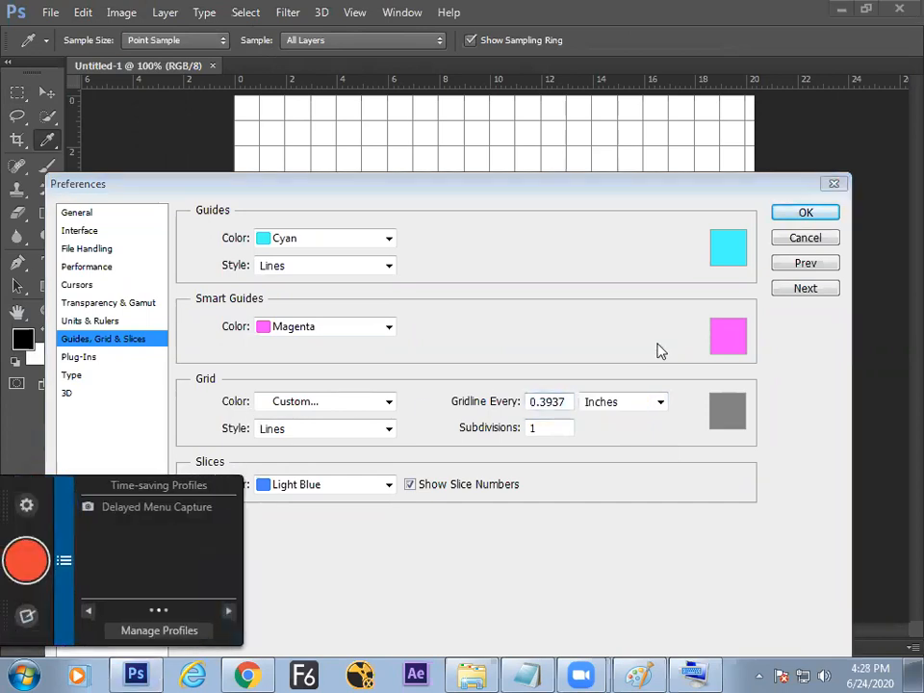
{"action": "left_click_drag", "start_coordinate": [566, 402], "coordinate": [527, 402]}
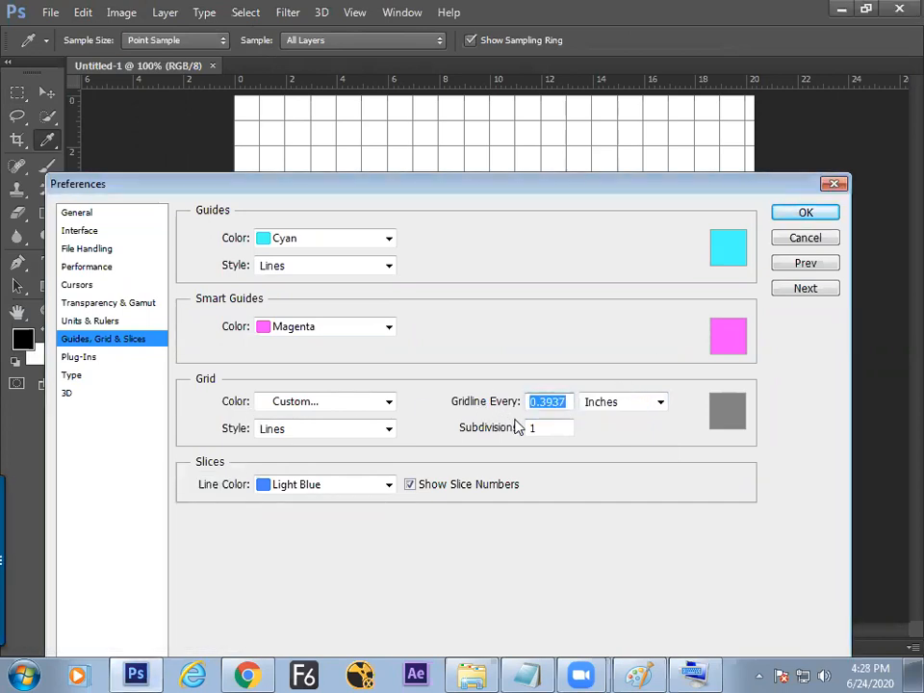
{"action": "type", "text": "1"}
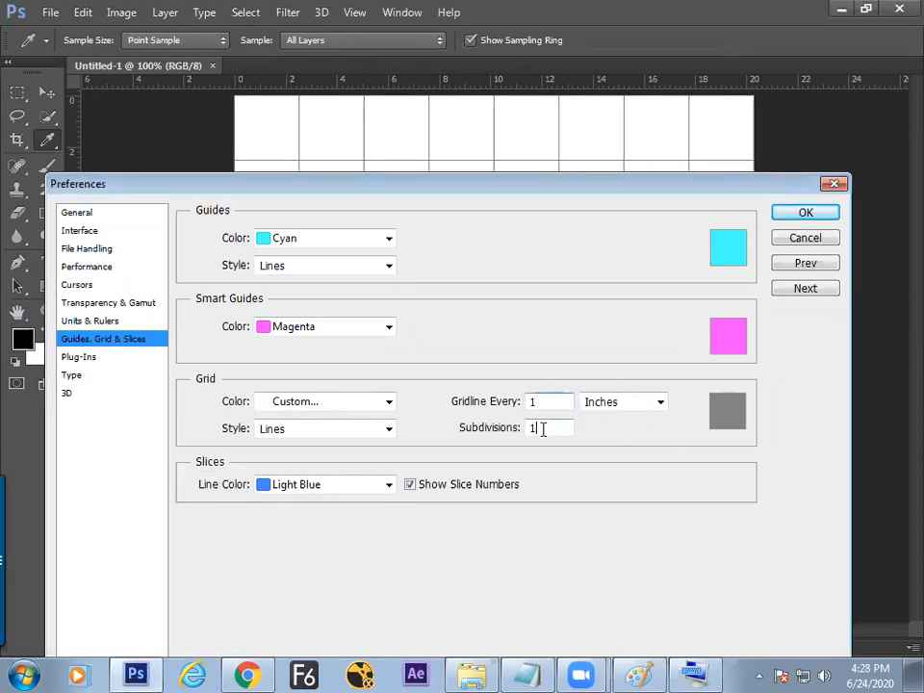
{"action": "left_click", "coordinate": [800, 215]}
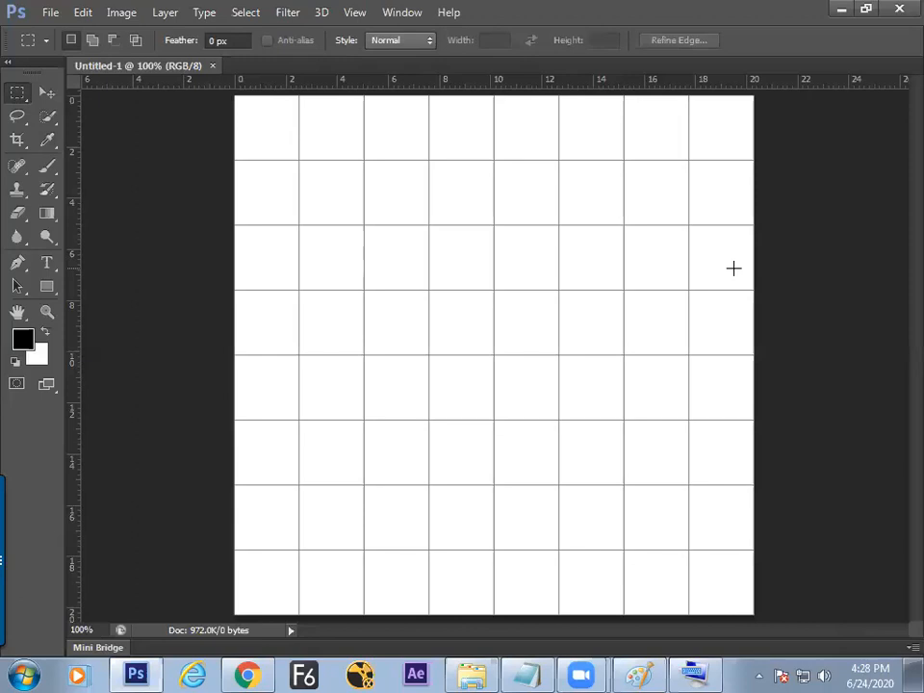
Step: Select alternating grid cells in a checker pattern across the first two rows using the Rectangular Marquee in add-to-selection mode
{"action": "left_click", "coordinate": [22, 94]}
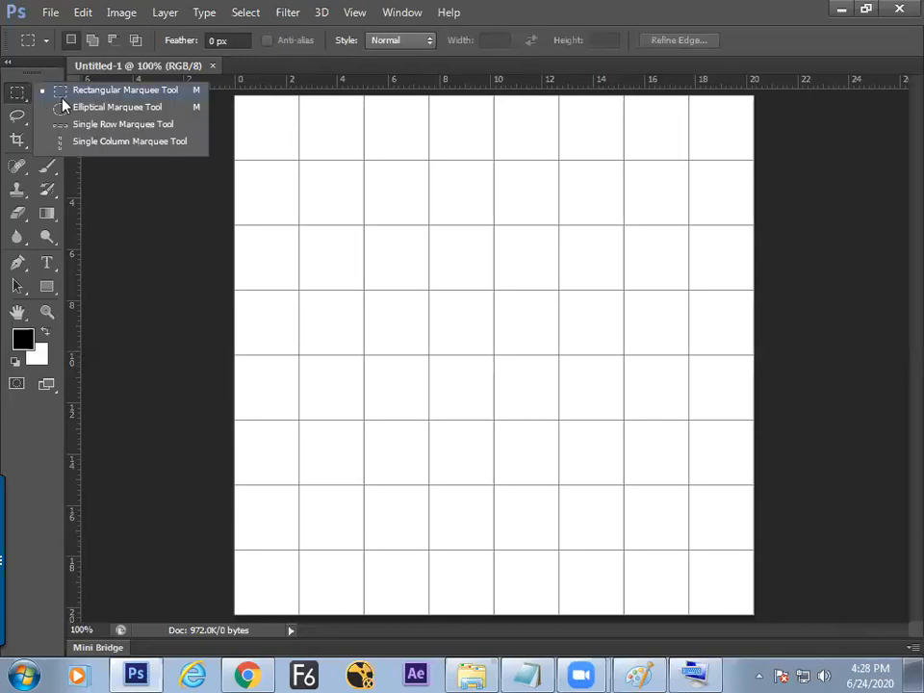
{"action": "left_click", "coordinate": [69, 95]}
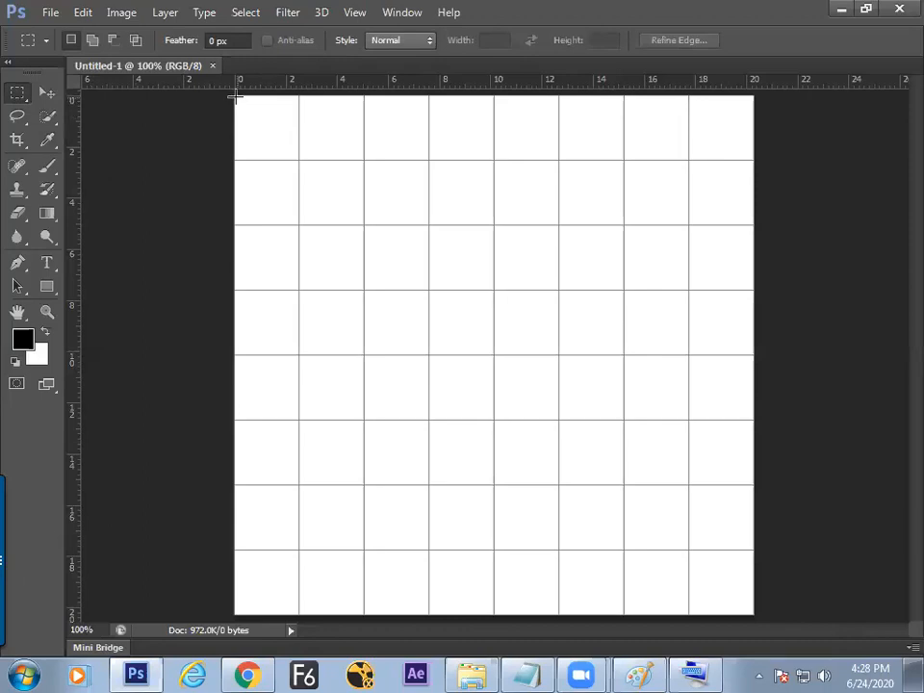
{"action": "left_click_drag", "start_coordinate": [235, 93], "coordinate": [298, 159]}
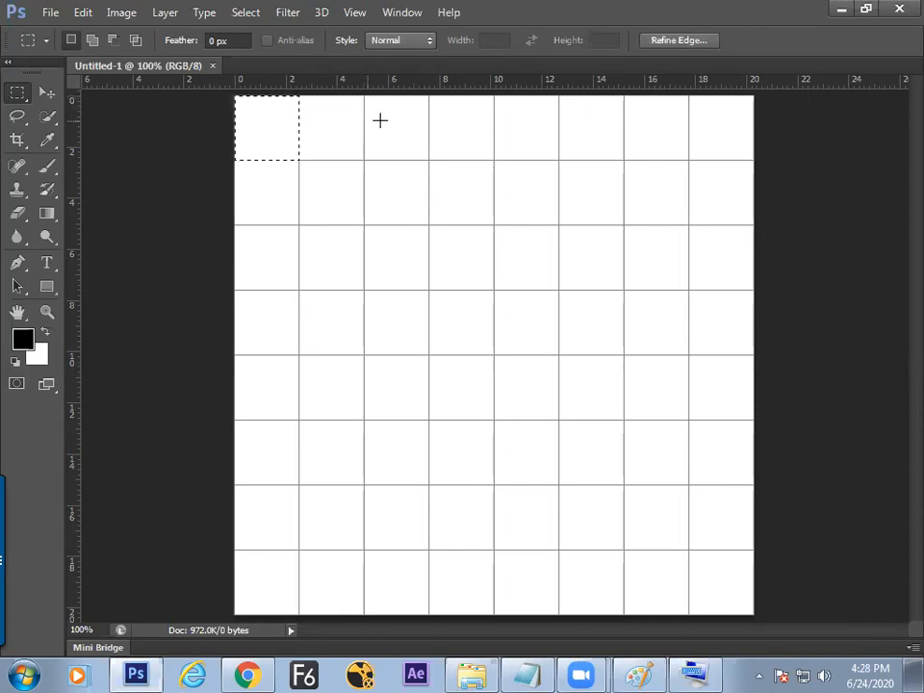
{"action": "left_click", "coordinate": [92, 40]}
{"action": "left_click_drag", "start_coordinate": [364, 94], "coordinate": [429, 160]}
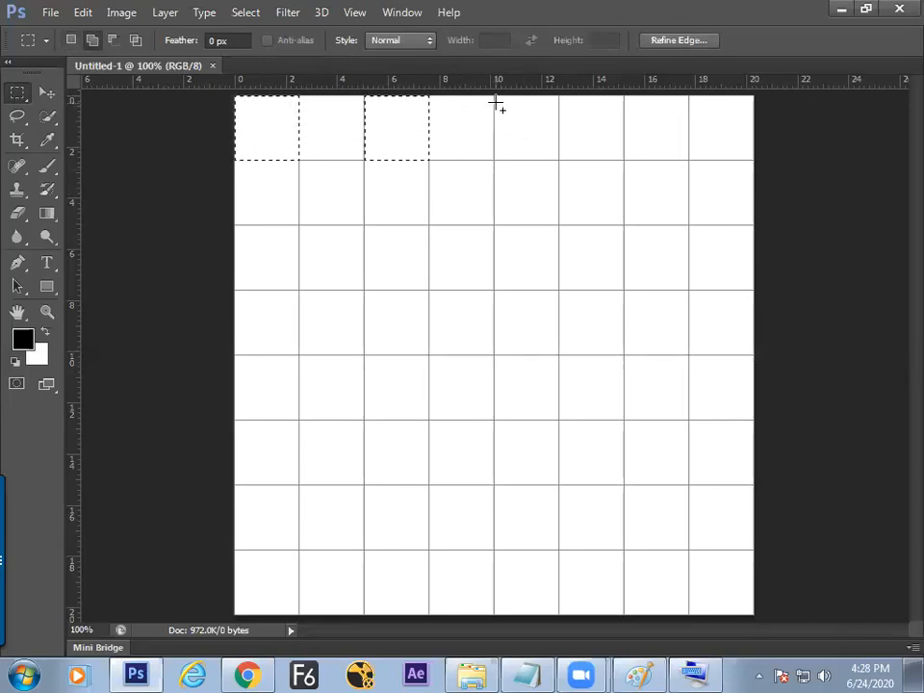
{"action": "left_click_drag", "start_coordinate": [495, 98], "coordinate": [558, 156]}
{"action": "left_click_drag", "start_coordinate": [624, 95], "coordinate": [688, 158]}
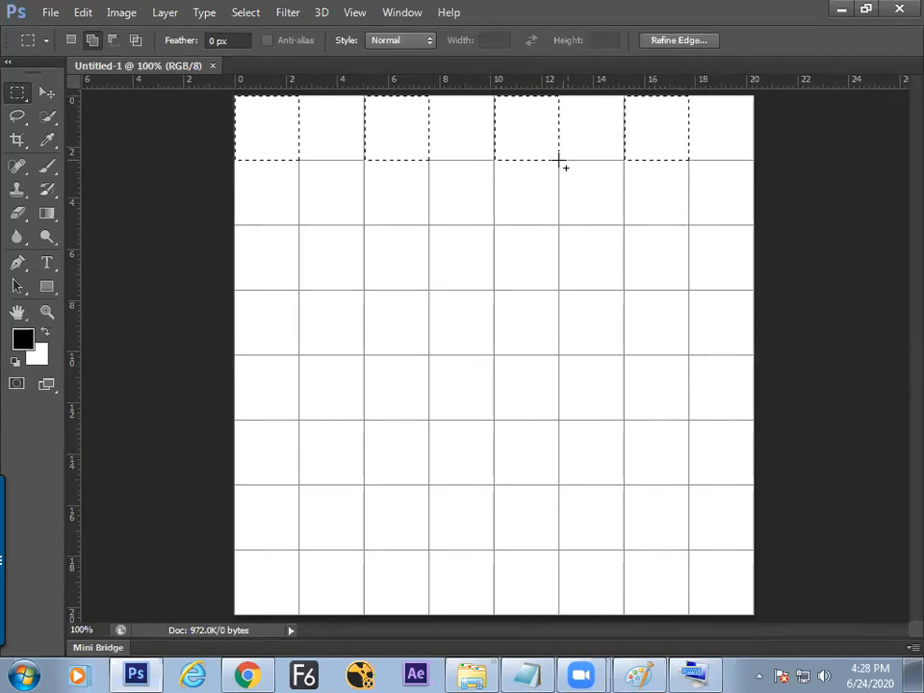
{"action": "left_click_drag", "start_coordinate": [559, 161], "coordinate": [624, 224]}
{"action": "left_click_drag", "start_coordinate": [688, 161], "coordinate": [754, 225]}
{"action": "left_click_drag", "start_coordinate": [485, 215], "coordinate": [494, 224]}
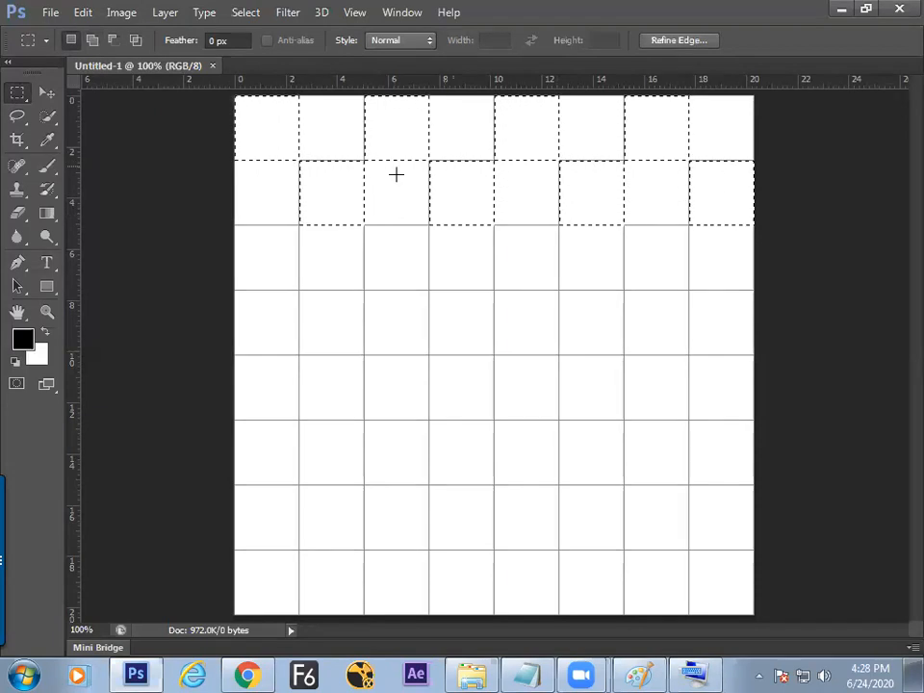
Step: Fill the selected cells of the first two rows with Black
{"action": "right_click", "coordinate": [327, 200]}
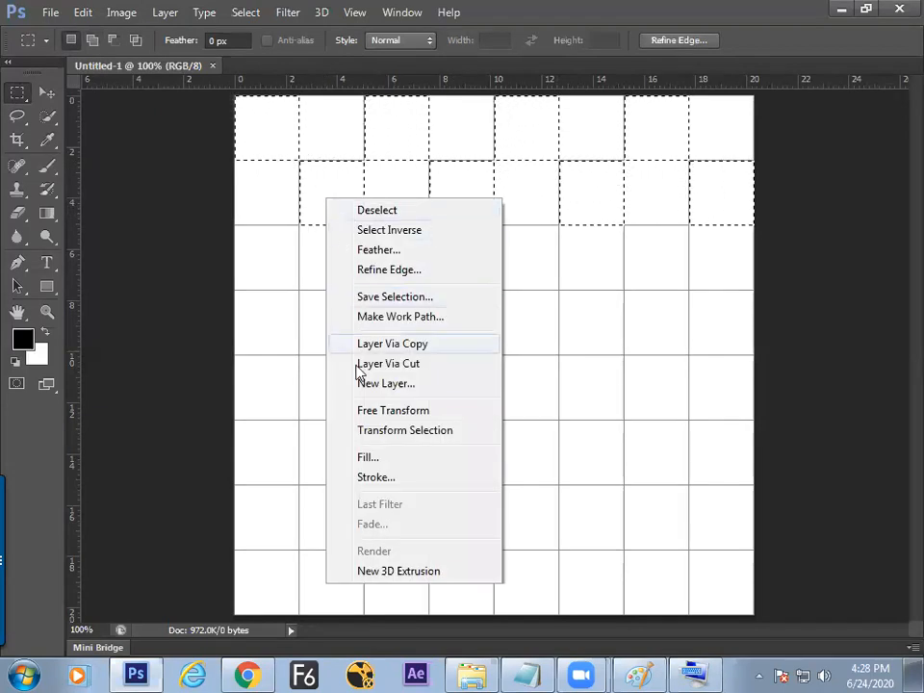
{"action": "left_click", "coordinate": [368, 458]}
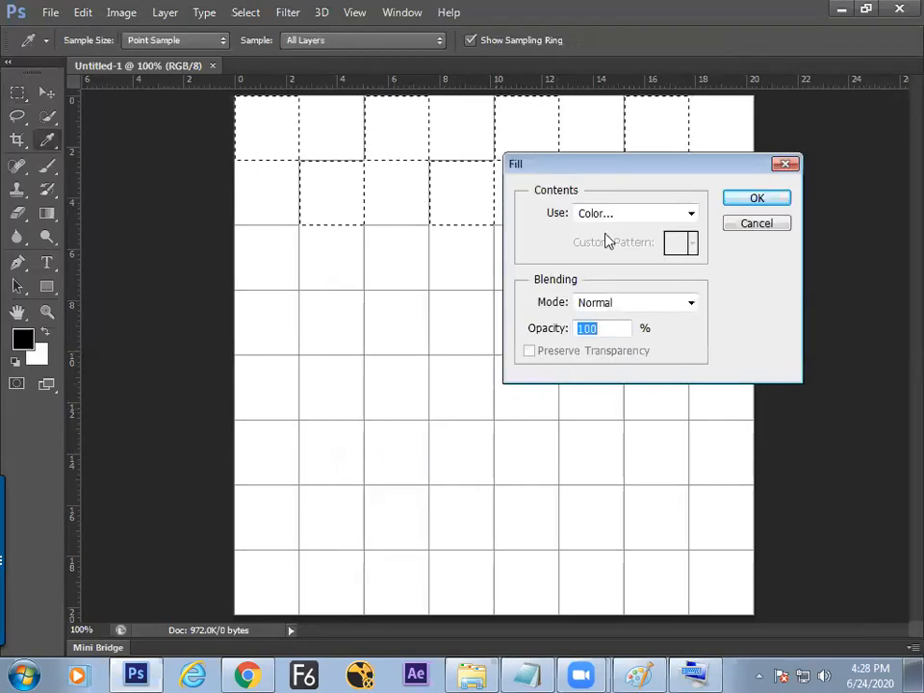
{"action": "left_click", "coordinate": [637, 218]}
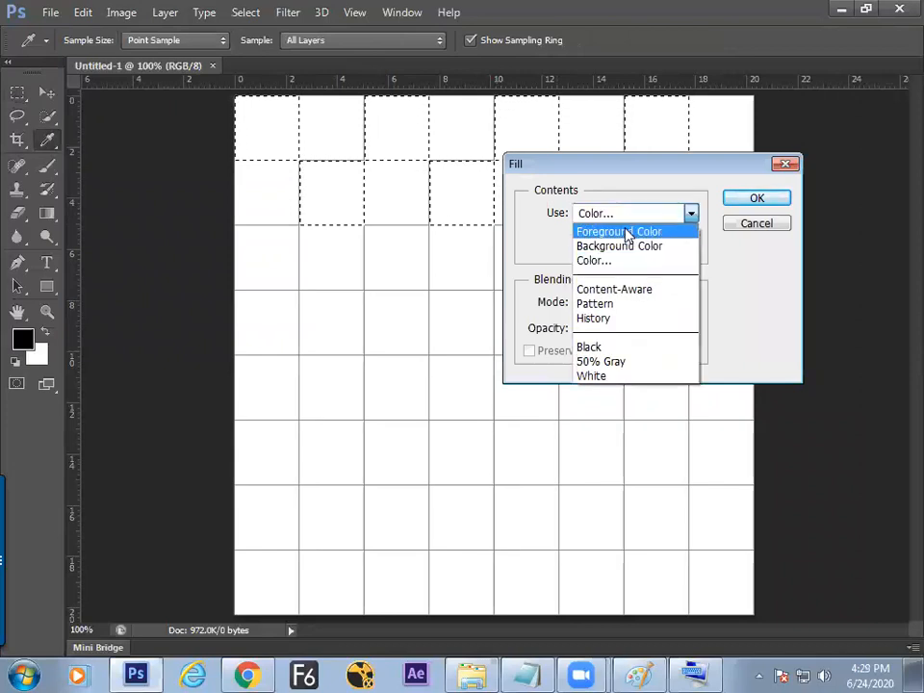
{"action": "left_click", "coordinate": [597, 358]}
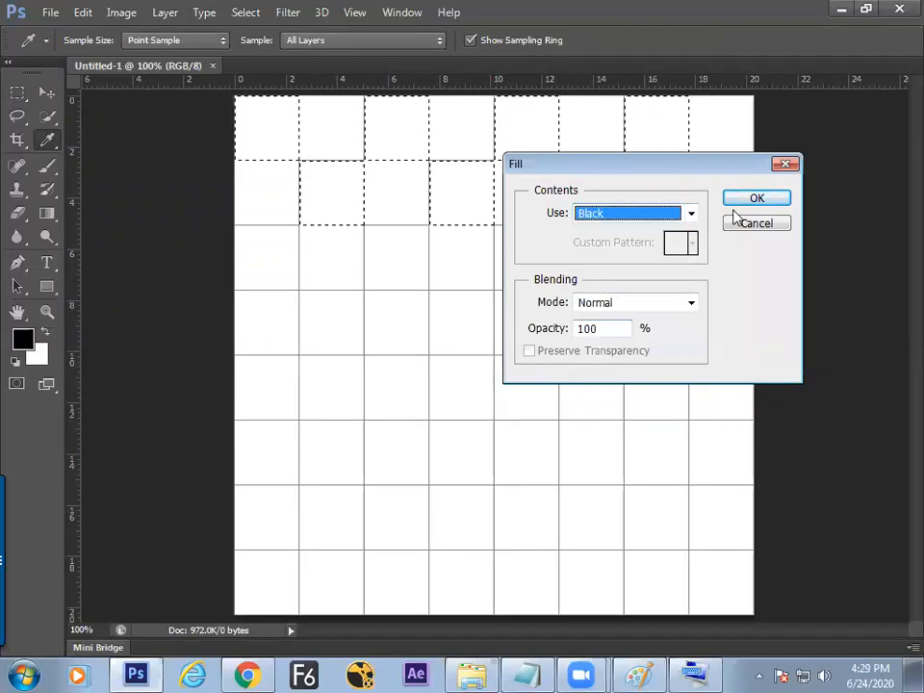
{"action": "left_click", "coordinate": [752, 200]}
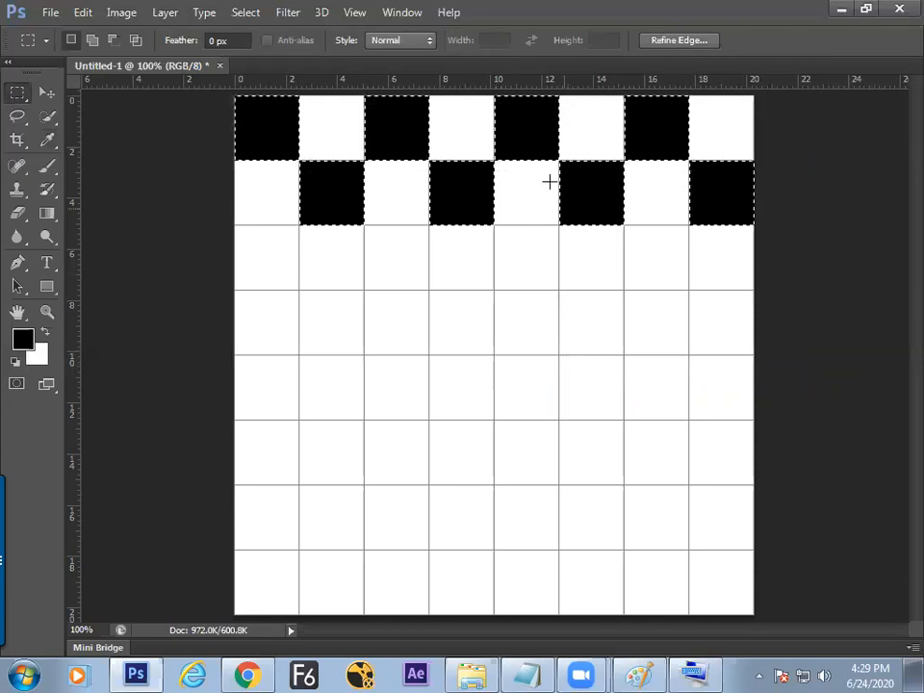
Step: Move the checker selection outline straight down two rows onto the third and fourth rows
{"action": "left_click_drag", "start_coordinate": [526, 138], "coordinate": [527, 268]}
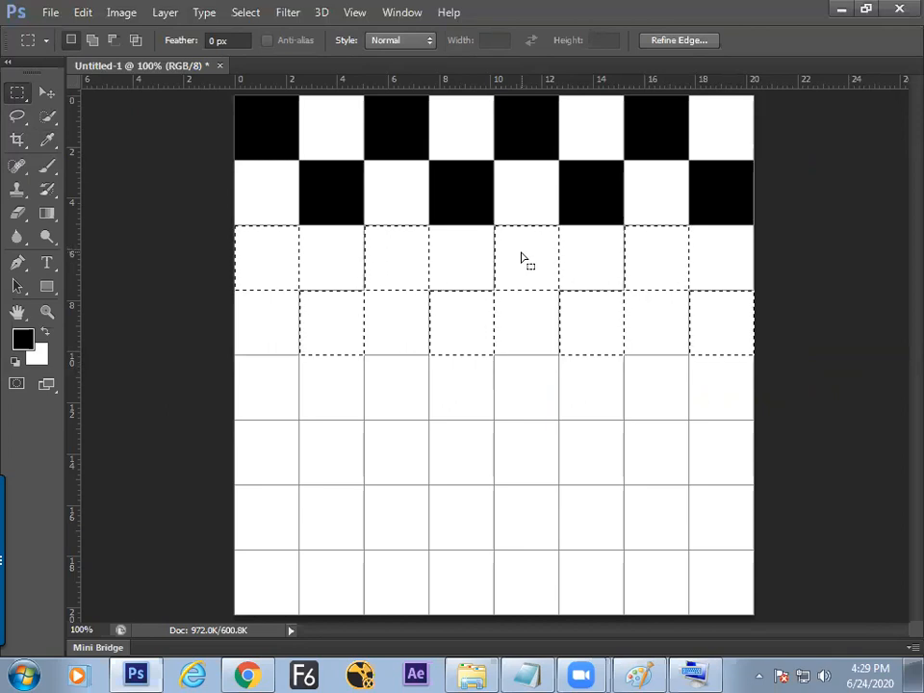
{"action": "right_click", "coordinate": [525, 261]}
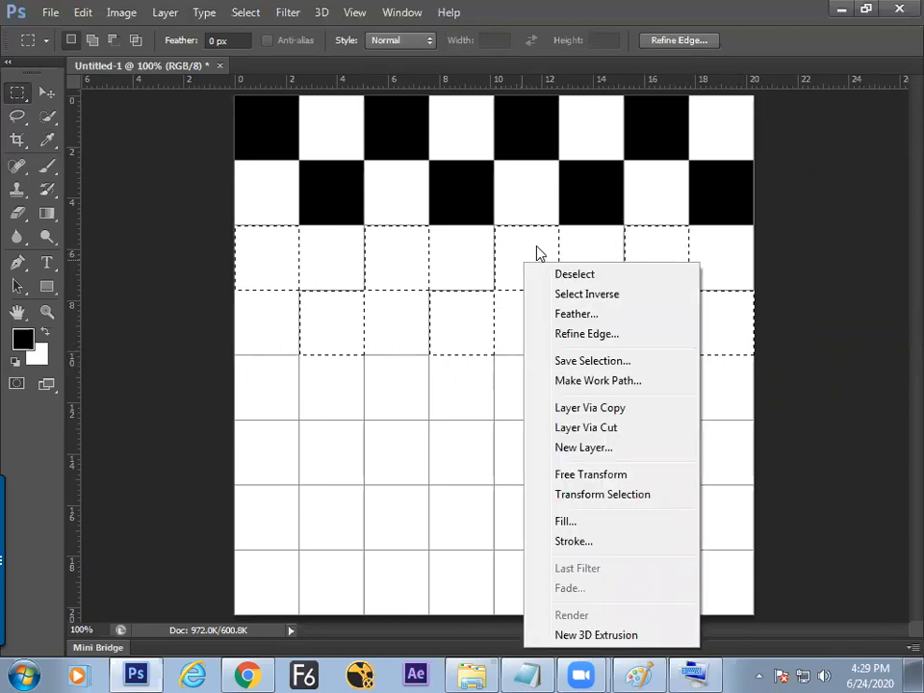
{"action": "left_click", "coordinate": [566, 521]}
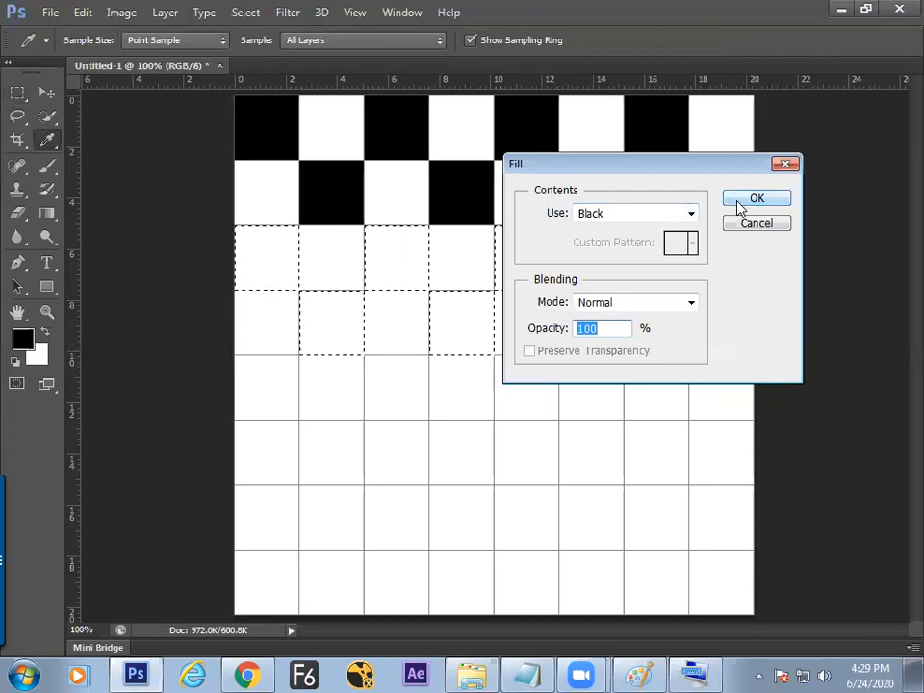
{"action": "left_click", "coordinate": [743, 225]}
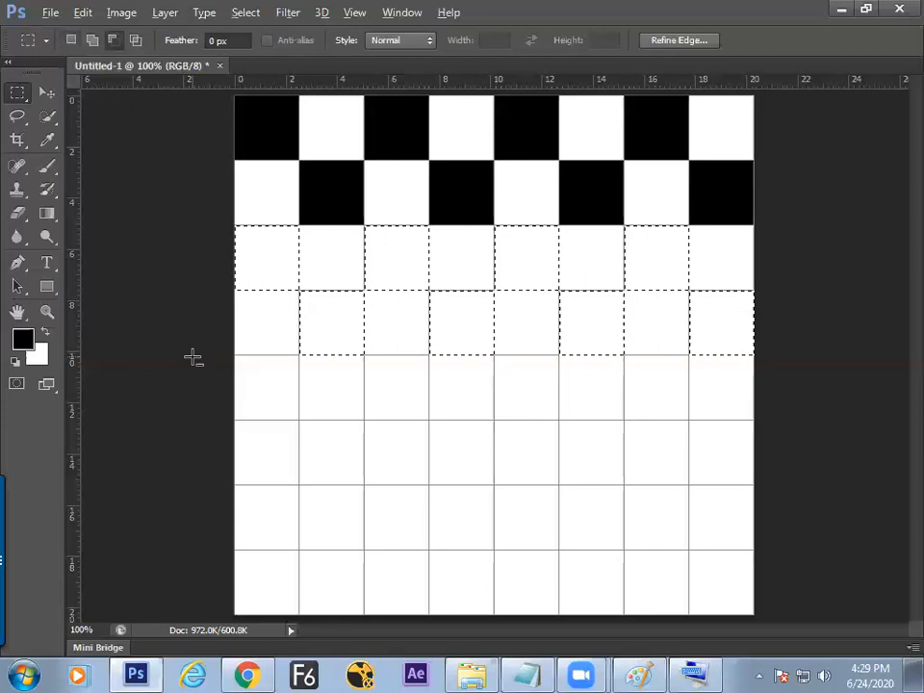
Step: Fill the selected cells in the third and fourth rows with the black foreground color
{"action": "key", "text": "alt+BackSpace"}
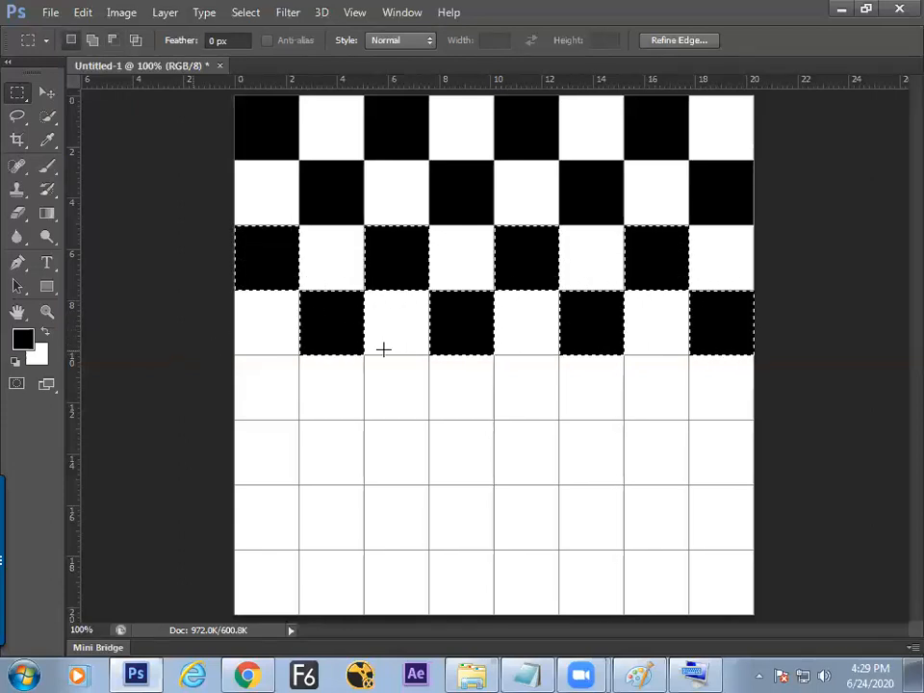
Step: Switch to the Paint notes, write a boxed "Alt + Backspace" below the canvas size, and sketch an FG color swatch with an arrow under it
{"action": "left_click", "coordinate": [639, 672]}
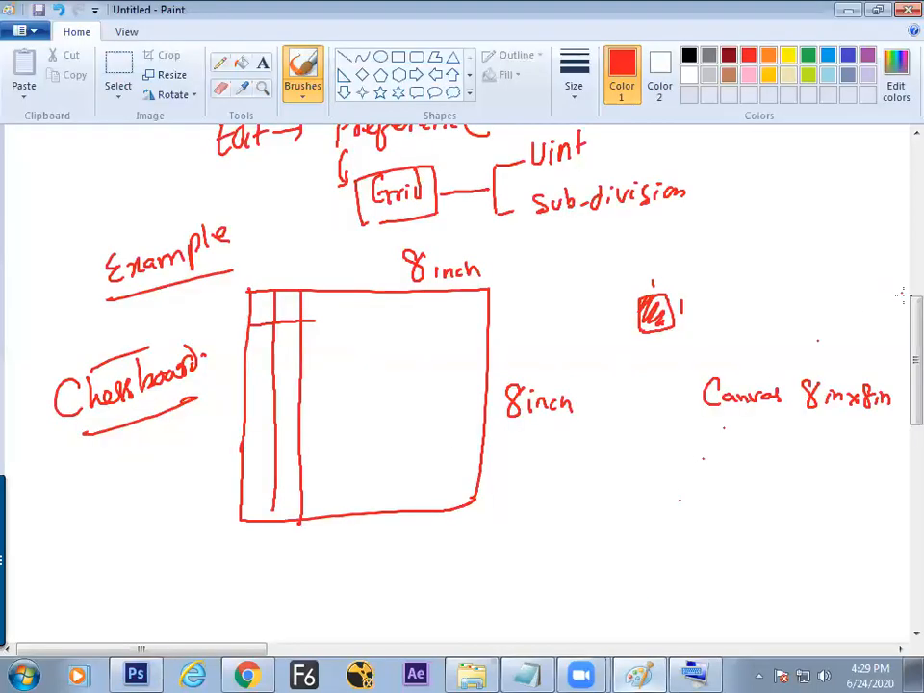
{"action": "scroll", "coordinate": [898, 323], "scroll_direction": "down", "scroll_amount": 3}
{"action": "left_click_drag", "start_coordinate": [523, 405], "coordinate": [540, 391]}
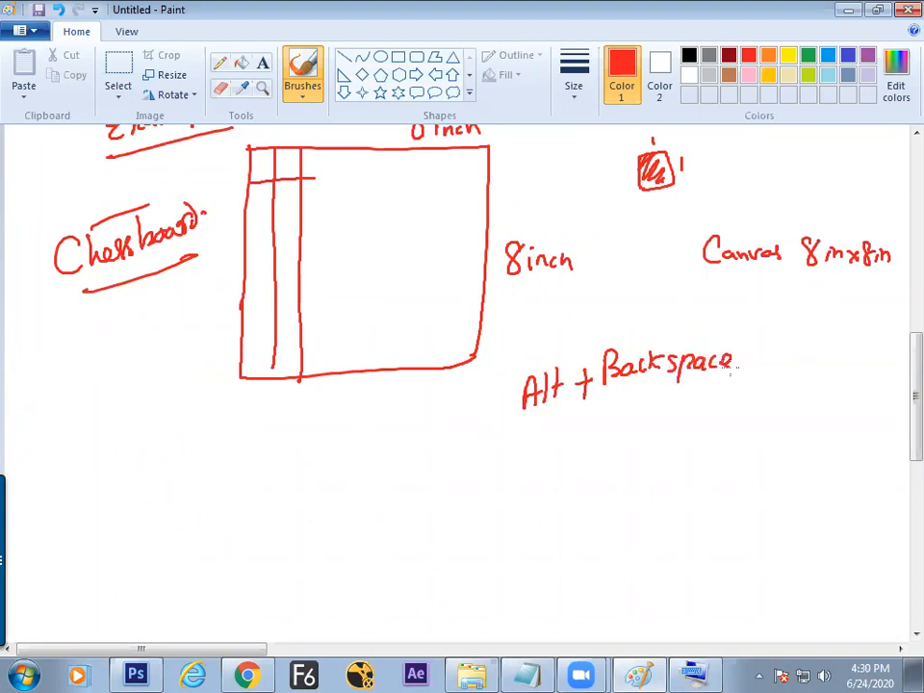
{"action": "mouse_move", "coordinate": [498, 369]}
{"action": "left_mouse_down"}
{"action": "mouse_move", "coordinate": [741, 357]}
{"action": "mouse_move", "coordinate": [498, 431]}
{"action": "mouse_move", "coordinate": [496, 375]}
{"action": "left_mouse_up"}
{"action": "mouse_move", "coordinate": [438, 470]}
{"action": "left_mouse_down"}
{"action": "mouse_move", "coordinate": [469, 471]}
{"action": "mouse_move", "coordinate": [451, 520]}
{"action": "mouse_move", "coordinate": [616, 474]}
{"action": "left_mouse_up"}
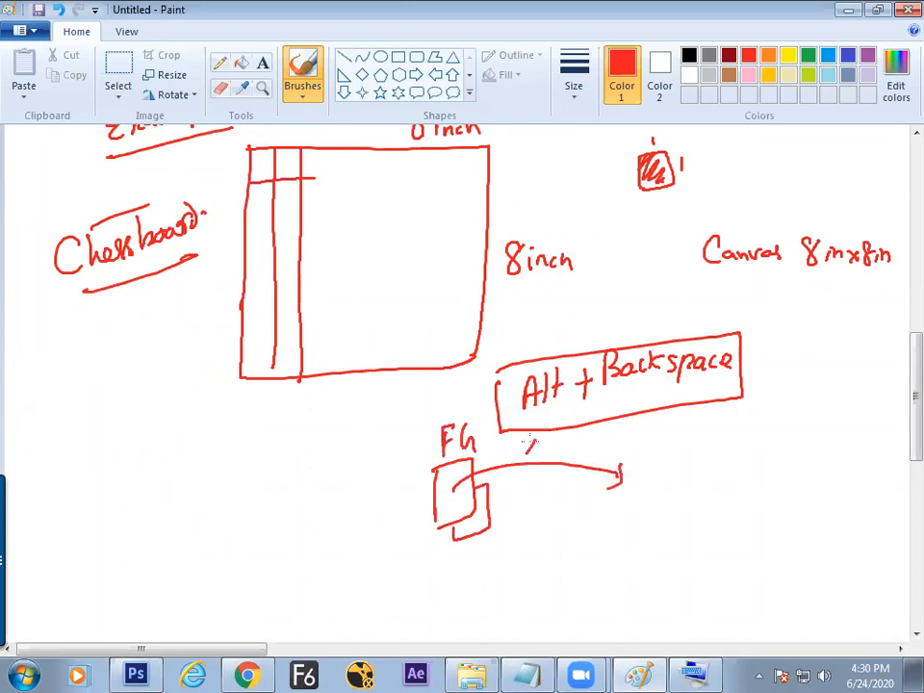
Step: Return to Photoshop and complete the chessboard by moving the selection straight down two rows and filling it with the foreground color, twice
{"action": "key", "text": "alt+Tab"}
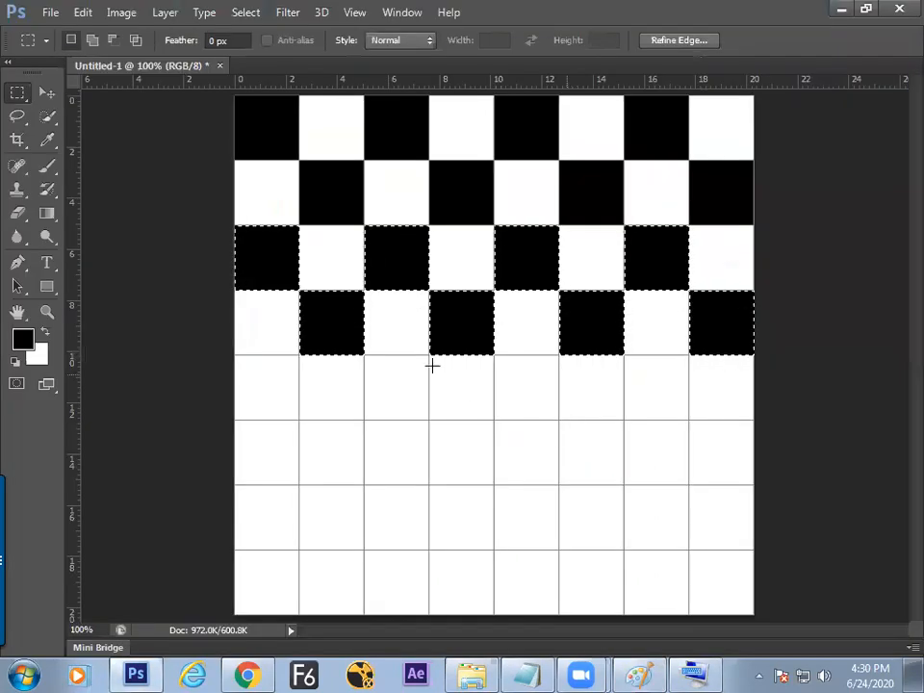
{"action": "left_click_drag", "start_coordinate": [406, 275], "coordinate": [394, 379]}
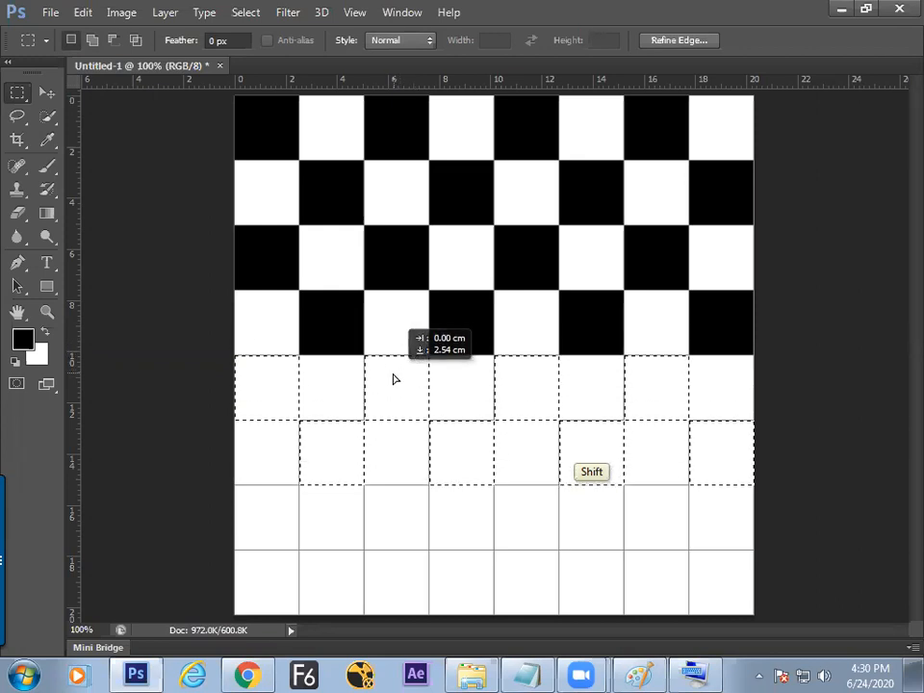
{"action": "left_click_drag", "start_coordinate": [394, 379], "coordinate": [394, 379]}
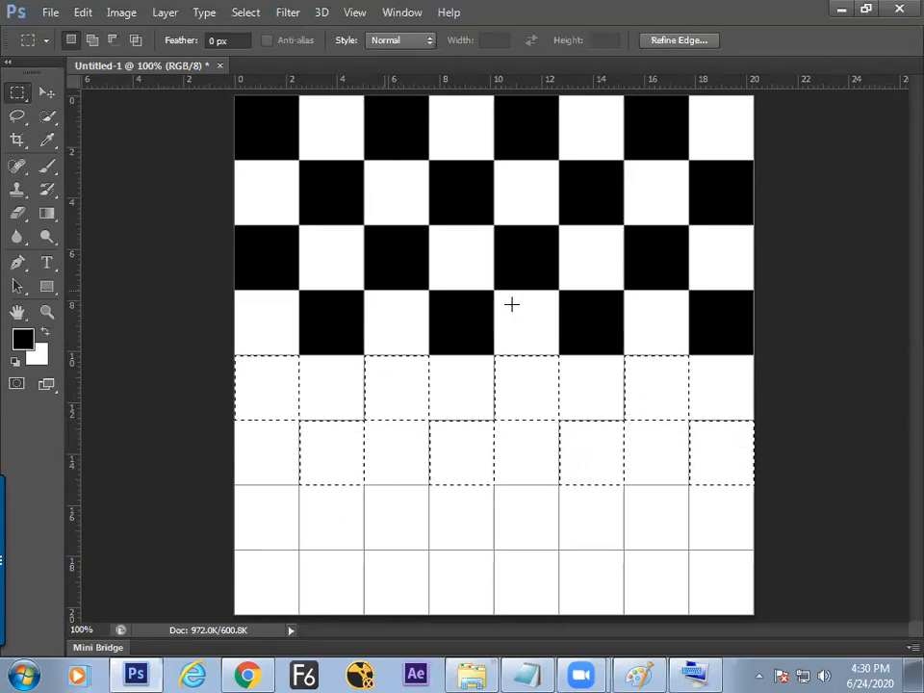
{"action": "key", "text": "alt"}
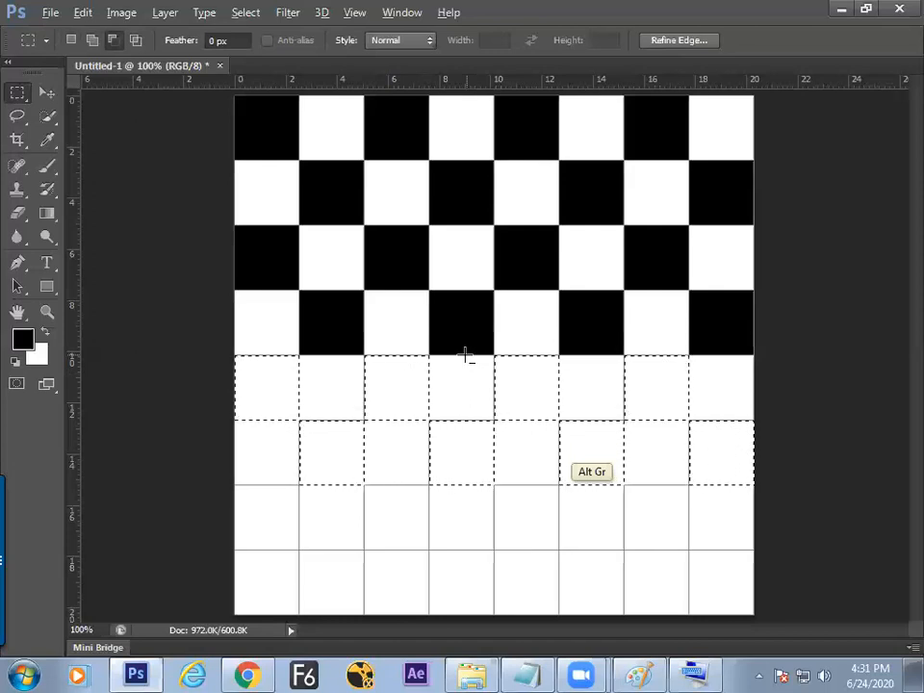
{"action": "key", "text": "alt+BackSpace"}
{"action": "left_click_drag", "start_coordinate": [411, 386], "coordinate": [416, 512]}
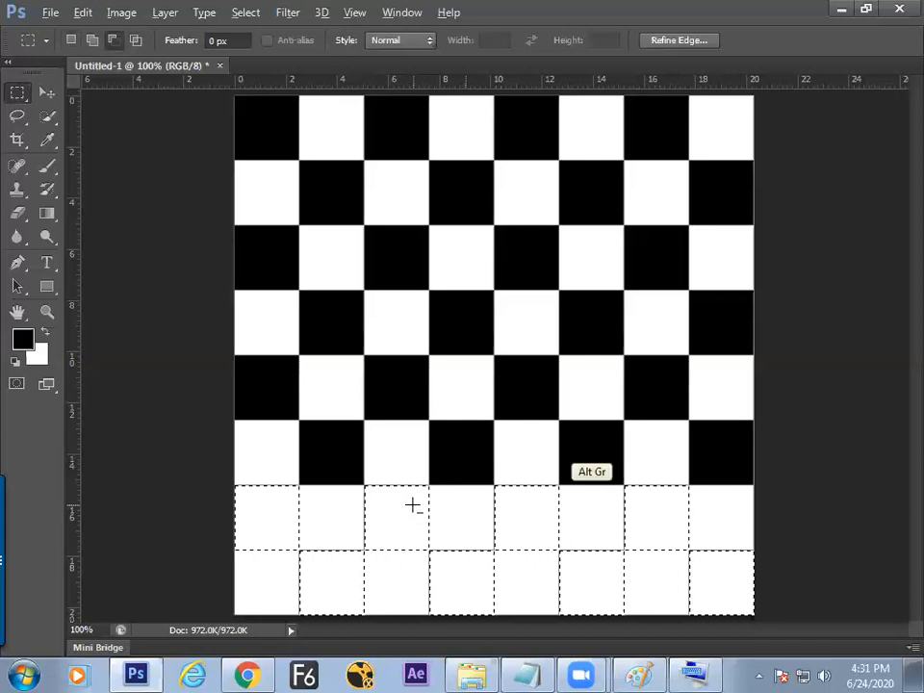
{"action": "key", "text": "alt+BackSpace"}
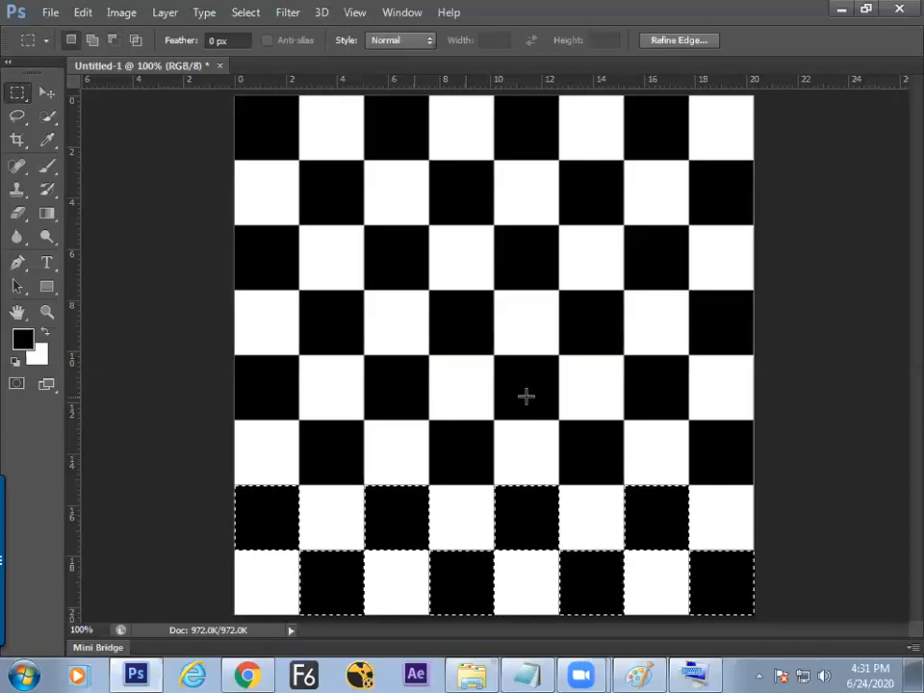
Step: Deselect the checker cells on the finished chessboard and reduce its display to 50%
{"action": "key", "text": "ctrl+d"}
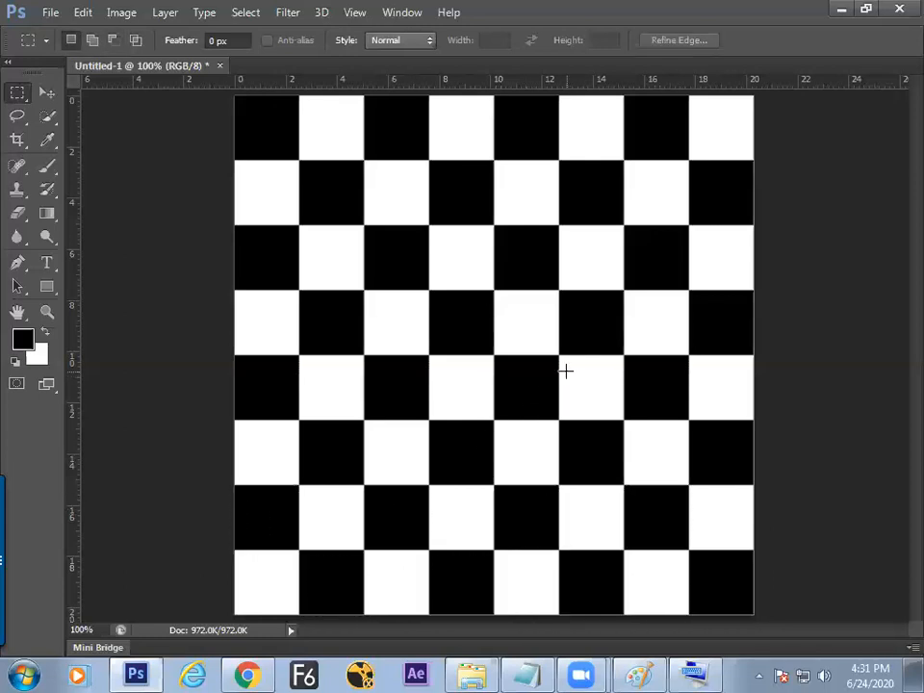
{"action": "key", "text": "ctrl+minus"}
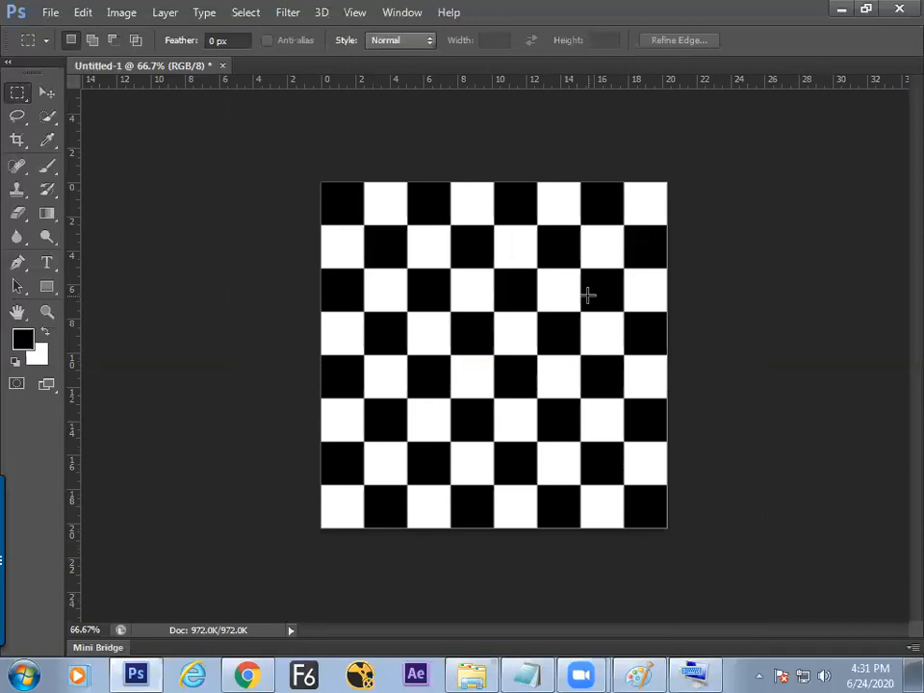
{"action": "key", "text": "ctrl+plus"}
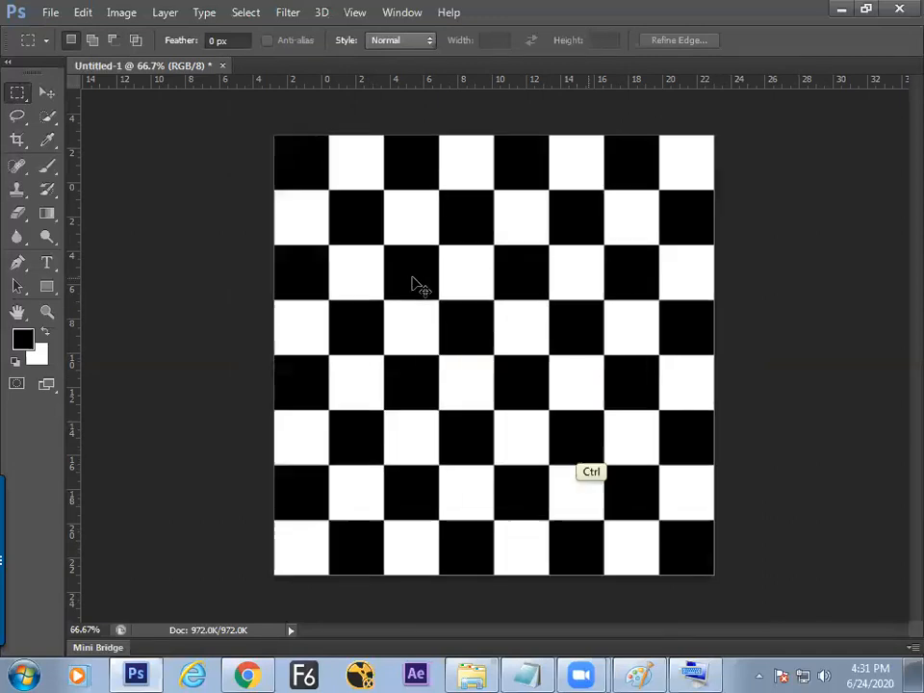
{"action": "key", "text": "ctrl+minus"}
{"action": "key", "text": "ctrl+plus"}
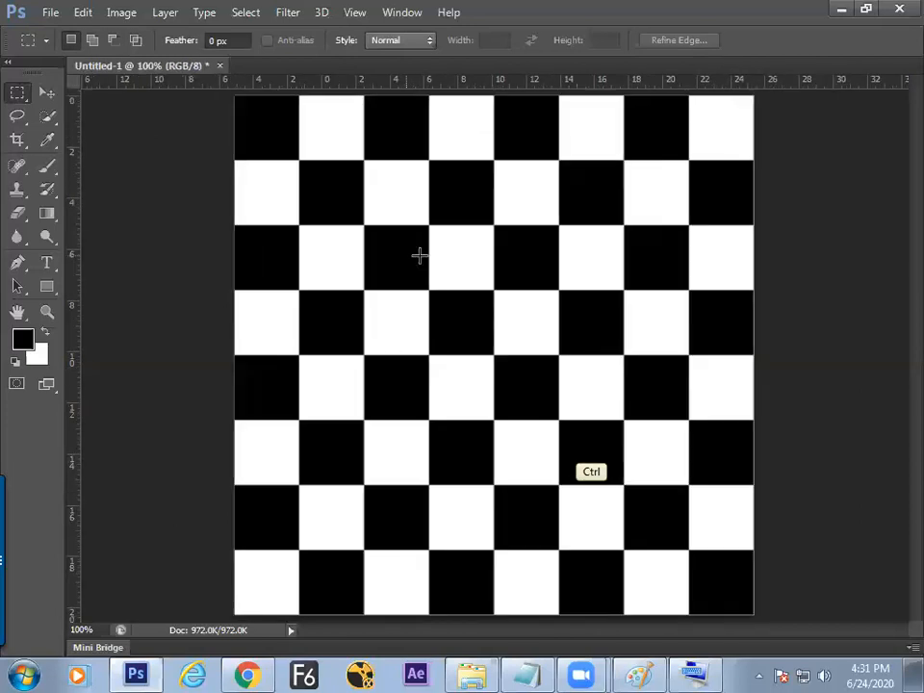
{"action": "key", "text": "ctrl+minus"}
{"action": "key", "text": "ctrl+minus"}
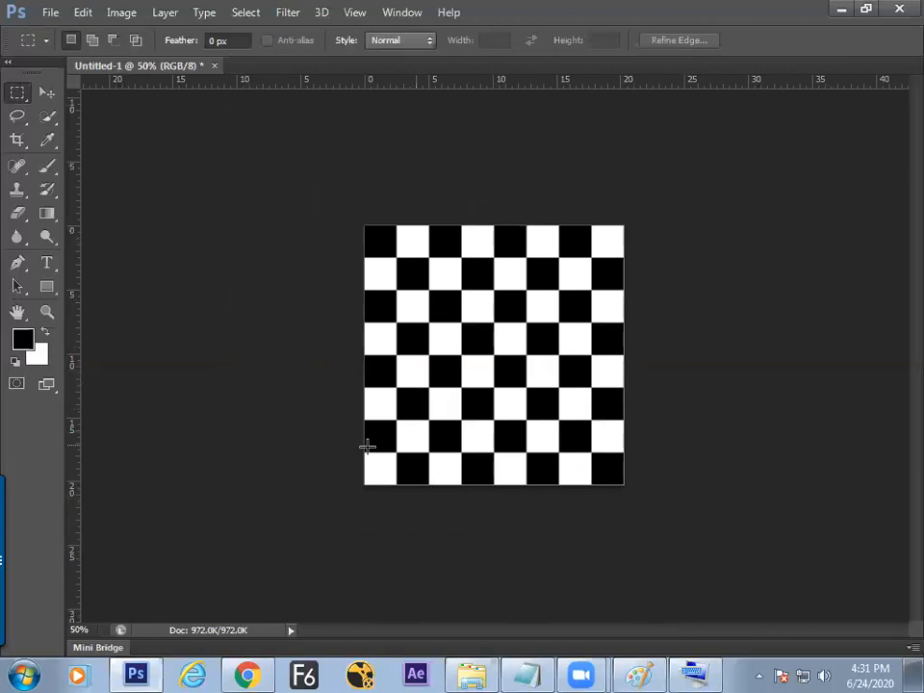
Step: Capture the whole chessboard as a screen snip with Snipping Tool, then minimize the snip window
{"action": "key", "text": "super"}
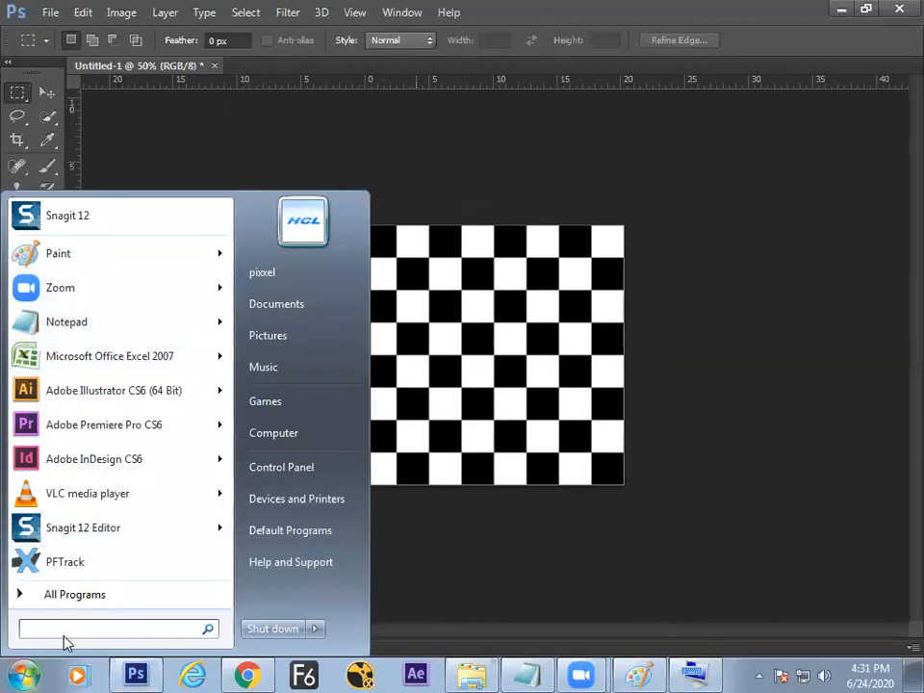
{"action": "type", "text": "sni"}
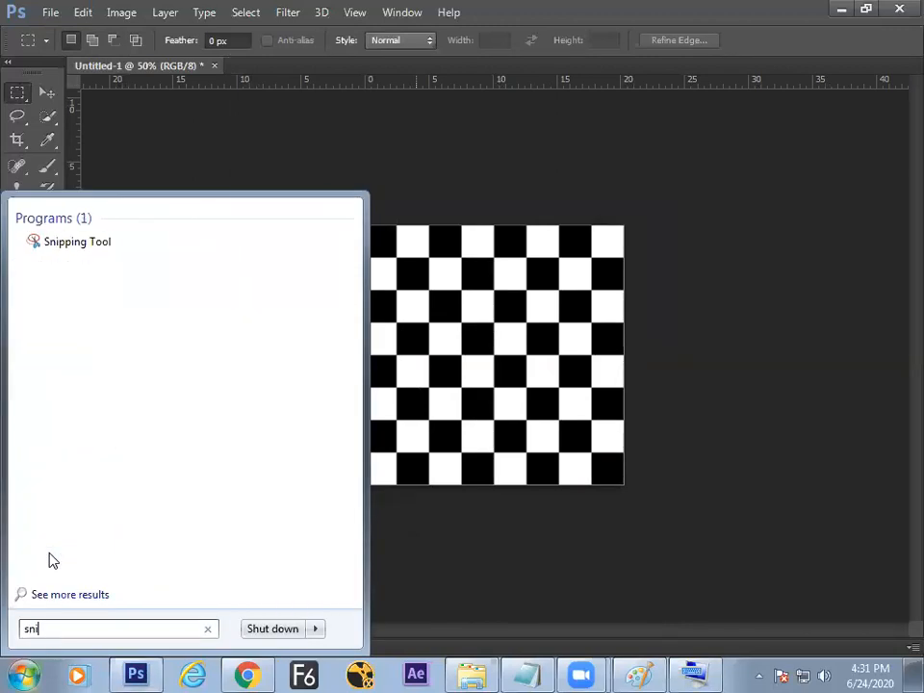
{"action": "left_click", "coordinate": [101, 243]}
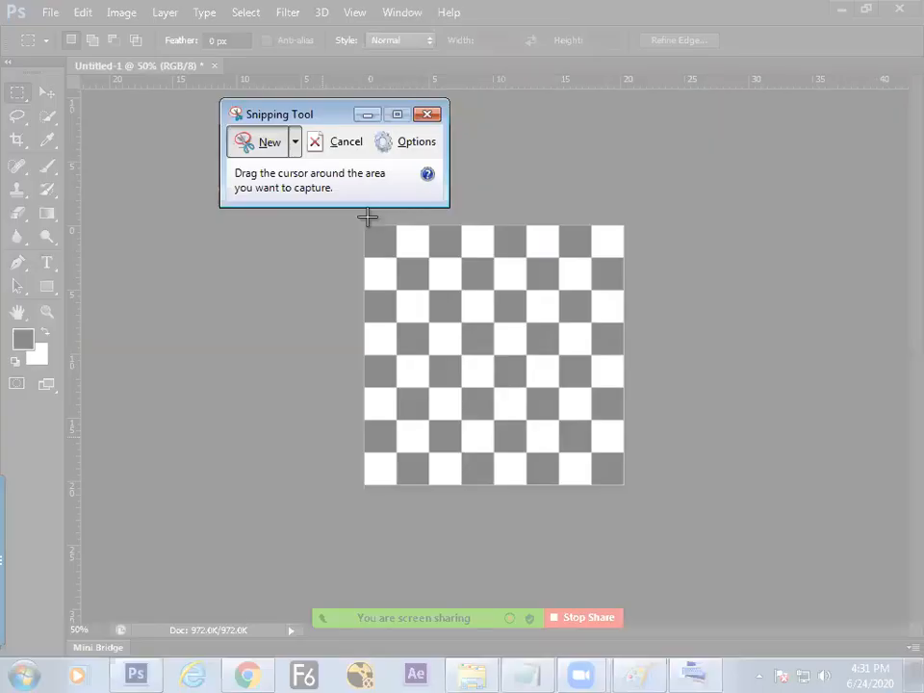
{"action": "left_click_drag", "start_coordinate": [358, 220], "coordinate": [629, 491]}
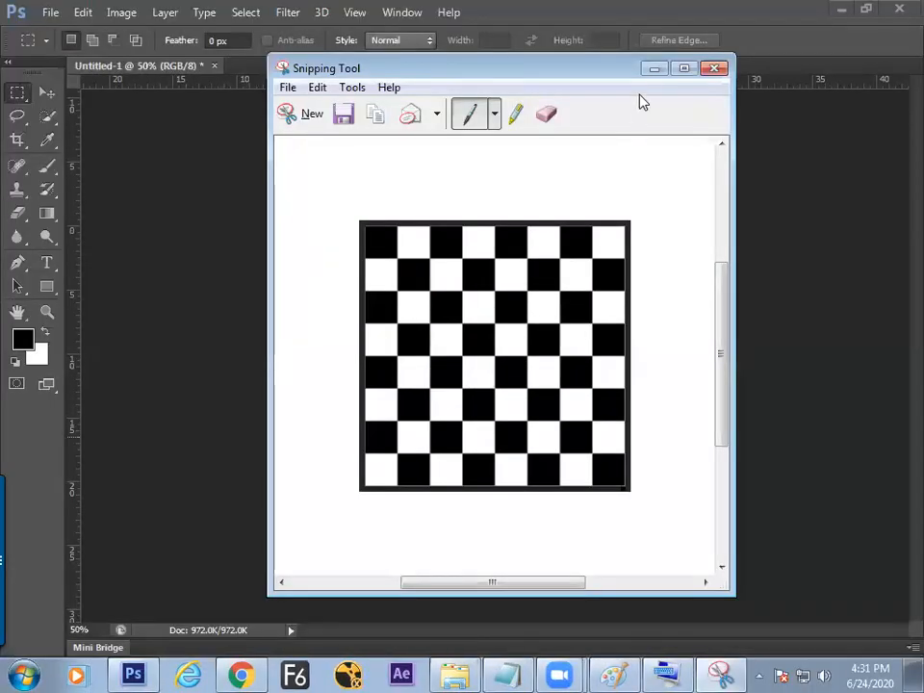
{"action": "left_click", "coordinate": [653, 68]}
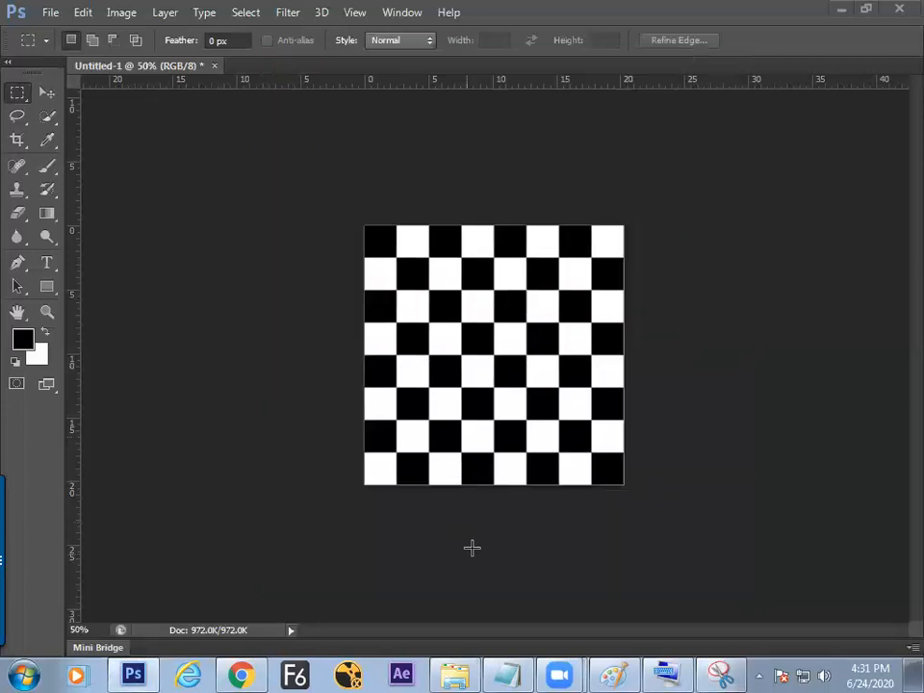
Step: Switch to the Paint notes, paste the chessboard snip and place it below the "Chessboard" label
{"action": "left_click", "coordinate": [616, 675]}
{"action": "key", "text": "ctrl+v"}
{"action": "left_click_drag", "start_coordinate": [204, 292], "coordinate": [241, 456]}
Step: Review the Paint notes from the Ruler, Grid, Guide and Snap headings down to the chessboard example, and deselect the pasted image
{"action": "scroll", "coordinate": [898, 404], "scroll_direction": "up", "scroll_amount": 2}
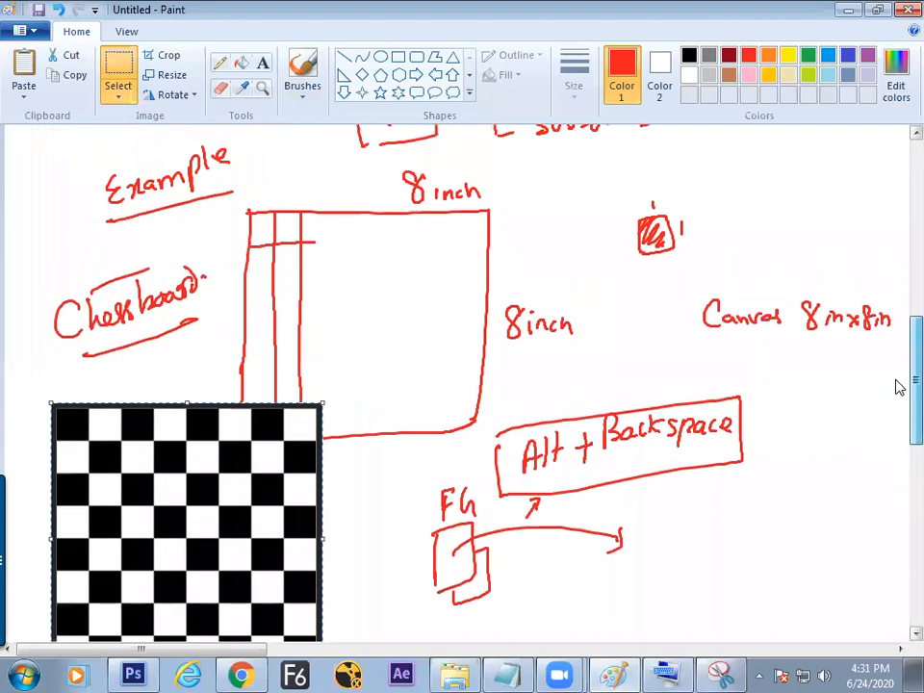
{"action": "scroll", "coordinate": [901, 385], "scroll_direction": "down", "scroll_amount": 5}
{"action": "scroll", "coordinate": [886, 435], "scroll_direction": "up", "scroll_amount": 1}
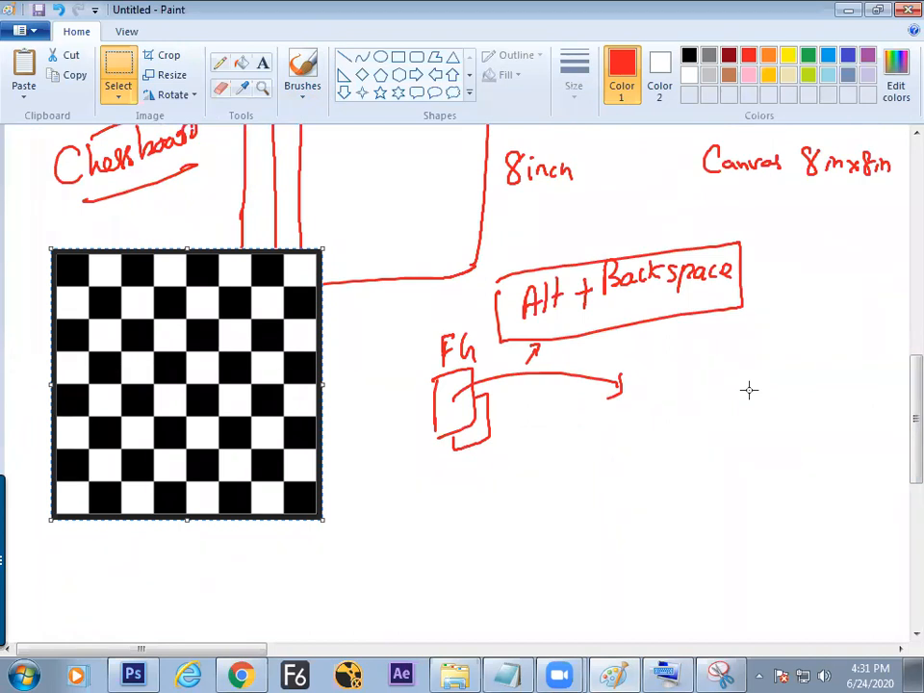
{"action": "scroll", "coordinate": [897, 367], "scroll_direction": "up", "scroll_amount": 5}
{"action": "scroll", "coordinate": [896, 367], "scroll_direction": "up", "scroll_amount": 18}
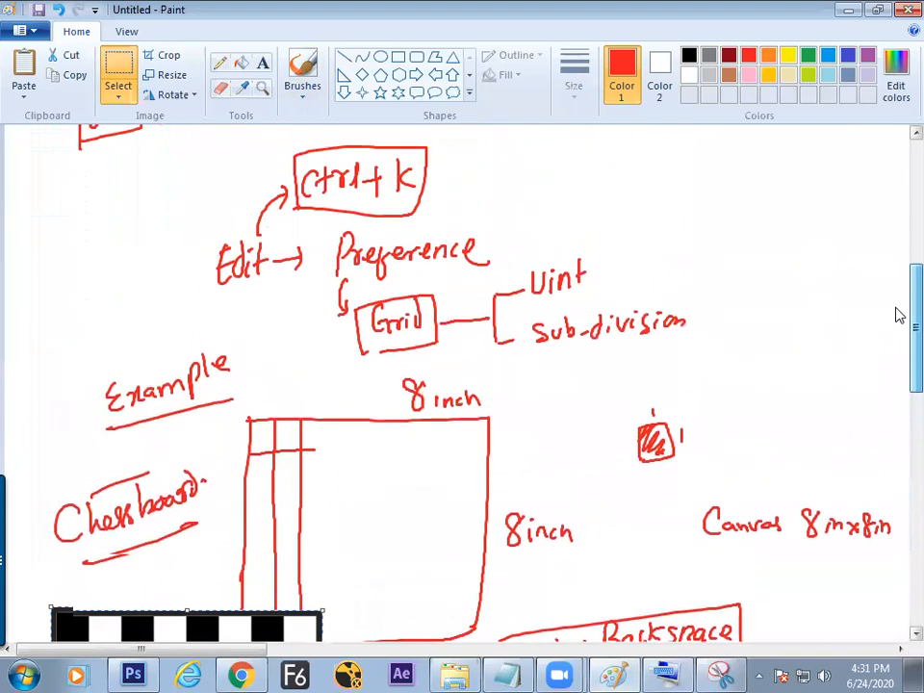
{"action": "scroll", "coordinate": [894, 205], "scroll_direction": "up", "scroll_amount": 1}
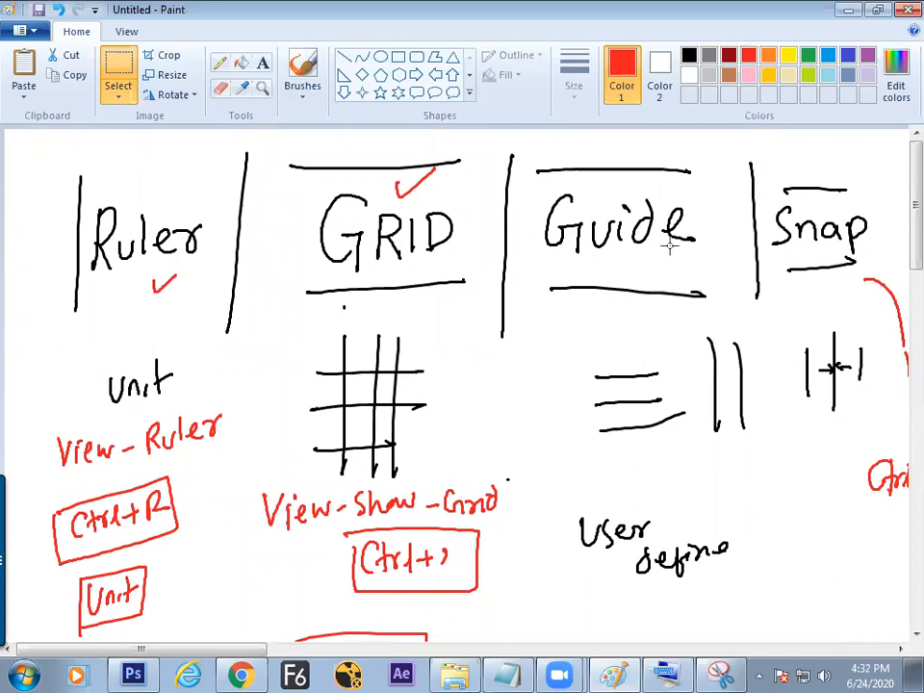
{"action": "scroll", "coordinate": [896, 231], "scroll_direction": "down", "scroll_amount": 6}
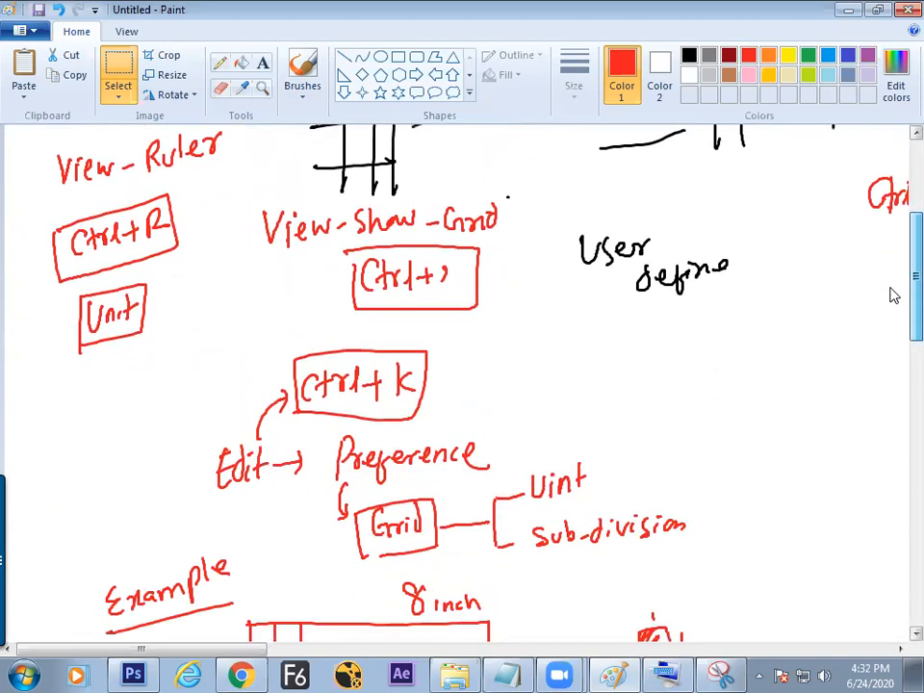
{"action": "scroll", "coordinate": [893, 295], "scroll_direction": "down", "scroll_amount": 11}
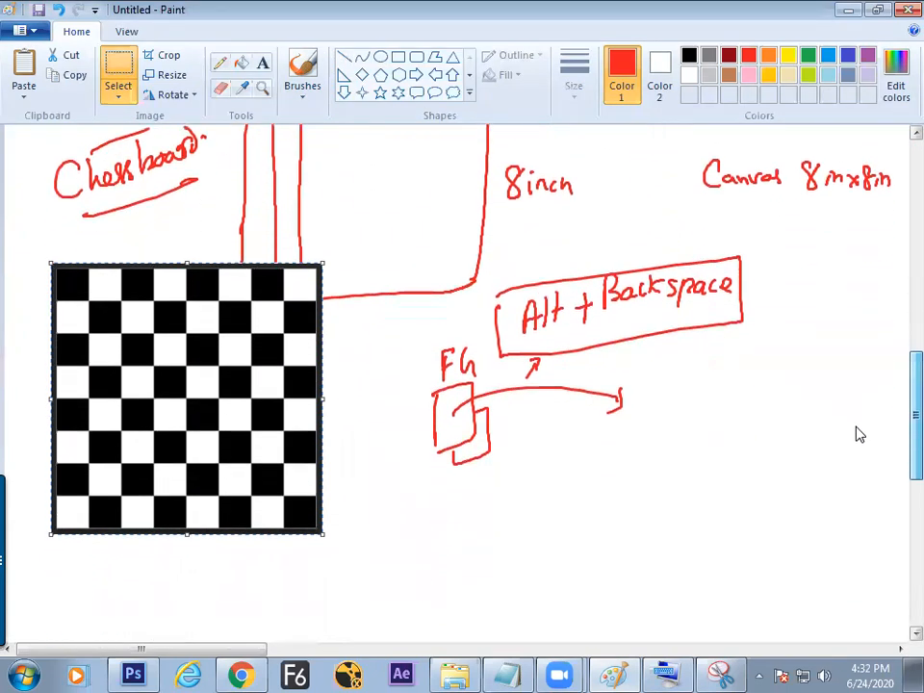
{"action": "left_click", "coordinate": [427, 499]}
Step: Return to Photoshop and create a new document from the Default Photoshop Size preset
{"action": "key", "text": "alt+Tab"}
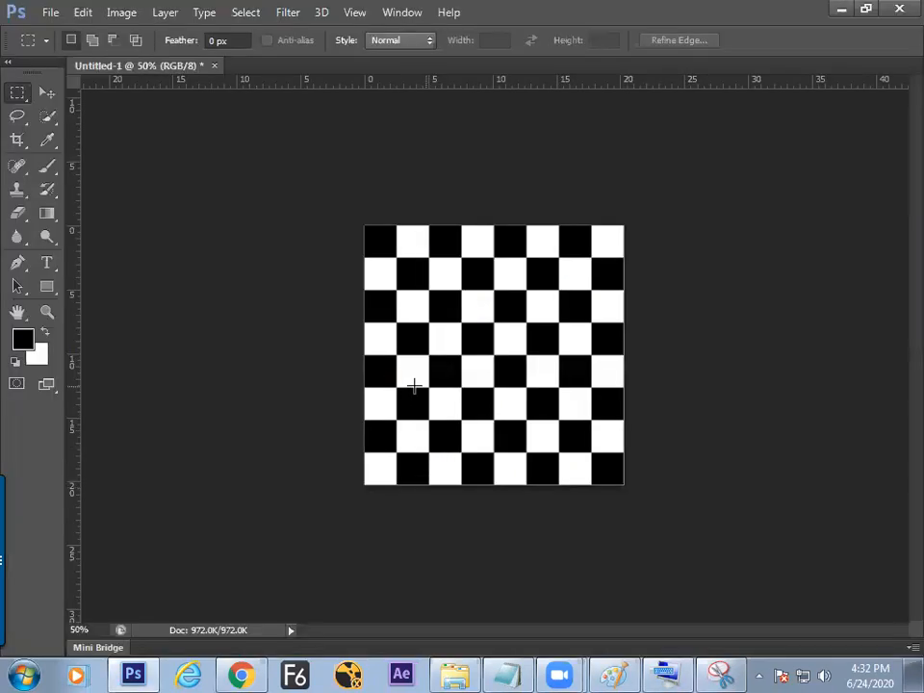
{"action": "key", "text": "ctrl+n"}
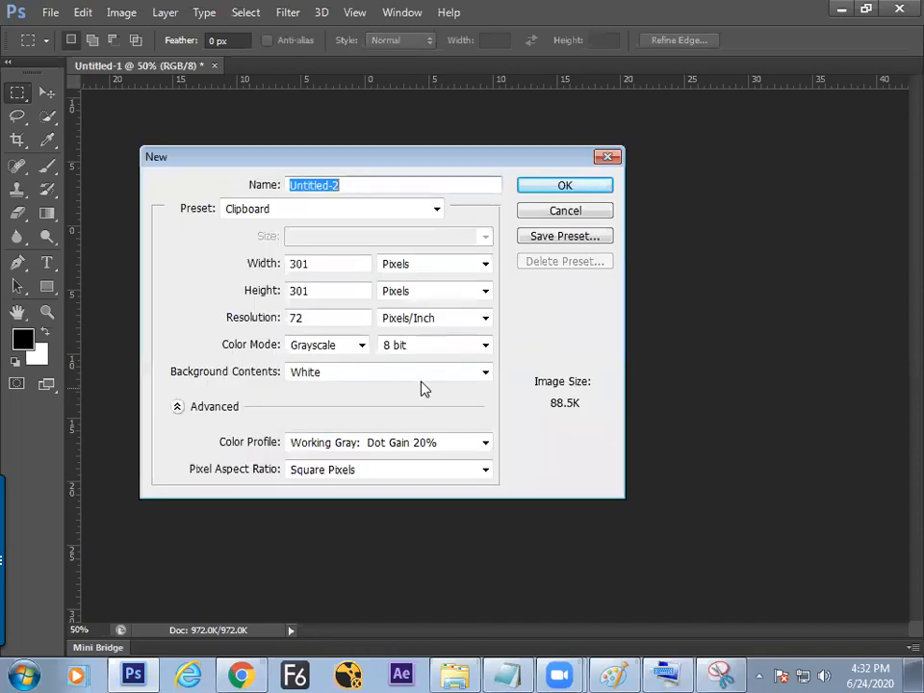
{"action": "left_click", "coordinate": [380, 209]}
{"action": "left_click", "coordinate": [357, 243]}
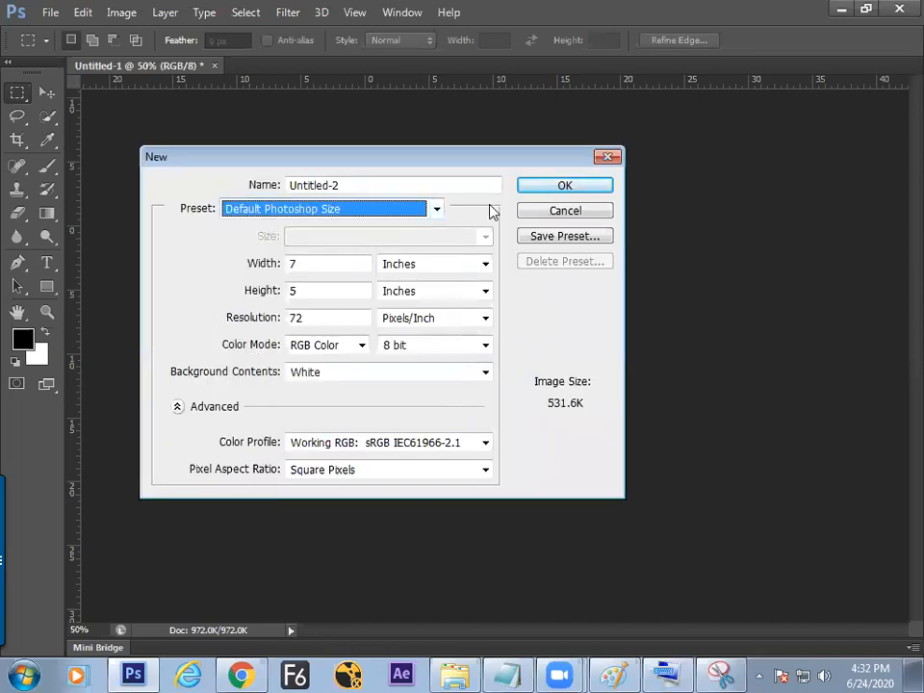
{"action": "left_click", "coordinate": [562, 188]}
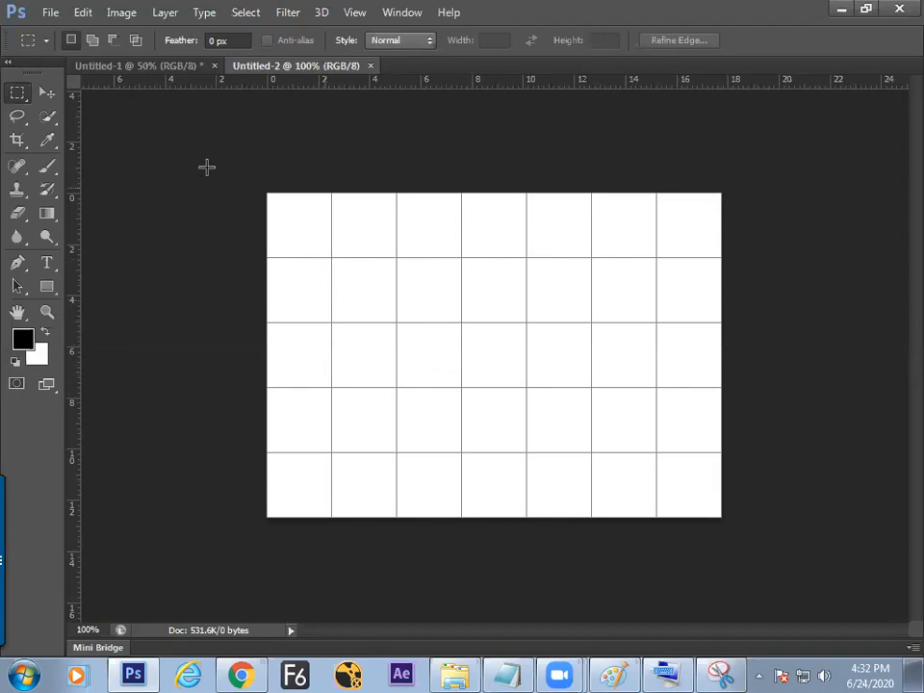
Step: In the Guides, Grid & Slices preferences, set the gridline unit to Percent and move the dialog down to uncover the canvas
{"action": "left_click", "coordinate": [89, 15]}
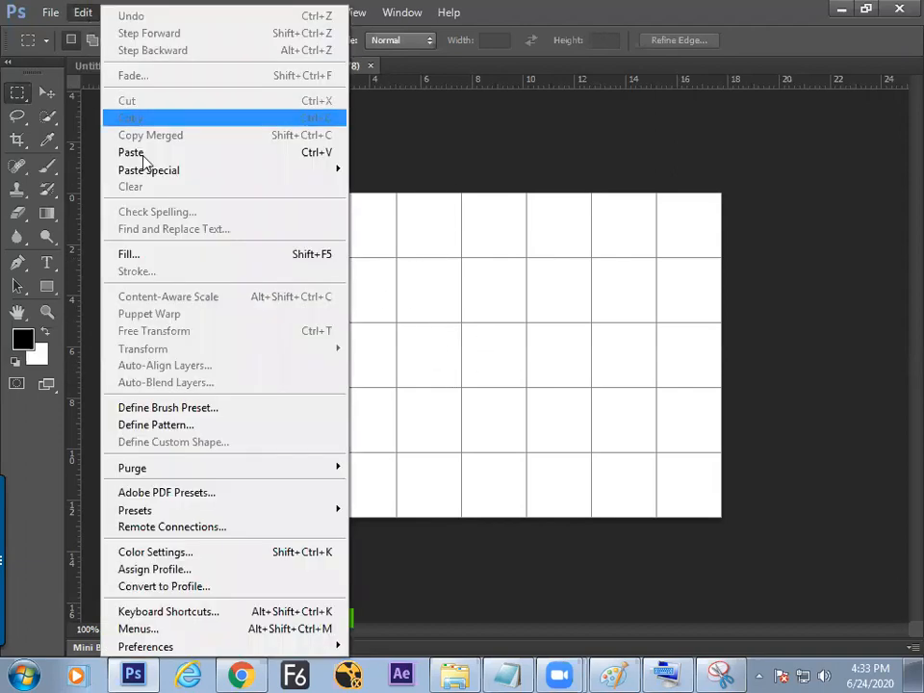
{"action": "mouse_move", "coordinate": [161, 647]}
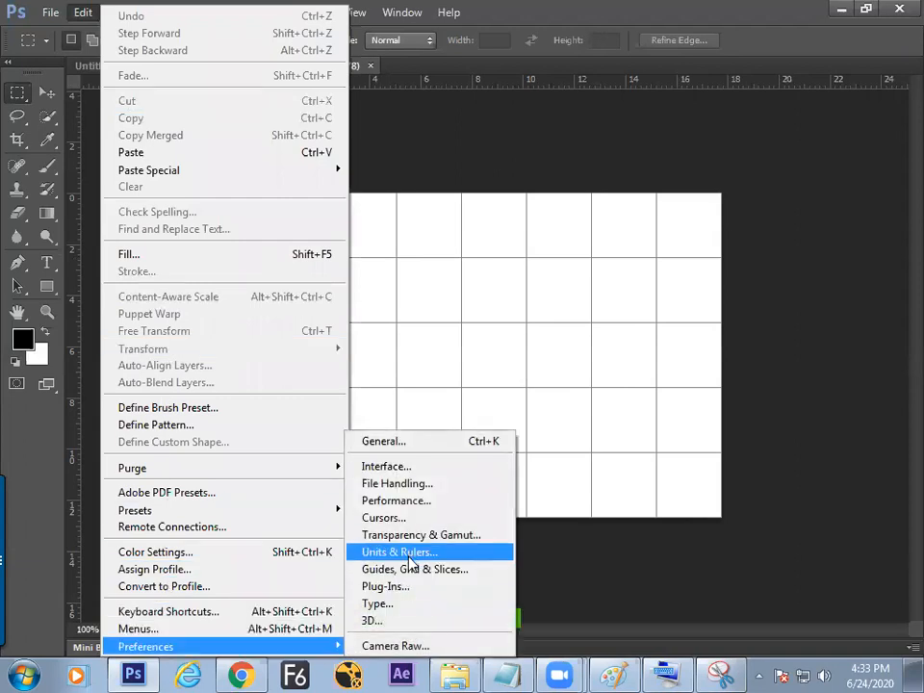
{"action": "left_click", "coordinate": [406, 568]}
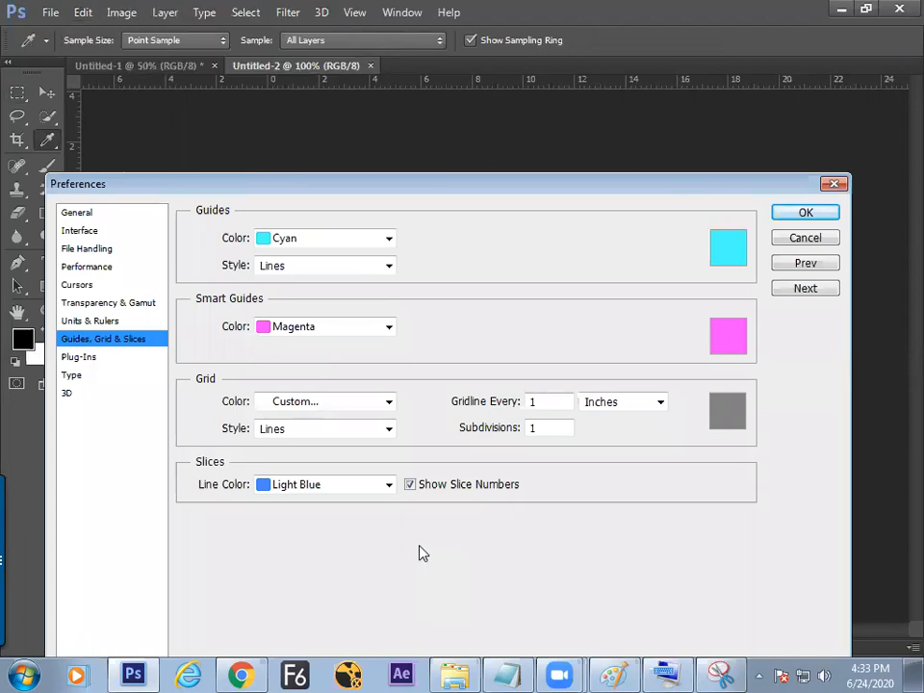
{"action": "left_click", "coordinate": [606, 403]}
{"action": "left_click", "coordinate": [604, 507]}
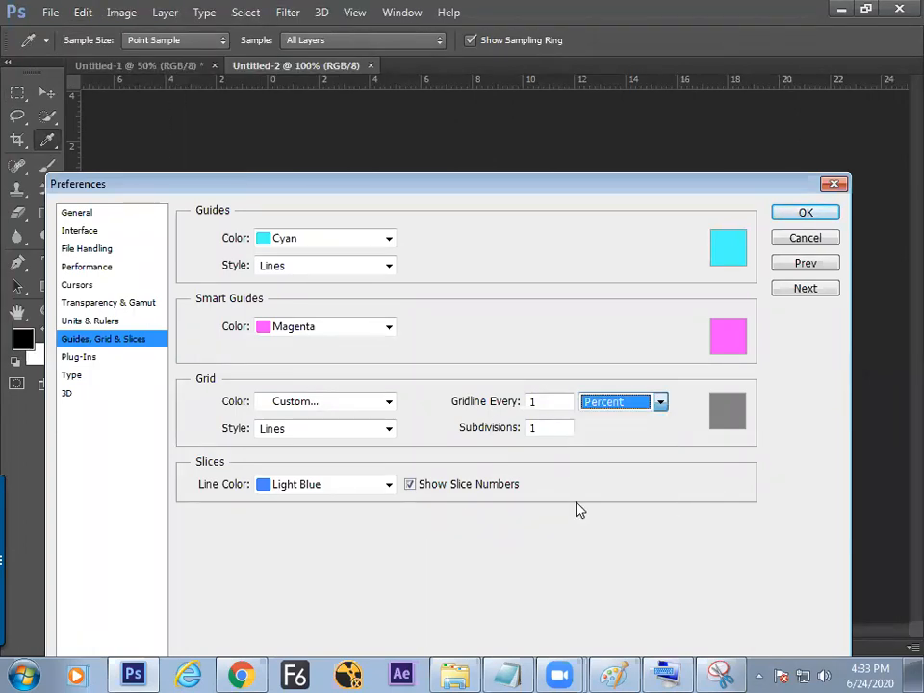
{"action": "left_click", "coordinate": [628, 404]}
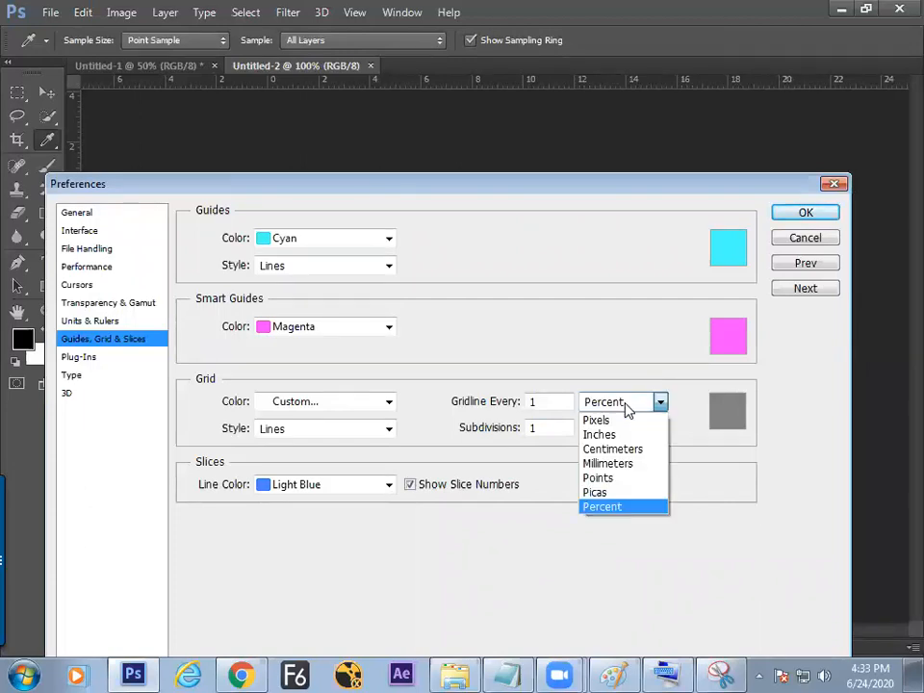
{"action": "left_click", "coordinate": [606, 507]}
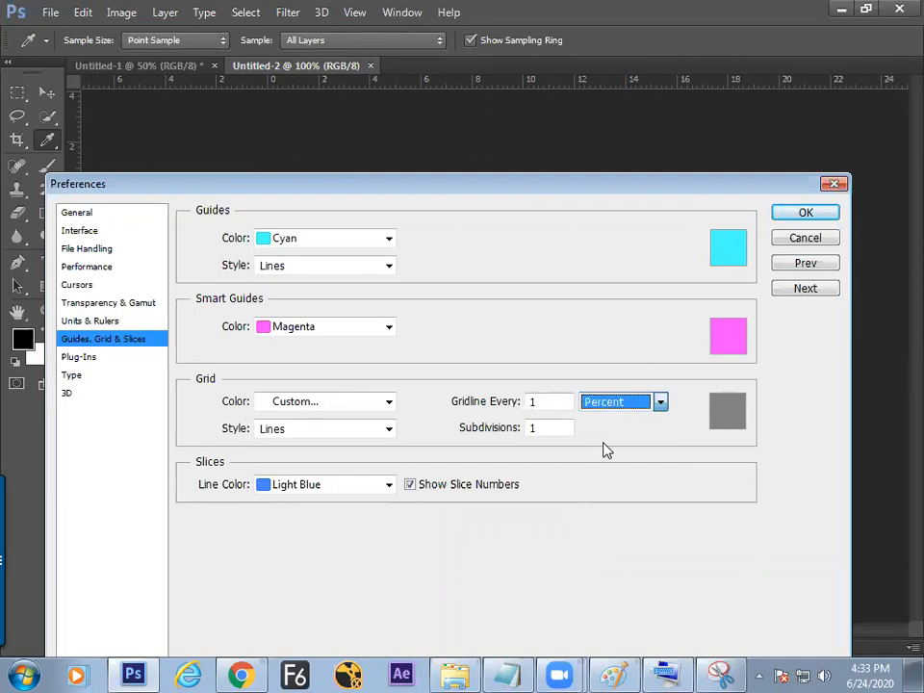
{"action": "left_click_drag", "start_coordinate": [593, 185], "coordinate": [589, 252]}
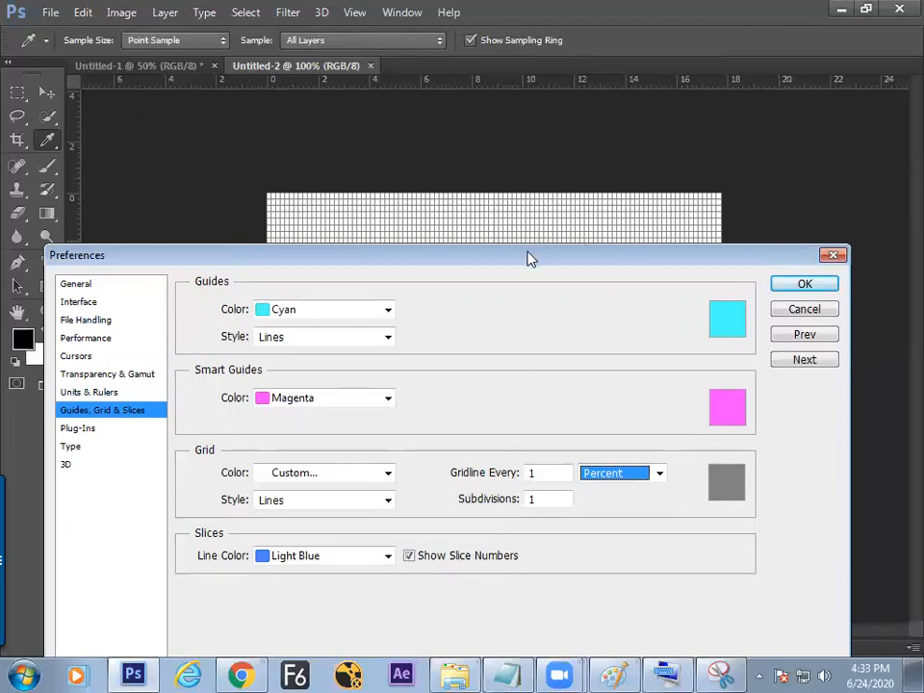
{"action": "left_click_drag", "start_coordinate": [528, 254], "coordinate": [526, 248]}
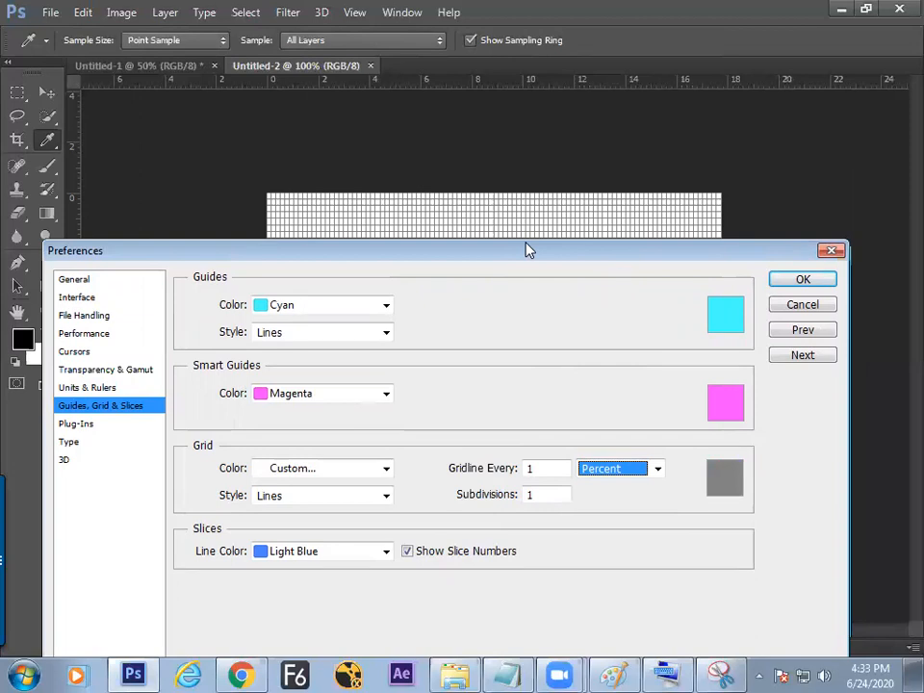
{"action": "left_click_drag", "start_coordinate": [526, 250], "coordinate": [537, 281]}
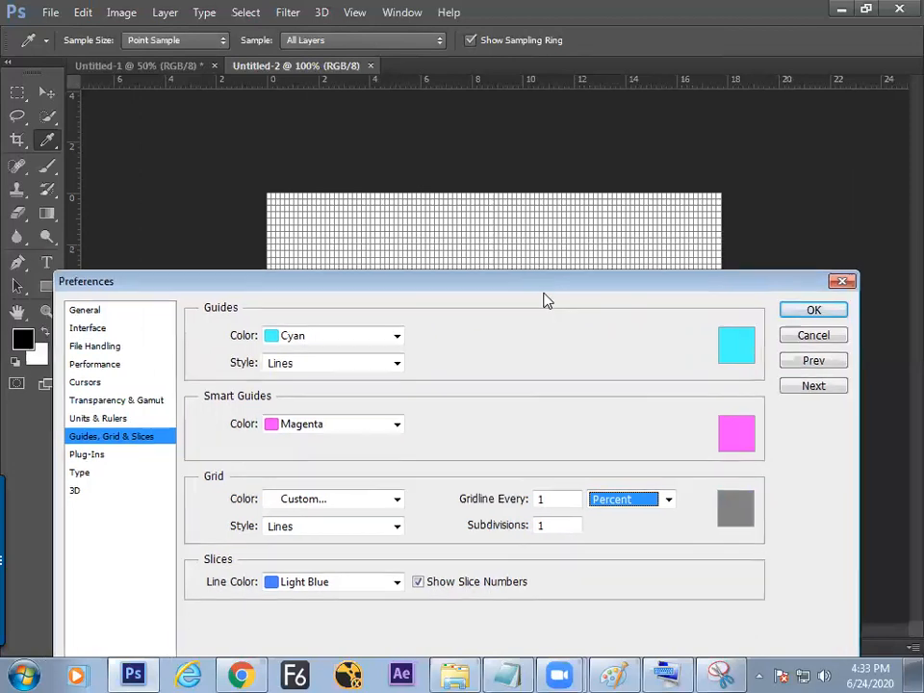
Step: Set a gridline every 100 percent with 3 subdivisions and apply the grid preferences
{"action": "double_click", "coordinate": [558, 502]}
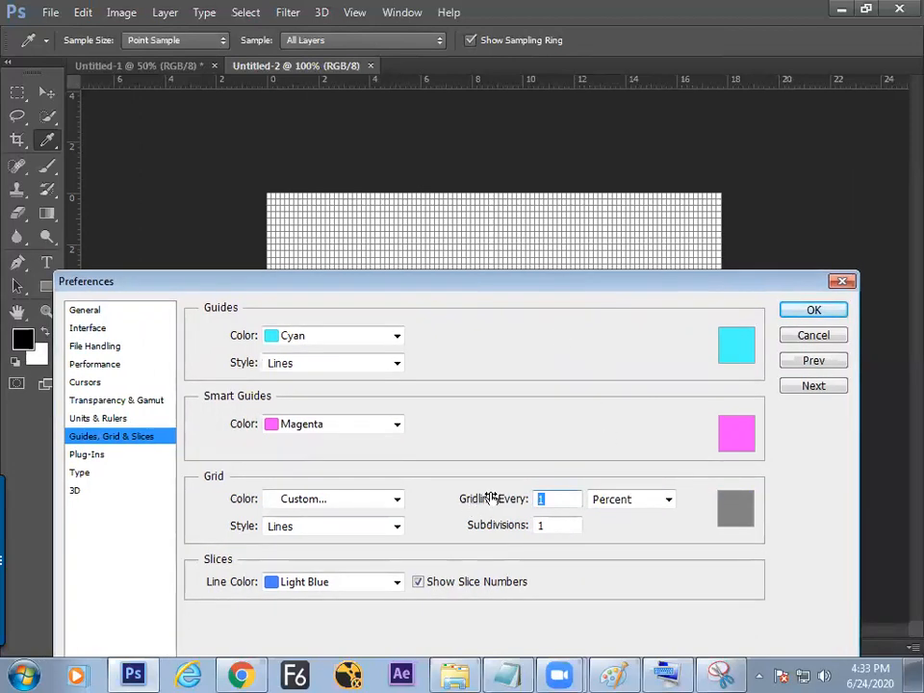
{"action": "type", "text": "100"}
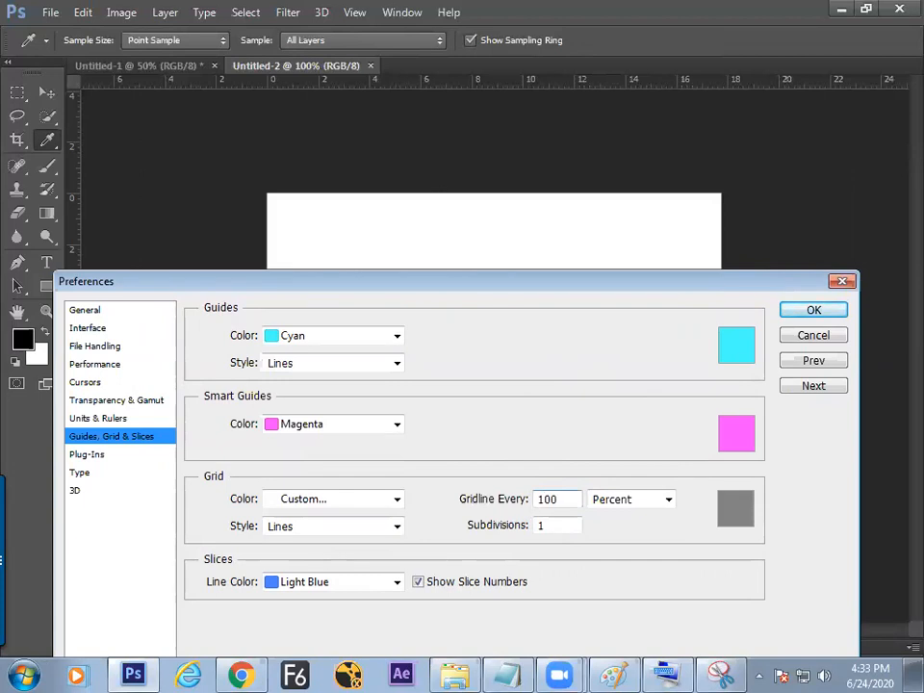
{"action": "left_click_drag", "start_coordinate": [556, 288], "coordinate": [537, 327]}
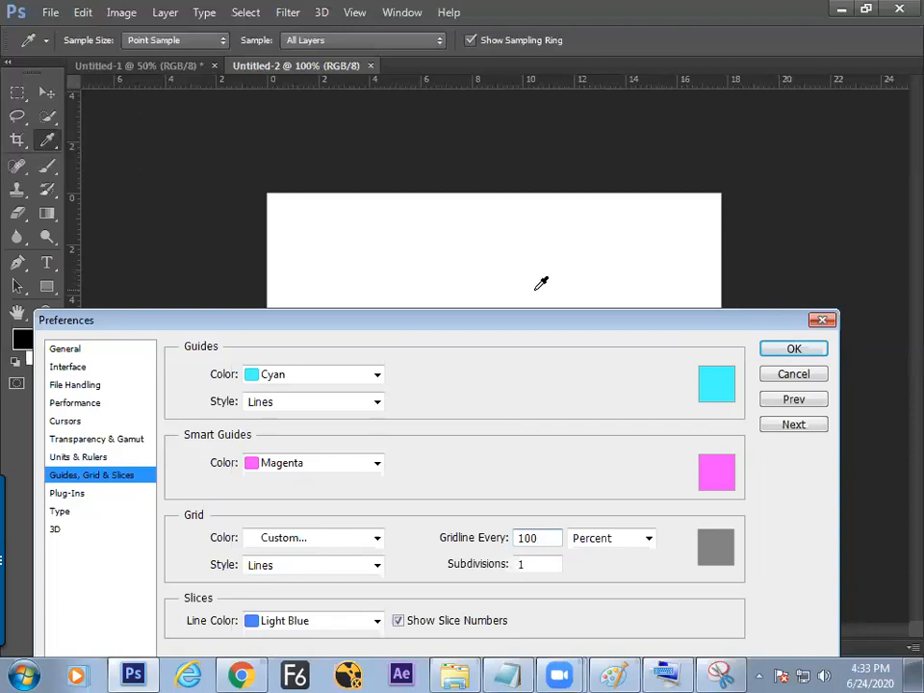
{"action": "key", "text": "Tab"}
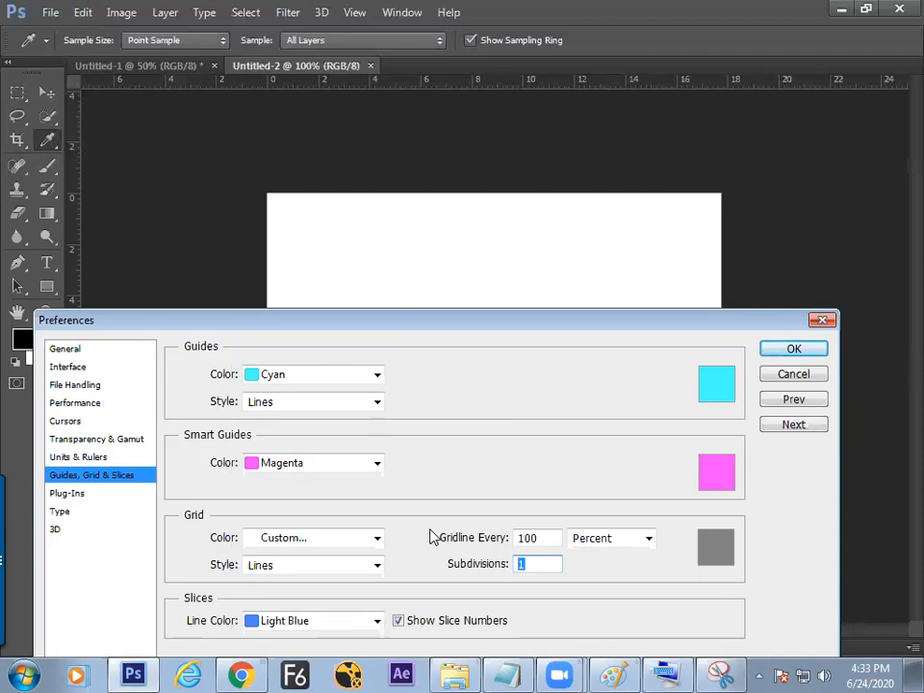
{"action": "type", "text": "3"}
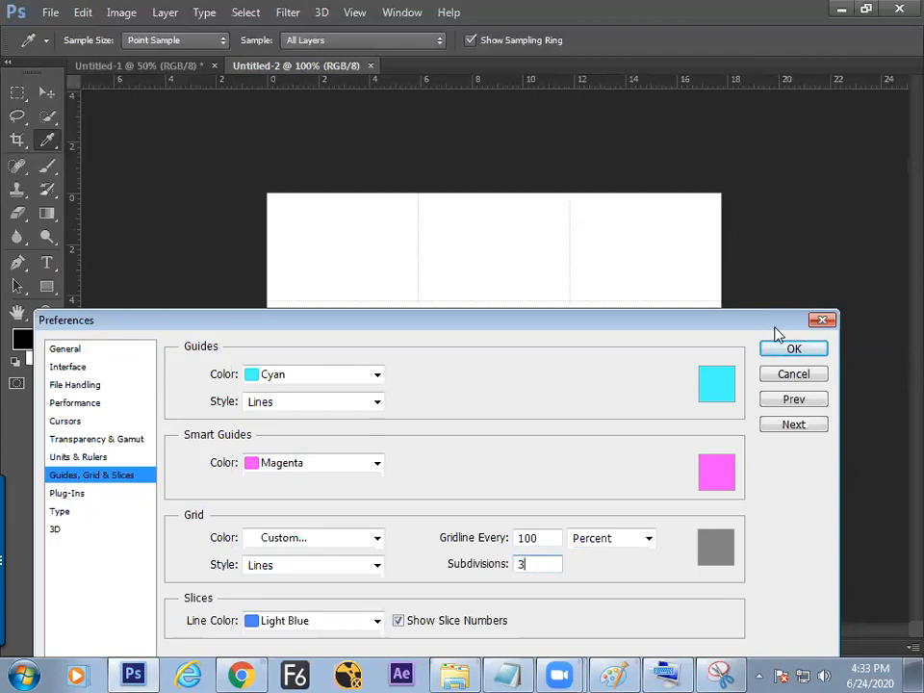
{"action": "left_click", "coordinate": [779, 350]}
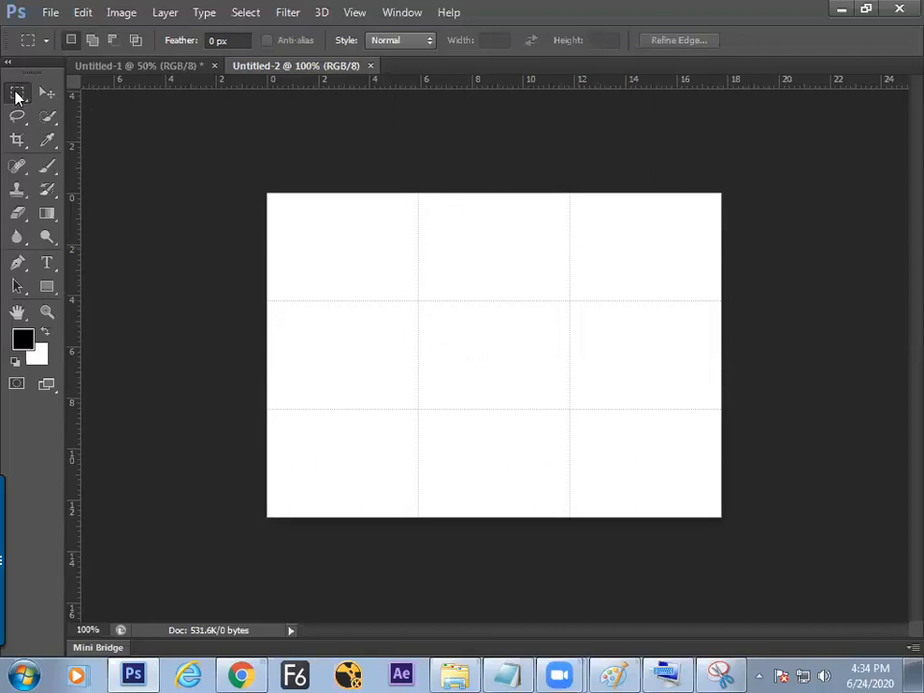
Step: Select the left column of the 3 by 3 grid, and undo a trial fill with the foreground colour
{"action": "left_click_drag", "start_coordinate": [249, 173], "coordinate": [420, 534]}
{"action": "key", "text": "alt+BackSpace"}
{"action": "key", "text": "ctrl+z"}
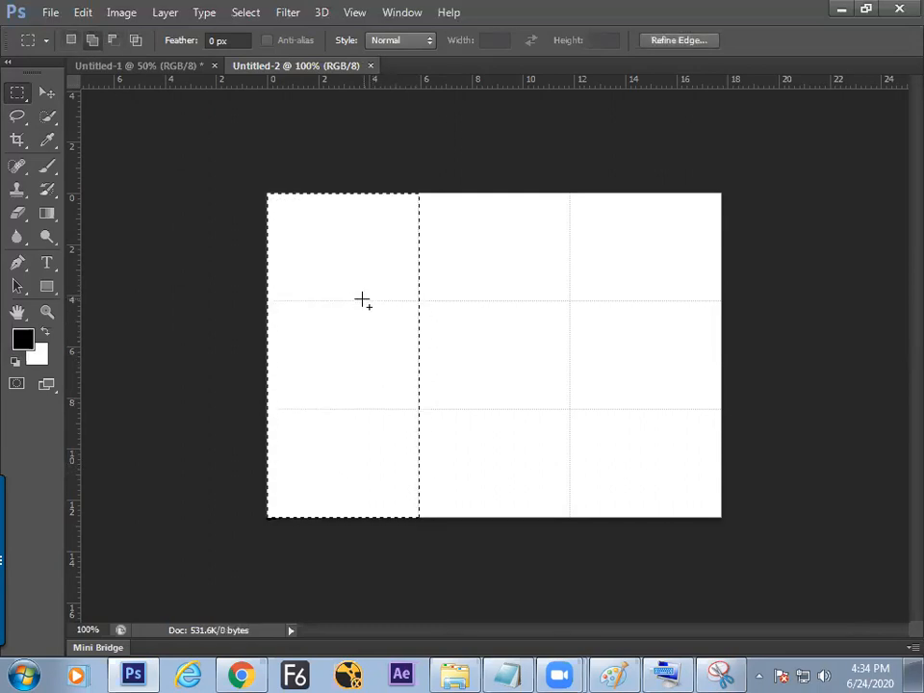
{"action": "key", "text": "shift+BackSpace"}
{"action": "left_click", "coordinate": [757, 227]}
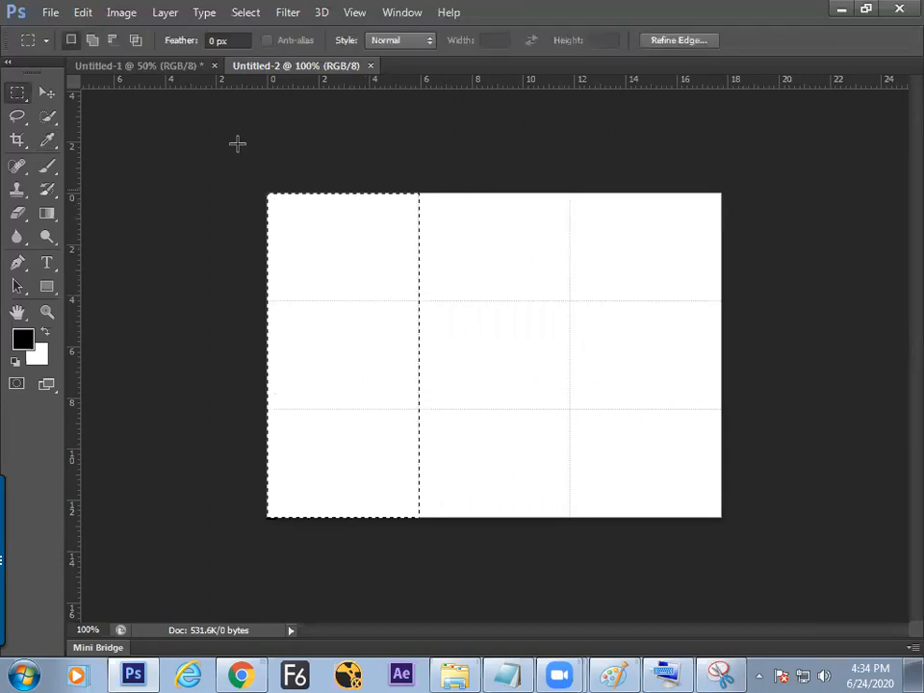
Step: Fill the selected left column with the custom red colour ff0000 in Normal mode at 100 percent opacity
{"action": "left_click", "coordinate": [83, 12]}
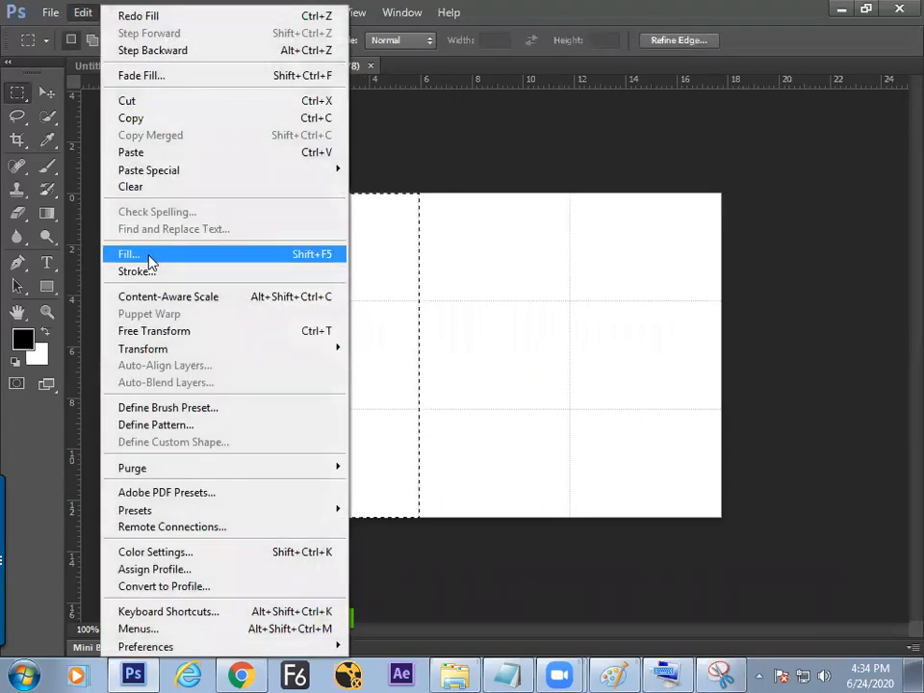
{"action": "left_click", "coordinate": [148, 255]}
{"action": "left_click", "coordinate": [655, 213]}
{"action": "left_click", "coordinate": [594, 260]}
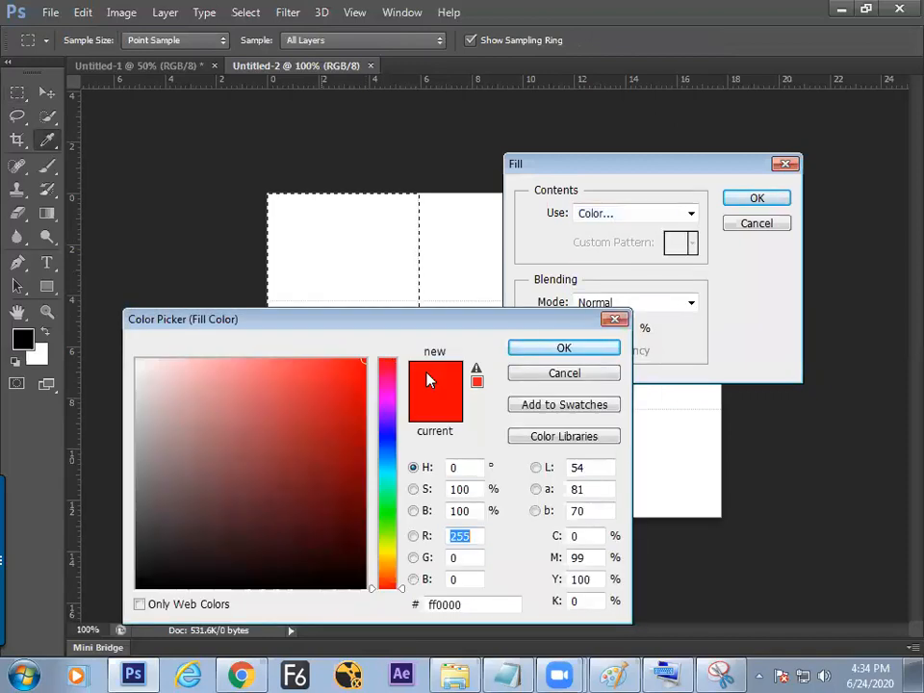
{"action": "key", "text": "Return"}
{"action": "key", "text": "Return"}
Step: Move the selection to the right column of the grid and fill it with a bright blue custom colour
{"action": "left_click_drag", "start_coordinate": [385, 365], "coordinate": [663, 367]}
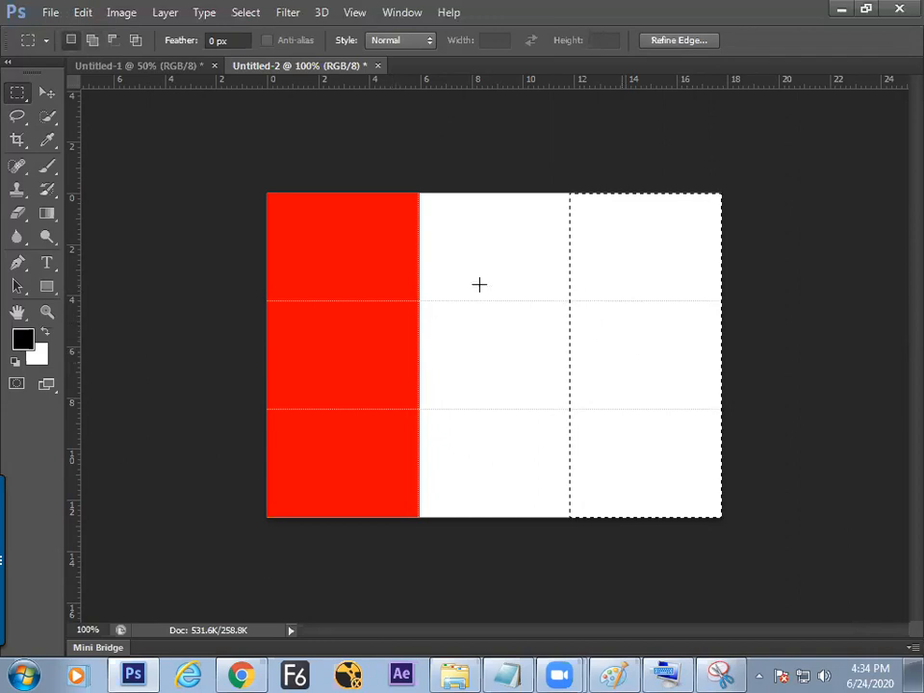
{"action": "left_click", "coordinate": [83, 12]}
{"action": "left_click", "coordinate": [117, 252]}
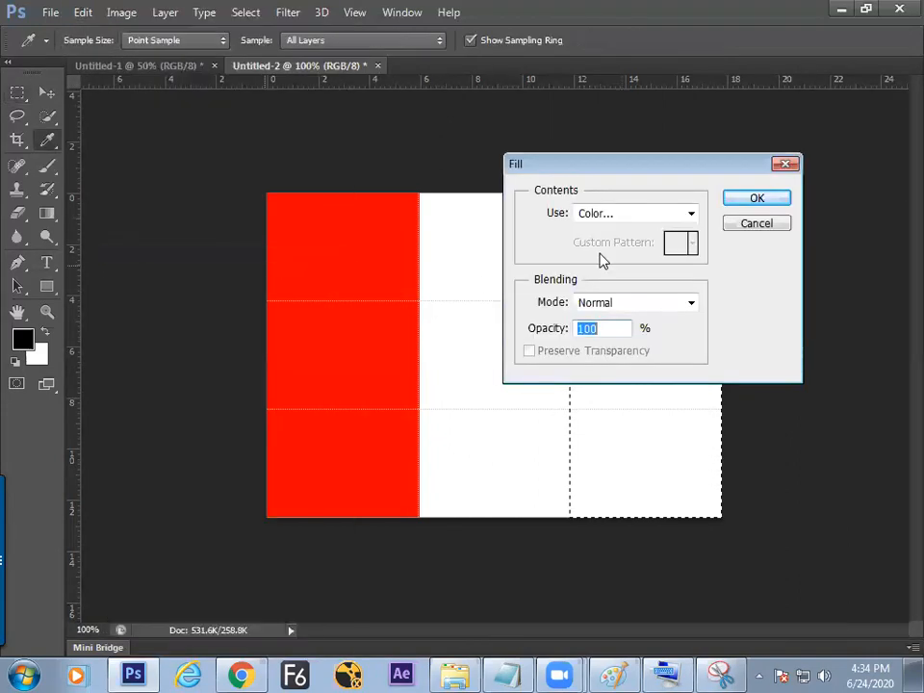
{"action": "left_click", "coordinate": [648, 214]}
{"action": "left_click", "coordinate": [600, 262]}
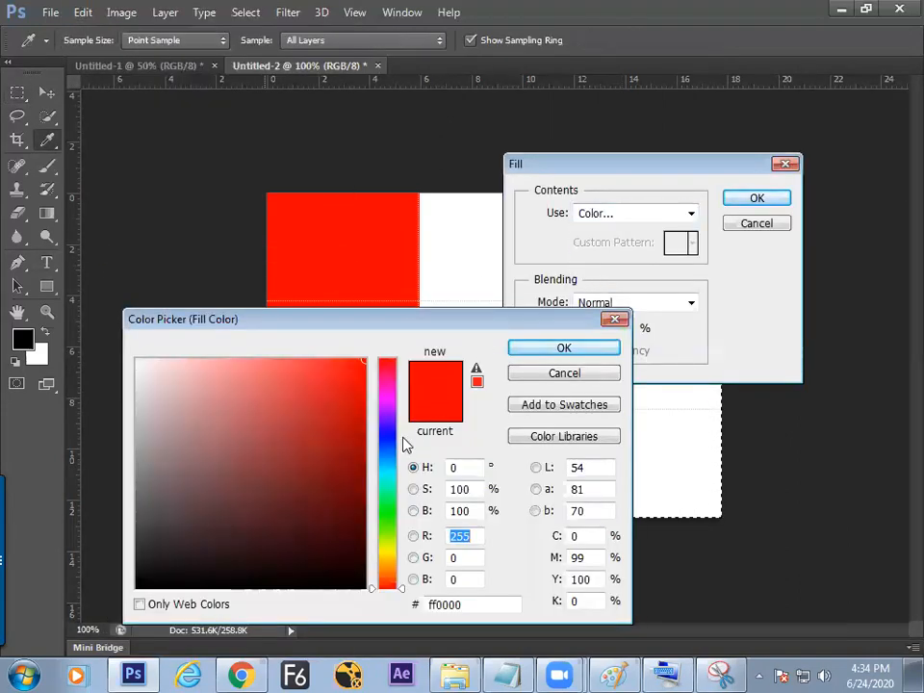
{"action": "left_click", "coordinate": [386, 457]}
{"action": "left_click", "coordinate": [524, 347]}
{"action": "left_click", "coordinate": [755, 201]}
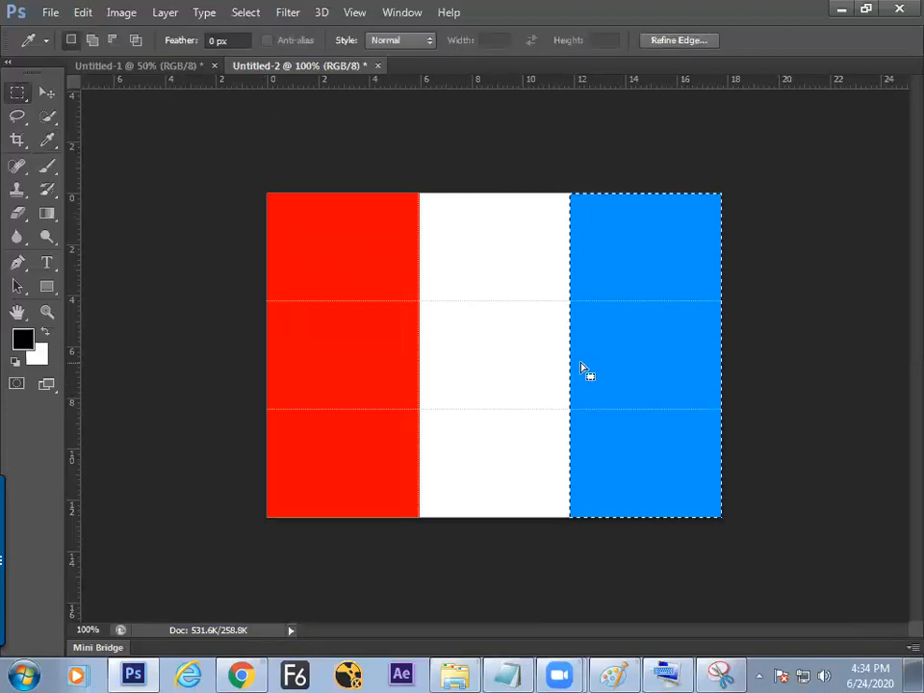
Step: Hide the grid and rulers and deselect the blue column
{"action": "key", "text": "ctrl+apostrophe"}
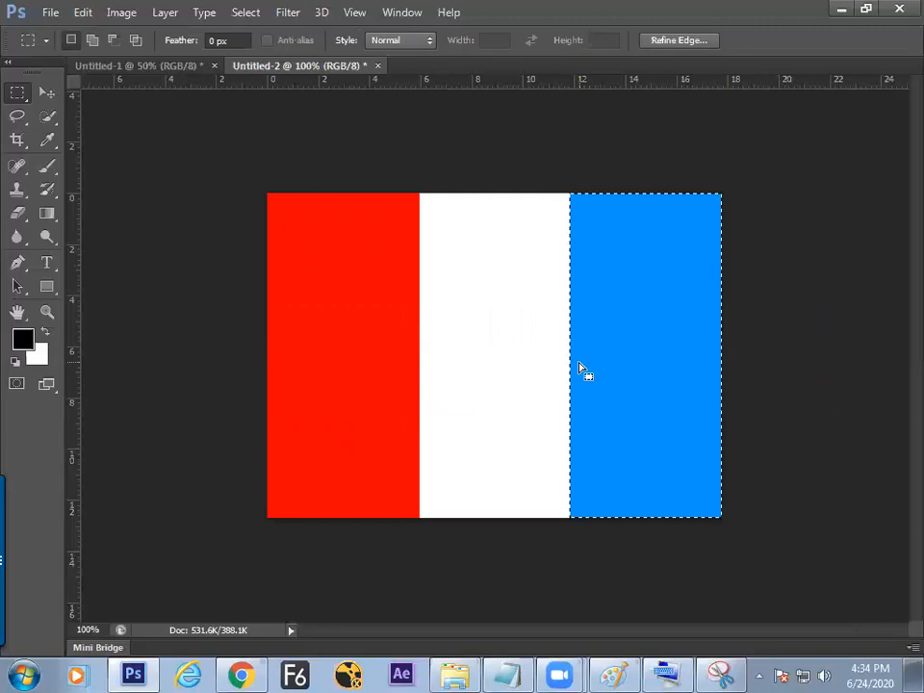
{"action": "key", "text": "ctrl+d"}
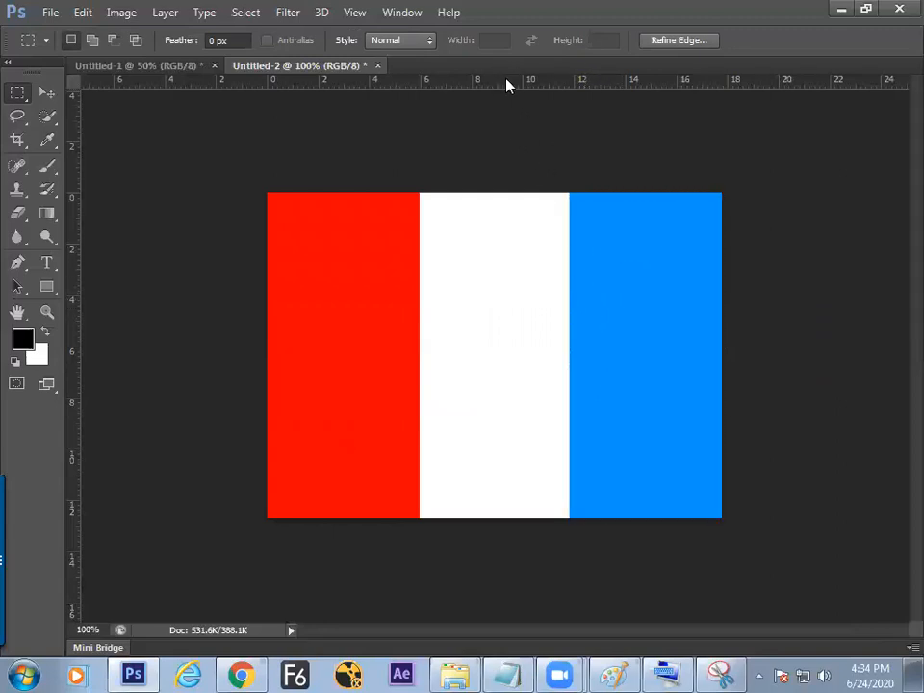
{"action": "key", "text": "ctrl+r"}
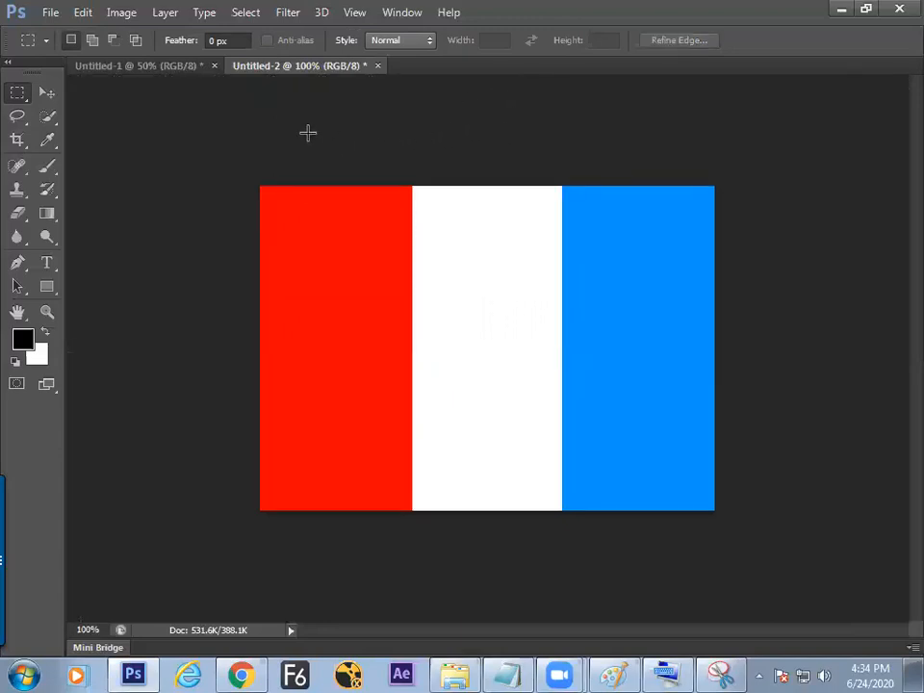
Step: Preview the three-column canvas in full-screen modes without panels, fitted to the screen and at 100 percent, and return to the standard view
{"action": "key", "text": "Tab"}
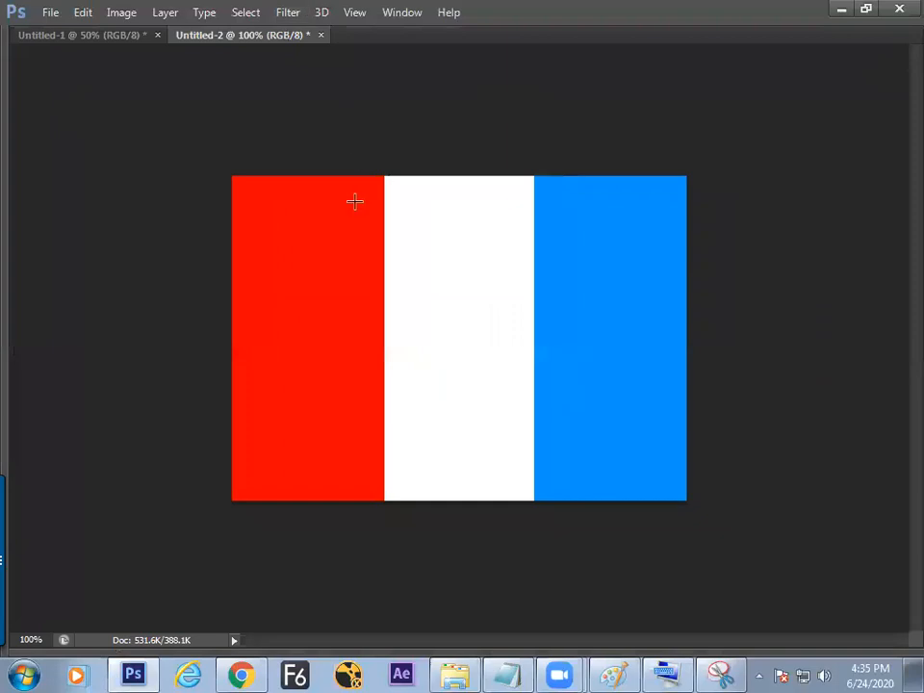
{"action": "key", "text": "f"}
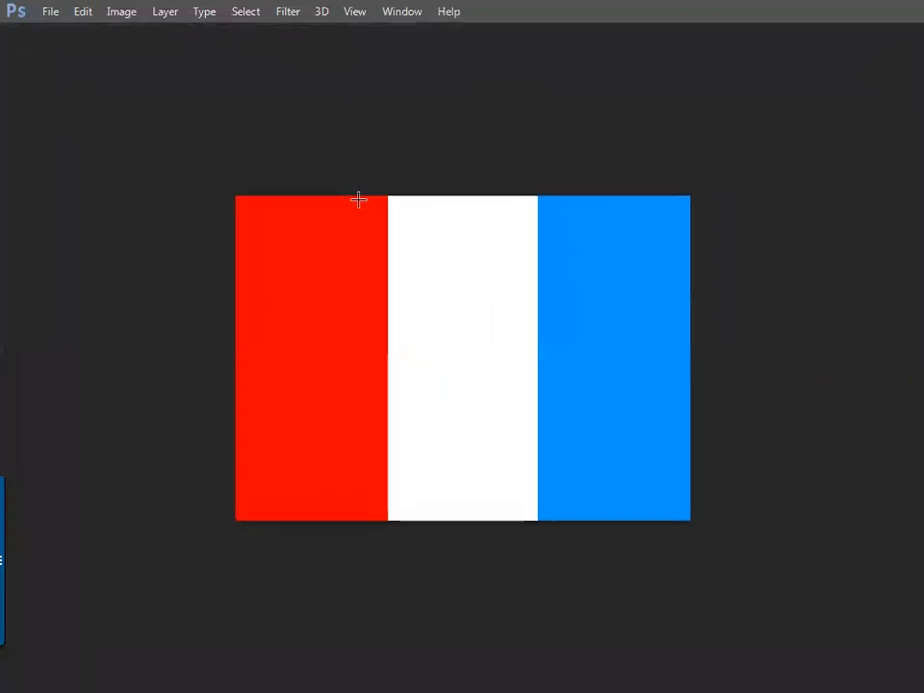
{"action": "key", "text": "f"}
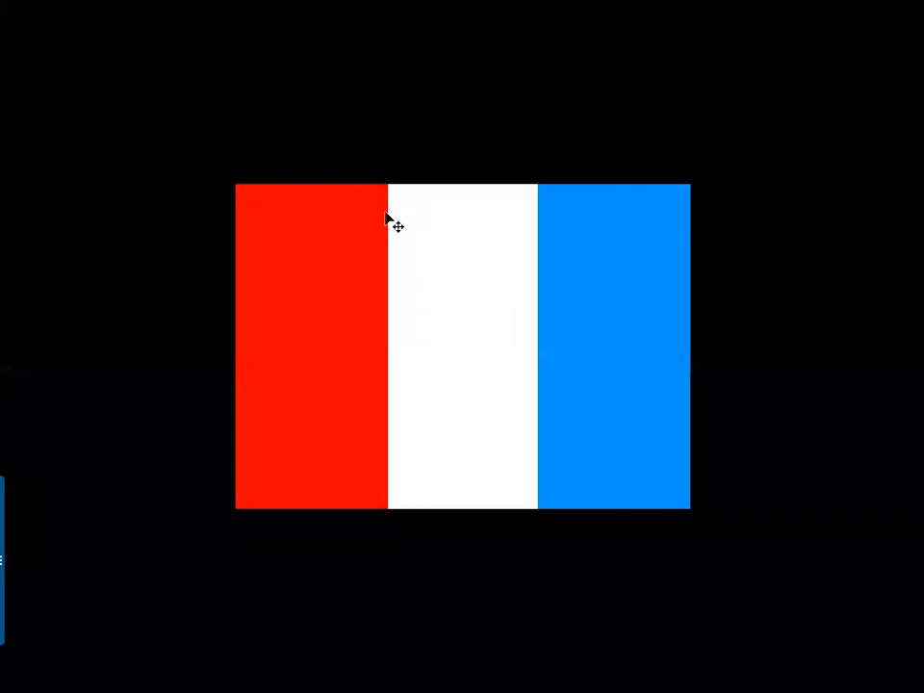
{"action": "key", "text": "ctrl+0"}
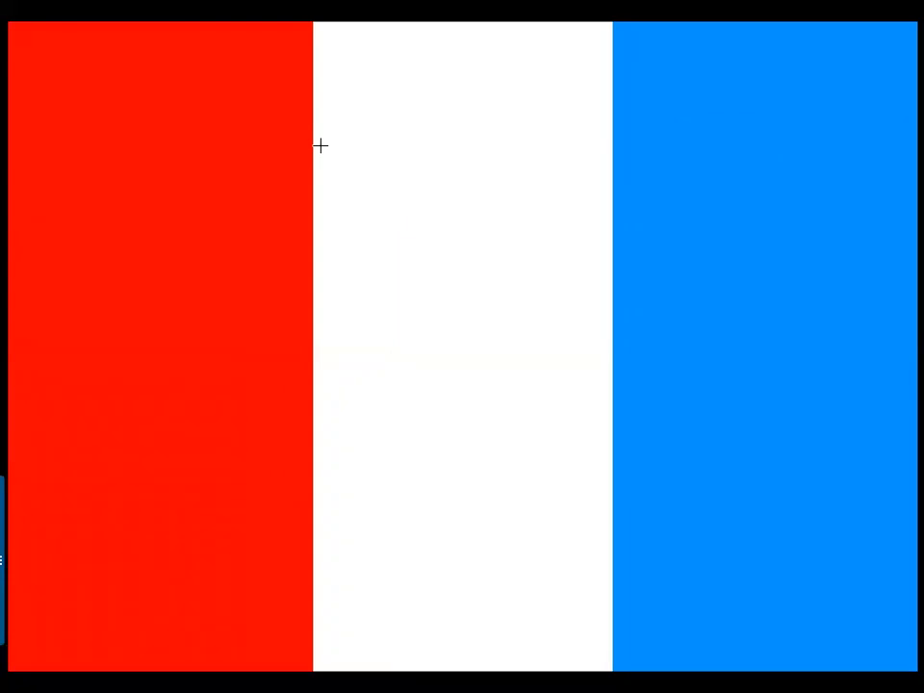
{"action": "key", "text": "ctrl+minus"}
{"action": "key", "text": "m"}
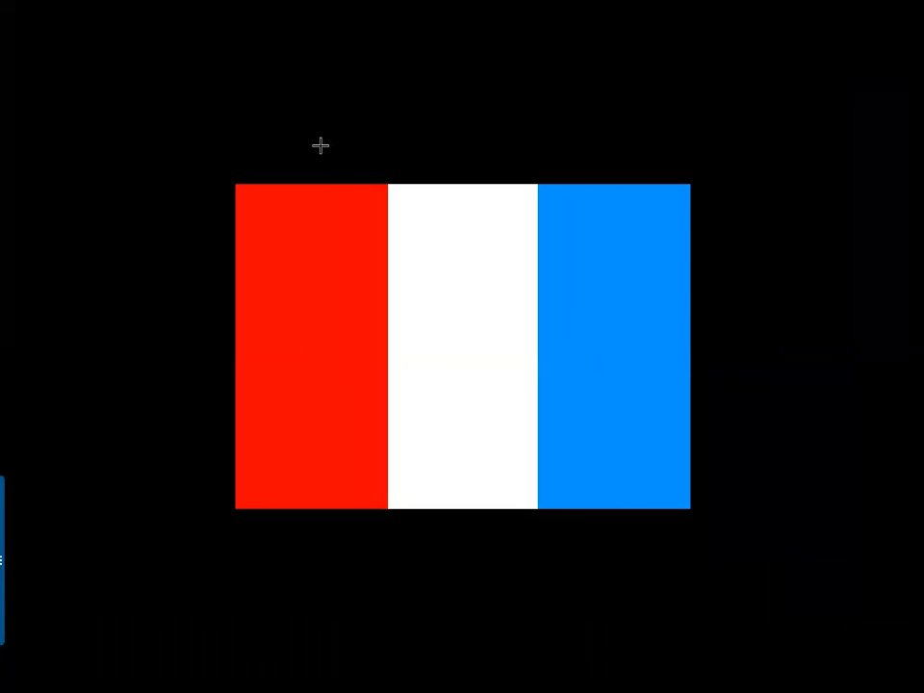
{"action": "key", "text": "f"}
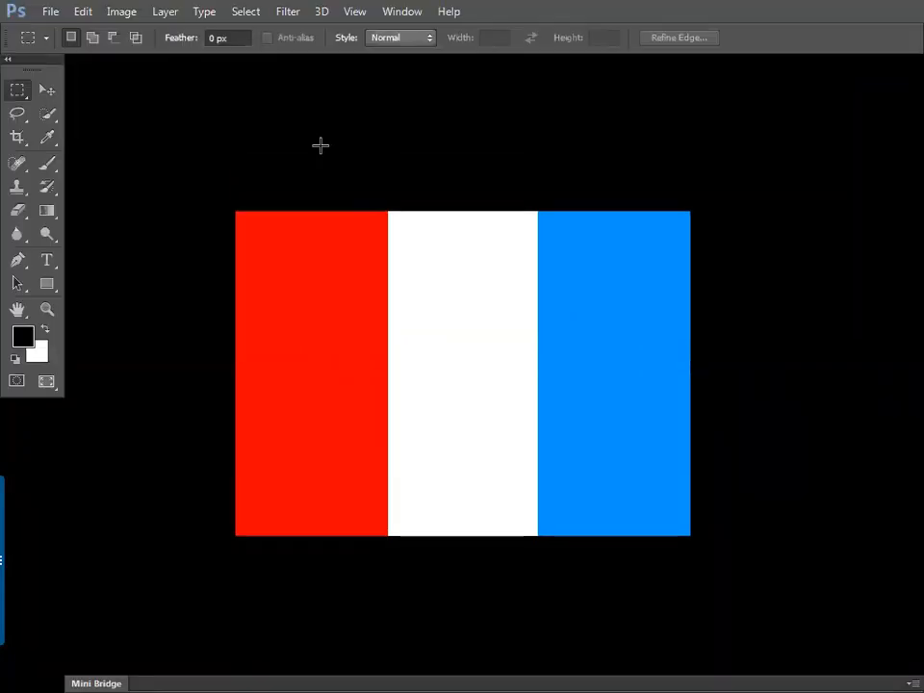
{"action": "key", "text": "f"}
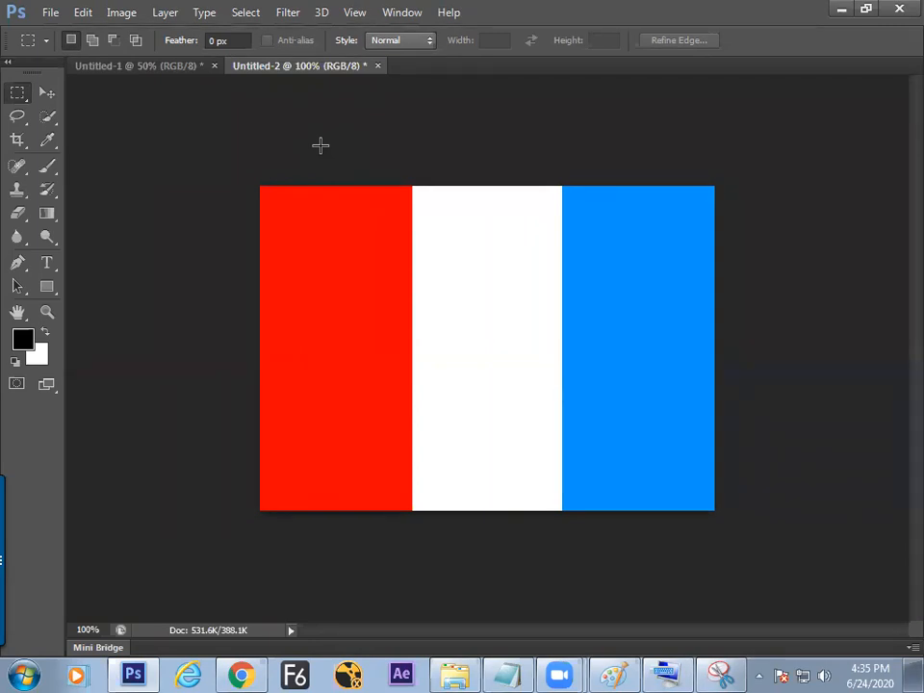
{"action": "left_click", "coordinate": [19, 96]}
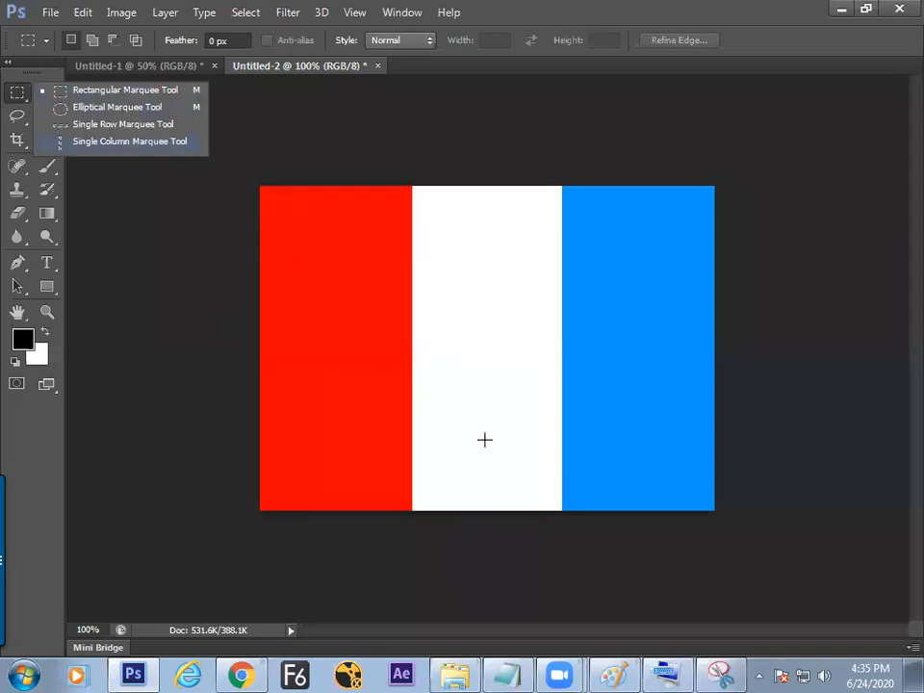
Step: Switch to the Paint notes and brush a circled number 1 beneath the Chessboard heading
{"action": "left_click", "coordinate": [614, 673]}
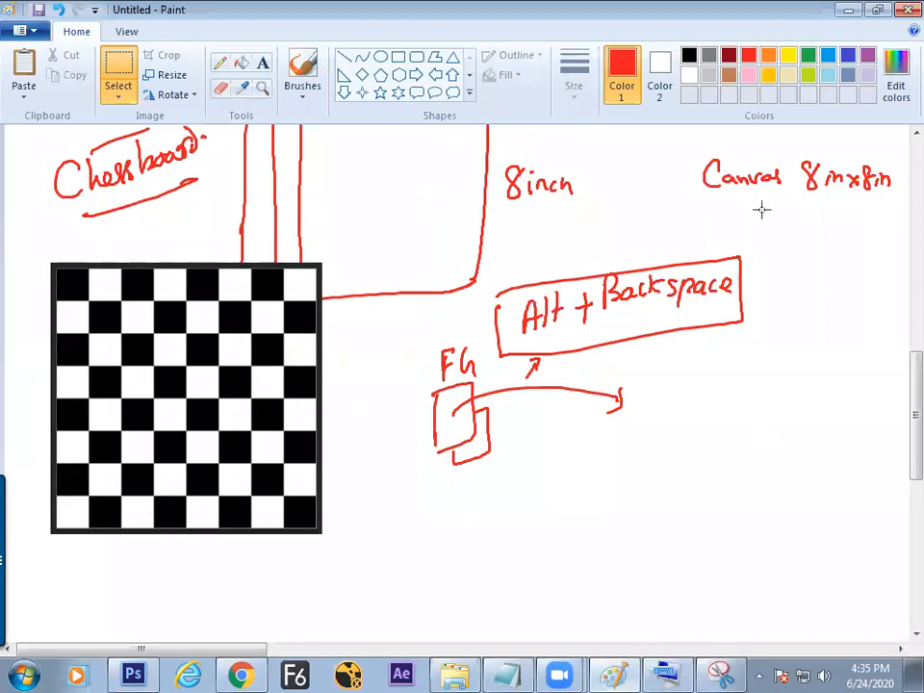
{"action": "scroll", "coordinate": [895, 408], "scroll_direction": "up", "scroll_amount": 3}
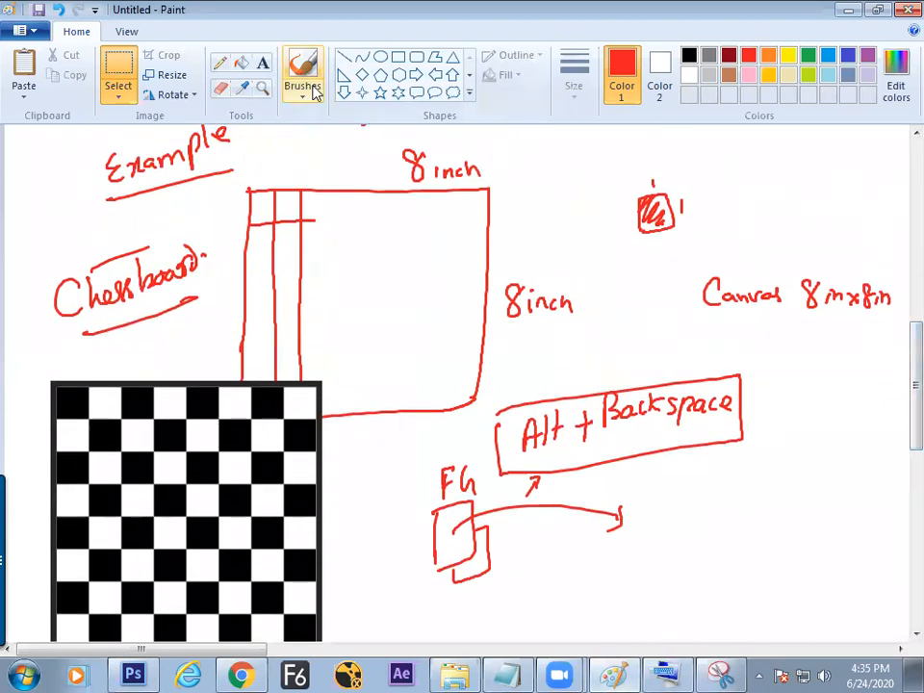
{"action": "left_click", "coordinate": [304, 82]}
{"action": "mouse_move", "coordinate": [188, 353]}
{"action": "left_mouse_down"}
{"action": "mouse_move", "coordinate": [181, 325]}
{"action": "mouse_move", "coordinate": [199, 335]}
{"action": "left_mouse_up"}
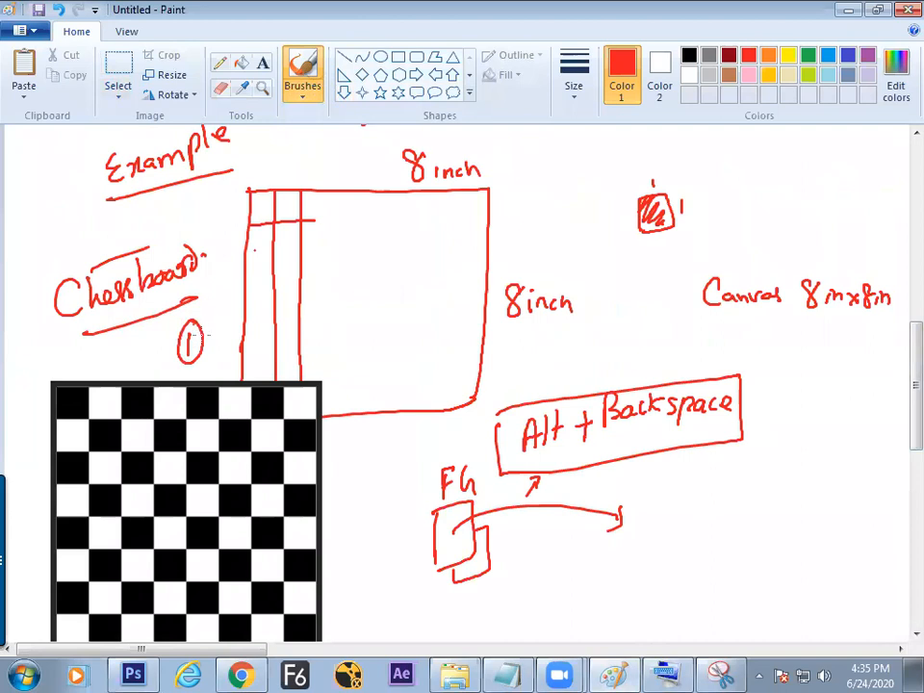
Step: Below the FG sketch, handwrite a circled 2 and the note "Split with %", undoing the misdrawn strokes
{"action": "scroll", "coordinate": [897, 346], "scroll_direction": "down", "scroll_amount": 5}
{"action": "mouse_move", "coordinate": [423, 425]}
{"action": "left_mouse_down"}
{"action": "mouse_move", "coordinate": [438, 444]}
{"action": "mouse_move", "coordinate": [425, 416]}
{"action": "left_mouse_up"}
{"action": "mouse_move", "coordinate": [421, 488]}
{"action": "left_mouse_down"}
{"action": "mouse_move", "coordinate": [405, 510]}
{"action": "mouse_move", "coordinate": [422, 505]}
{"action": "left_mouse_up"}
{"action": "mouse_move", "coordinate": [449, 466]}
{"action": "left_mouse_down"}
{"action": "mouse_move", "coordinate": [445, 503]}
{"action": "mouse_move", "coordinate": [454, 492]}
{"action": "left_mouse_up"}
{"action": "key", "text": "ctrl+z"}
{"action": "key", "text": "ctrl+z"}
{"action": "key", "text": "ctrl+z"}
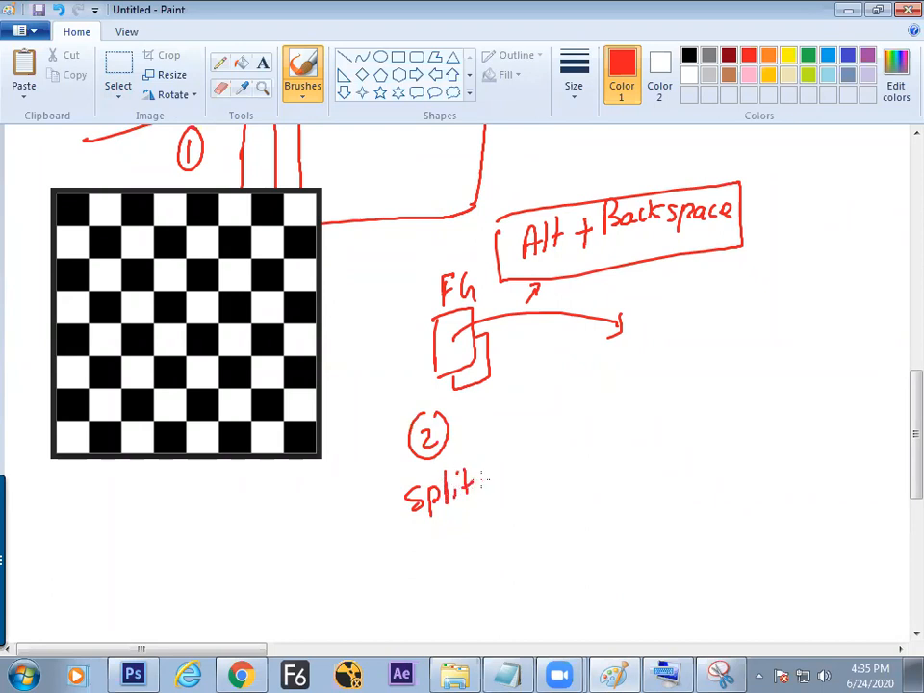
{"action": "left_click_drag", "start_coordinate": [500, 465], "coordinate": [527, 460]}
{"action": "left_click_drag", "start_coordinate": [539, 441], "coordinate": [539, 456]}
{"action": "left_click_drag", "start_coordinate": [591, 409], "coordinate": [575, 462]}
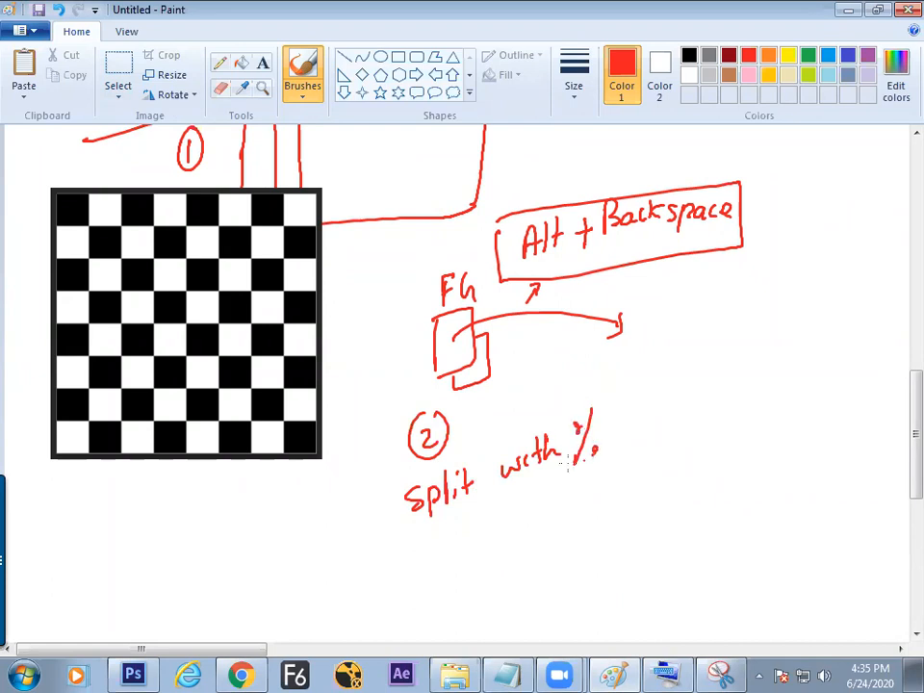
Step: Underline the "Split with %" note and handwrite "equal division." beneath it
{"action": "left_click_drag", "start_coordinate": [402, 531], "coordinate": [623, 452]}
{"action": "mouse_move", "coordinate": [530, 518]}
{"action": "left_mouse_down"}
{"action": "mouse_move", "coordinate": [542, 524]}
{"action": "mouse_move", "coordinate": [570, 503]}
{"action": "mouse_move", "coordinate": [599, 502]}
{"action": "left_mouse_up"}
{"action": "mouse_move", "coordinate": [655, 460]}
{"action": "left_mouse_down"}
{"action": "mouse_move", "coordinate": [688, 449]}
{"action": "mouse_move", "coordinate": [691, 467]}
{"action": "mouse_move", "coordinate": [707, 438]}
{"action": "mouse_move", "coordinate": [736, 441]}
{"action": "left_mouse_up"}
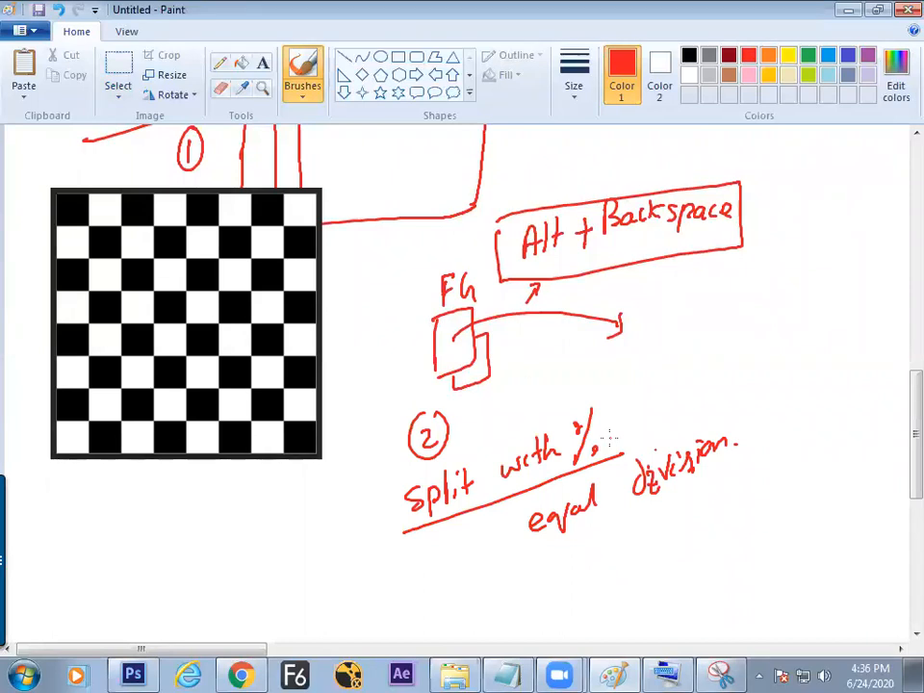
Step: Return to Photoshop and capture the red, white and blue canvas as a new snip with the Snipping Tool
{"action": "key", "text": "alt+Tab"}
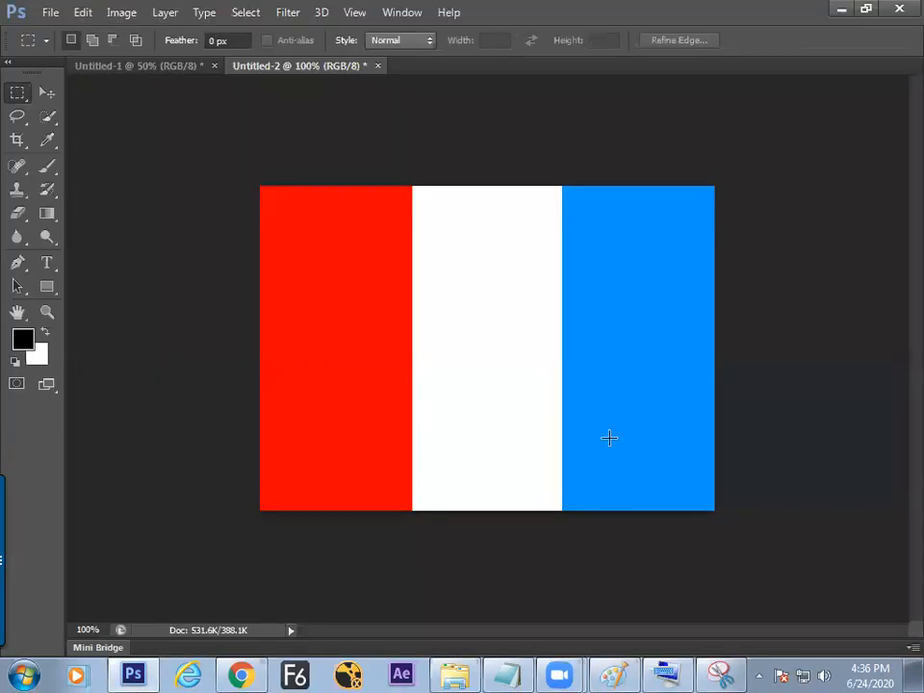
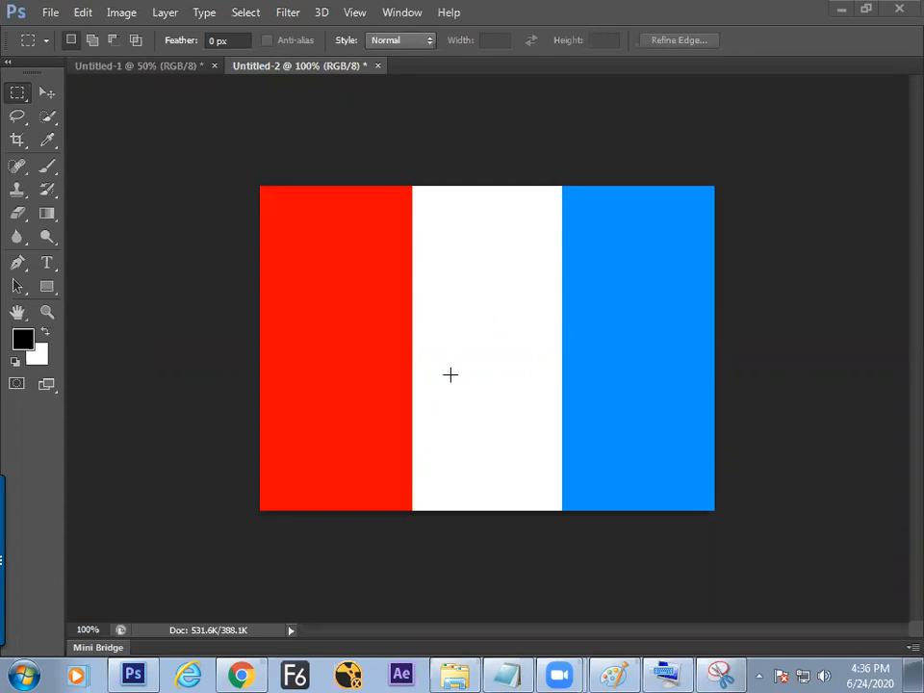
{"action": "left_click", "coordinate": [615, 672]}
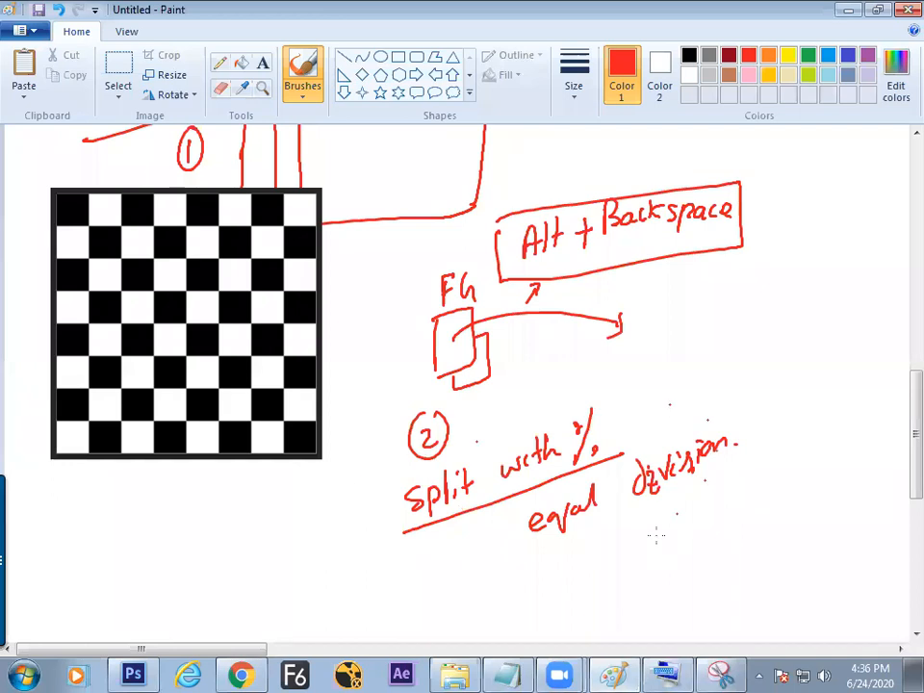
{"action": "left_click", "coordinate": [717, 673]}
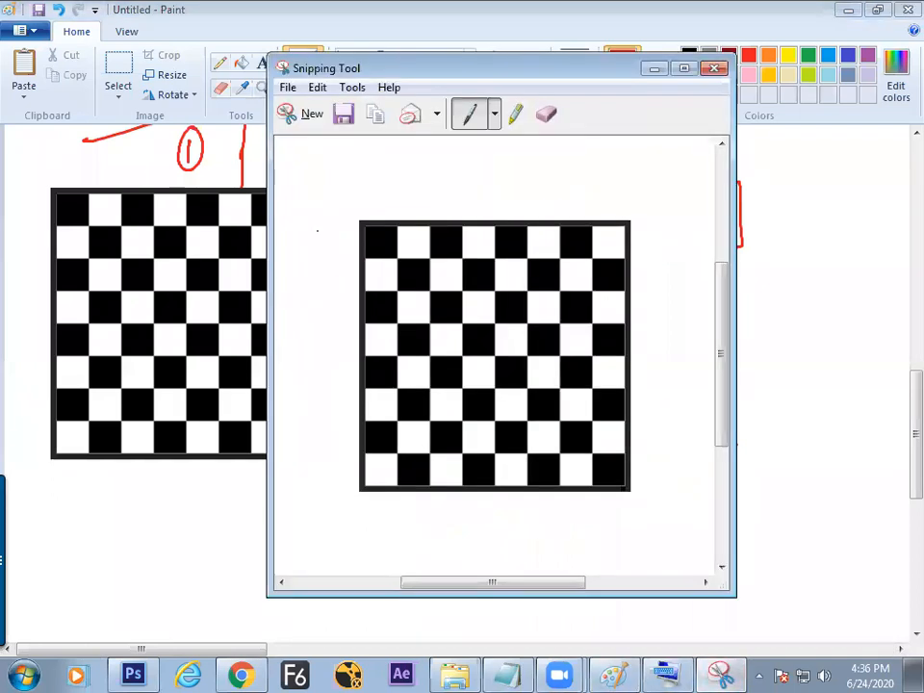
{"action": "left_click", "coordinate": [134, 673]}
{"action": "left_click", "coordinate": [717, 672]}
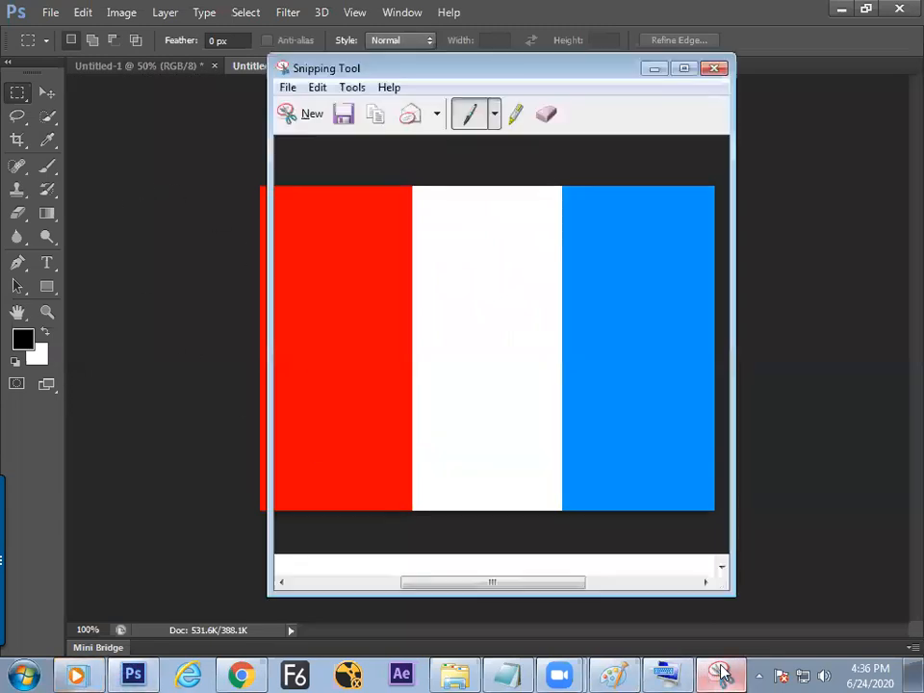
{"action": "left_click", "coordinate": [306, 116]}
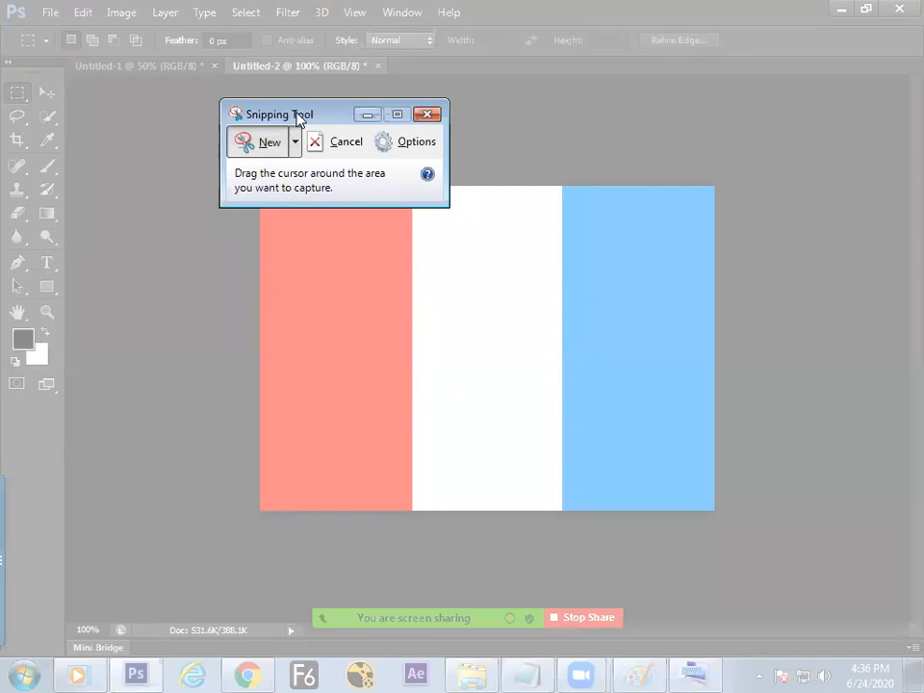
{"action": "left_click_drag", "start_coordinate": [299, 120], "coordinate": [156, 117]}
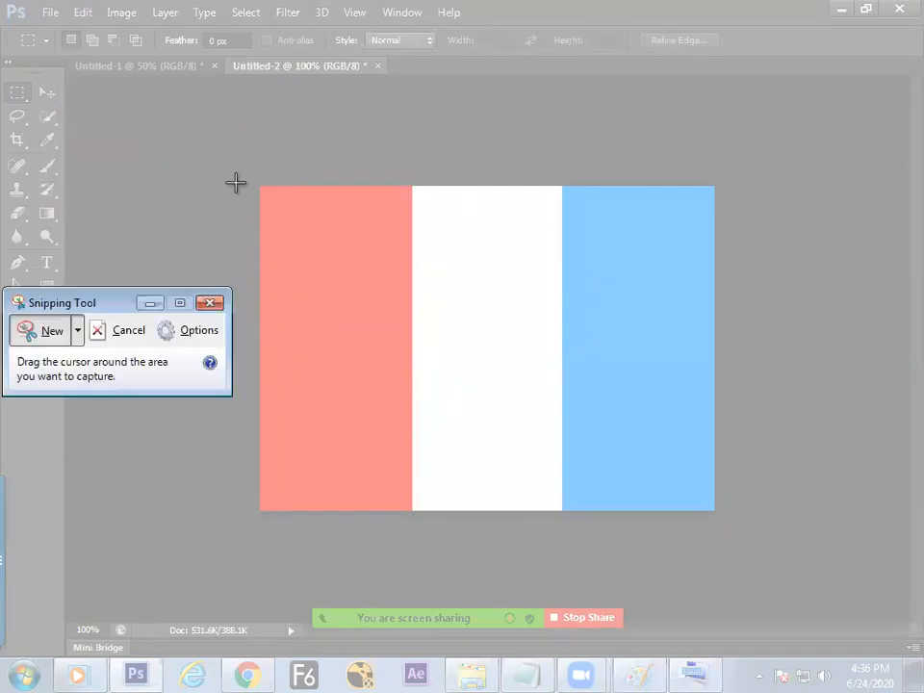
{"action": "left_click_drag", "start_coordinate": [249, 173], "coordinate": [729, 525]}
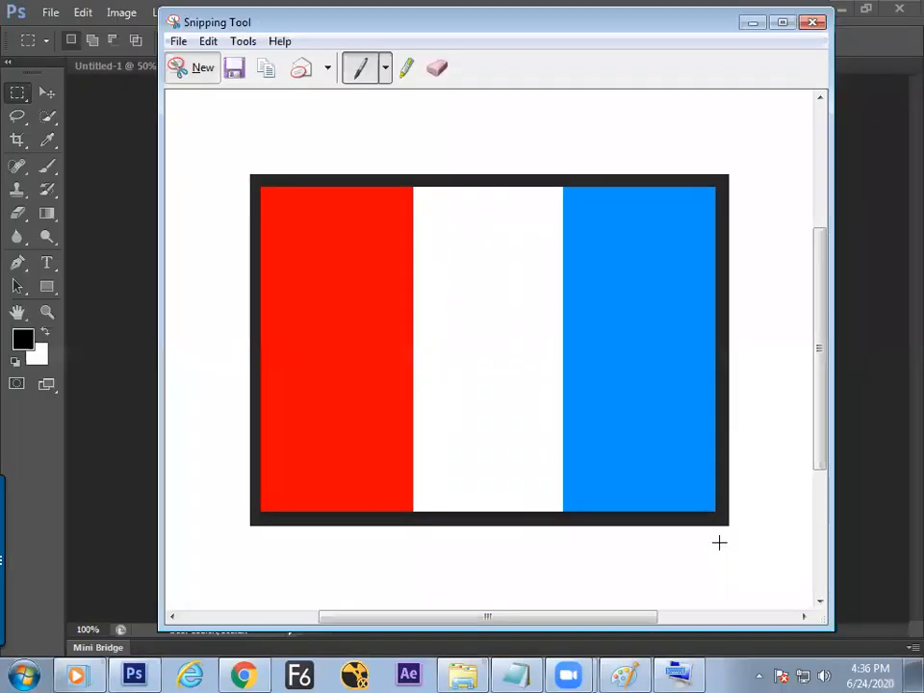
Step: Paste the captured three-column image into the Paint notes and move it below the chessboard picture
{"action": "left_click", "coordinate": [614, 673]}
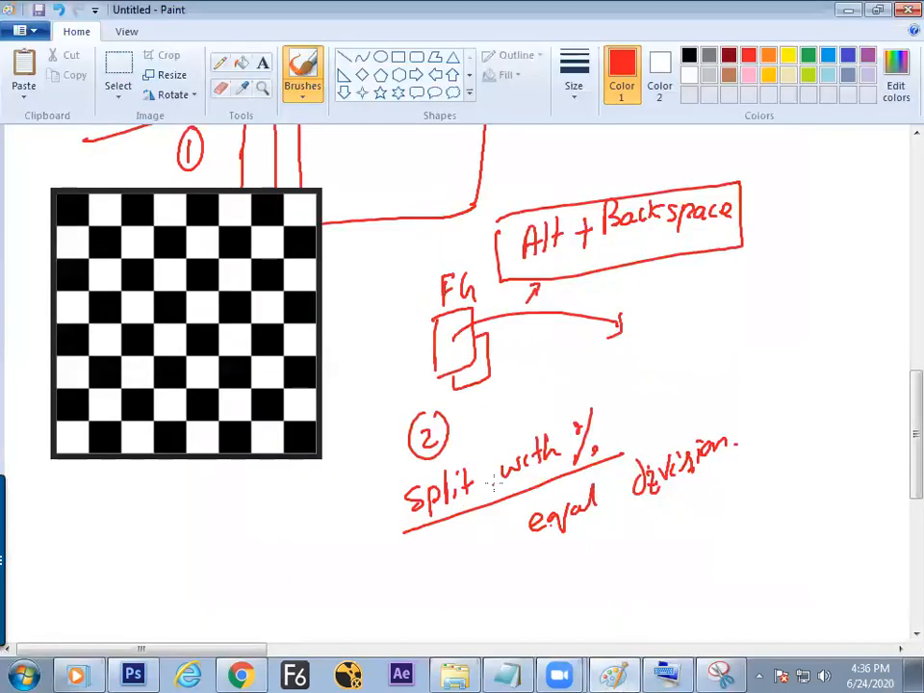
{"action": "key", "text": "ctrl+v"}
{"action": "left_click_drag", "start_coordinate": [278, 249], "coordinate": [264, 516]}
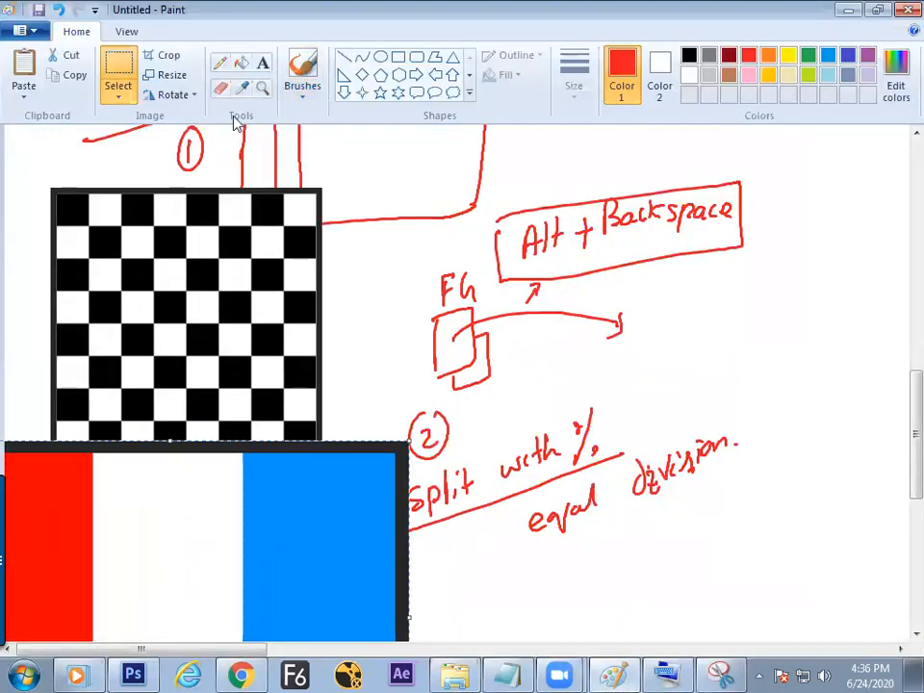
Step: Scale the pasted red, white and blue image to 50 percent and place it directly below the chessboard picture
{"action": "left_click", "coordinate": [171, 75]}
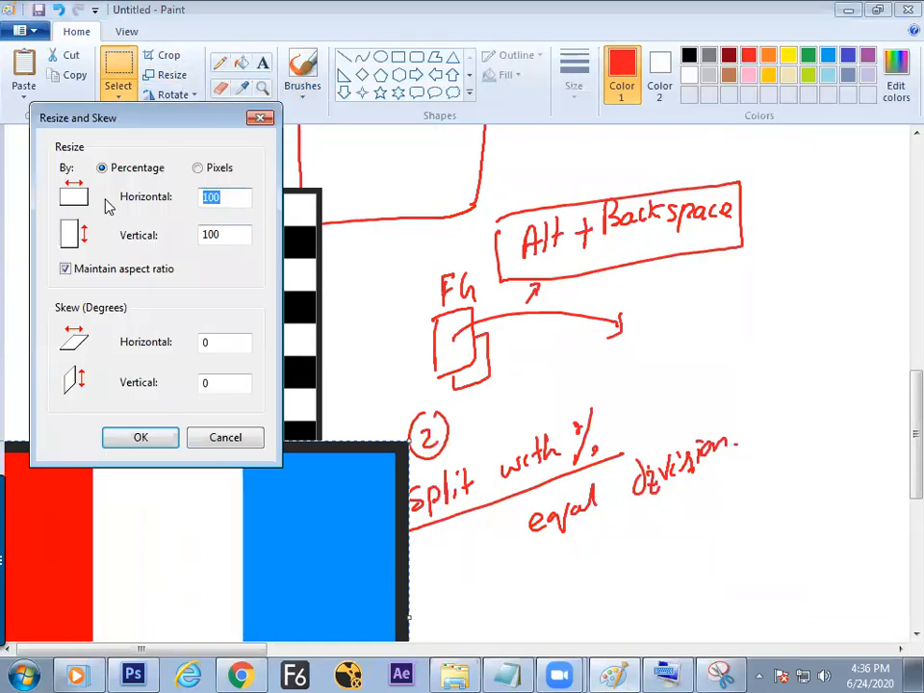
{"action": "type", "text": "50"}
{"action": "key", "text": "Return"}
{"action": "left_click_drag", "start_coordinate": [200, 458], "coordinate": [252, 548]}
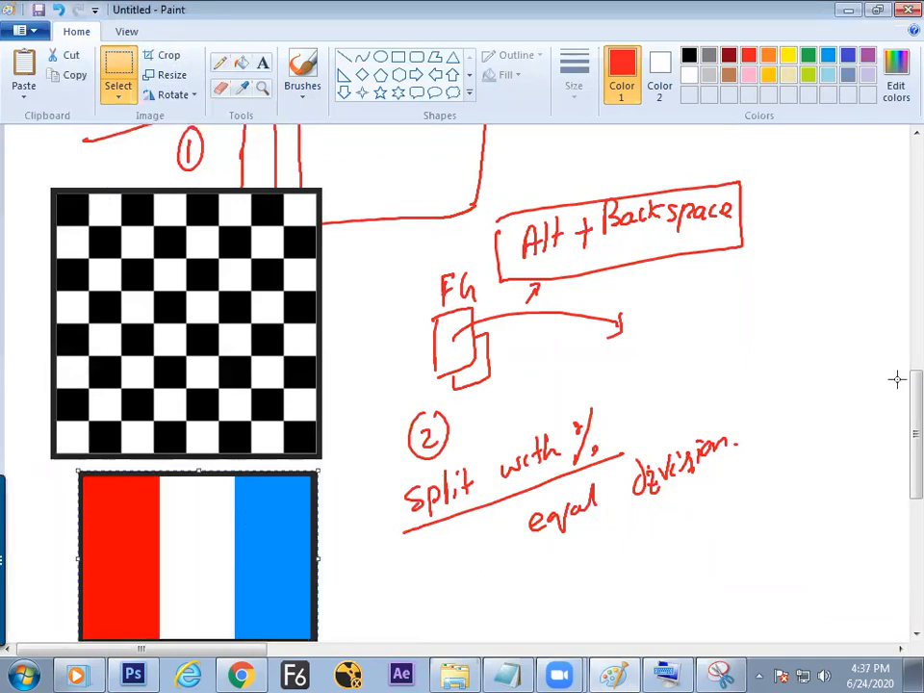
{"action": "scroll", "coordinate": [897, 397], "scroll_direction": "up", "scroll_amount": 1}
{"action": "scroll", "coordinate": [897, 397], "scroll_direction": "down", "scroll_amount": 5}
{"action": "left_click", "coordinate": [779, 454]}
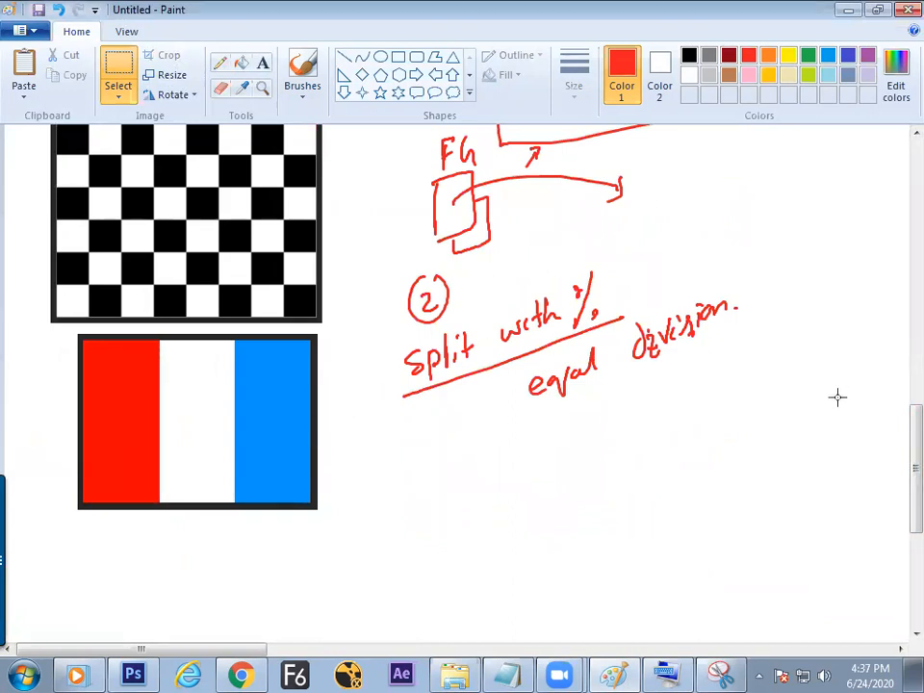
Step: Switch to Photoshop and create a new white document with the Default Photoshop Size preset, 7 by 5 inches at 72 pixels/inch
{"action": "scroll", "coordinate": [898, 444], "scroll_direction": "up", "scroll_amount": 20}
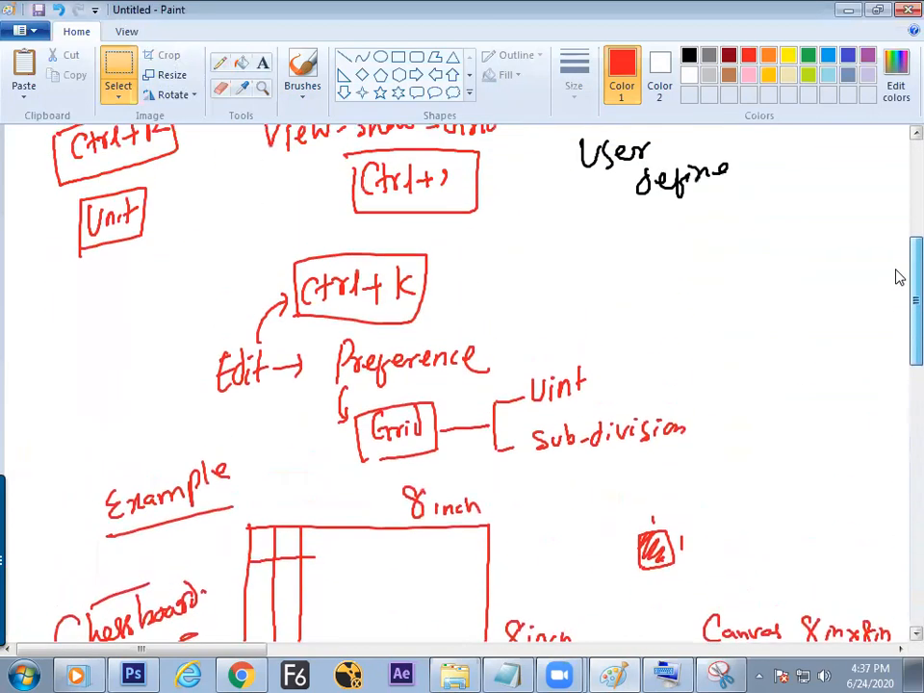
{"action": "key", "text": "alt+Tab"}
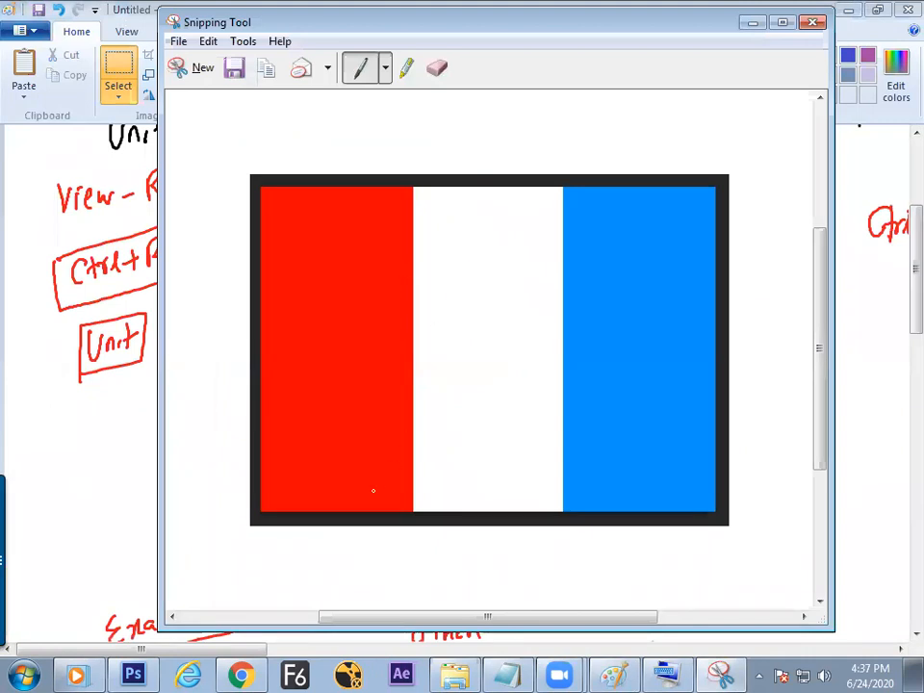
{"action": "left_click", "coordinate": [133, 674]}
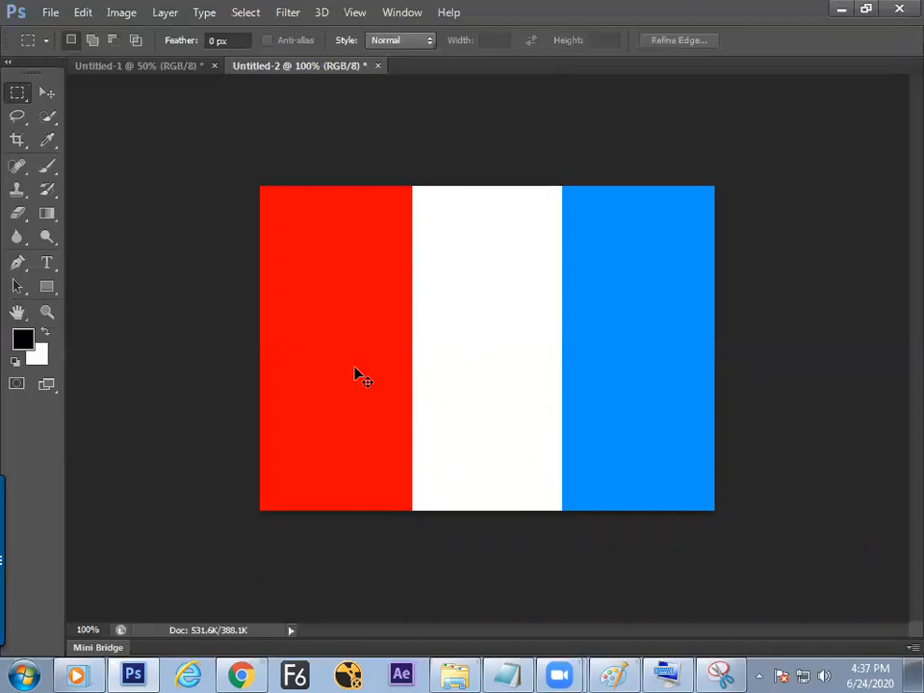
{"action": "key", "text": "ctrl+n"}
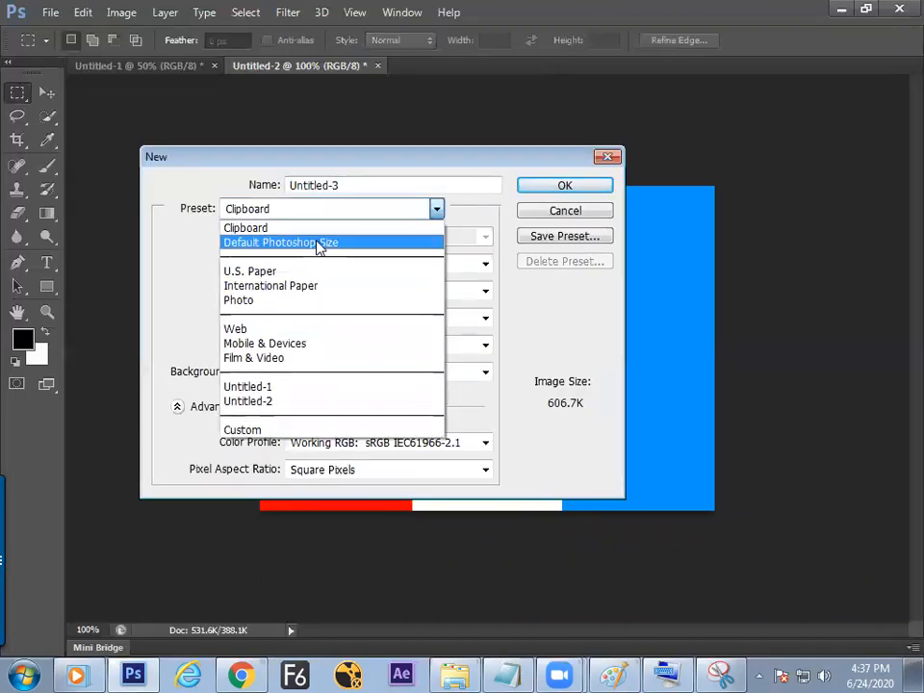
{"action": "left_click", "coordinate": [319, 241]}
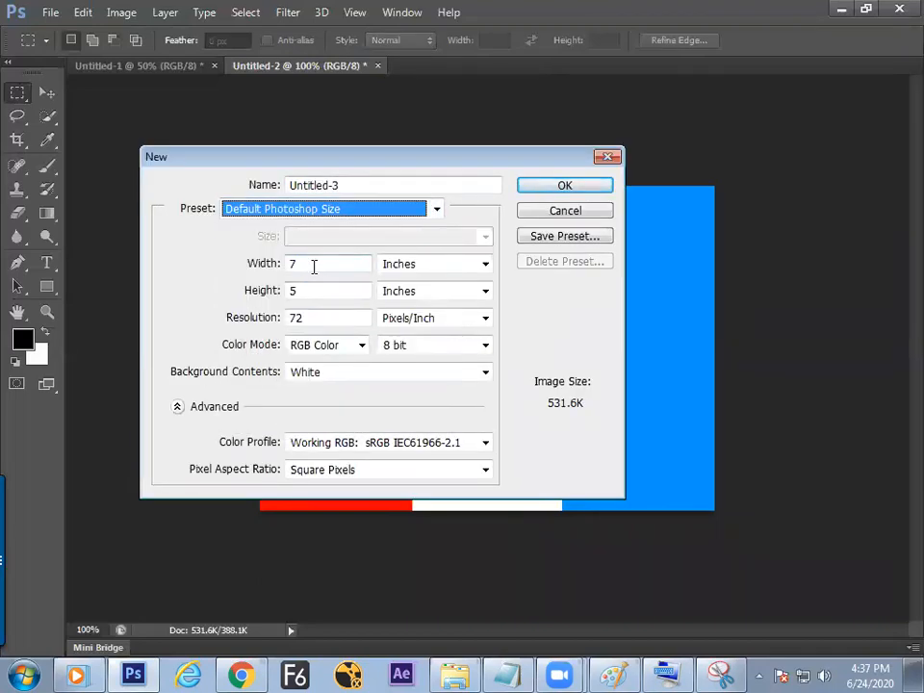
{"action": "left_click_drag", "start_coordinate": [305, 289], "coordinate": [243, 317]}
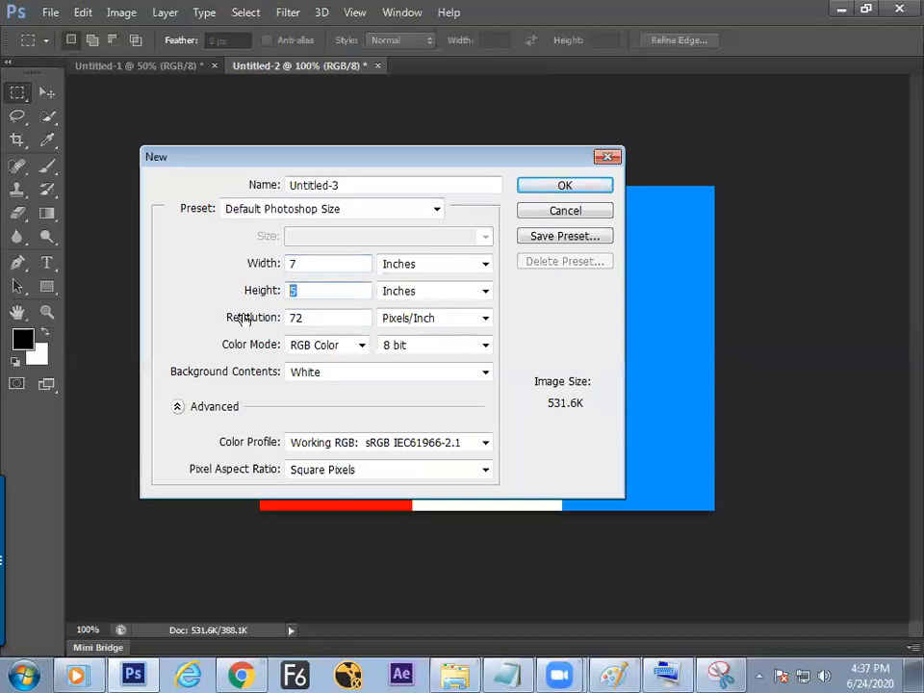
{"action": "left_click", "coordinate": [556, 188]}
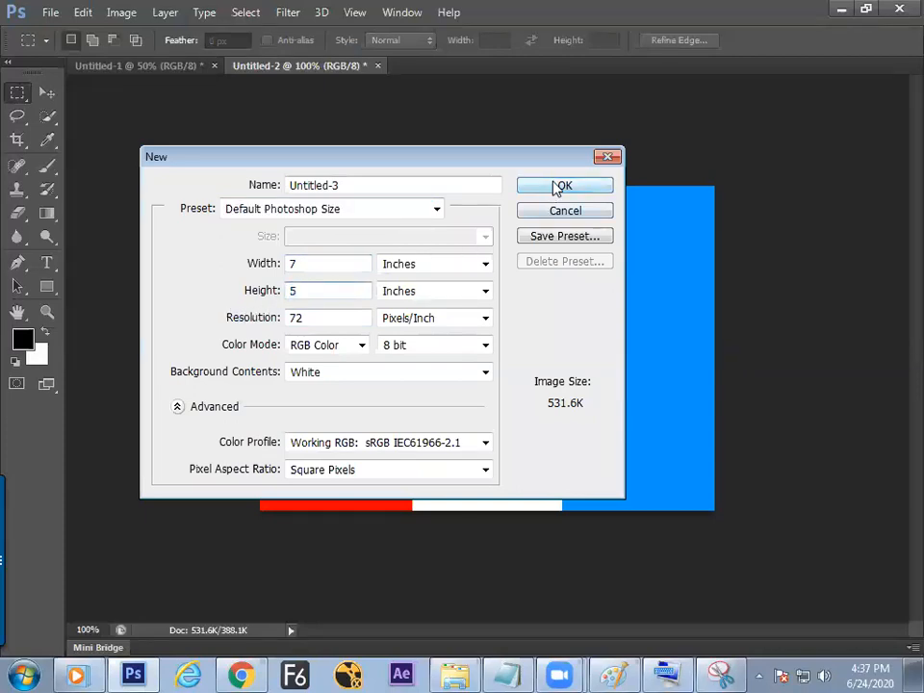
Step: Show the grid on the new blank canvas and check its divisions at closer zoom
{"action": "key", "text": "ctrl+apostrophe"}
{"action": "key", "text": "ctrl+plus"}
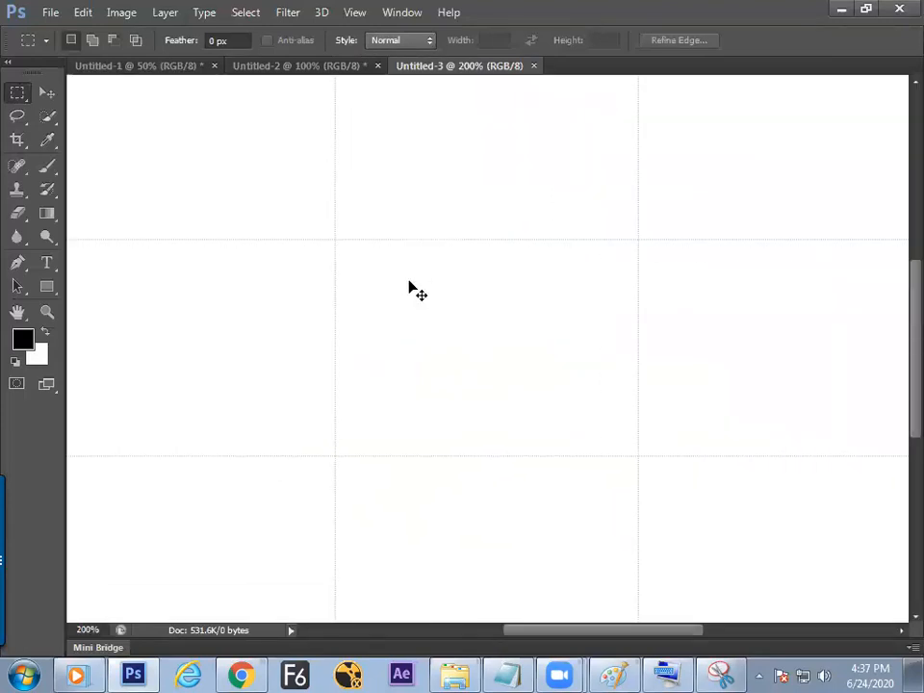
{"action": "key", "text": "ctrl+minus"}
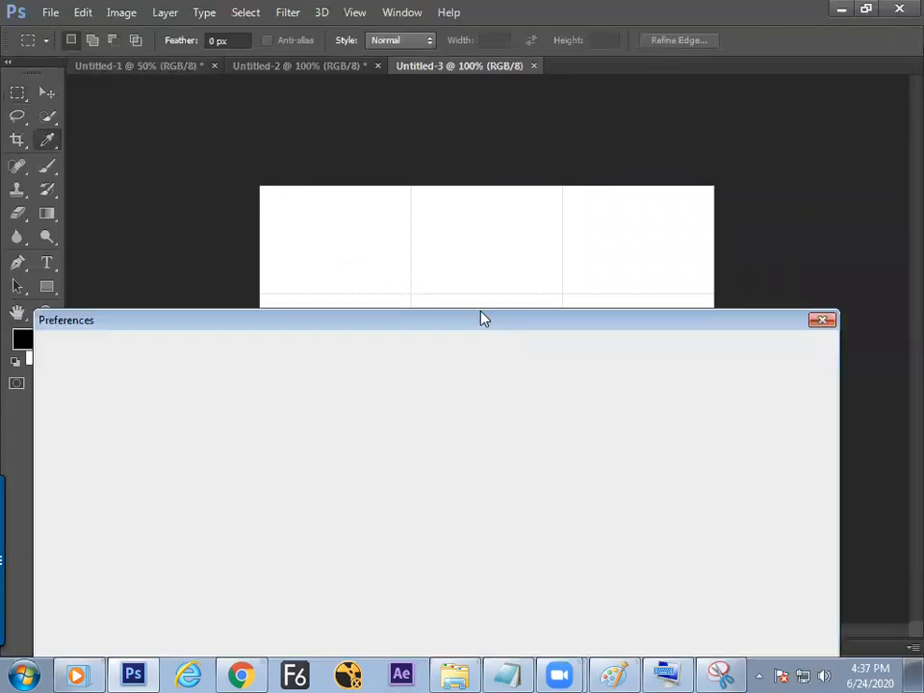
Step: Set the grid preferences to a gridline every 1 inch with 1 subdivision
{"action": "key", "text": "i"}
{"action": "key", "text": "ctrl+k"}
{"action": "left_click_drag", "start_coordinate": [458, 325], "coordinate": [516, 166]}
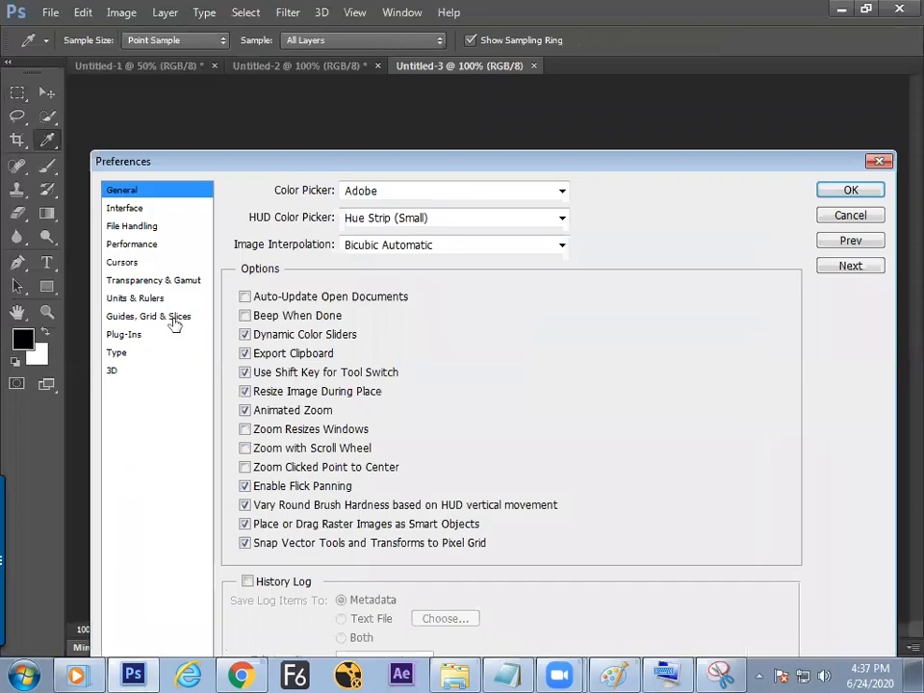
{"action": "left_click", "coordinate": [171, 325]}
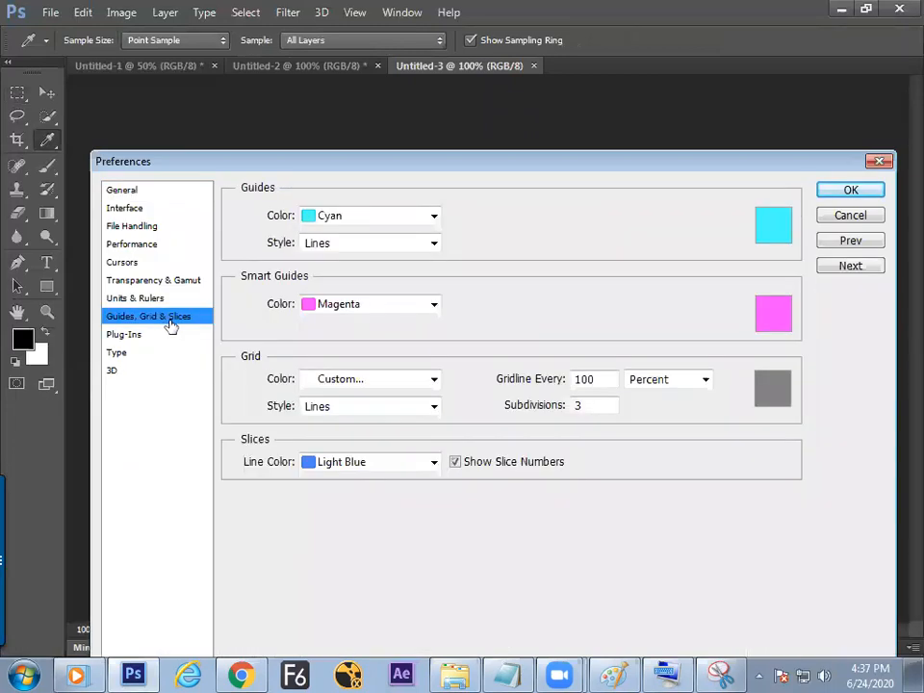
{"action": "left_click", "coordinate": [646, 382]}
{"action": "left_click", "coordinate": [644, 411]}
{"action": "left_click_drag", "start_coordinate": [588, 379], "coordinate": [499, 415]}
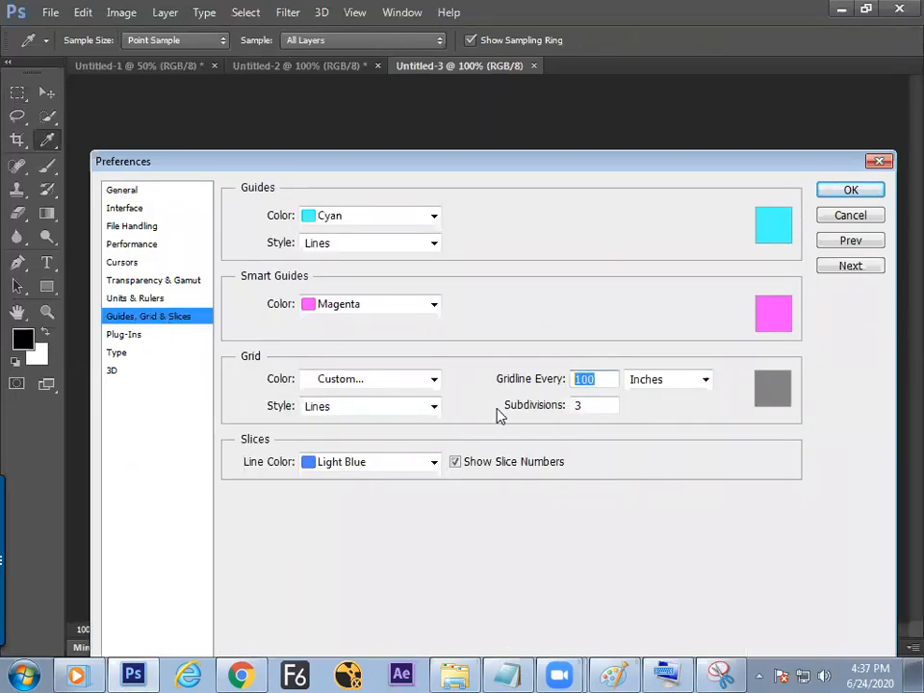
{"action": "type", "text": "1"}
{"action": "left_click", "coordinate": [579, 405]}
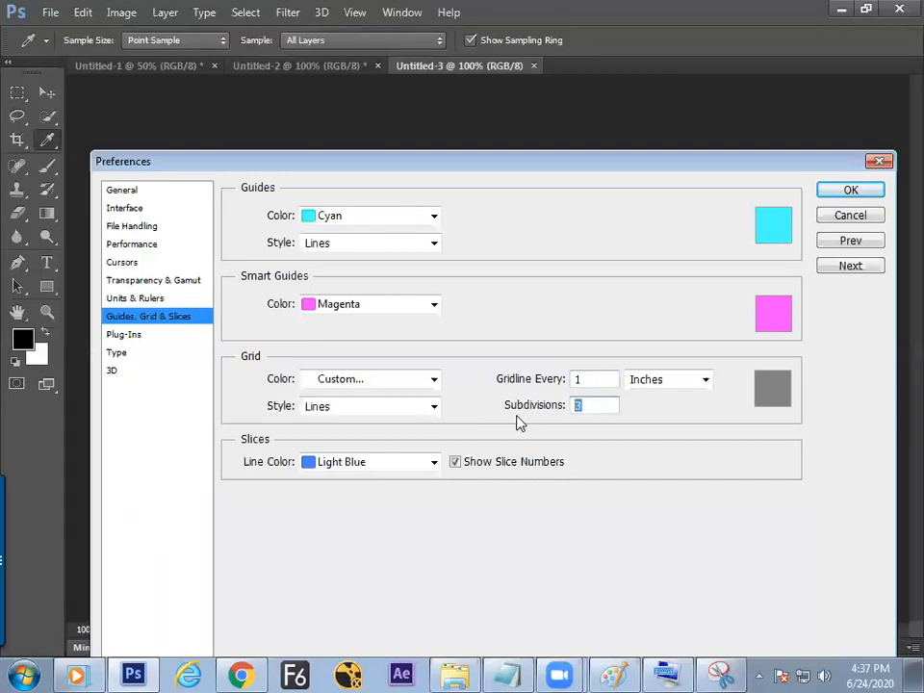
{"action": "left_click_drag", "start_coordinate": [711, 178], "coordinate": [509, 432]}
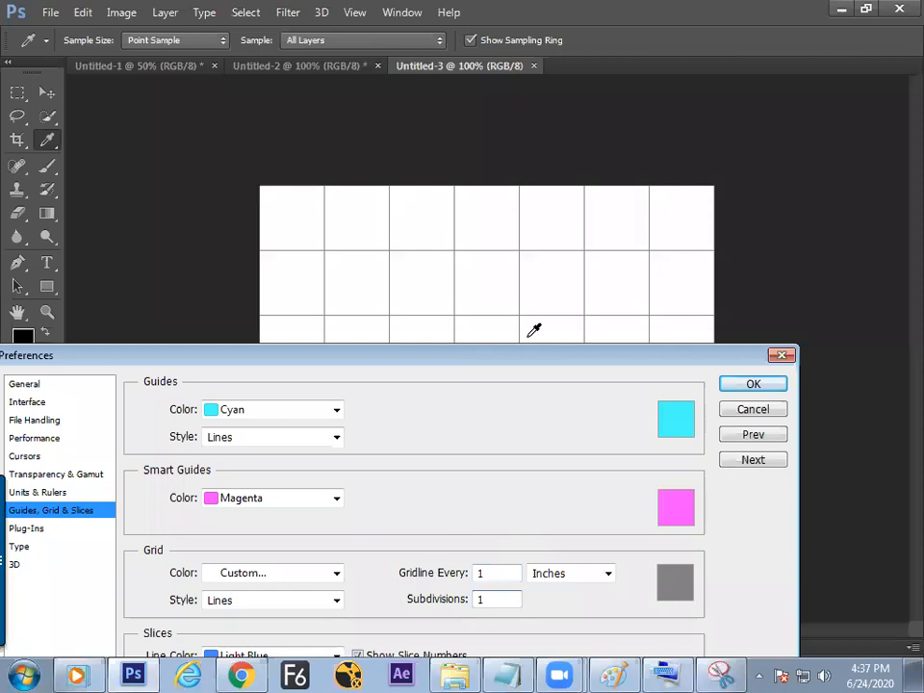
{"action": "left_click", "coordinate": [733, 385]}
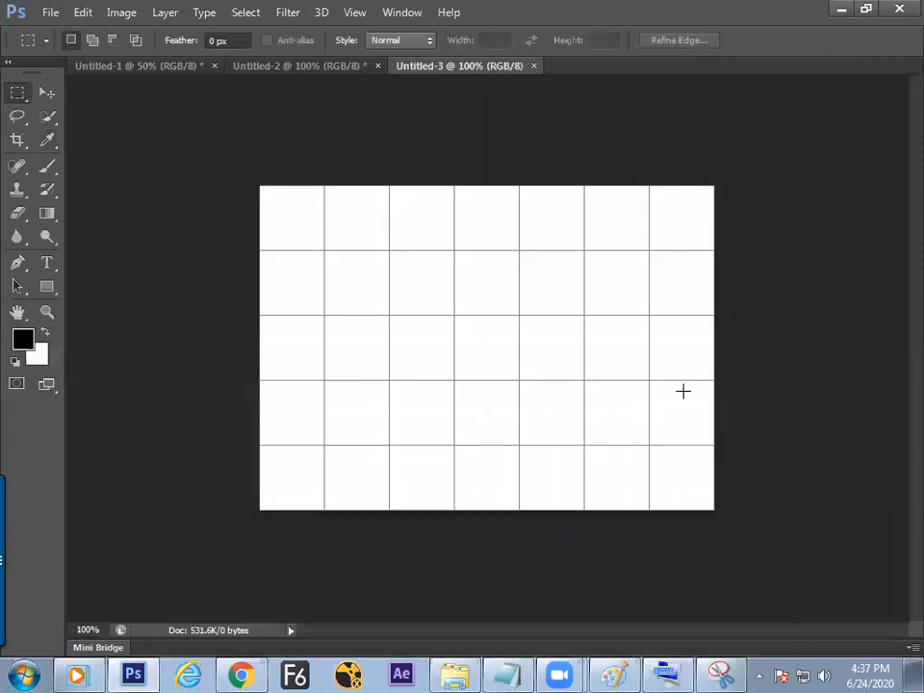
Step: Marquee-select a two-by-two block of grid squares near the middle of the canvas and start a fill on it
{"action": "key", "text": "ctrl+plus"}
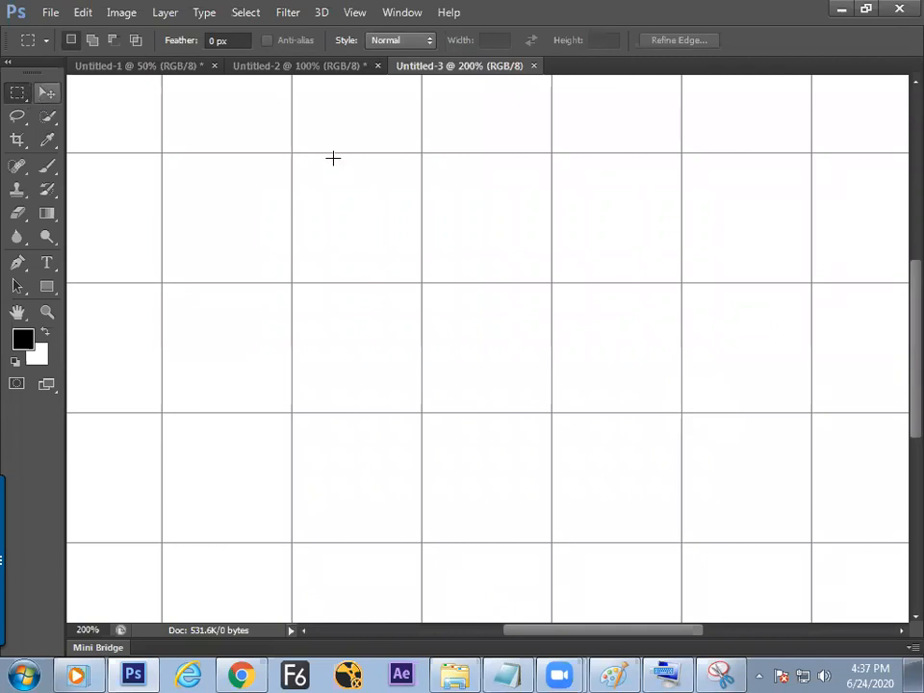
{"action": "left_click_drag", "start_coordinate": [292, 153], "coordinate": [551, 413]}
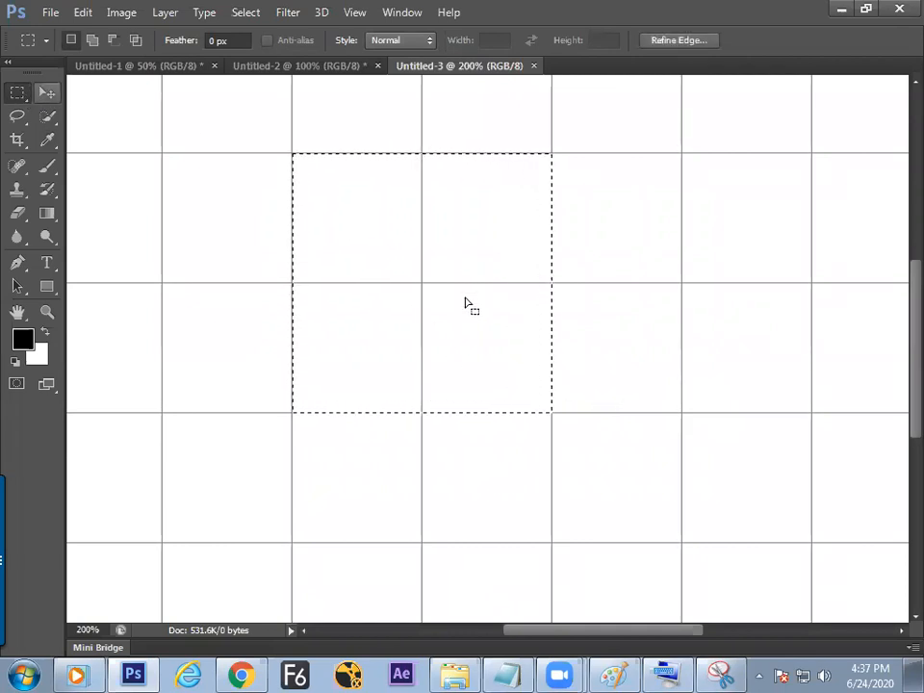
{"action": "key", "text": "shift+F5"}
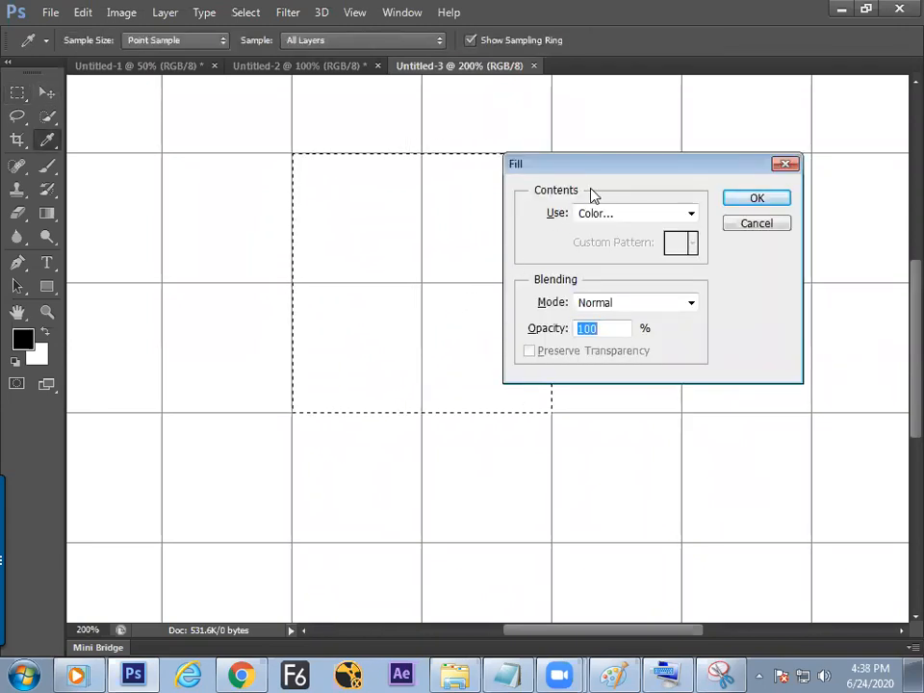
{"action": "left_click", "coordinate": [728, 224]}
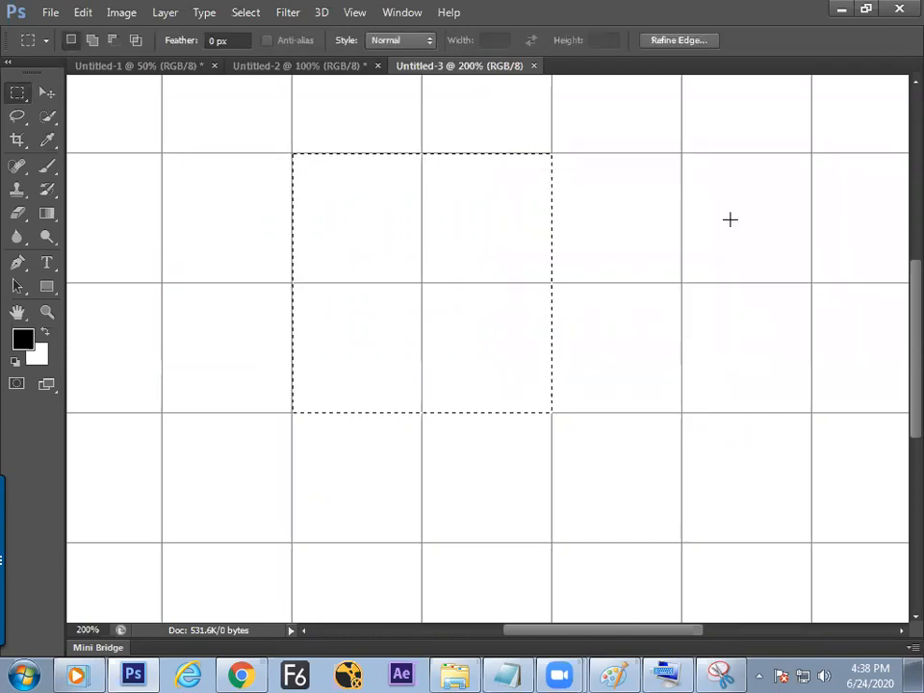
{"action": "left_click", "coordinate": [82, 13]}
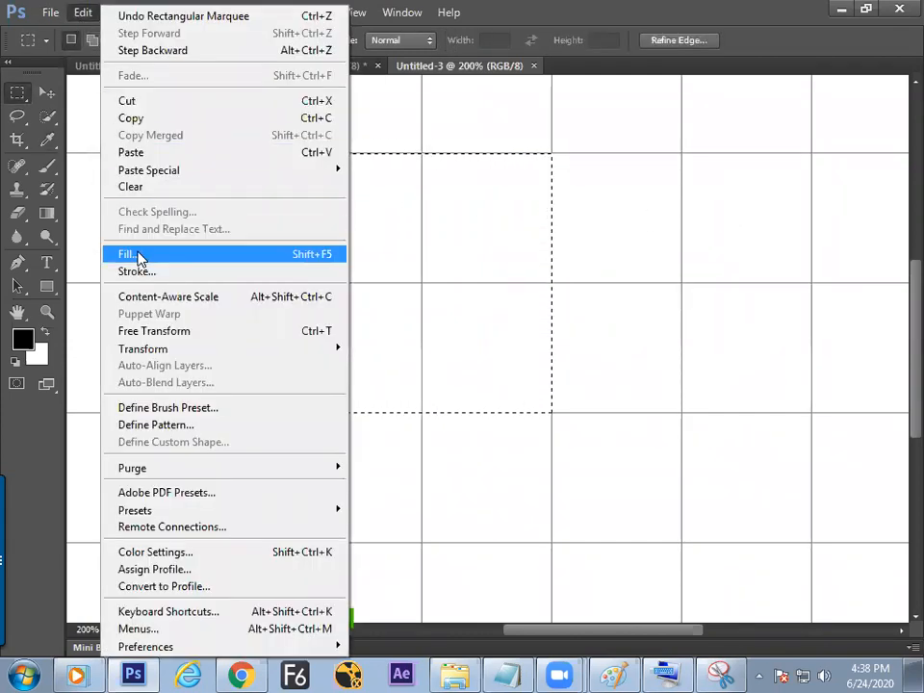
Step: Fill the two-inch square selection with the custom blue color 0600ff in Normal mode at 100% opacity
{"action": "left_click", "coordinate": [140, 256]}
{"action": "left_click", "coordinate": [739, 225]}
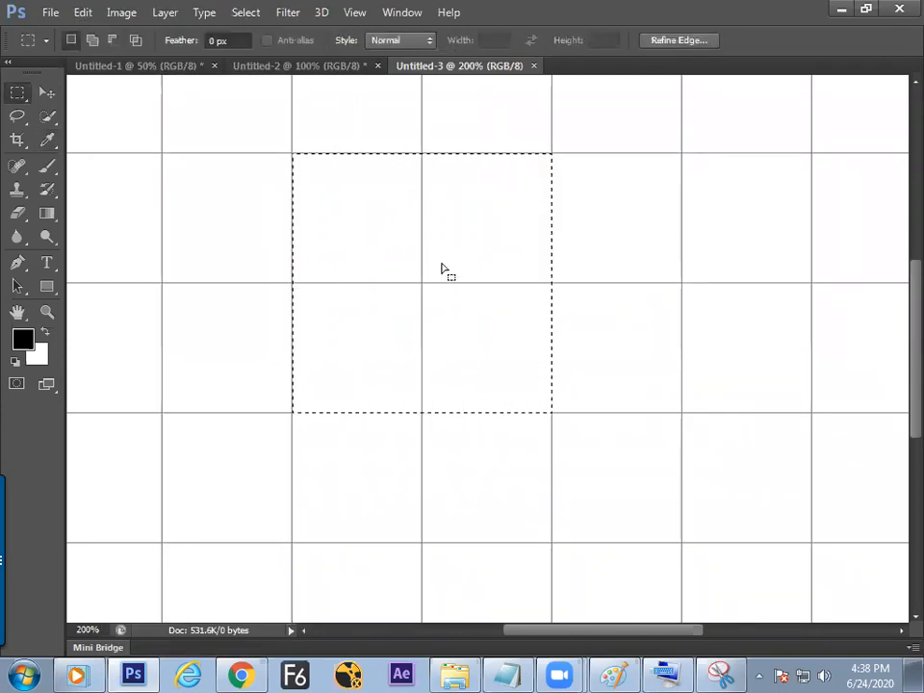
{"action": "right_click", "coordinate": [445, 269]}
{"action": "left_click", "coordinate": [483, 525]}
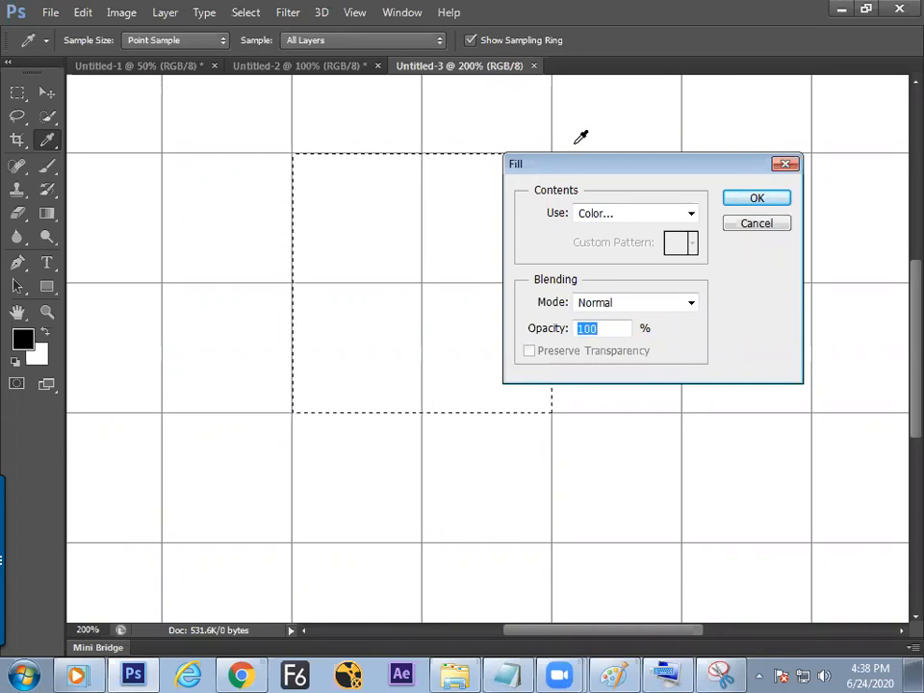
{"action": "left_click", "coordinate": [642, 218]}
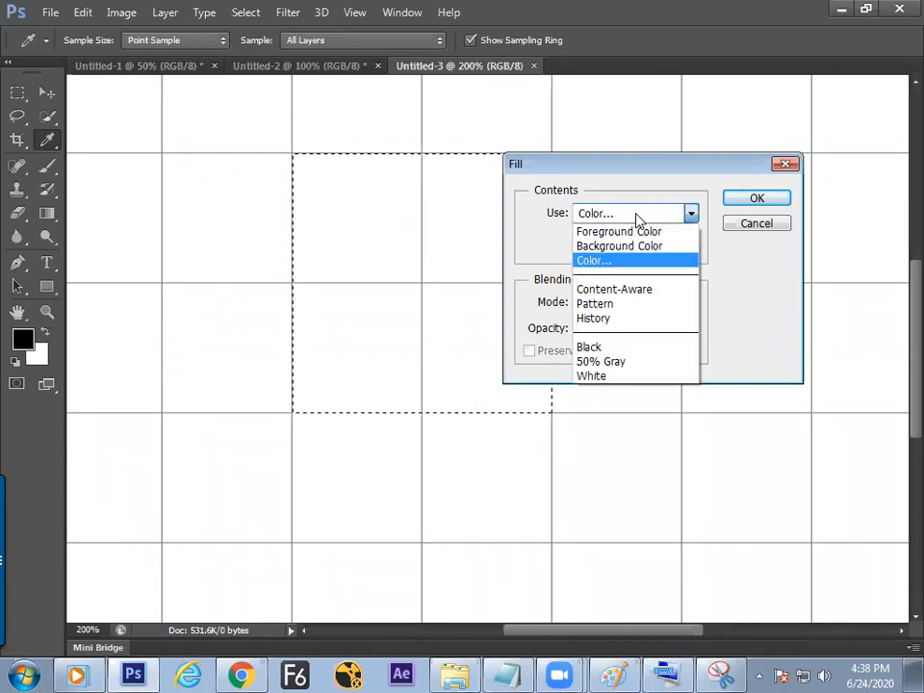
{"action": "left_click", "coordinate": [608, 270]}
{"action": "left_click_drag", "start_coordinate": [392, 462], "coordinate": [388, 434]}
{"action": "left_click", "coordinate": [542, 350]}
{"action": "left_click", "coordinate": [755, 199]}
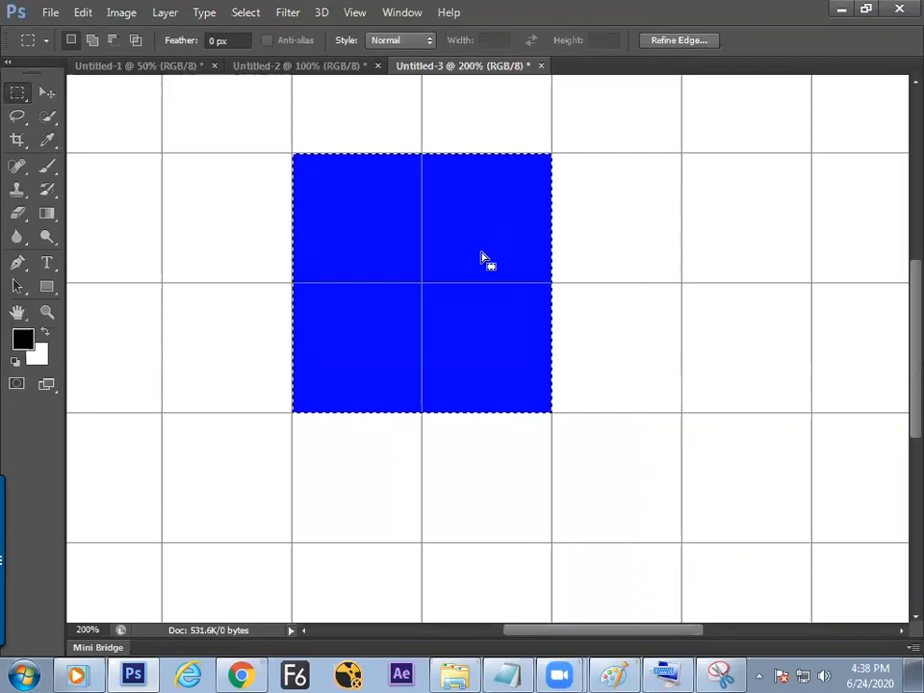
Step: Try grid subdivisions of 5 and 3, and settle on 2 subdivisions per one-inch gridline
{"action": "key", "text": "ctrl+k"}
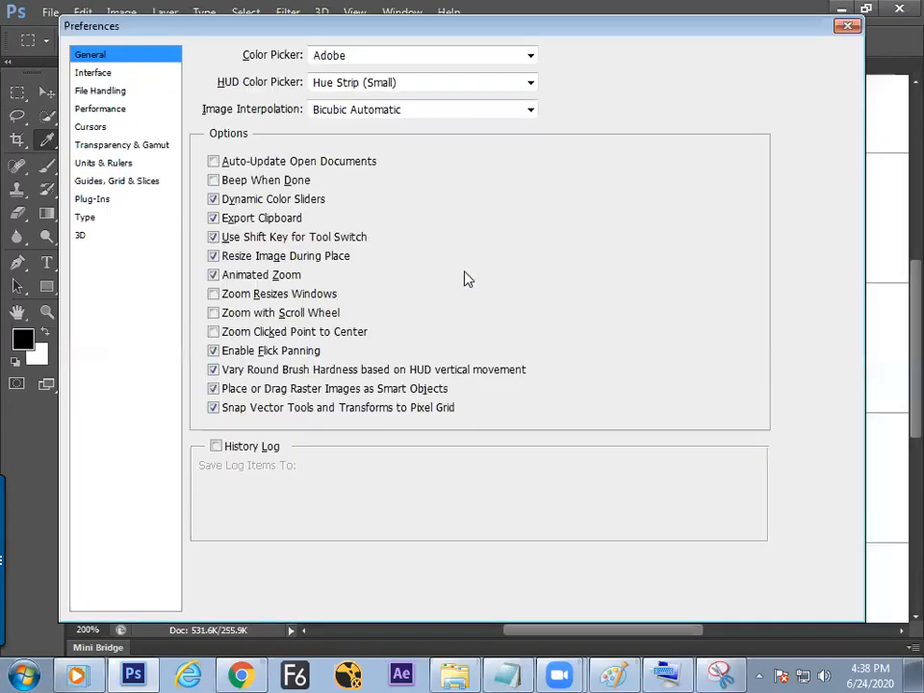
{"action": "left_click", "coordinate": [120, 183]}
{"action": "left_click", "coordinate": [539, 271]}
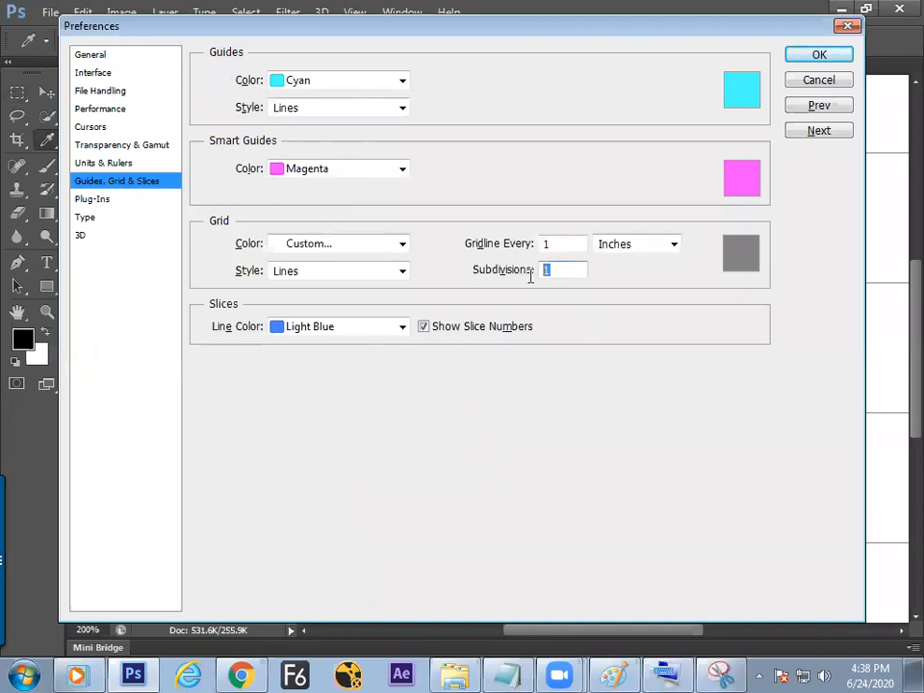
{"action": "left_click_drag", "start_coordinate": [600, 38], "coordinate": [552, 295]}
{"action": "type", "text": "5"}
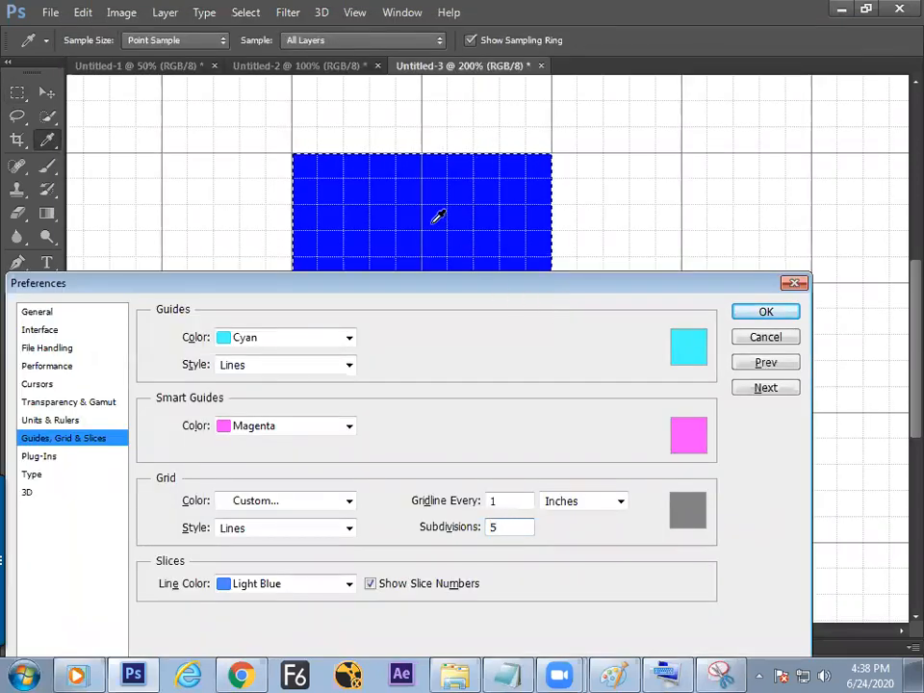
{"action": "key", "text": "BackSpace"}
{"action": "type", "text": "3"}
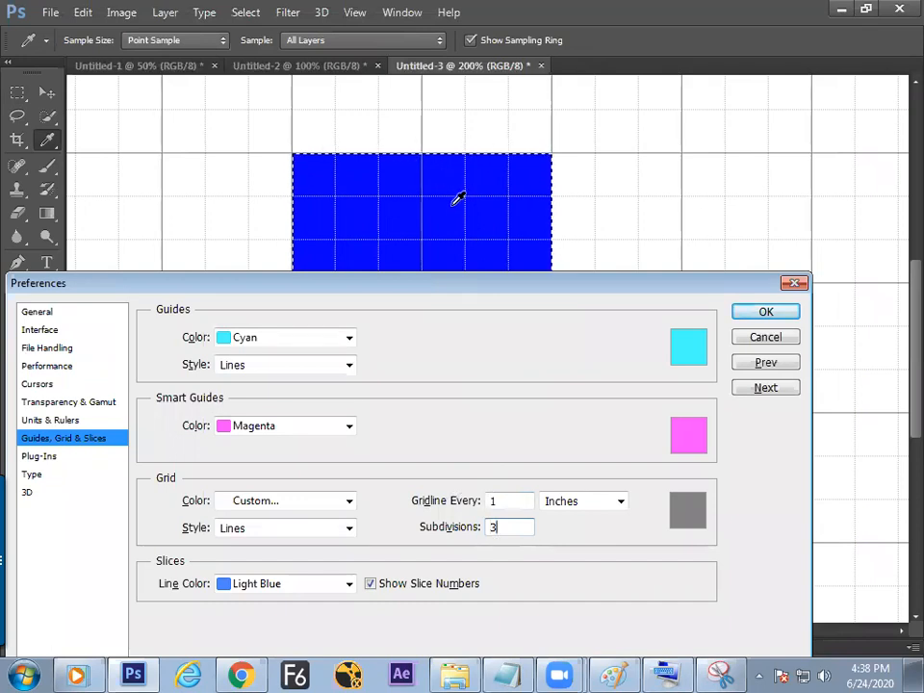
{"action": "key", "text": "BackSpace"}
{"action": "type", "text": "2"}
{"action": "left_click", "coordinate": [747, 315]}
{"action": "key", "text": "m"}
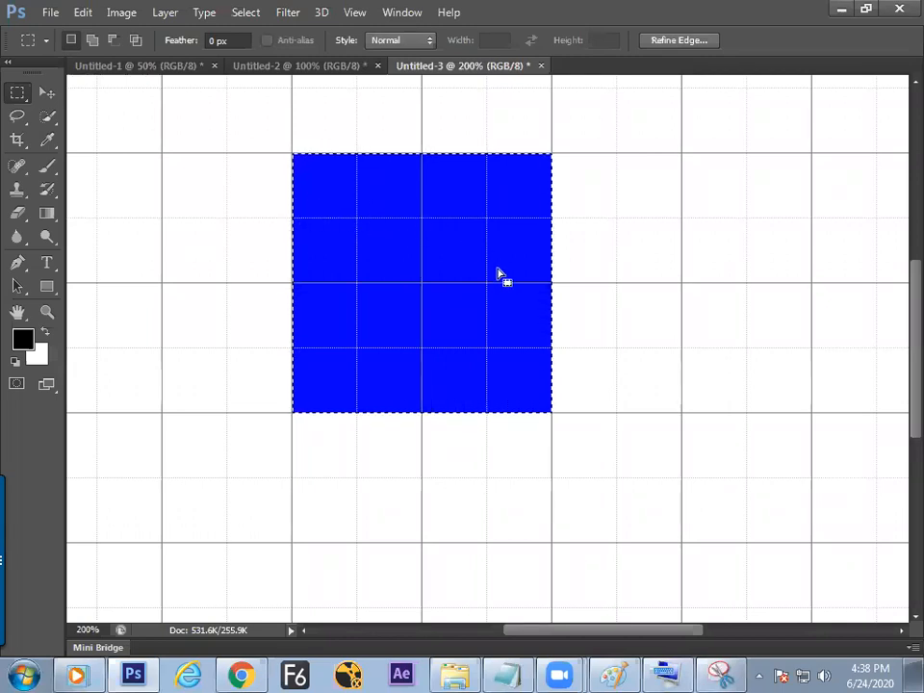
Step: Select the central one-inch square inside the blue square, fill it with the background color, and deselect
{"action": "left_click", "coordinate": [455, 300]}
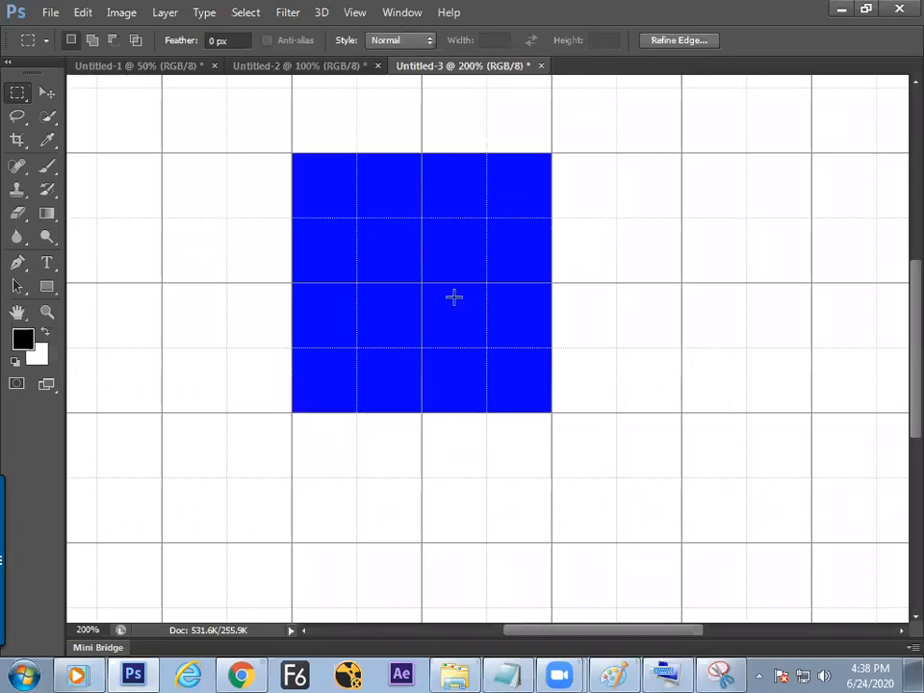
{"action": "left_click_drag", "start_coordinate": [357, 218], "coordinate": [486, 347]}
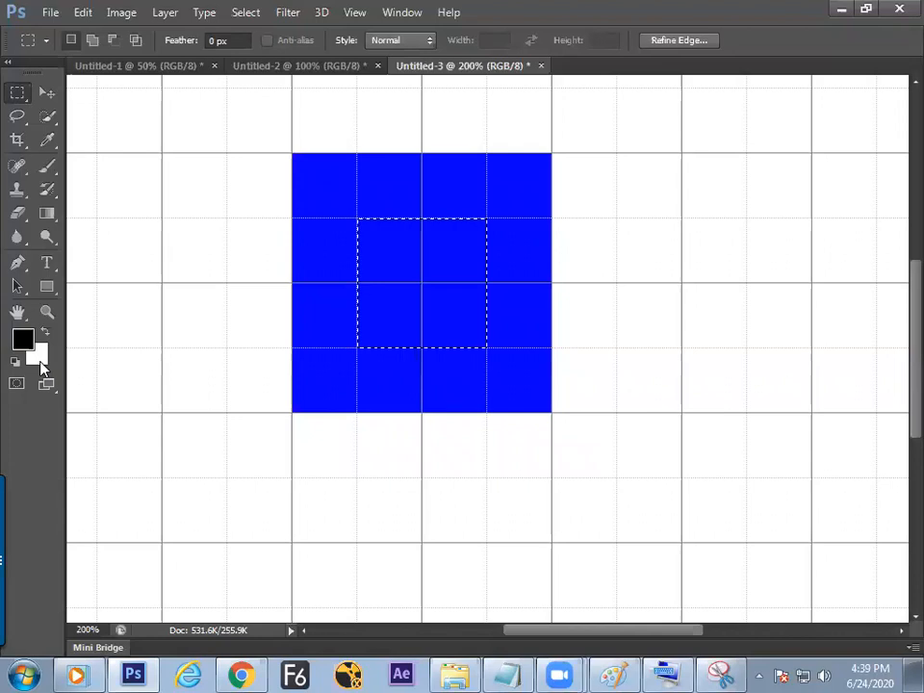
{"action": "key", "text": "Delete"}
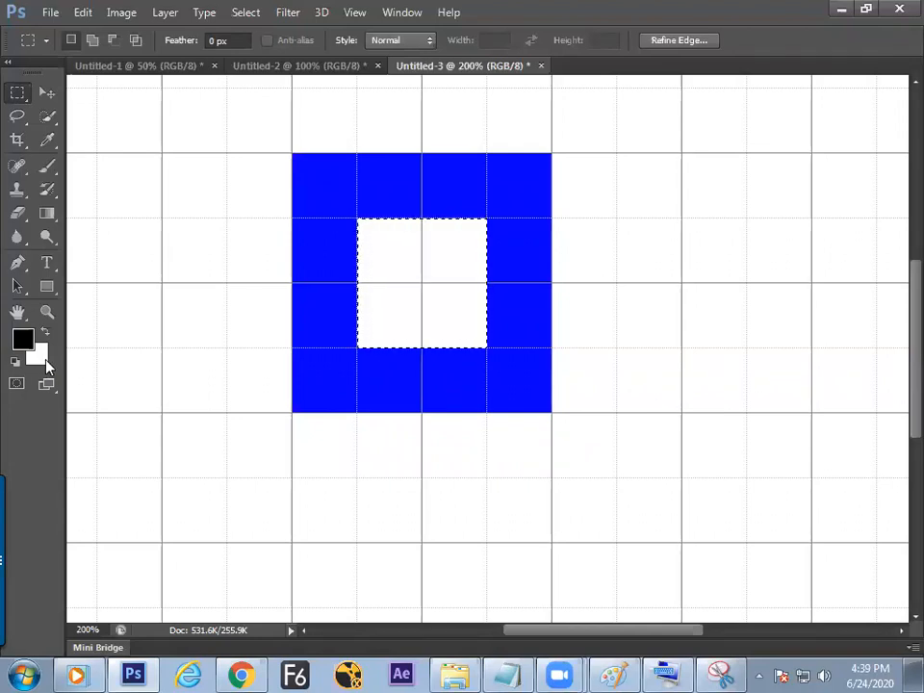
{"action": "key", "text": "ctrl+z"}
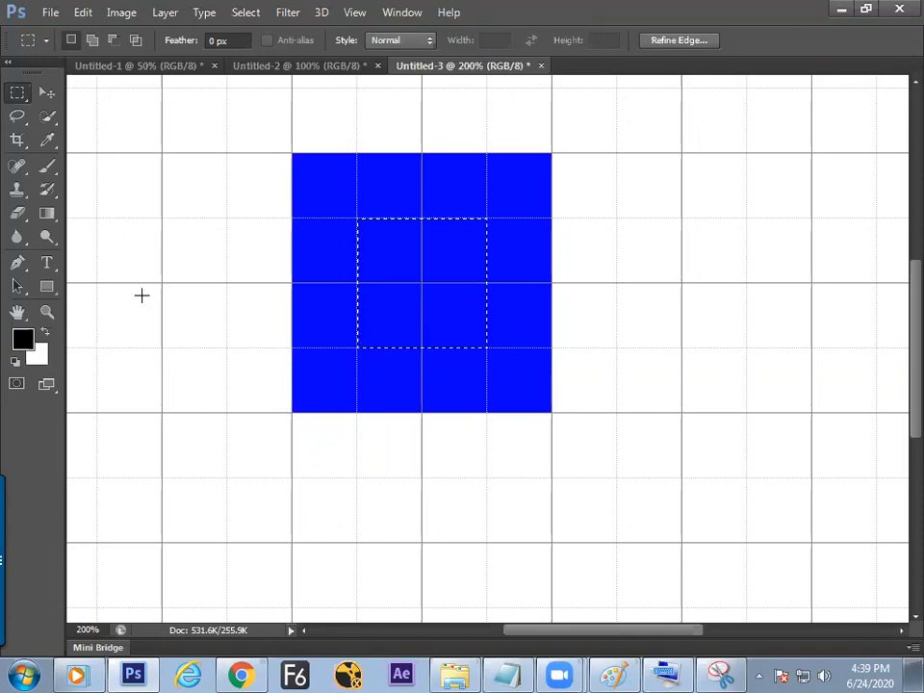
{"action": "right_click", "coordinate": [382, 275]}
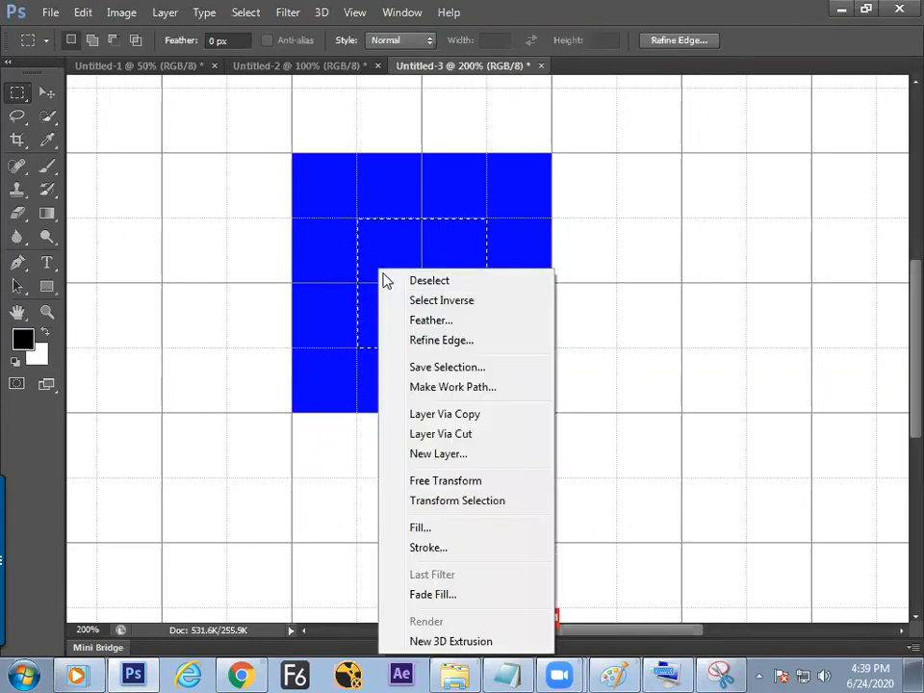
{"action": "left_click", "coordinate": [418, 529]}
{"action": "left_click", "coordinate": [635, 214]}
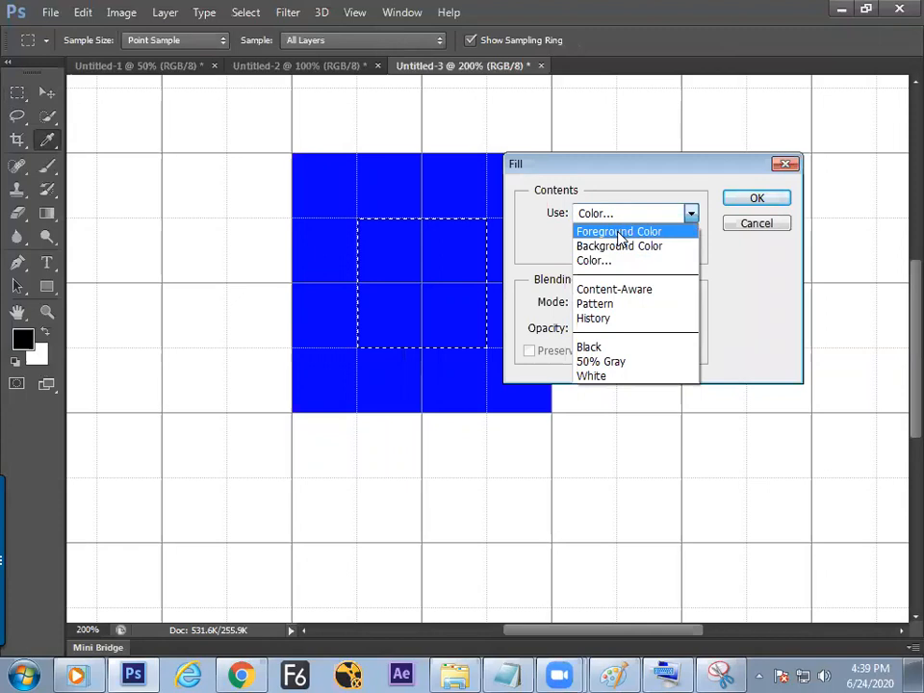
{"action": "left_click", "coordinate": [615, 248]}
{"action": "left_click", "coordinate": [727, 202]}
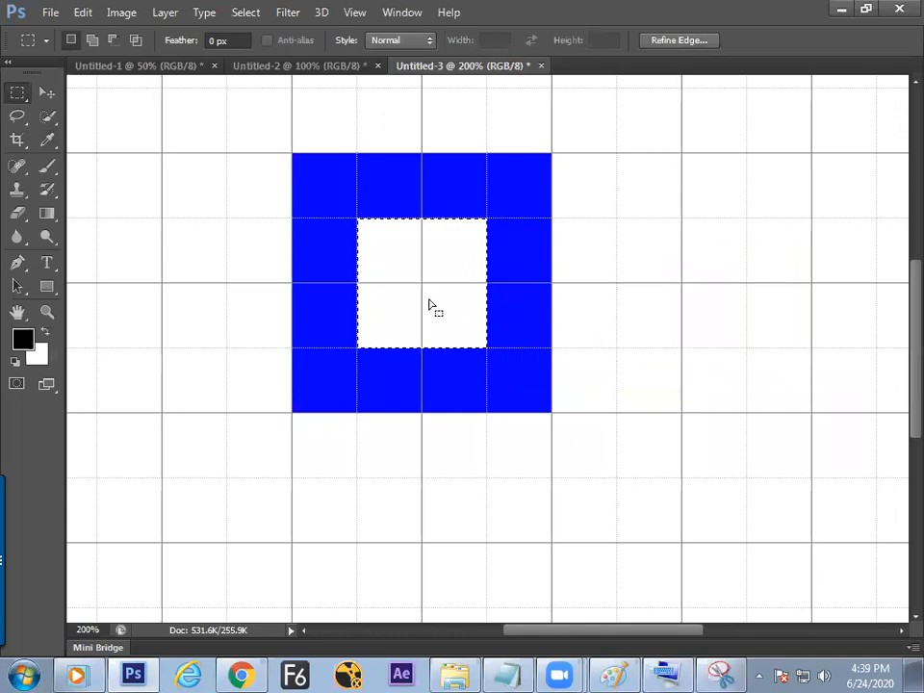
{"action": "left_click", "coordinate": [371, 272]}
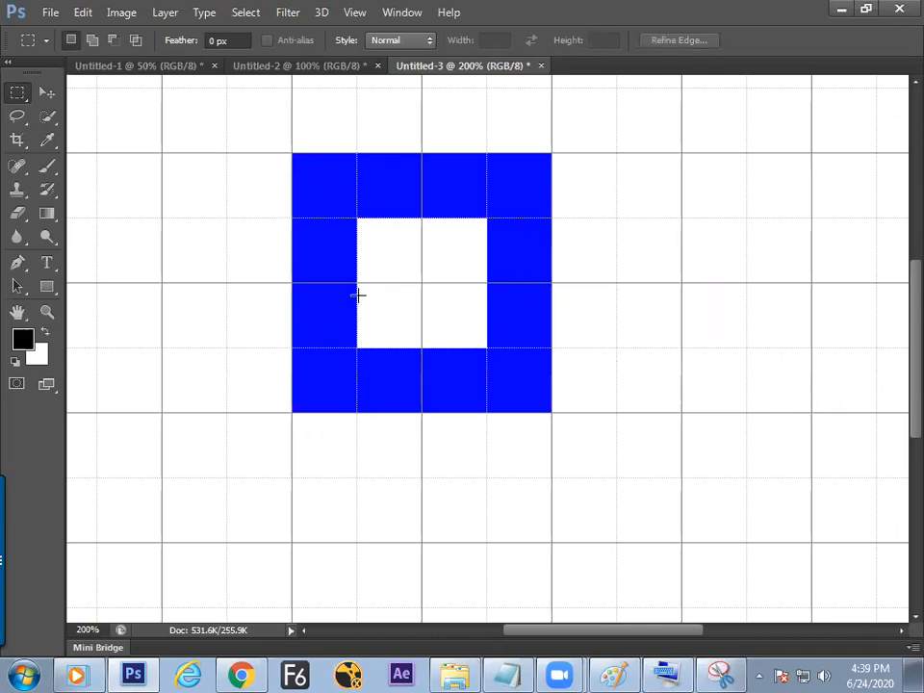
Step: Try 4 grid subdivisions in the preferences, and settle on 6 subdivisions per one-inch gridline
{"action": "key", "text": "i"}
{"action": "key", "text": "ctrl+k"}
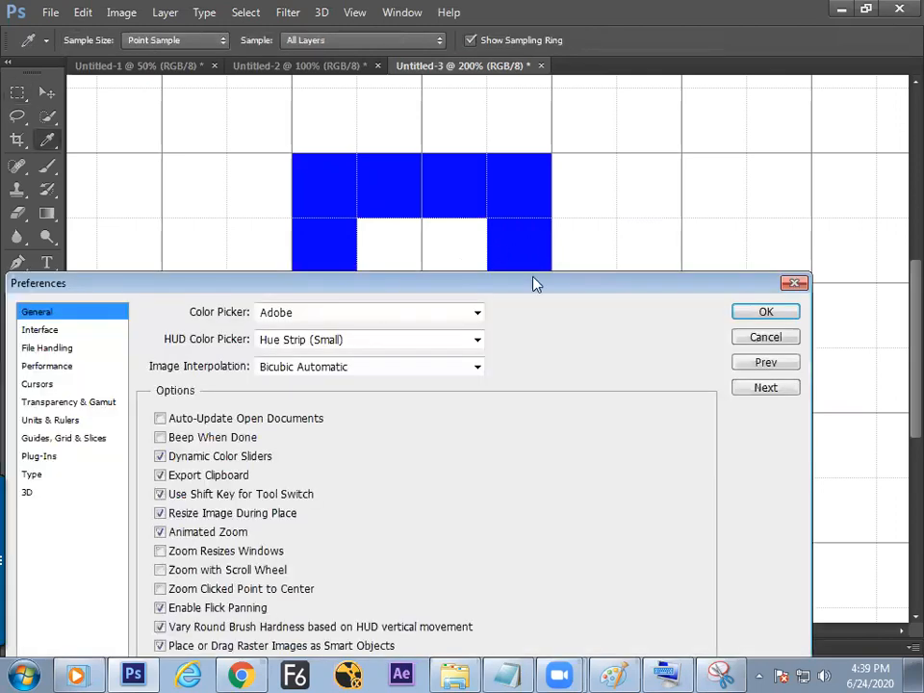
{"action": "left_click", "coordinate": [75, 440]}
{"action": "double_click", "coordinate": [511, 528]}
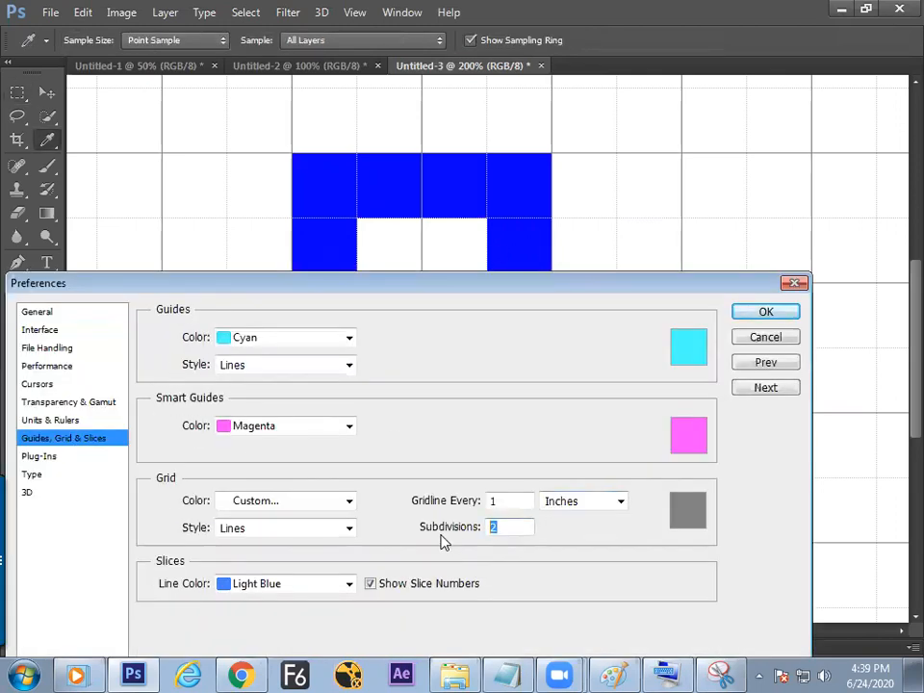
{"action": "left_click_drag", "start_coordinate": [513, 289], "coordinate": [503, 357]}
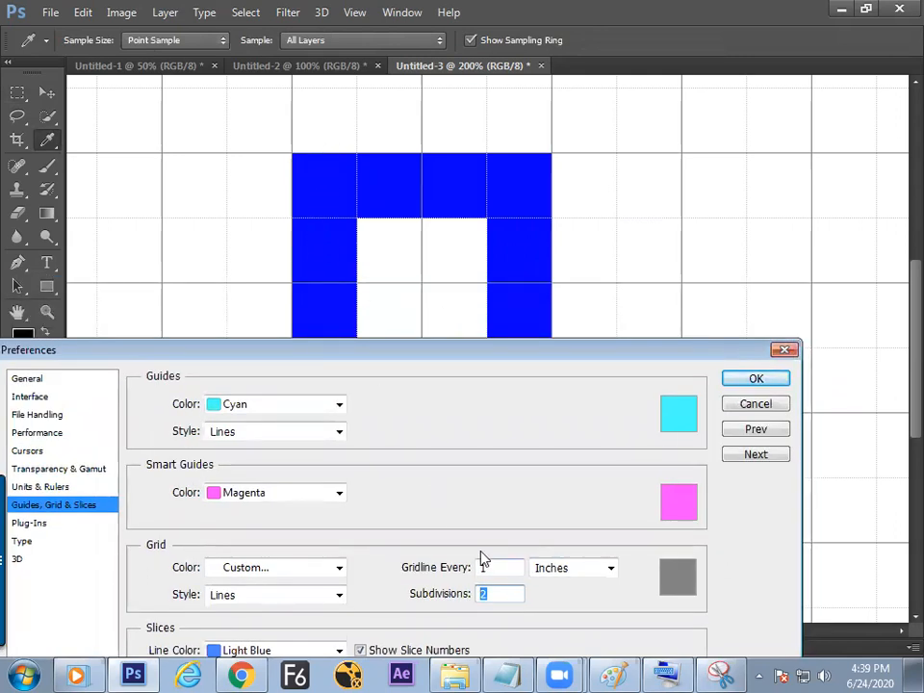
{"action": "type", "text": "4"}
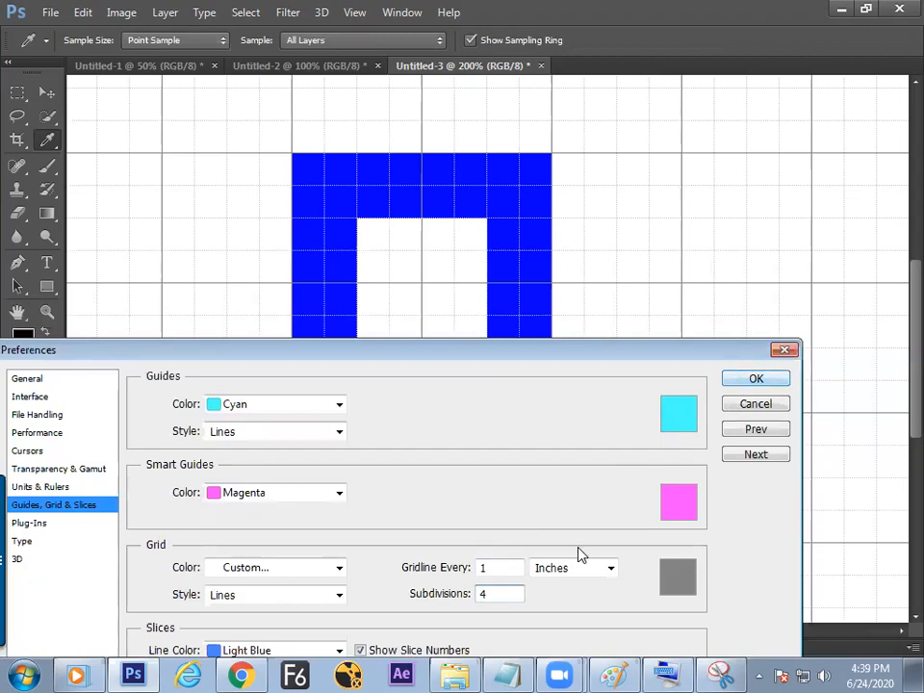
{"action": "key", "text": "ctrl+a"}
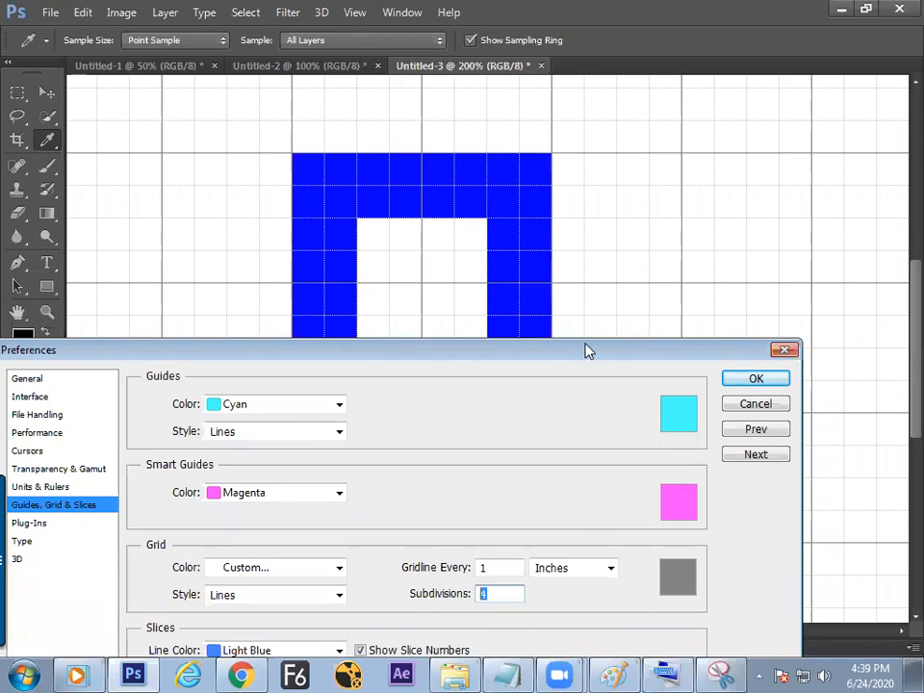
{"action": "type", "text": "6"}
{"action": "left_click", "coordinate": [729, 378]}
{"action": "key", "text": "m"}
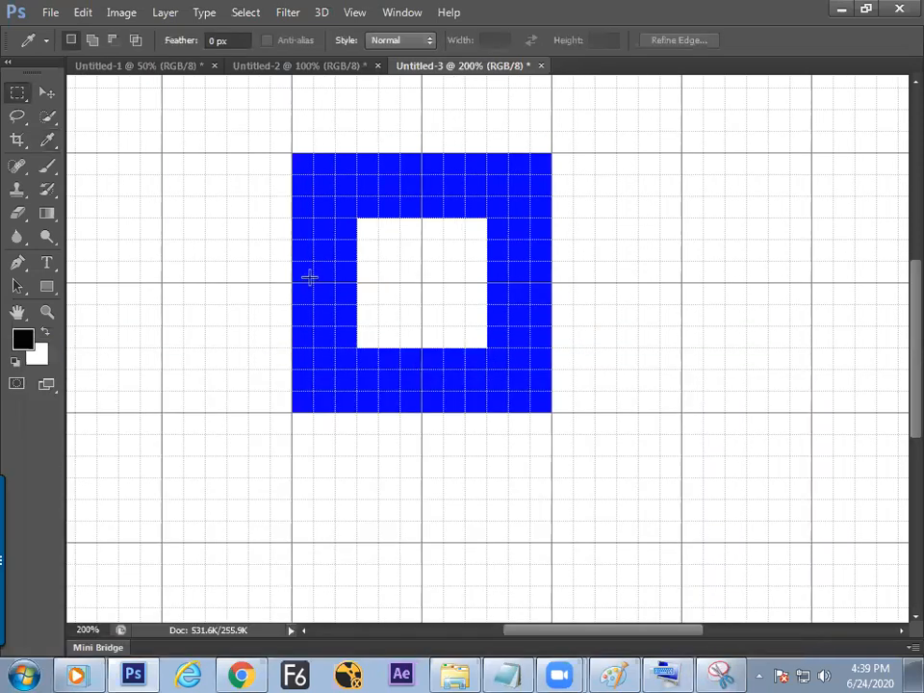
Step: Clear a horizontal and a vertical band, each two grid subdivisions thick, through the center of the blue frame
{"action": "left_click_drag", "start_coordinate": [271, 262], "coordinate": [563, 304]}
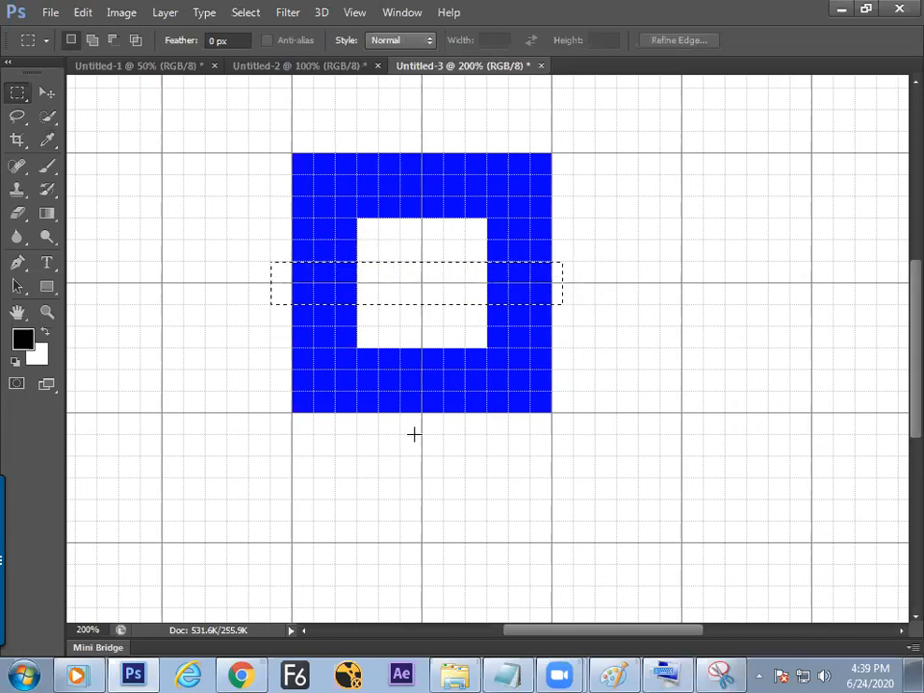
{"action": "key", "text": "Delete"}
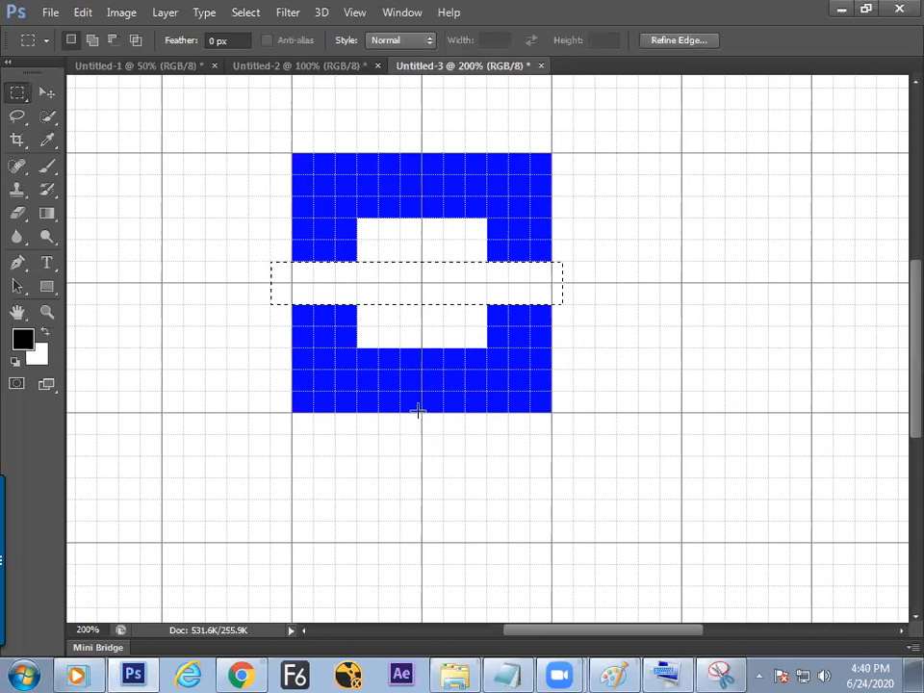
{"action": "key", "text": "ctrl+d"}
{"action": "left_click_drag", "start_coordinate": [401, 125], "coordinate": [444, 444]}
{"action": "key", "text": "Delete"}
{"action": "key", "text": "ctrl+d"}
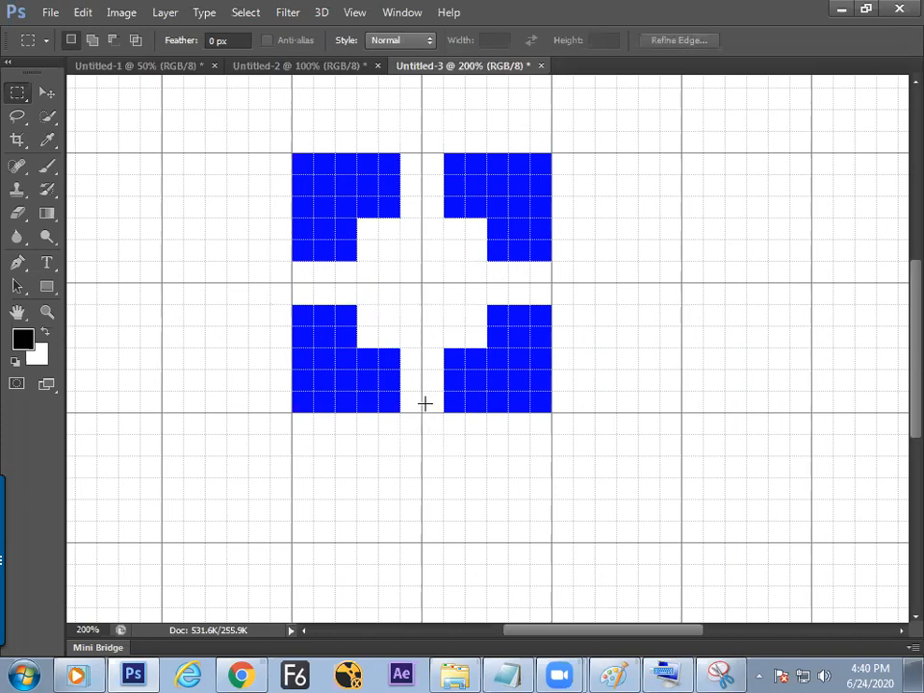
Step: Select a square of four by four subdivisions in the white center, fill it with red ff0000, and deselect
{"action": "left_click_drag", "start_coordinate": [379, 240], "coordinate": [458, 334]}
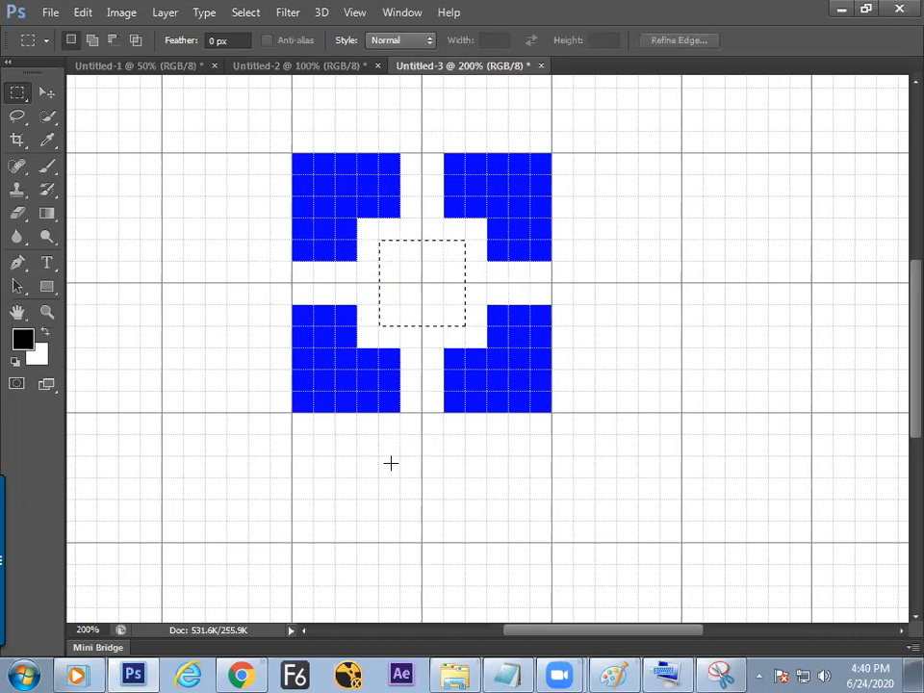
{"action": "right_click", "coordinate": [423, 301]}
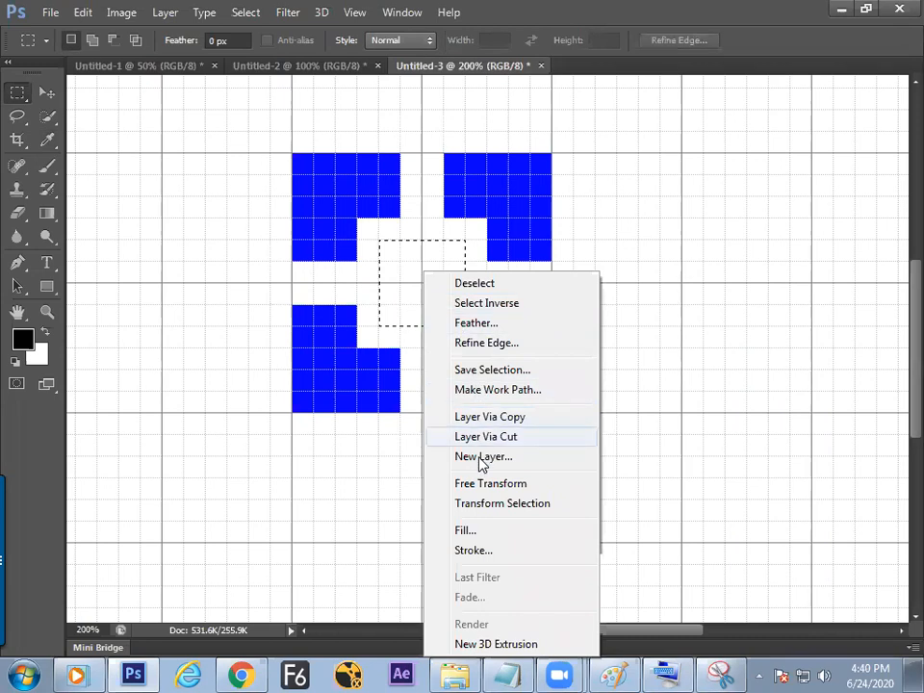
{"action": "left_click", "coordinate": [464, 530]}
{"action": "left_click", "coordinate": [630, 214]}
{"action": "left_click", "coordinate": [610, 261]}
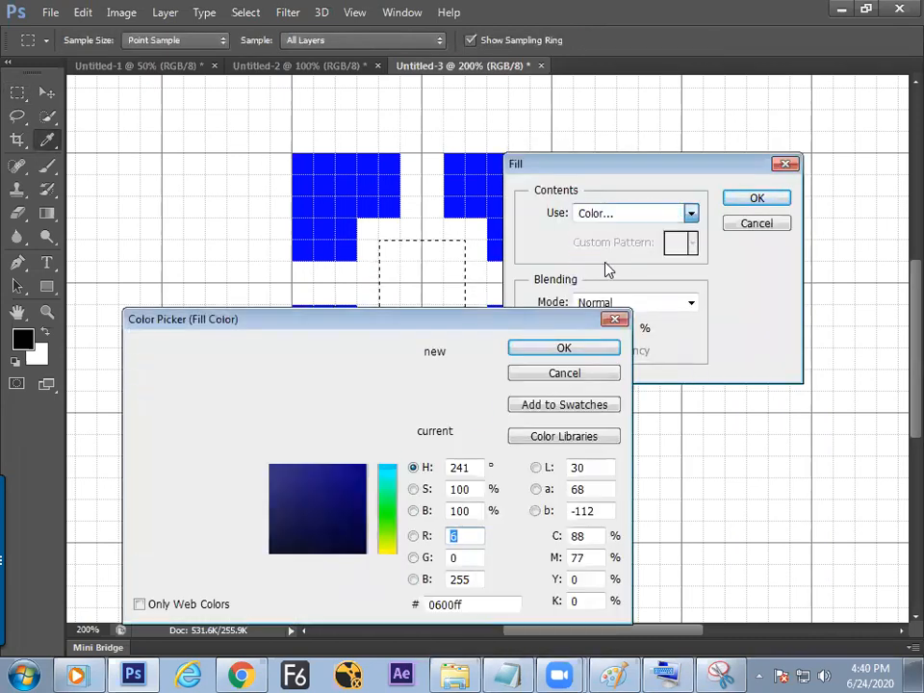
{"action": "left_click_drag", "start_coordinate": [402, 387], "coordinate": [398, 348]}
{"action": "left_click", "coordinate": [558, 347]}
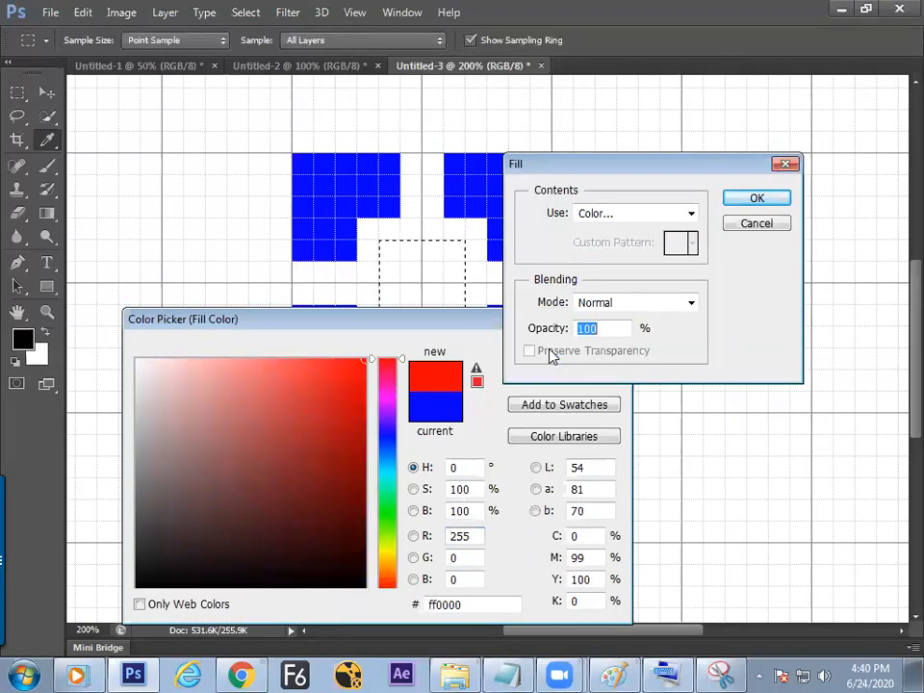
{"action": "left_click", "coordinate": [756, 198]}
{"action": "key", "text": "m"}
{"action": "key", "text": "ctrl+d"}
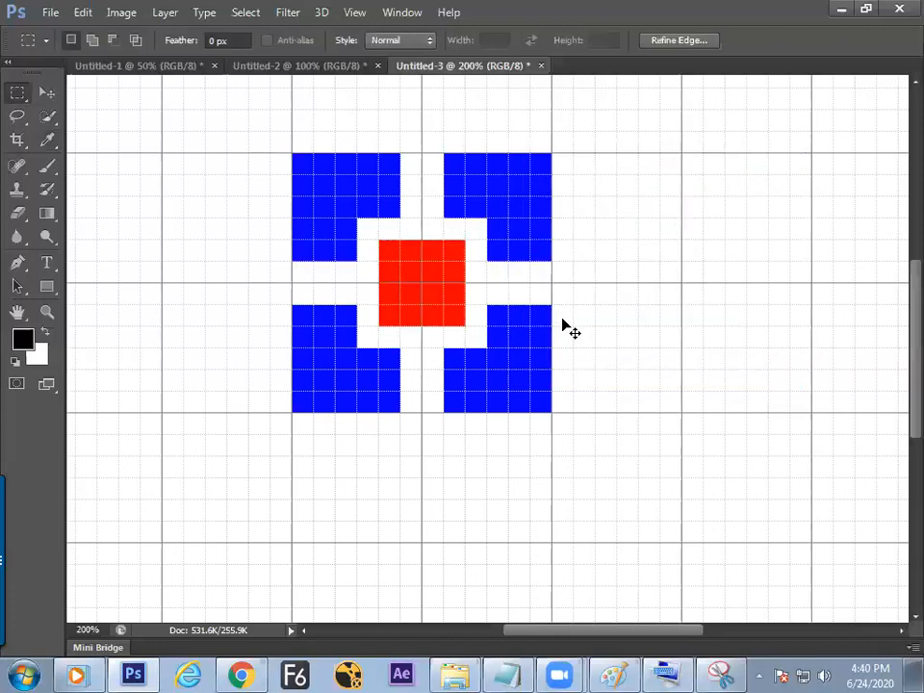
Step: Hide the grid and show the whole blue and red logo at 100% zoom
{"action": "key", "text": "ctrl+apostrophe"}
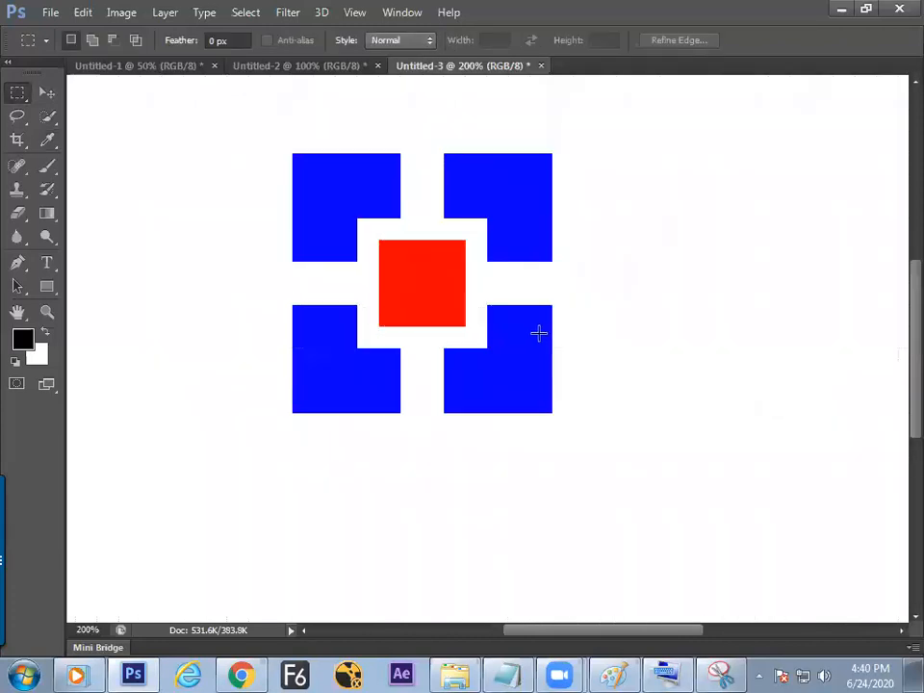
{"action": "key", "text": "ctrl+minus"}
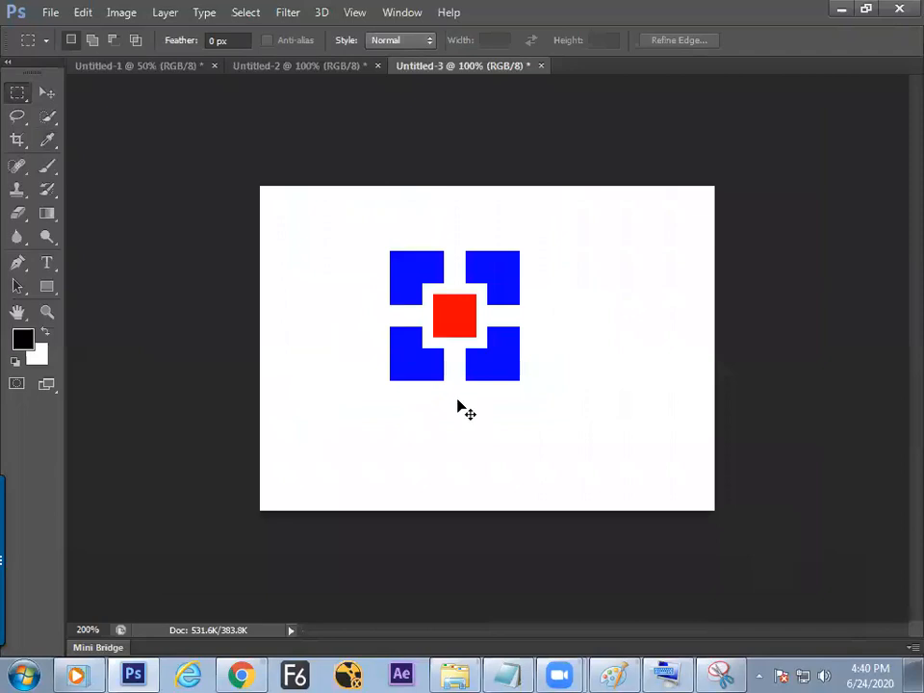
{"action": "key", "text": "ctrl+plus"}
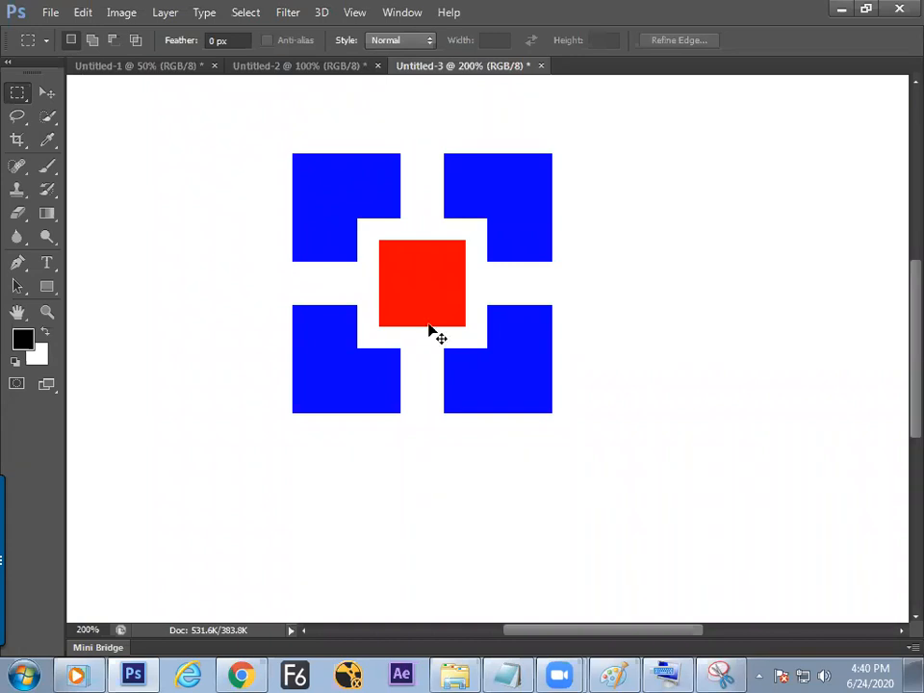
{"action": "key", "text": "ctrl+minus"}
{"action": "key", "text": "ctrl+plus"}
{"action": "key", "text": "ctrl+minus"}
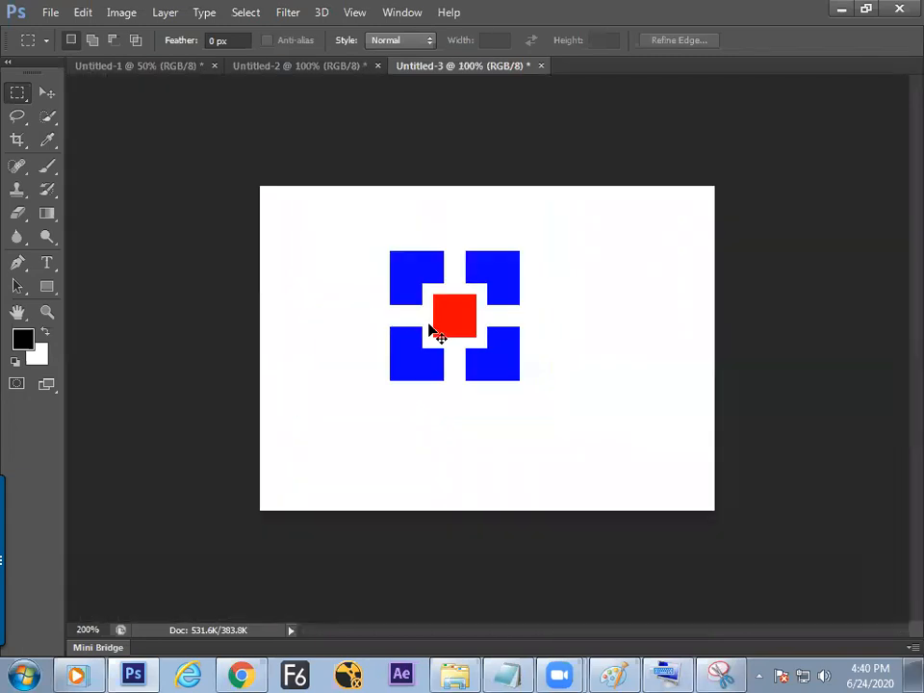
Step: Switch to Chrome, search Google Images for "rectangle logo", and browse the results for simple rectangular logo designs
{"action": "left_click", "coordinate": [238, 673]}
{"action": "left_click", "coordinate": [243, 16]}
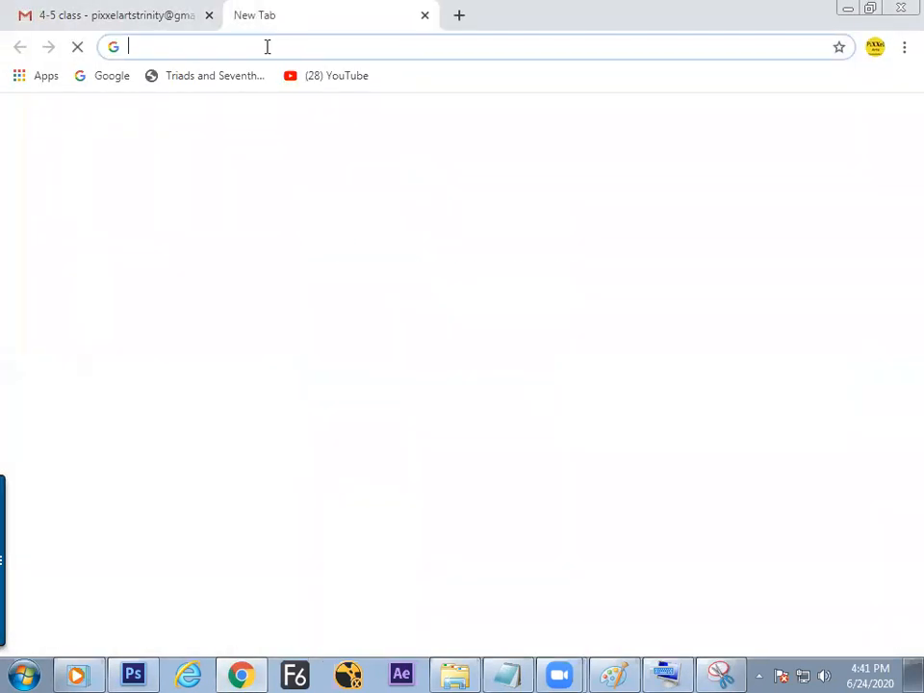
{"action": "type", "text": "recl"}
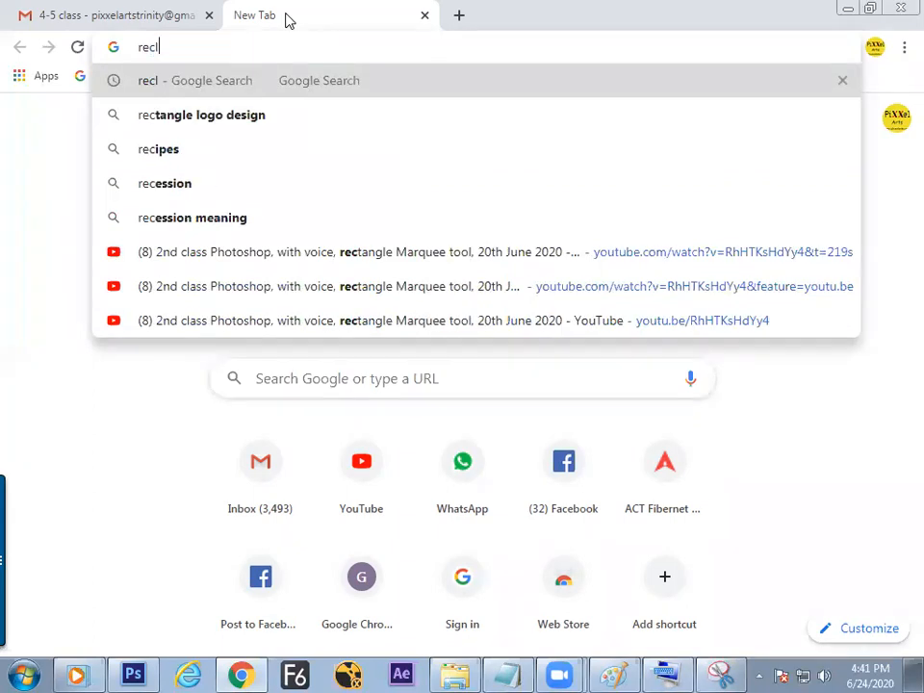
{"action": "type", "text": "at"}
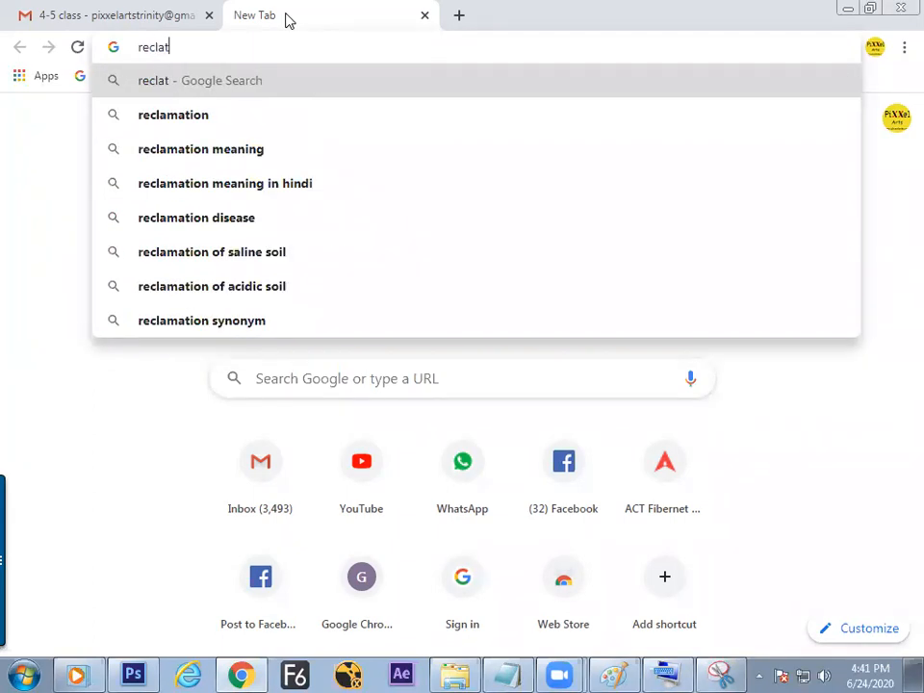
{"action": "type", "text": "angle lo"}
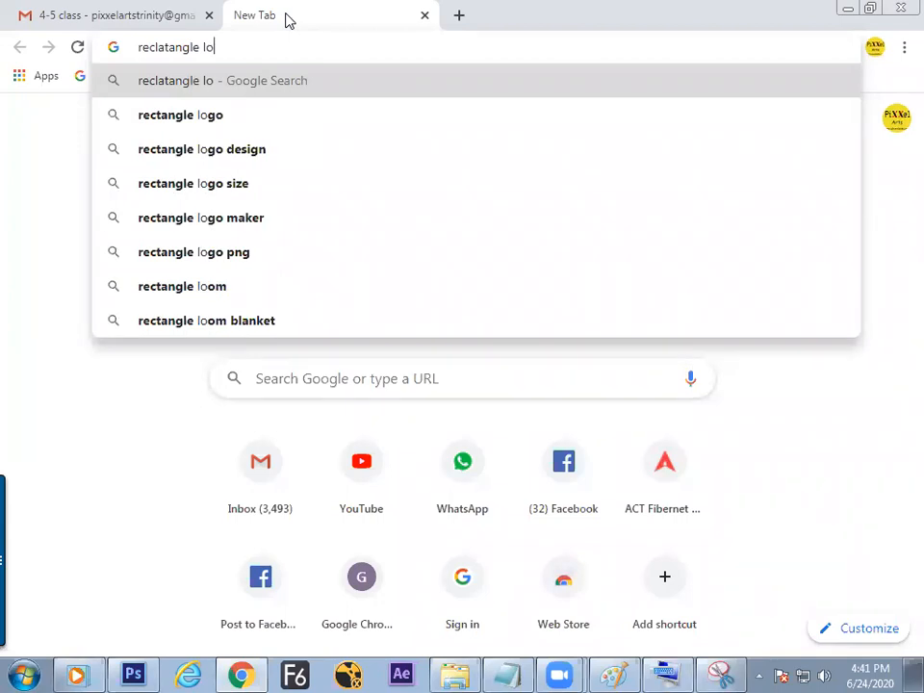
{"action": "key", "text": "Down"}
{"action": "key", "text": "Return"}
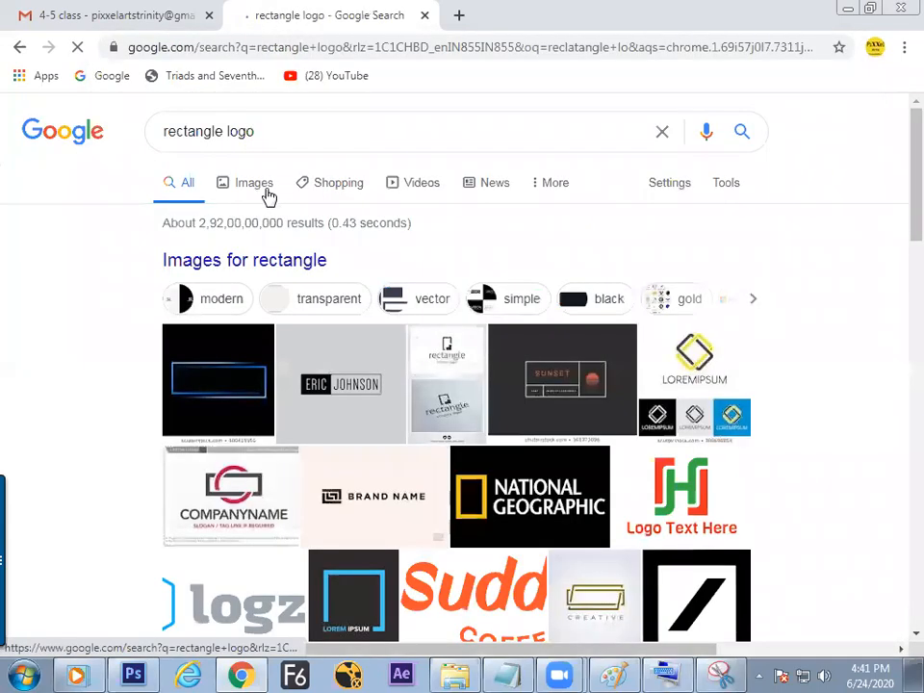
{"action": "left_click", "coordinate": [258, 190]}
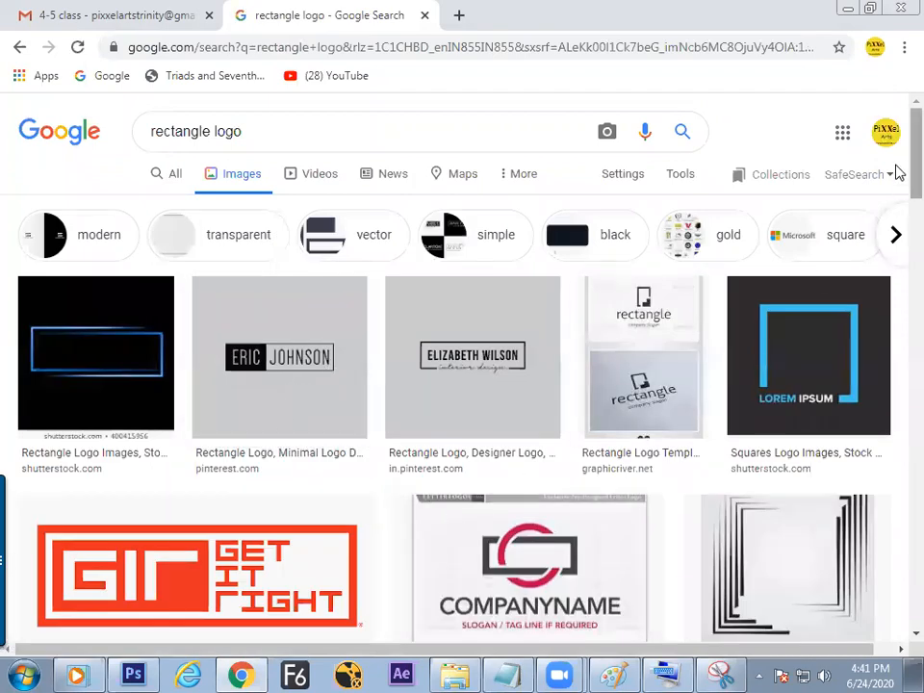
{"action": "scroll", "coordinate": [897, 193], "scroll_direction": "down", "scroll_amount": 3}
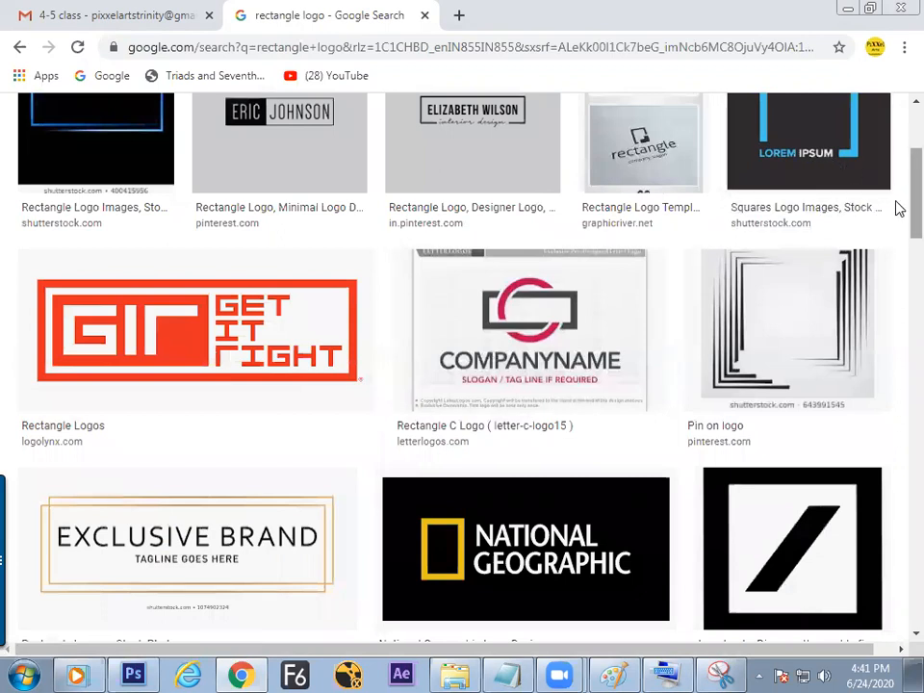
{"action": "scroll", "coordinate": [894, 206], "scroll_direction": "down", "scroll_amount": 3}
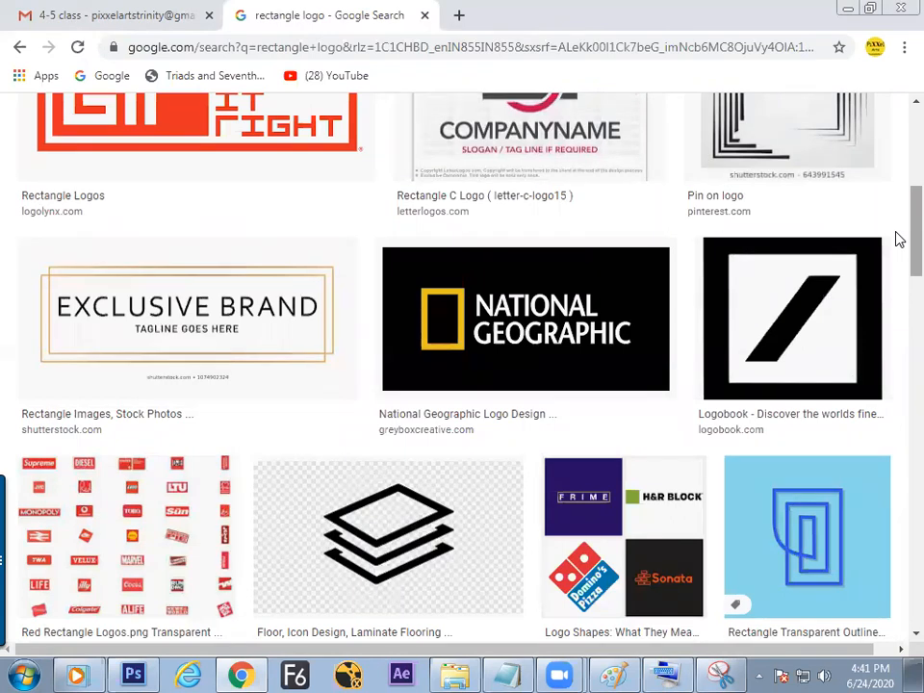
{"action": "scroll", "coordinate": [895, 240], "scroll_direction": "up", "scroll_amount": 2}
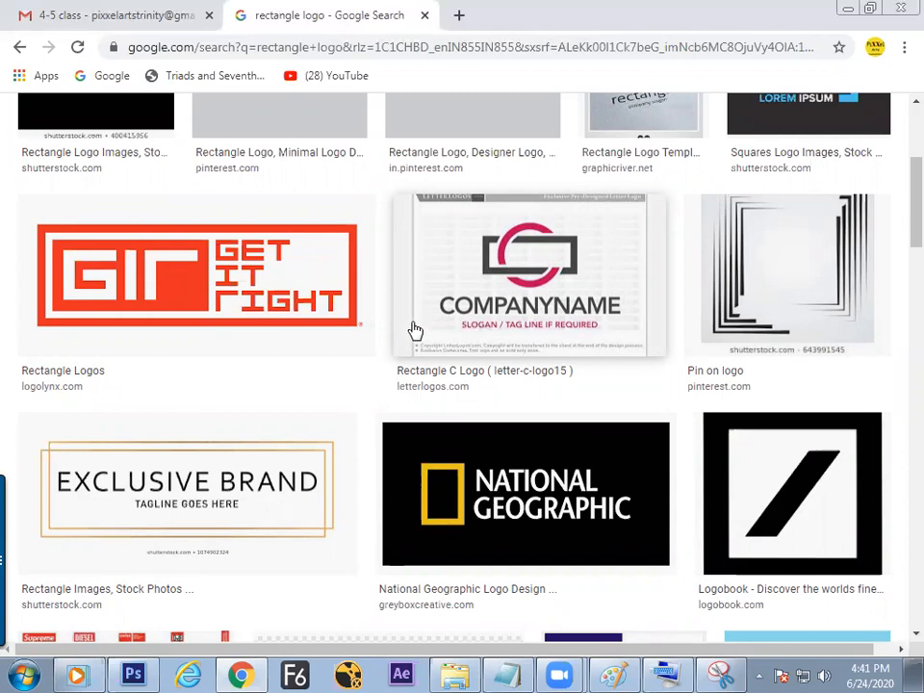
{"action": "left_click", "coordinate": [134, 673]}
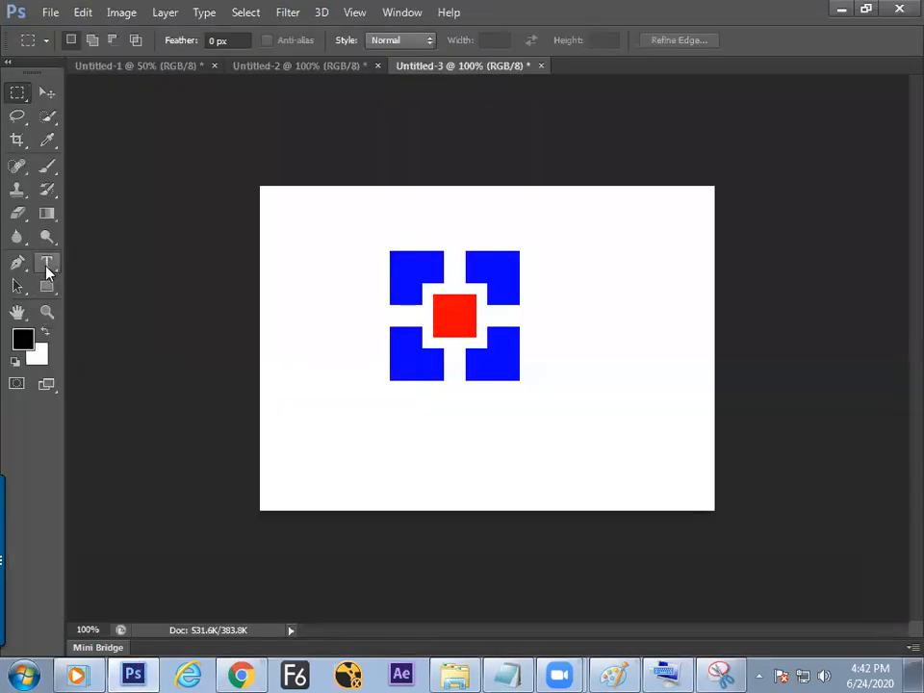
{"action": "left_click", "coordinate": [240, 673]}
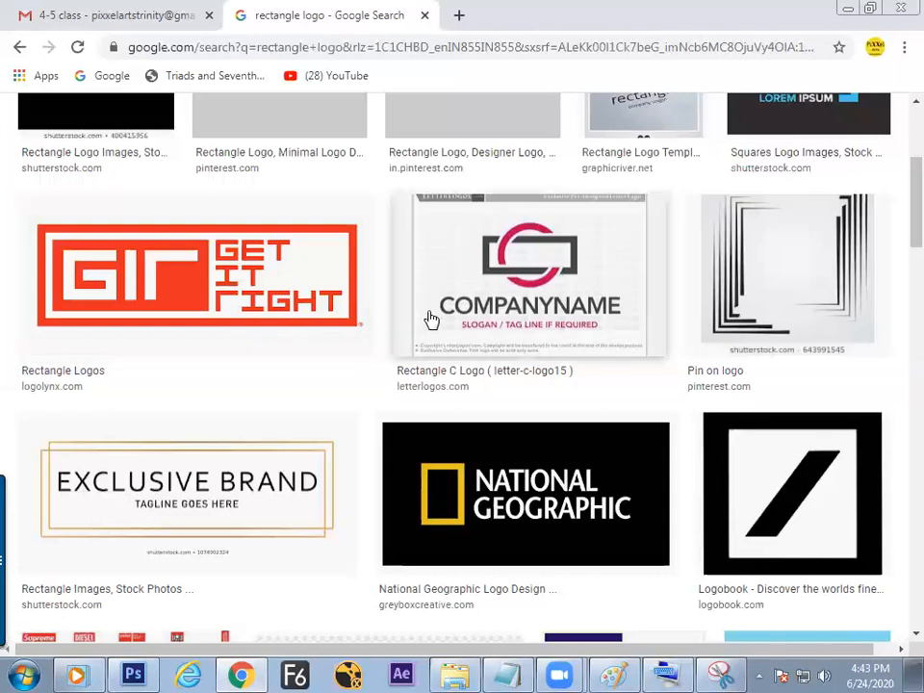
{"action": "scroll", "coordinate": [896, 231], "scroll_direction": "up", "scroll_amount": 3}
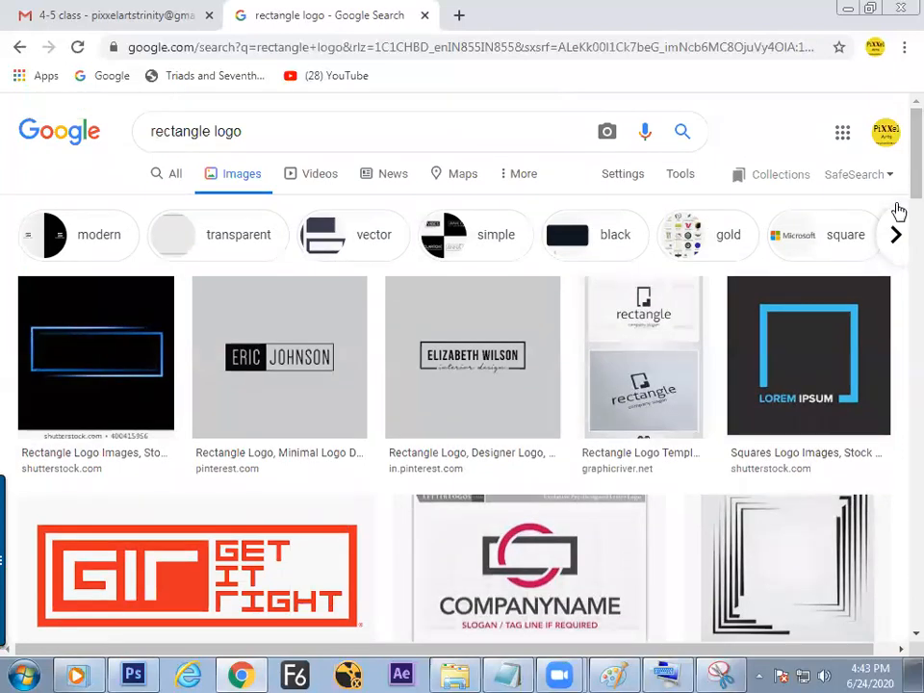
Step: Switch to Photoshop and capture the screen area around the blue and red logo
{"action": "key", "text": "alt+Tab"}
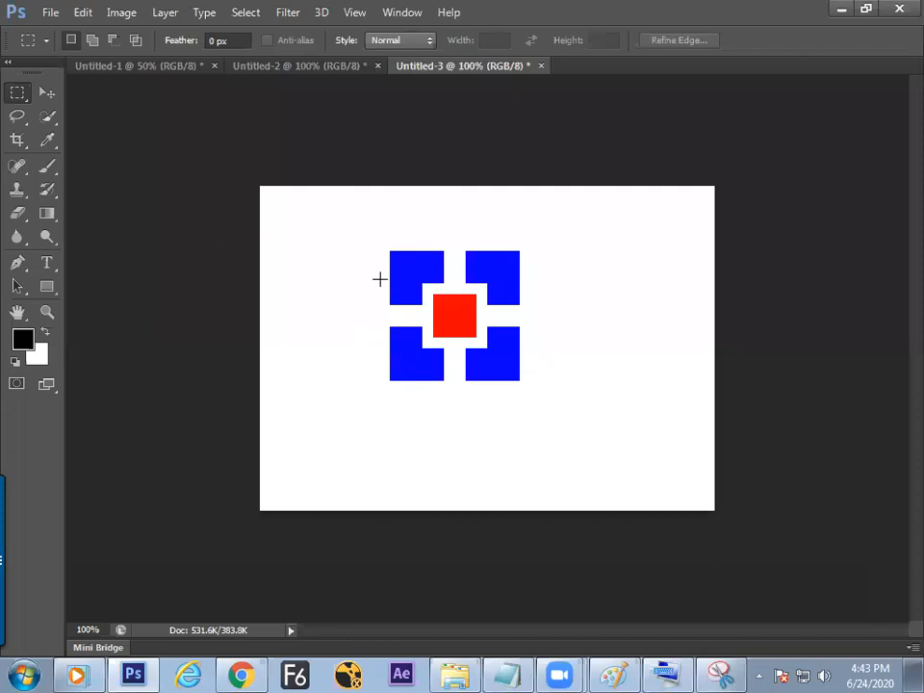
{"action": "left_click_drag", "start_coordinate": [383, 240], "coordinate": [526, 386]}
{"action": "key", "text": "alt+Tab"}
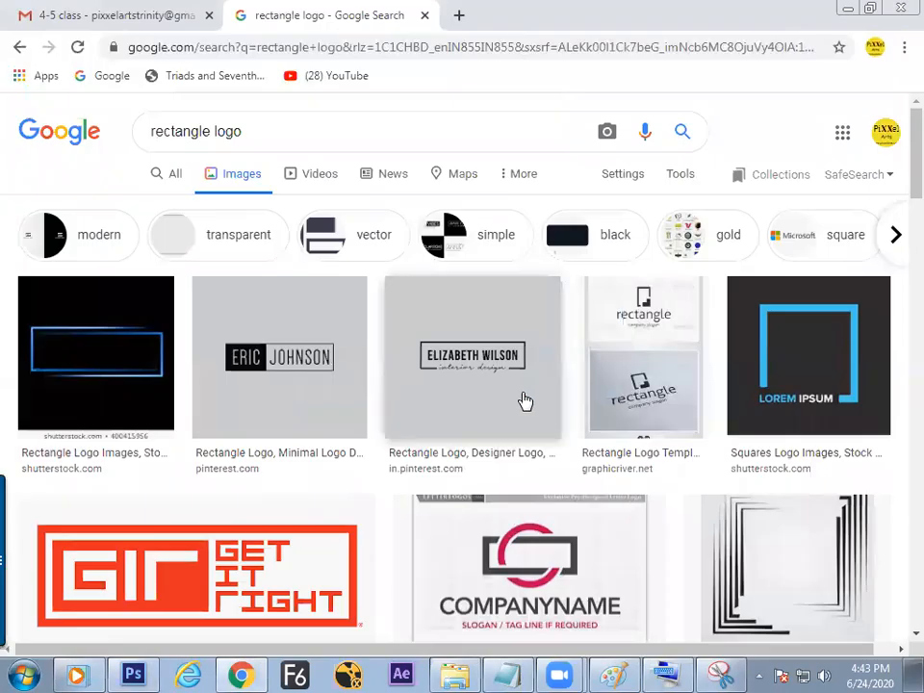
Step: Paste the captured logo into the Paint notes and place it to the right of the "Split with %" note
{"action": "left_click", "coordinate": [612, 674]}
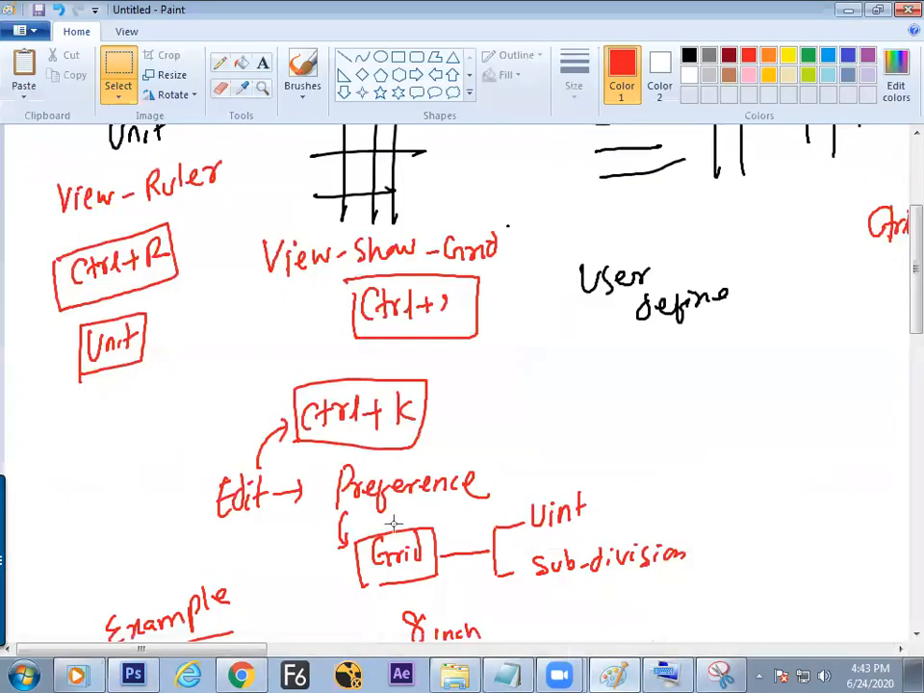
{"action": "mouse_move", "coordinate": [895, 310]}
{"action": "left_mouse_down"}
{"action": "mouse_move", "coordinate": [895, 420]}
{"action": "mouse_move", "coordinate": [884, 486]}
{"action": "mouse_move", "coordinate": [875, 487]}
{"action": "left_mouse_up"}
{"action": "key", "text": "ctrl+v"}
{"action": "left_click_drag", "start_coordinate": [89, 215], "coordinate": [428, 516]}
{"action": "mouse_move", "coordinate": [894, 449]}
{"action": "left_mouse_down"}
{"action": "mouse_move", "coordinate": [897, 429]}
{"action": "mouse_move", "coordinate": [896, 469]}
{"action": "left_mouse_up"}
{"action": "left_click_drag", "start_coordinate": [417, 432], "coordinate": [827, 219]}
{"action": "scroll", "coordinate": [901, 426], "scroll_direction": "up", "scroll_amount": 5}
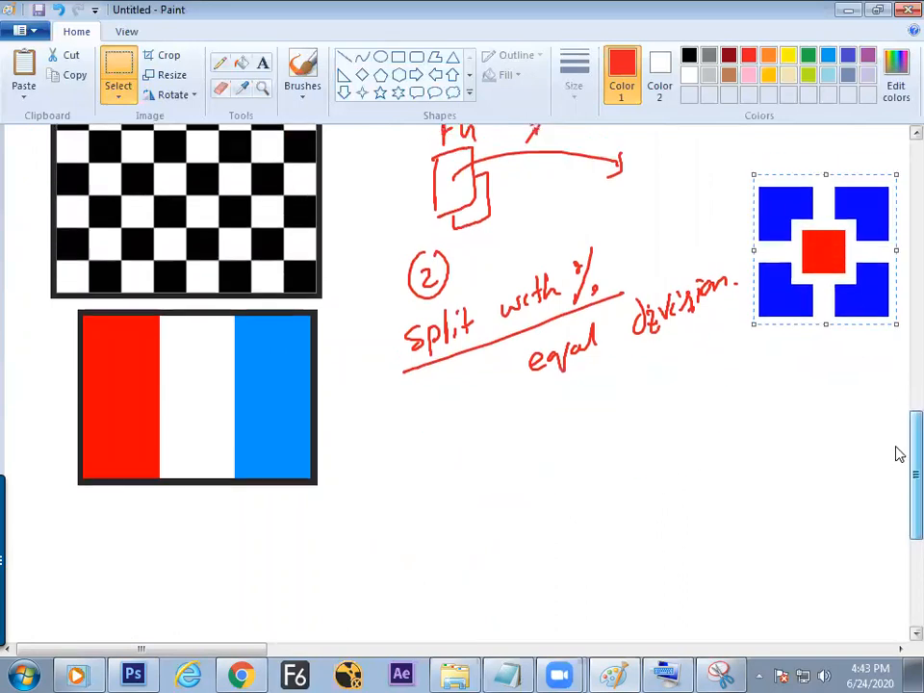
{"action": "mouse_move", "coordinate": [826, 416]}
{"action": "left_mouse_down"}
{"action": "mouse_move", "coordinate": [814, 363]}
{"action": "mouse_move", "coordinate": [824, 375]}
{"action": "left_mouse_up"}
Step: Return to the first page of the Paint notes and brush a red check mark above the Guide heading
{"action": "key", "text": "alt+Tab"}
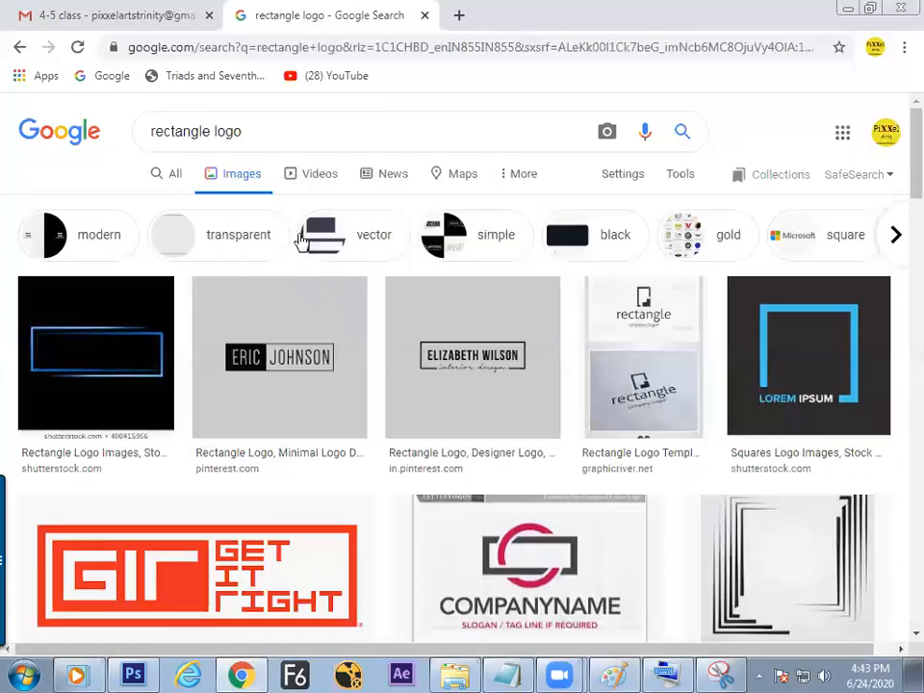
{"action": "left_click", "coordinate": [133, 673]}
{"action": "left_click", "coordinate": [366, 337]}
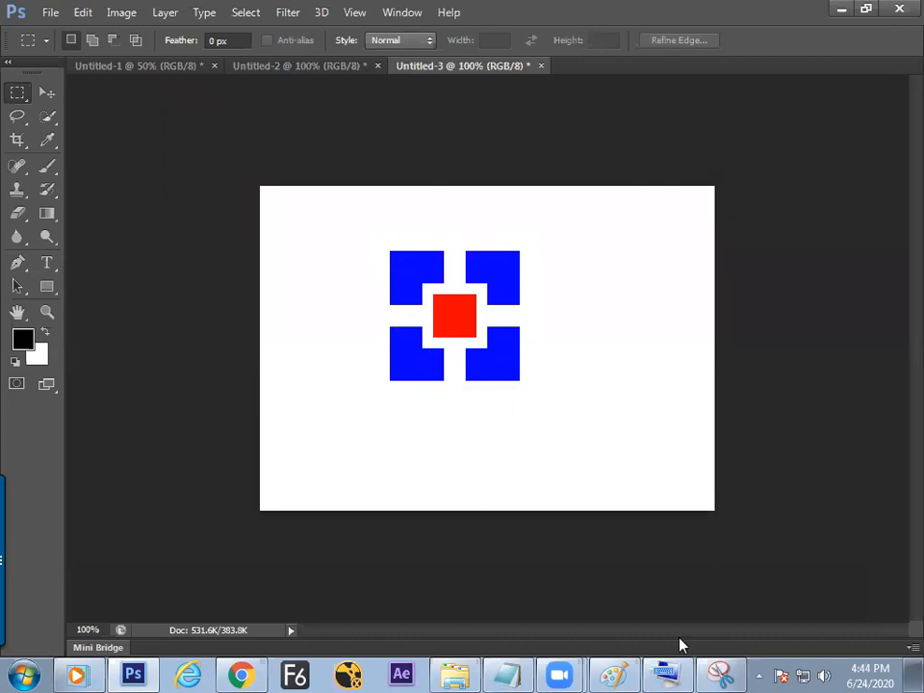
{"action": "left_click", "coordinate": [616, 674]}
{"action": "left_click_drag", "start_coordinate": [896, 392], "coordinate": [898, 176]}
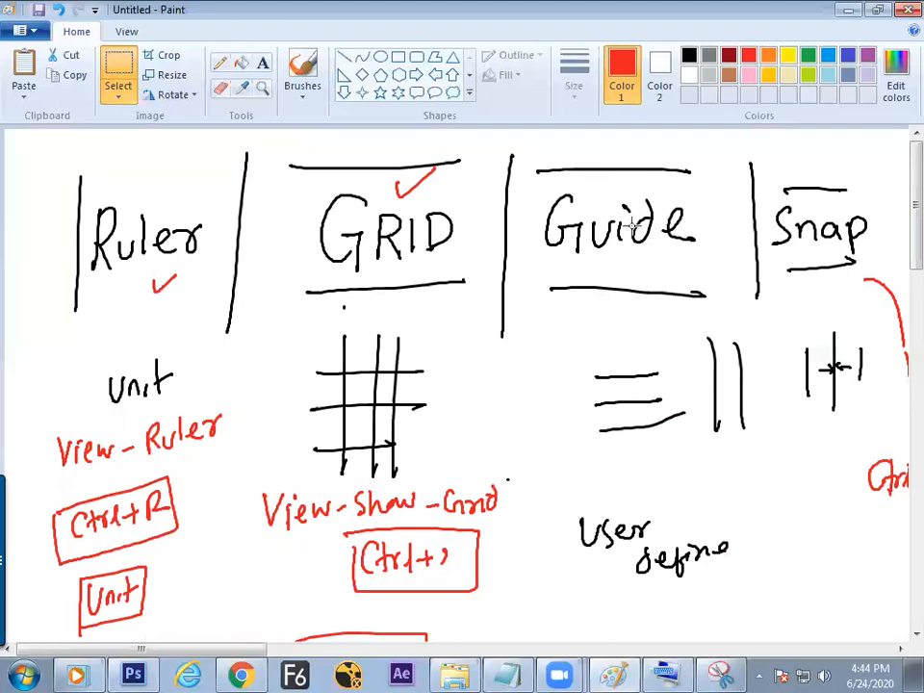
{"action": "left_click", "coordinate": [302, 77]}
{"action": "left_click_drag", "start_coordinate": [616, 146], "coordinate": [652, 133]}
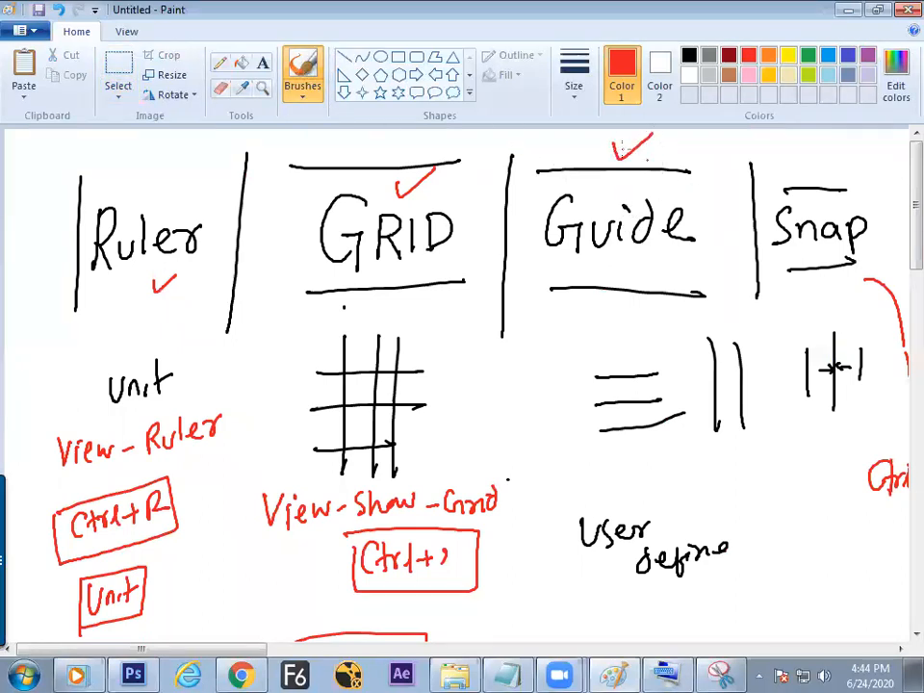
Step: Show the rulers in Photoshop and create horizontal guides at about 3 and 6.3 units and vertical guides at about 1.9 and 3.7 units
{"action": "key", "text": "alt+Tab"}
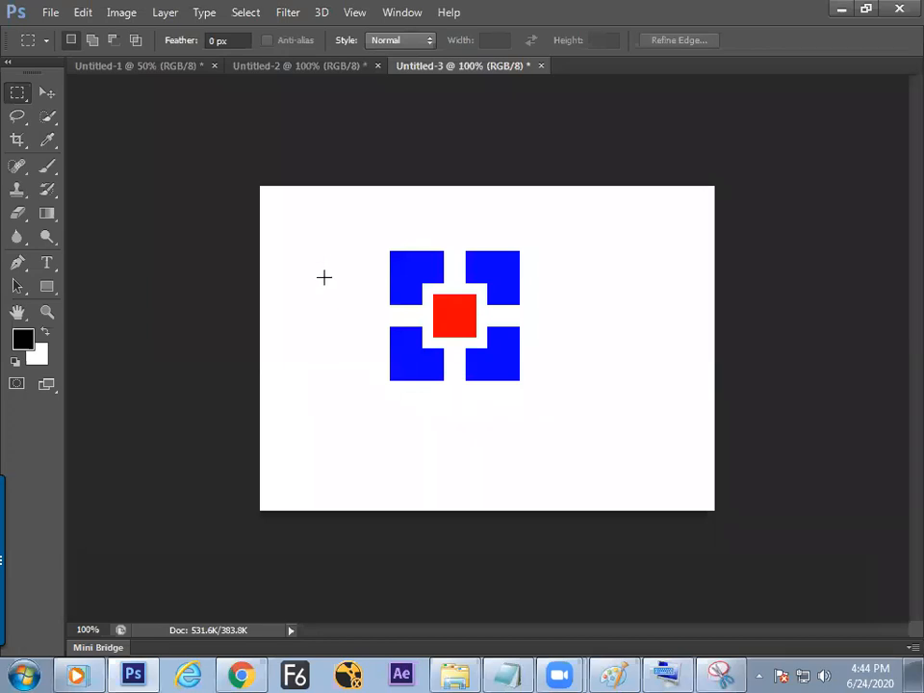
{"action": "left_click", "coordinate": [355, 13]}
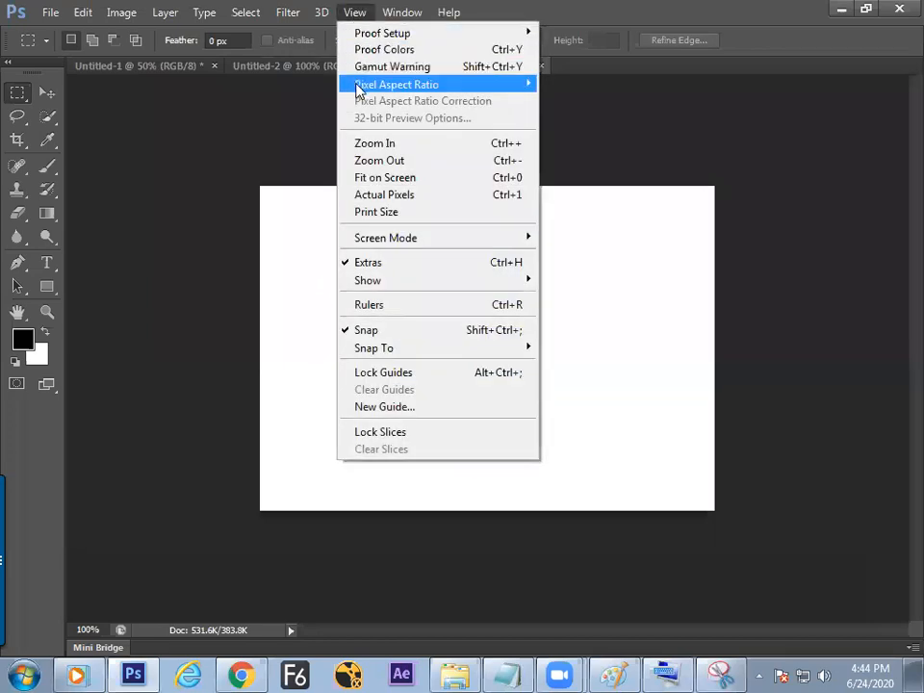
{"action": "left_click", "coordinate": [367, 304]}
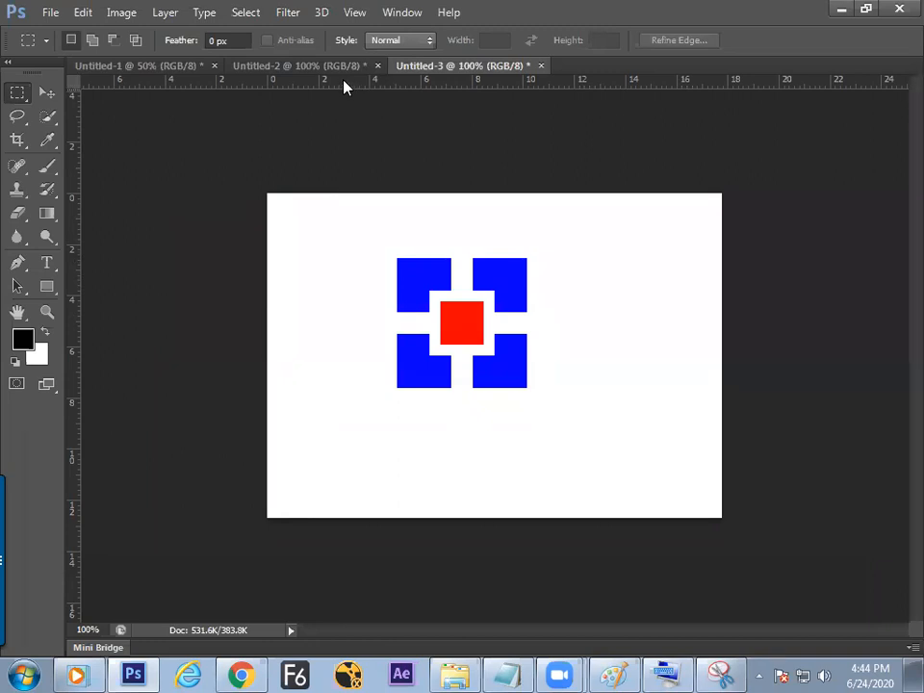
{"action": "left_click_drag", "start_coordinate": [341, 86], "coordinate": [347, 271]}
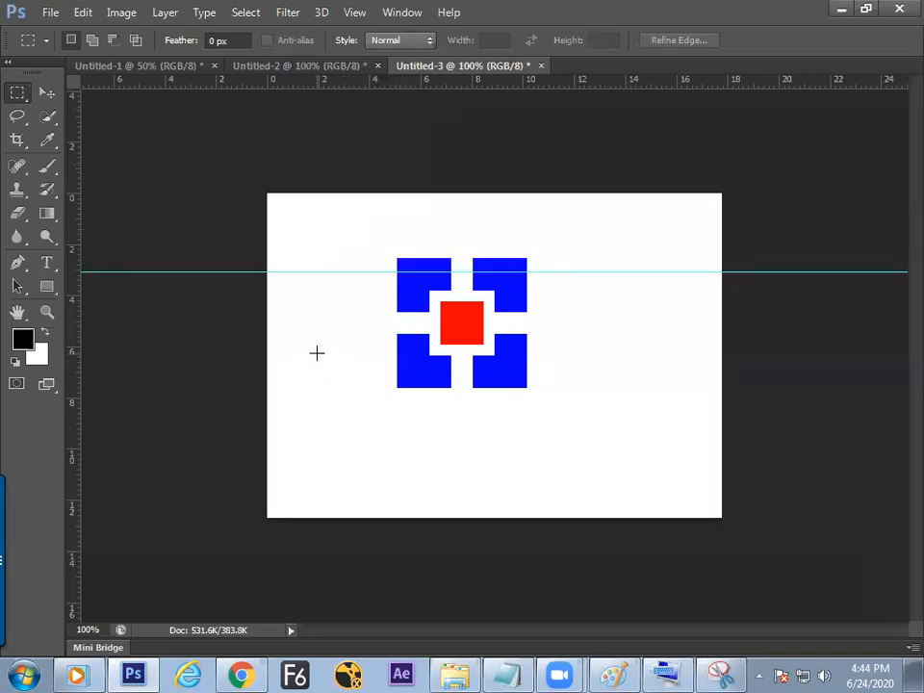
{"action": "left_click_drag", "start_coordinate": [354, 79], "coordinate": [339, 355]}
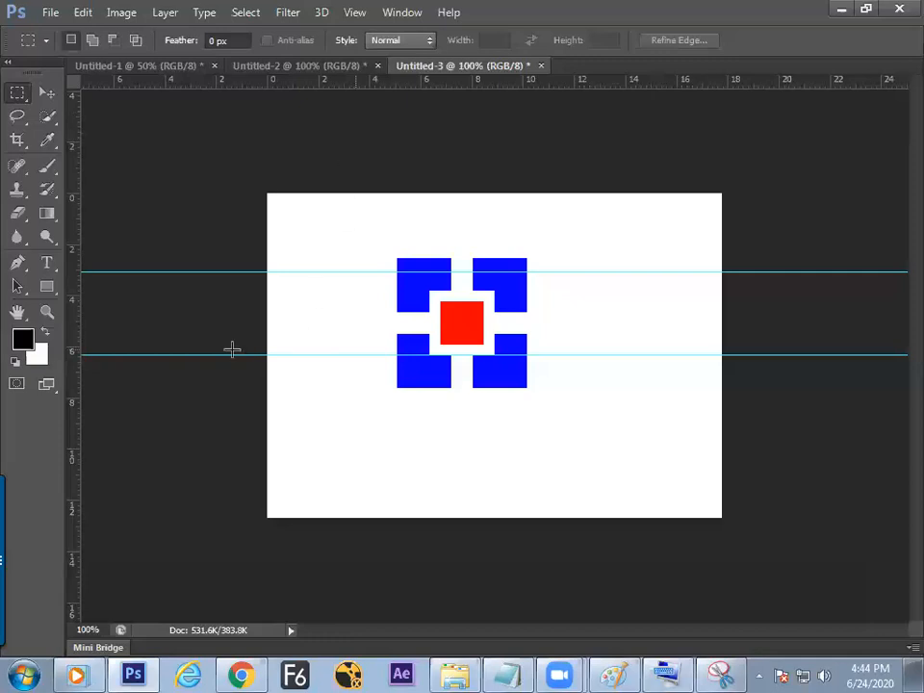
{"action": "left_click_drag", "start_coordinate": [72, 319], "coordinate": [314, 334]}
{"action": "left_click_drag", "start_coordinate": [71, 336], "coordinate": [362, 330]}
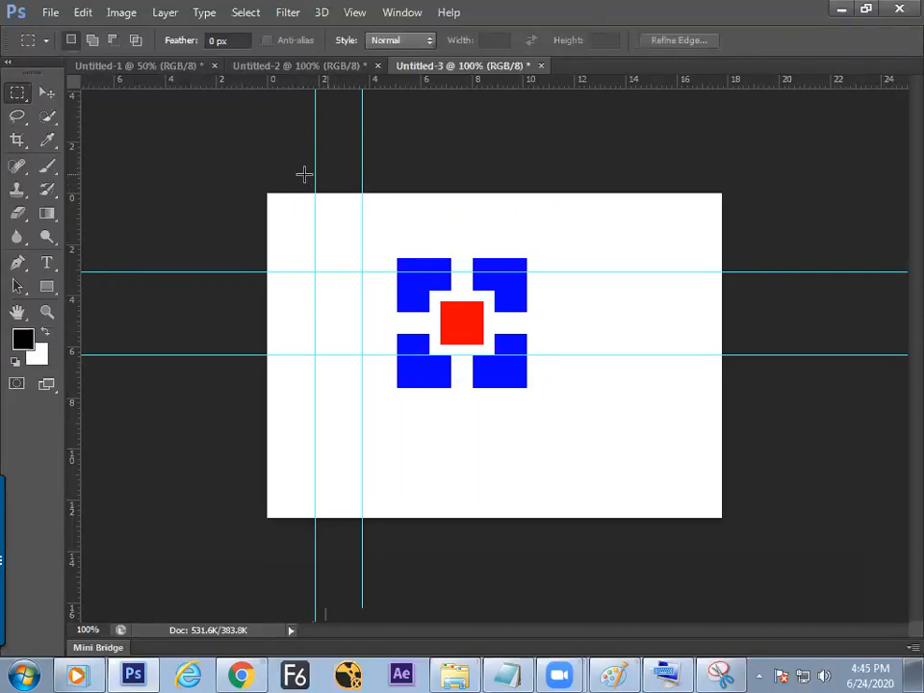
Step: With the Move tool, remove the left vertical guide by returning it to the ruler, and shift the upper horizontal guide slightly upward
{"action": "left_click", "coordinate": [46, 93]}
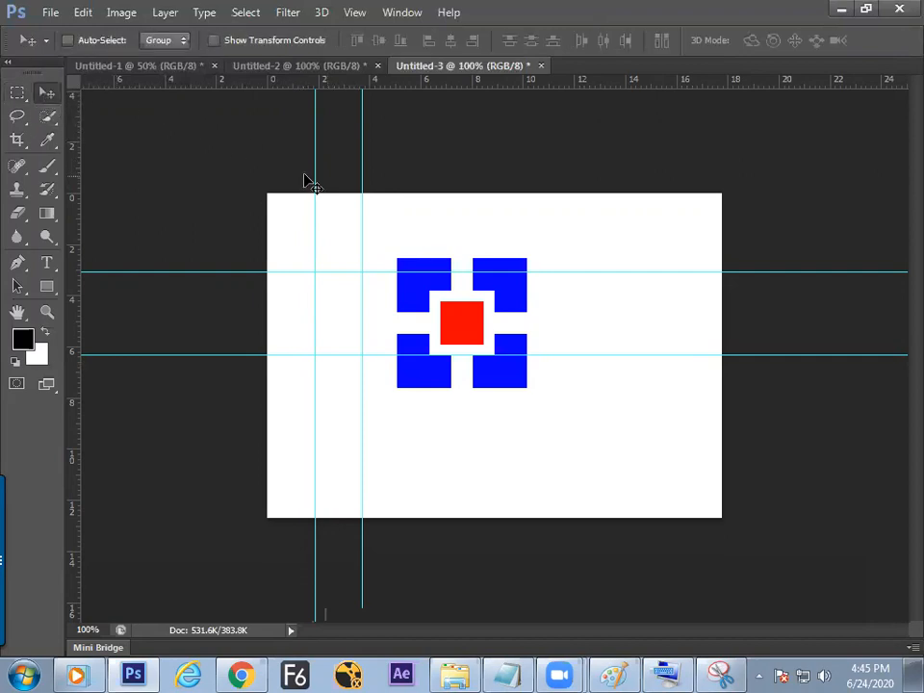
{"action": "left_click_drag", "start_coordinate": [313, 173], "coordinate": [247, 186]}
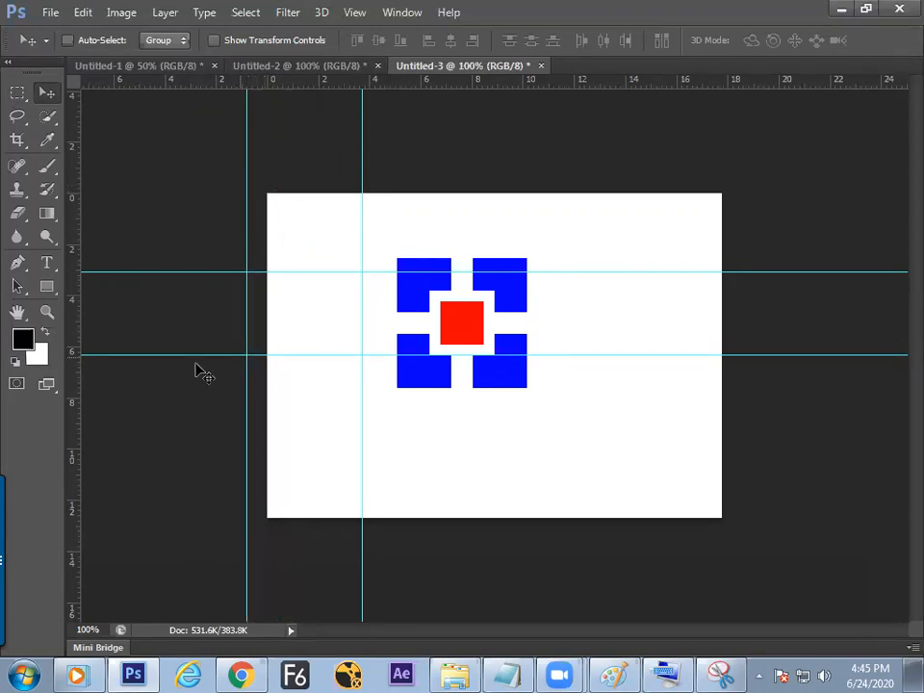
{"action": "left_click_drag", "start_coordinate": [246, 243], "coordinate": [66, 206]}
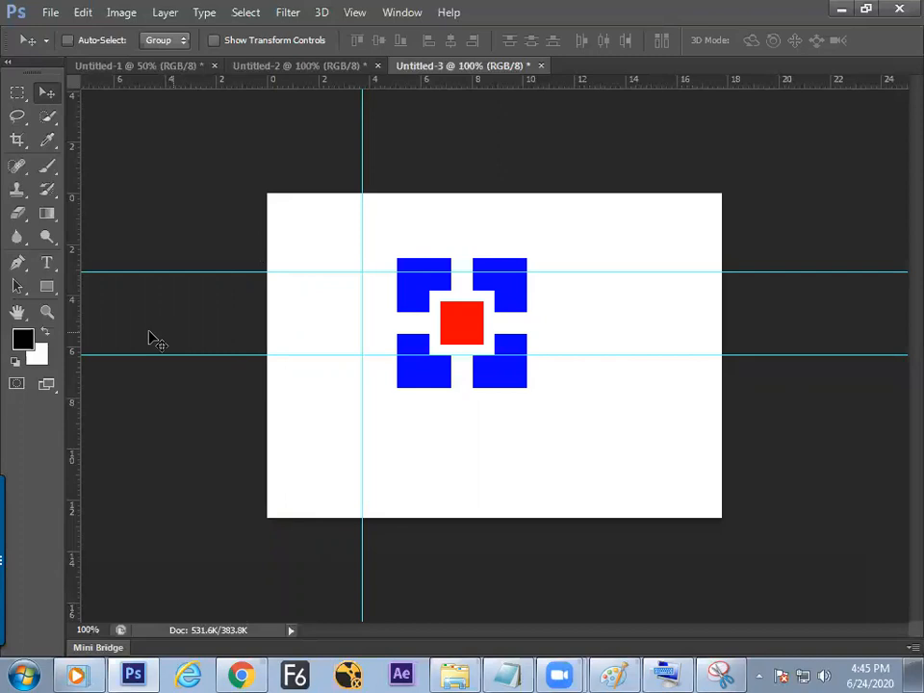
{"action": "left_click_drag", "start_coordinate": [323, 272], "coordinate": [322, 265]}
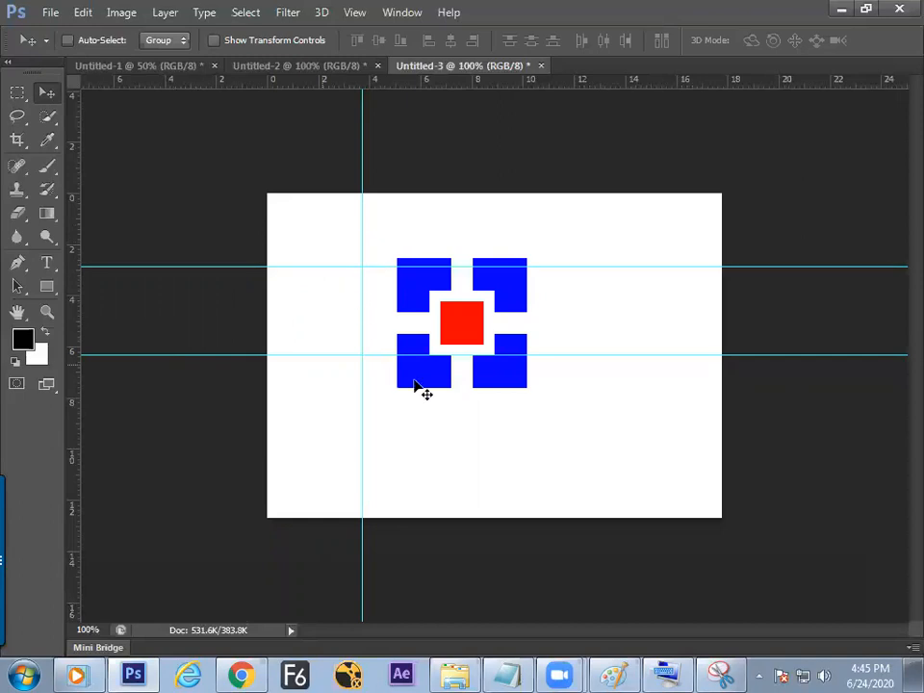
Step: Switch to the Paint notes and handwrite the list "creat", "move", "delete" under the Guide heading
{"action": "left_click", "coordinate": [613, 673]}
{"action": "scroll", "coordinate": [896, 249], "scroll_direction": "down", "scroll_amount": 3}
{"action": "scroll", "coordinate": [897, 240], "scroll_direction": "up", "scroll_amount": 3}
{"action": "mouse_move", "coordinate": [567, 321]}
{"action": "left_mouse_down"}
{"action": "mouse_move", "coordinate": [567, 337]}
{"action": "mouse_move", "coordinate": [582, 323]}
{"action": "mouse_move", "coordinate": [633, 327]}
{"action": "left_mouse_up"}
{"action": "mouse_move", "coordinate": [563, 363]}
{"action": "left_mouse_down"}
{"action": "mouse_move", "coordinate": [629, 354]}
{"action": "mouse_move", "coordinate": [575, 381]}
{"action": "mouse_move", "coordinate": [588, 383]}
{"action": "mouse_move", "coordinate": [628, 370]}
{"action": "left_mouse_up"}
{"action": "left_click_drag", "start_coordinate": [527, 318], "coordinate": [530, 354]}
Step: Draw a vertical divider beside the guide list and add a boxed "move tool" note linked to a circled V
{"action": "key", "text": "alt+Tab"}
{"action": "key", "text": "alt+Tab"}
{"action": "left_click_drag", "start_coordinate": [647, 306], "coordinate": [648, 389]}
{"action": "mouse_move", "coordinate": [674, 325]}
{"action": "left_mouse_down"}
{"action": "mouse_move", "coordinate": [729, 318]}
{"action": "mouse_move", "coordinate": [712, 342]}
{"action": "mouse_move", "coordinate": [733, 344]}
{"action": "mouse_move", "coordinate": [736, 360]}
{"action": "mouse_move", "coordinate": [669, 314]}
{"action": "left_mouse_up"}
{"action": "mouse_move", "coordinate": [710, 368]}
{"action": "left_mouse_down"}
{"action": "mouse_move", "coordinate": [707, 501]}
{"action": "mouse_move", "coordinate": [724, 482]}
{"action": "mouse_move", "coordinate": [686, 470]}
{"action": "mouse_move", "coordinate": [725, 467]}
{"action": "left_mouse_up"}
Step: Switch to Photoshop and move the upper horizontal guide to just above the blue blocks, at about 2.4 units
{"action": "key", "text": "alt+Tab"}
{"action": "left_click_drag", "start_coordinate": [283, 270], "coordinate": [293, 253]}
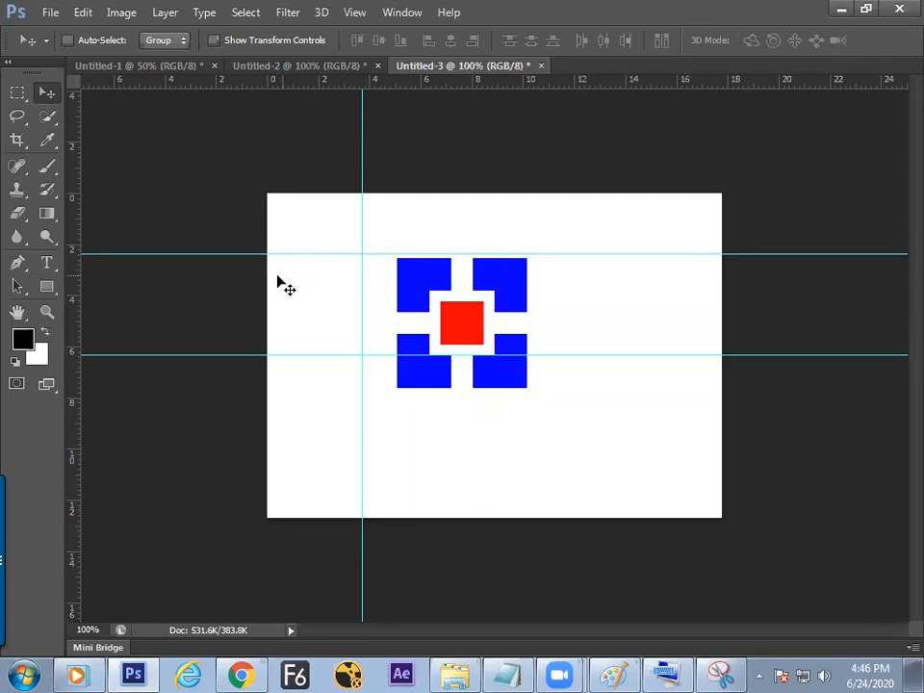
Step: Switch to the Paint notes and sketch a red rectangle below the "User define" note
{"action": "key", "text": "alt+Tab"}
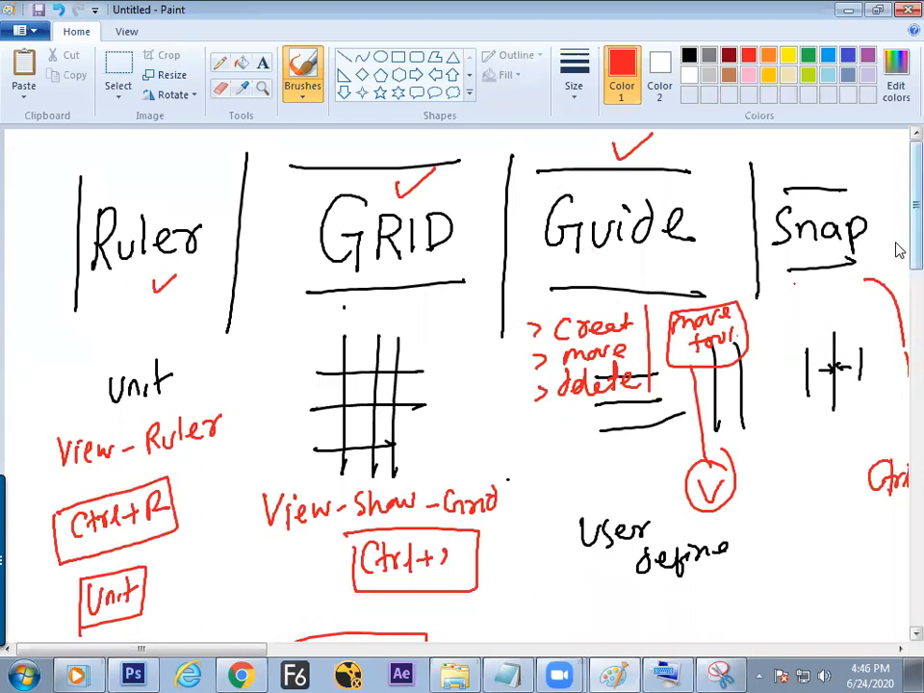
{"action": "scroll", "coordinate": [897, 260], "scroll_direction": "down", "scroll_amount": 3}
{"action": "scroll", "coordinate": [896, 279], "scroll_direction": "down", "scroll_amount": 5}
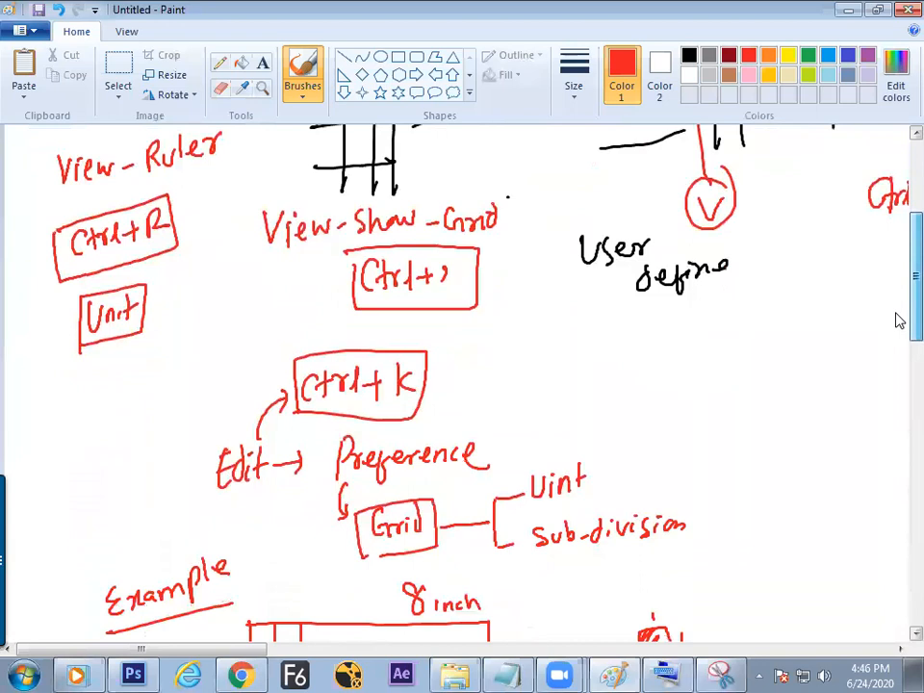
{"action": "scroll", "coordinate": [897, 319], "scroll_direction": "up", "scroll_amount": 3}
{"action": "left_click_drag", "start_coordinate": [661, 415], "coordinate": [660, 521]}
{"action": "mouse_move", "coordinate": [661, 411]}
{"action": "left_mouse_down"}
{"action": "mouse_move", "coordinate": [824, 404]}
{"action": "mouse_move", "coordinate": [822, 496]}
{"action": "mouse_move", "coordinate": [797, 513]}
{"action": "mouse_move", "coordinate": [660, 516]}
{"action": "left_mouse_up"}
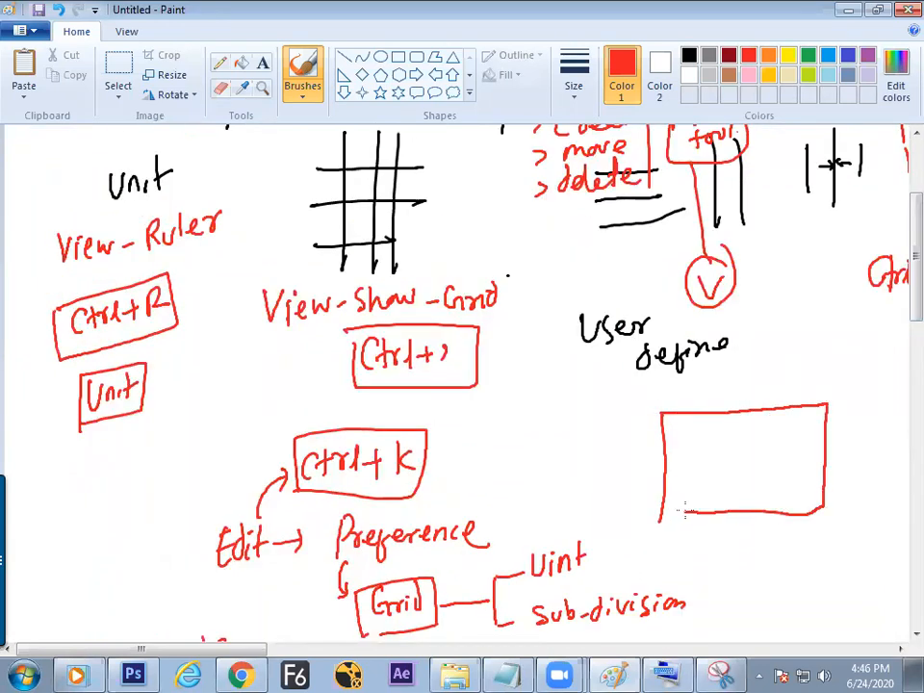
Step: Label the red rectangle "10 feet" above its upper edge and "5 feet" beside its left edge
{"action": "mouse_move", "coordinate": [734, 382]}
{"action": "left_mouse_down"}
{"action": "mouse_move", "coordinate": [736, 401]}
{"action": "mouse_move", "coordinate": [749, 382]}
{"action": "mouse_move", "coordinate": [768, 397]}
{"action": "mouse_move", "coordinate": [798, 394]}
{"action": "left_mouse_up"}
{"action": "left_click_drag", "start_coordinate": [806, 373], "coordinate": [807, 395]}
{"action": "left_click_drag", "start_coordinate": [799, 383], "coordinate": [815, 381]}
{"action": "mouse_move", "coordinate": [590, 454]}
{"action": "left_mouse_down"}
{"action": "mouse_move", "coordinate": [586, 481]}
{"action": "mouse_move", "coordinate": [607, 483]}
{"action": "mouse_move", "coordinate": [621, 464]}
{"action": "left_mouse_up"}
{"action": "left_click_drag", "start_coordinate": [618, 466], "coordinate": [650, 466]}
{"action": "left_click_drag", "start_coordinate": [642, 453], "coordinate": [660, 458]}
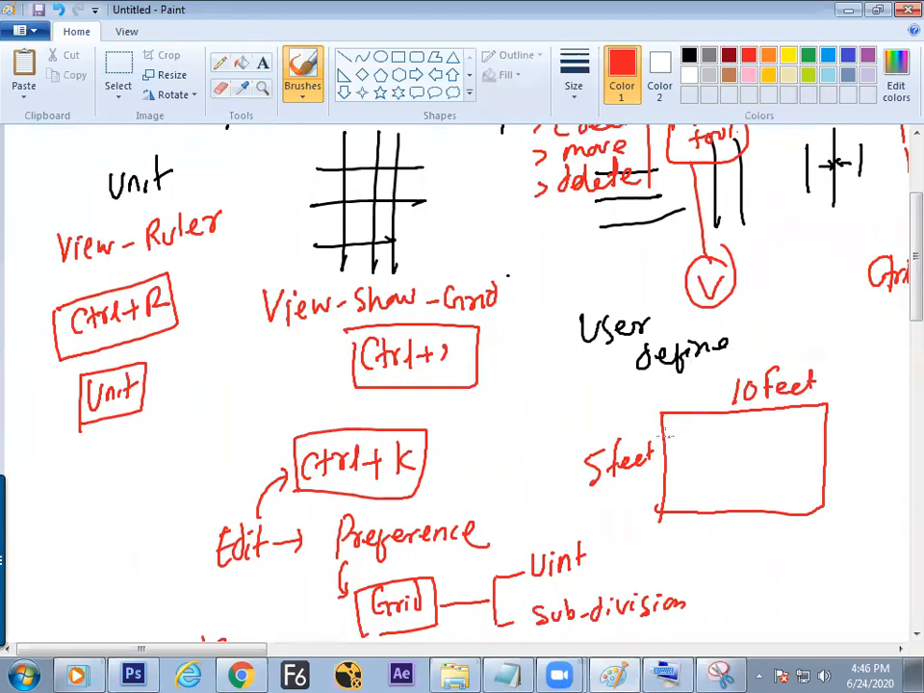
Step: Draw red margin lines just inside all four edges of the rectangle labelled 10 feet by 5 feet
{"action": "left_click_drag", "start_coordinate": [663, 424], "coordinate": [833, 414]}
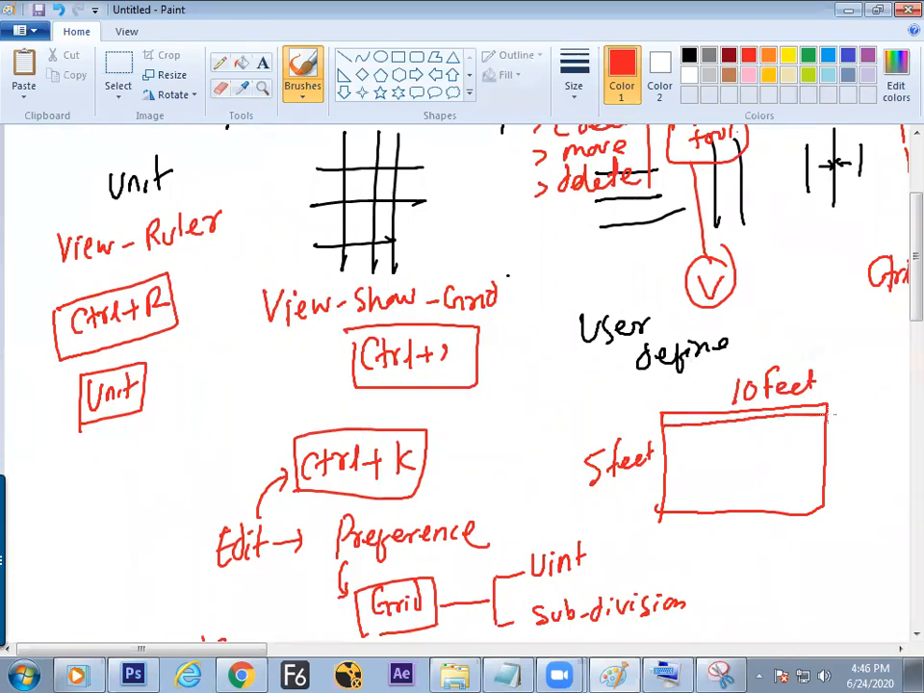
{"action": "mouse_move", "coordinate": [671, 418]}
{"action": "left_mouse_down"}
{"action": "mouse_move", "coordinate": [671, 524]}
{"action": "mouse_move", "coordinate": [681, 502]}
{"action": "mouse_move", "coordinate": [831, 498]}
{"action": "left_mouse_up"}
{"action": "left_click_drag", "start_coordinate": [811, 397], "coordinate": [812, 525]}
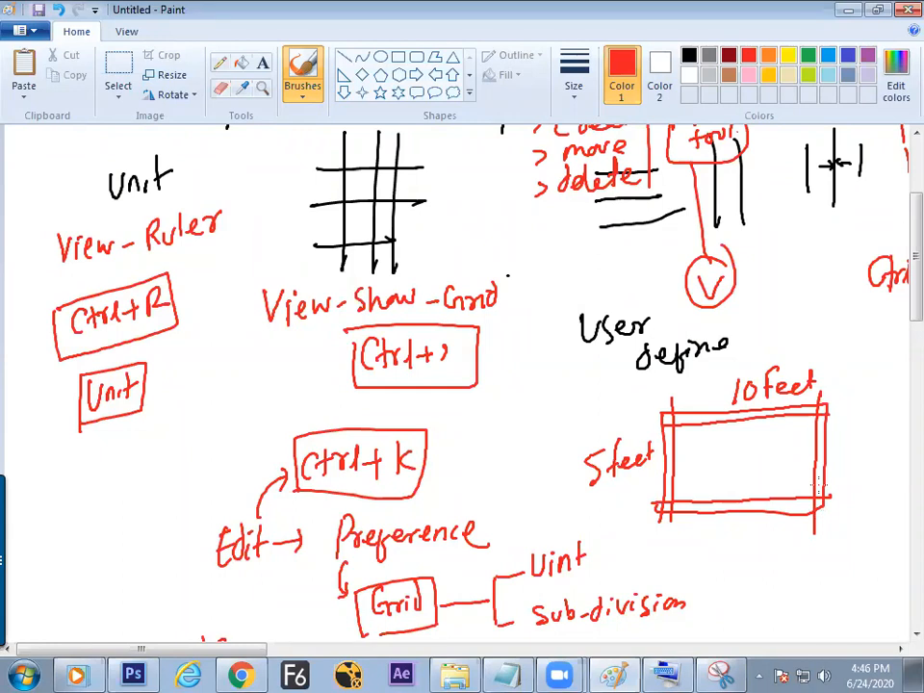
Step: Write a boxed "10x5 feet" note below the rectangle, with a one-inch edge-gap note beneath it
{"action": "mouse_move", "coordinate": [716, 544]}
{"action": "left_mouse_down"}
{"action": "mouse_move", "coordinate": [716, 567]}
{"action": "mouse_move", "coordinate": [729, 547]}
{"action": "mouse_move", "coordinate": [748, 562]}
{"action": "left_mouse_up"}
{"action": "mouse_move", "coordinate": [748, 546]}
{"action": "left_mouse_down"}
{"action": "mouse_move", "coordinate": [739, 563]}
{"action": "mouse_move", "coordinate": [752, 561]}
{"action": "left_mouse_up"}
{"action": "left_click_drag", "start_coordinate": [753, 539], "coordinate": [795, 545]}
{"action": "mouse_move", "coordinate": [698, 541]}
{"action": "left_mouse_down"}
{"action": "mouse_move", "coordinate": [779, 516]}
{"action": "mouse_move", "coordinate": [791, 538]}
{"action": "mouse_move", "coordinate": [789, 559]}
{"action": "mouse_move", "coordinate": [710, 551]}
{"action": "left_mouse_up"}
{"action": "mouse_move", "coordinate": [739, 592]}
{"action": "left_mouse_down"}
{"action": "mouse_move", "coordinate": [773, 601]}
{"action": "mouse_move", "coordinate": [764, 594]}
{"action": "mouse_move", "coordinate": [793, 587]}
{"action": "mouse_move", "coordinate": [796, 596]}
{"action": "mouse_move", "coordinate": [833, 579]}
{"action": "mouse_move", "coordinate": [811, 608]}
{"action": "mouse_move", "coordinate": [844, 609]}
{"action": "left_mouse_up"}
{"action": "mouse_move", "coordinate": [764, 623]}
{"action": "left_mouse_down"}
{"action": "mouse_move", "coordinate": [786, 621]}
{"action": "mouse_move", "coordinate": [795, 632]}
{"action": "mouse_move", "coordinate": [817, 611]}
{"action": "left_mouse_up"}
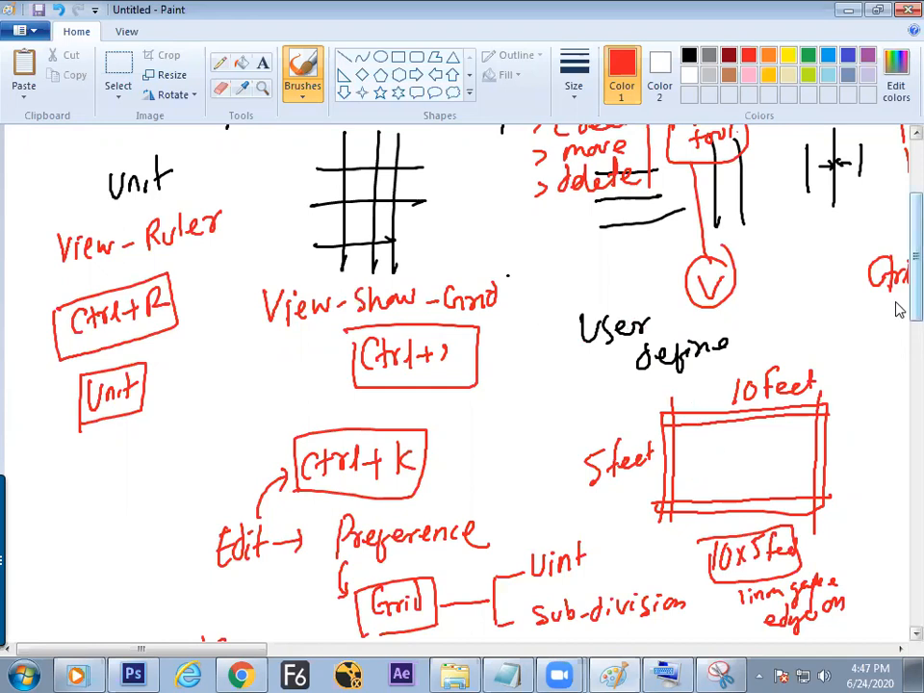
{"action": "scroll", "coordinate": [896, 322], "scroll_direction": "up", "scroll_amount": 1}
{"action": "scroll", "coordinate": [899, 310], "scroll_direction": "down", "scroll_amount": 3}
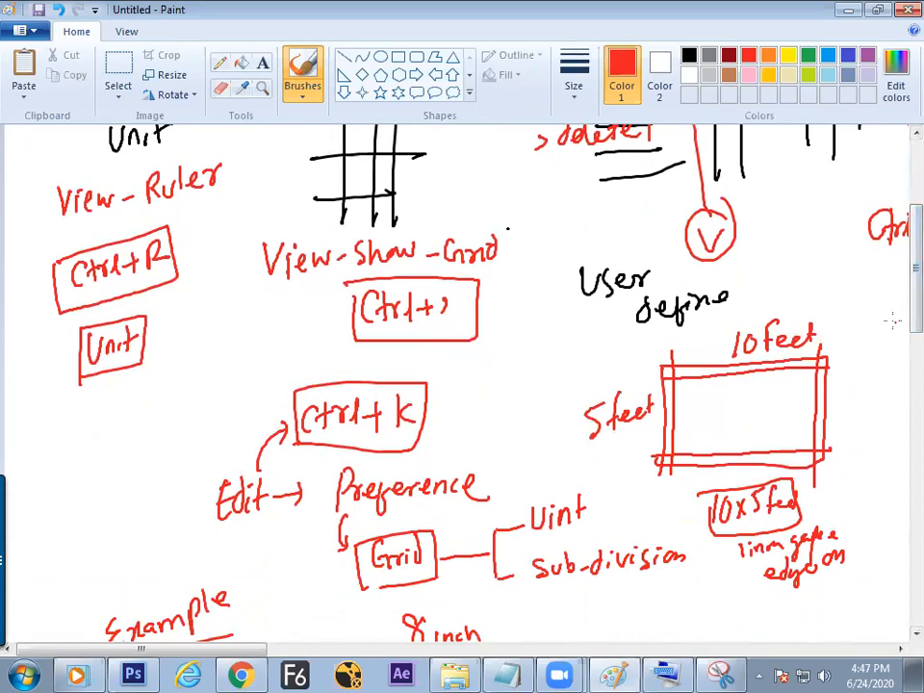
Step: Switch to Photoshop, nudge the vertical guide to about 3.6 units, and hide the guides
{"action": "key", "text": "alt+Tab"}
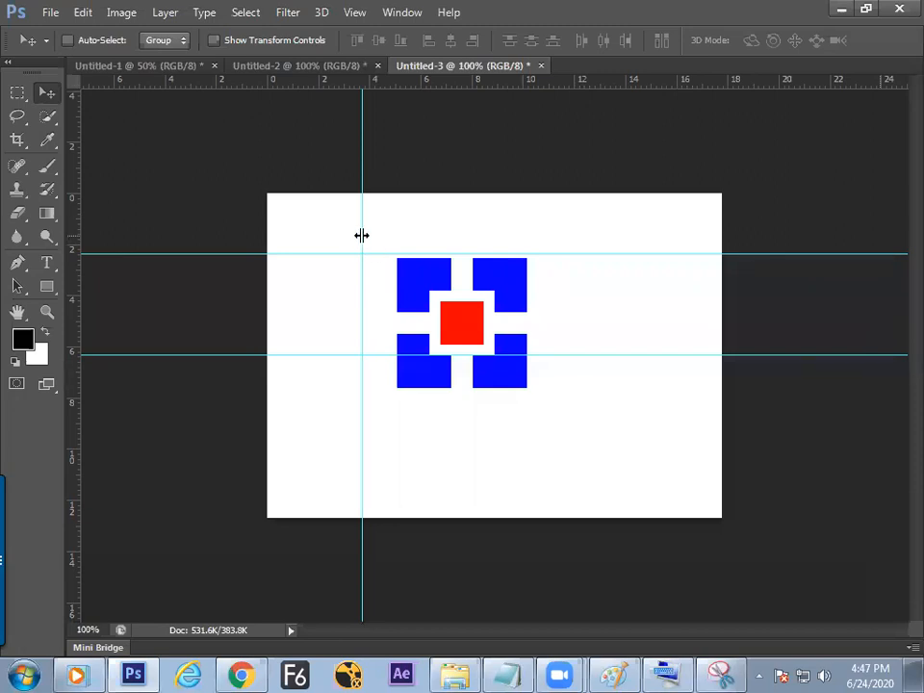
{"action": "left_click_drag", "start_coordinate": [362, 234], "coordinate": [360, 235]}
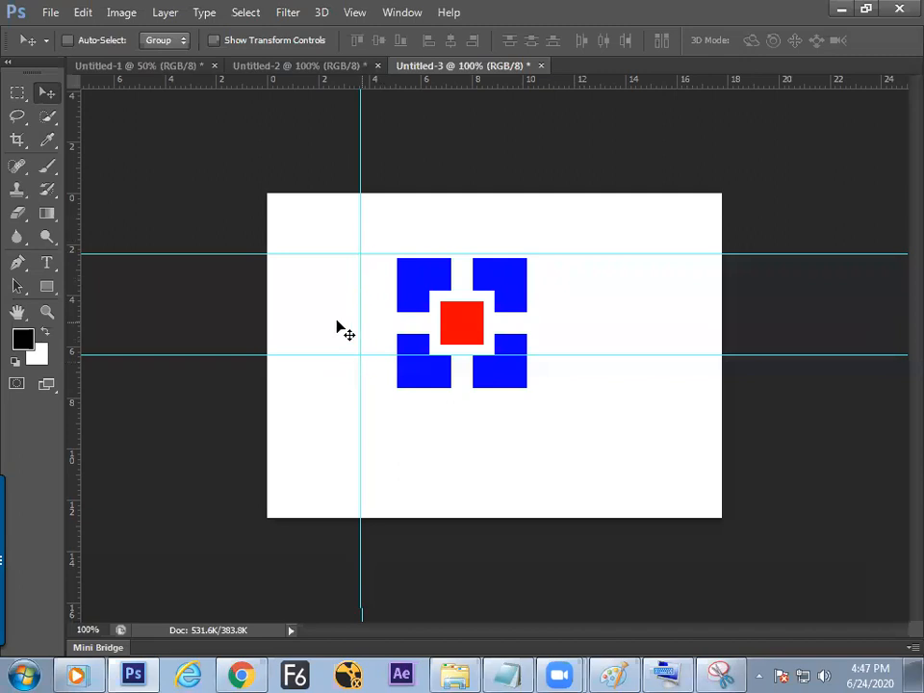
{"action": "left_click", "coordinate": [354, 13]}
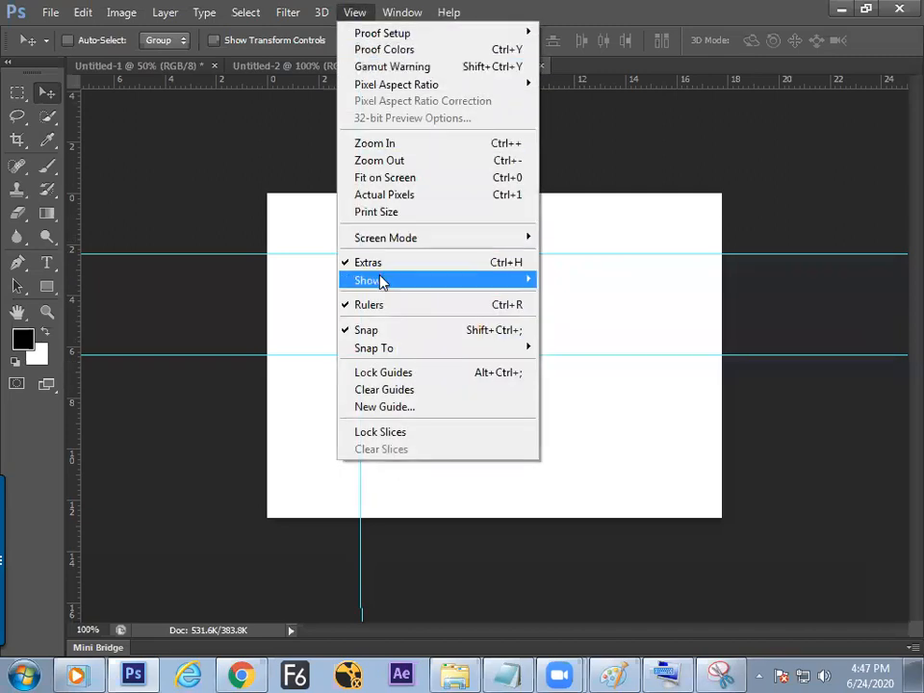
{"action": "mouse_move", "coordinate": [380, 281]}
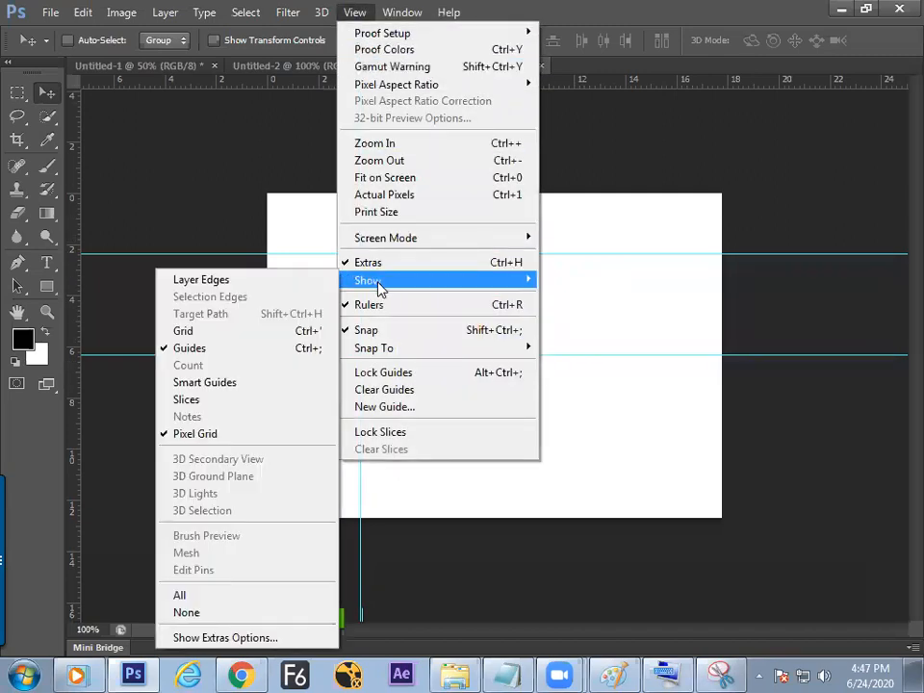
{"action": "left_click", "coordinate": [312, 356]}
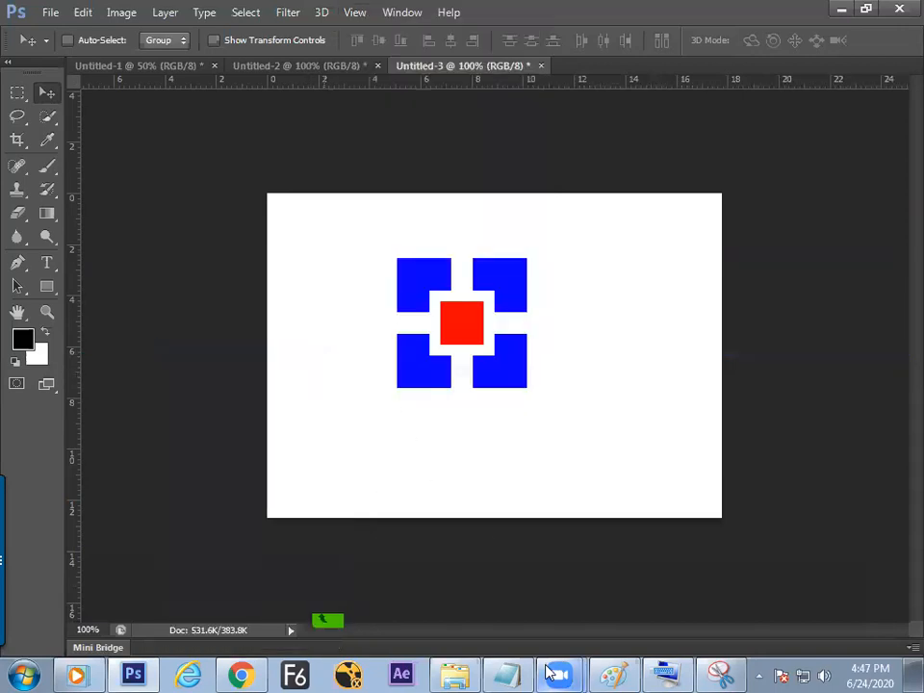
Step: Toggle the guides' visibility repeatedly with the On-Screen Keyboard, leave them shown, and minimise the keyboard
{"action": "left_click", "coordinate": [664, 673]}
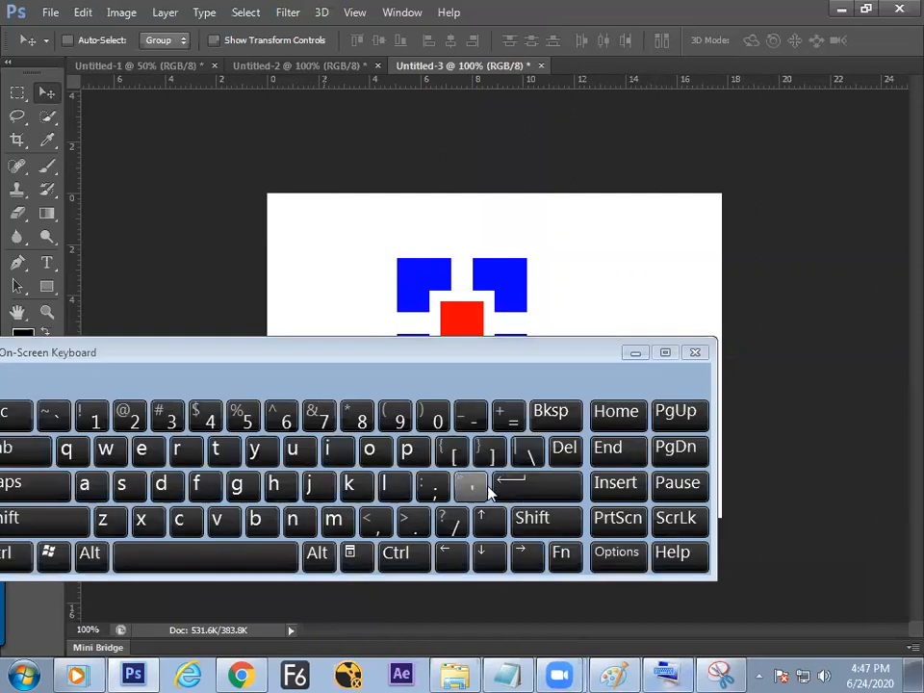
{"action": "left_click", "coordinate": [396, 552]}
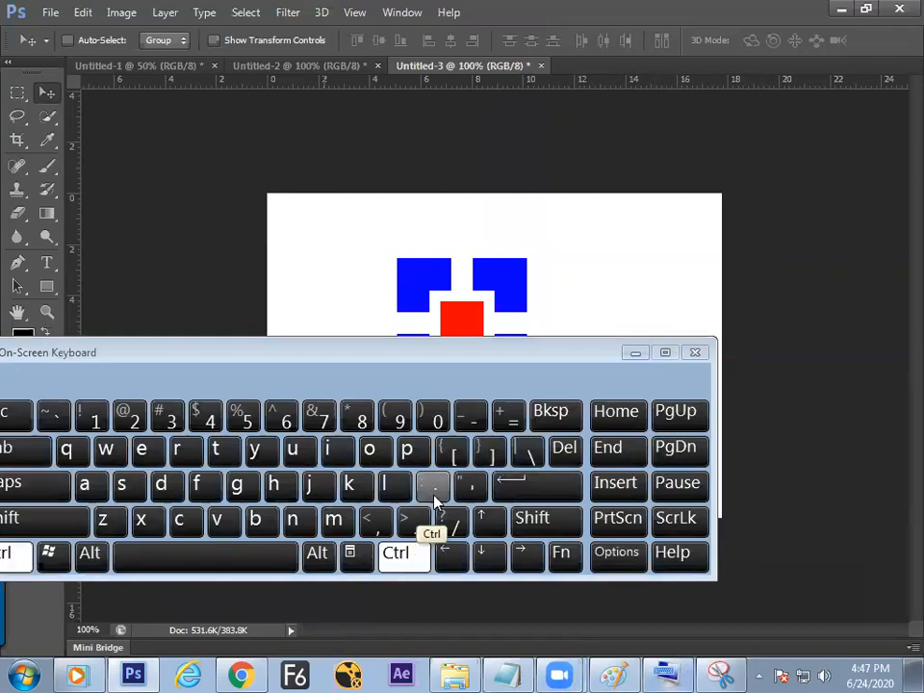
{"action": "left_click", "coordinate": [434, 493]}
{"action": "left_click", "coordinate": [406, 552]}
{"action": "left_click", "coordinate": [434, 492]}
{"action": "left_click", "coordinate": [410, 554]}
{"action": "left_click", "coordinate": [430, 487]}
{"action": "left_click", "coordinate": [411, 550]}
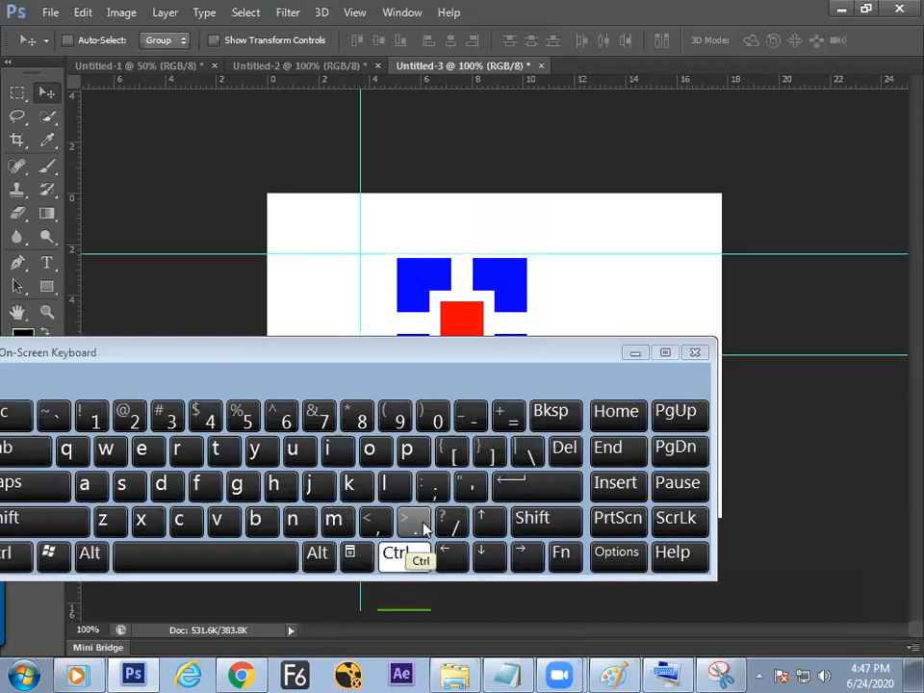
{"action": "left_click", "coordinate": [434, 491]}
{"action": "left_click", "coordinate": [407, 552]}
{"action": "left_click", "coordinate": [432, 488]}
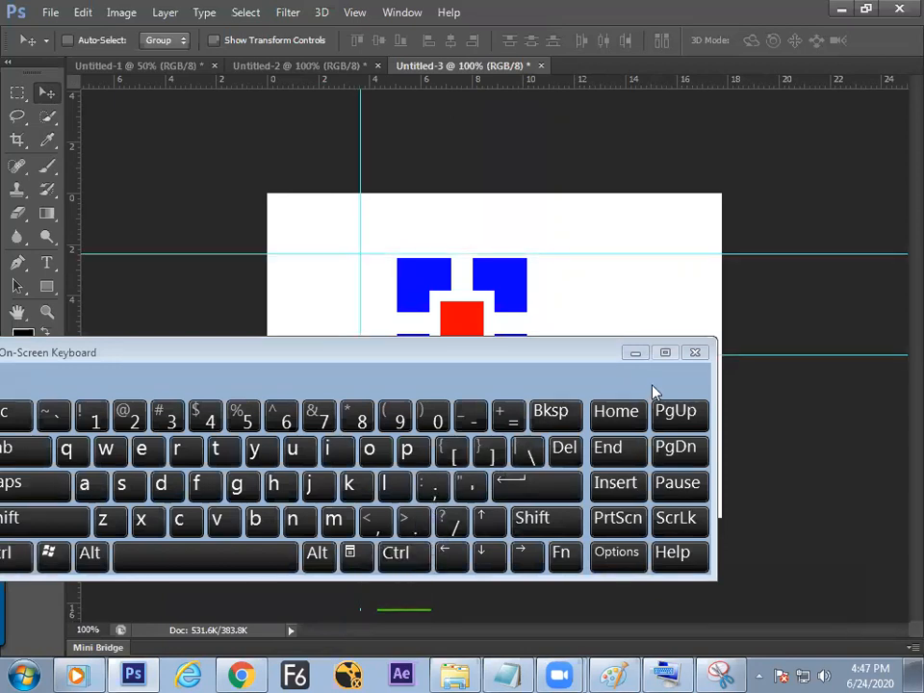
{"action": "left_click", "coordinate": [635, 352]}
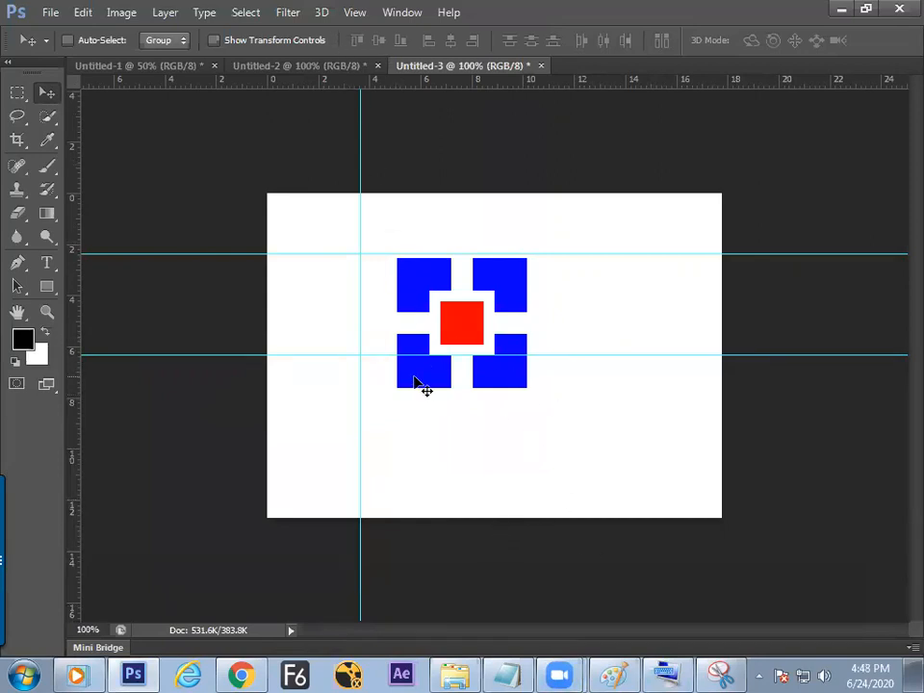
Step: Hide and reshow the guides once more, and clear all guides from the document
{"action": "key", "text": "ctrl+semicolon"}
{"action": "key", "text": "ctrl+semicolon"}
{"action": "left_click", "coordinate": [356, 12]}
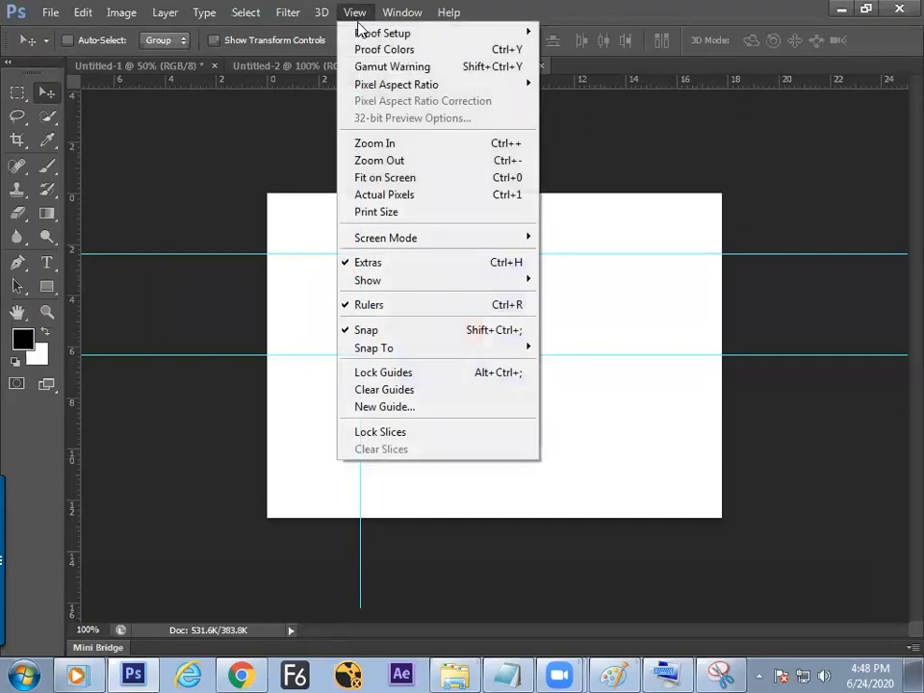
{"action": "left_click", "coordinate": [391, 395]}
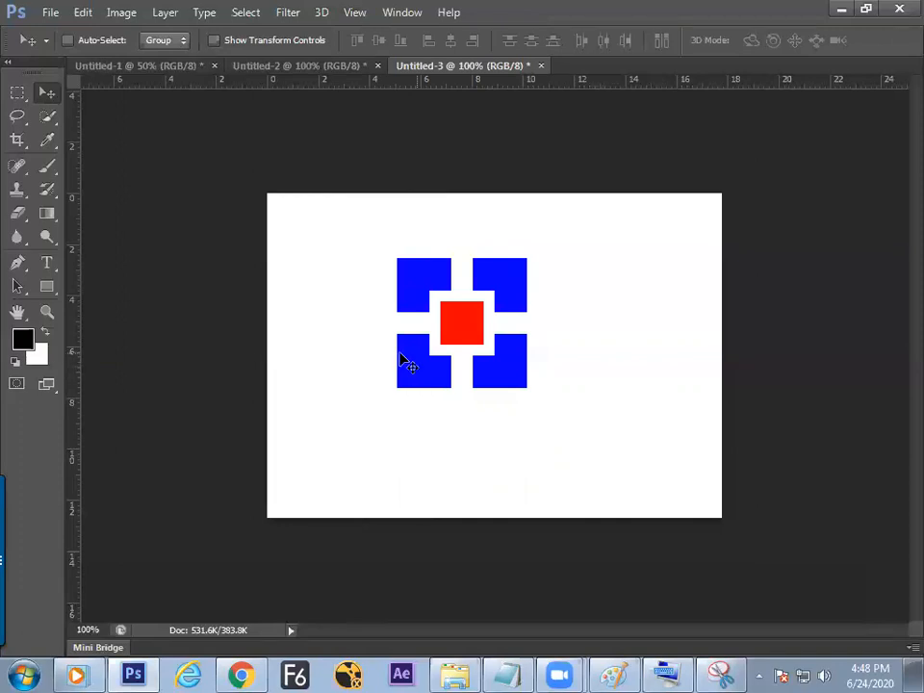
Step: Switch to the Paint notes and draw a tick mark inside the red rectangle
{"action": "left_click", "coordinate": [614, 675]}
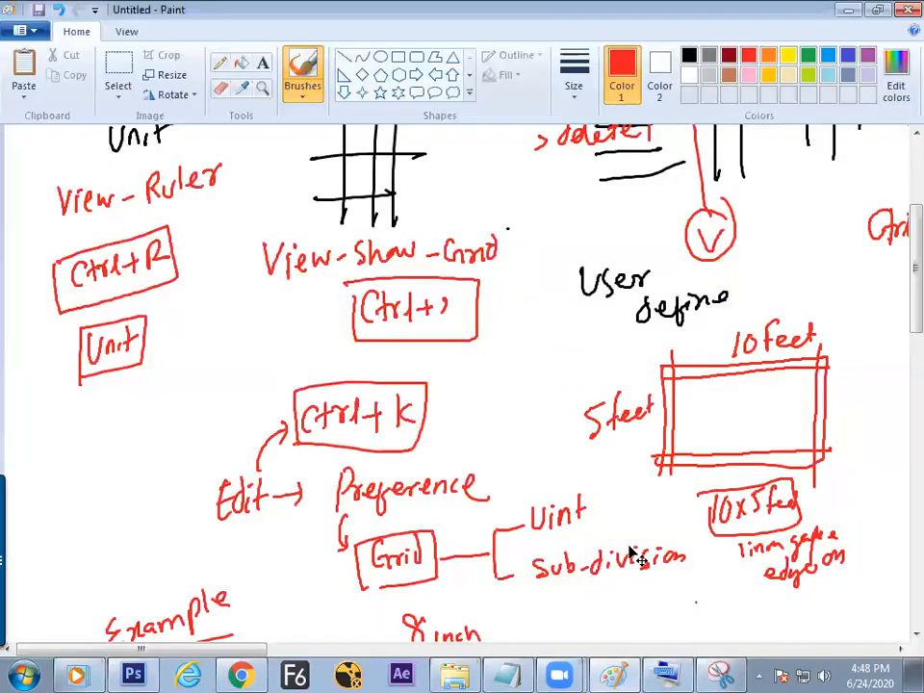
{"action": "left_click_drag", "start_coordinate": [736, 408], "coordinate": [772, 395]}
{"action": "left_click_drag", "start_coordinate": [145, 651], "coordinate": [241, 662]}
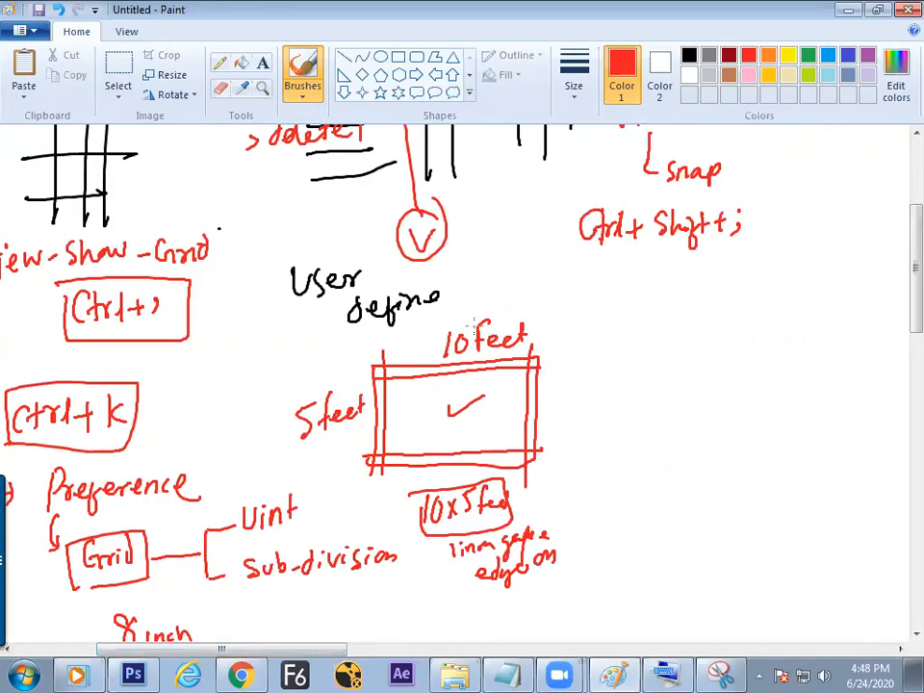
Step: Switch to Photoshop, examine the width units offered for a new document, and cancel its creation
{"action": "key", "text": "alt+Tab"}
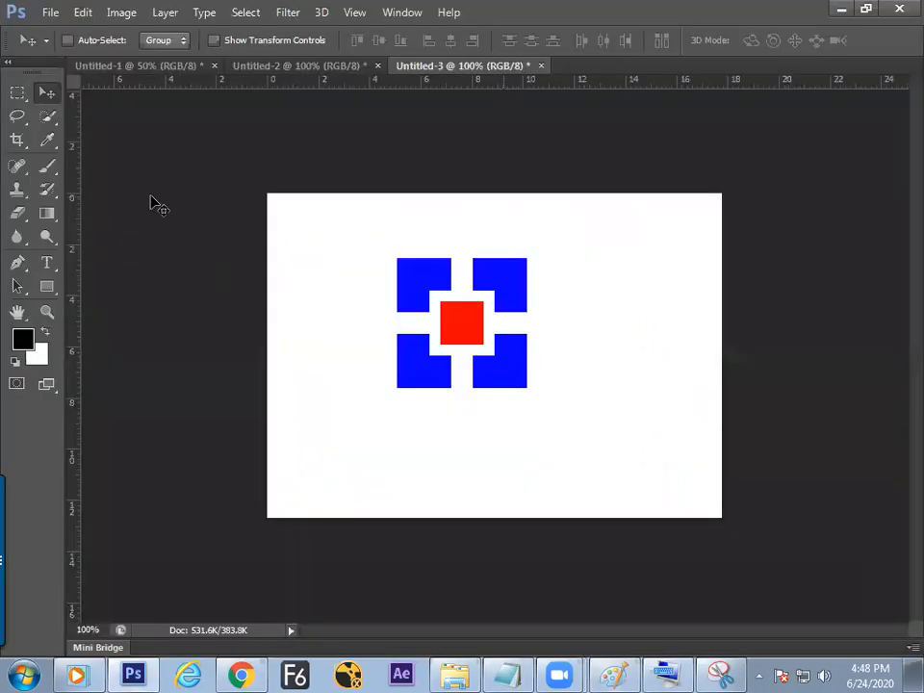
{"action": "left_click", "coordinate": [54, 15]}
{"action": "left_click", "coordinate": [63, 32]}
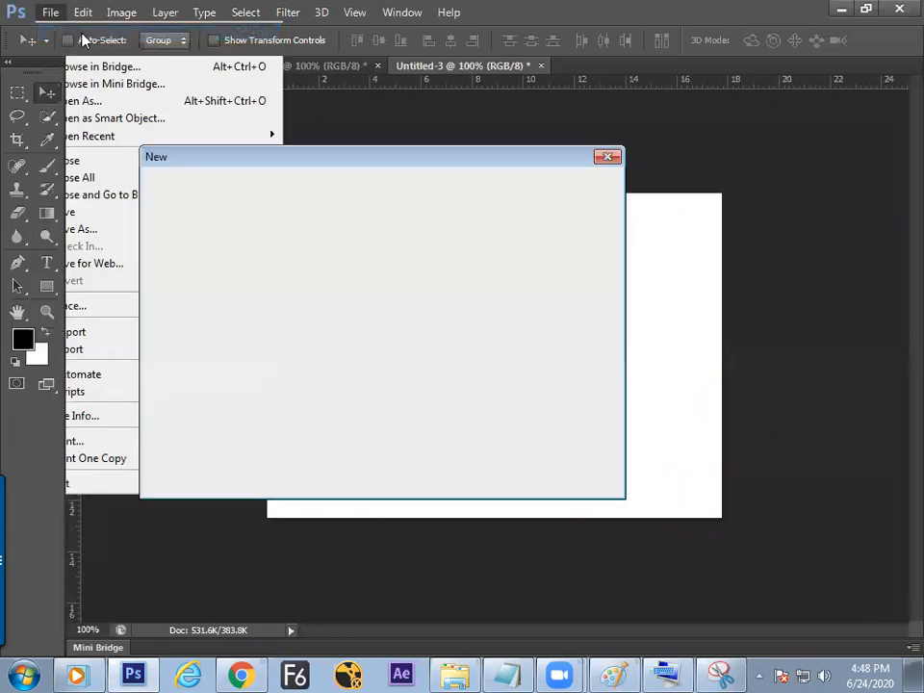
{"action": "left_click", "coordinate": [440, 264]}
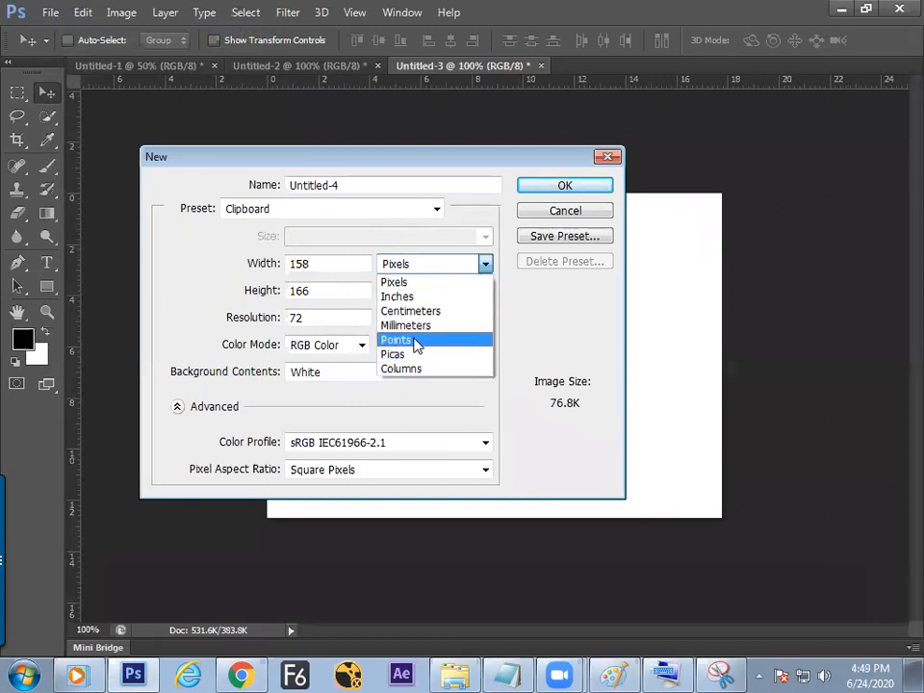
{"action": "left_click", "coordinate": [546, 219]}
{"action": "left_click", "coordinate": [548, 216]}
Step: Switch to the Paint notes and write a boxed "1 feet → 12 inch" conversion beside the rectangle sketch
{"action": "key", "text": "alt+Tab"}
{"action": "mouse_move", "coordinate": [643, 344]}
{"action": "left_mouse_down"}
{"action": "mouse_move", "coordinate": [641, 380]}
{"action": "mouse_move", "coordinate": [692, 365]}
{"action": "left_mouse_up"}
{"action": "mouse_move", "coordinate": [696, 336]}
{"action": "left_mouse_down"}
{"action": "mouse_move", "coordinate": [695, 359]}
{"action": "mouse_move", "coordinate": [728, 354]}
{"action": "left_mouse_up"}
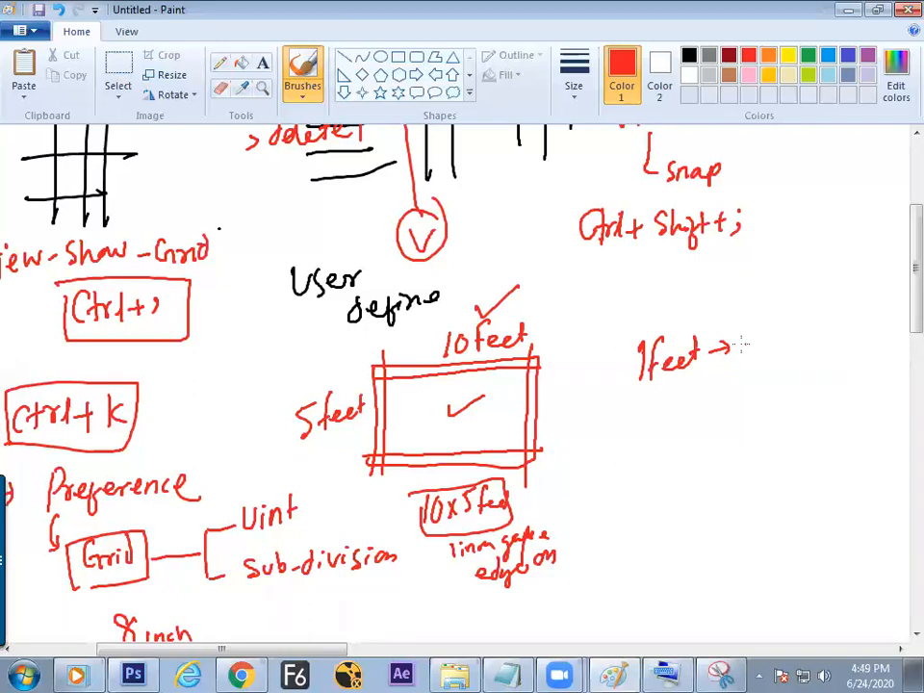
{"action": "left_click_drag", "start_coordinate": [743, 337], "coordinate": [743, 356]}
{"action": "mouse_move", "coordinate": [749, 339]}
{"action": "left_mouse_down"}
{"action": "mouse_move", "coordinate": [762, 355]}
{"action": "mouse_move", "coordinate": [818, 354]}
{"action": "left_mouse_up"}
{"action": "mouse_move", "coordinate": [627, 329]}
{"action": "left_mouse_down"}
{"action": "mouse_move", "coordinate": [816, 313]}
{"action": "mouse_move", "coordinate": [627, 332]}
{"action": "left_mouse_up"}
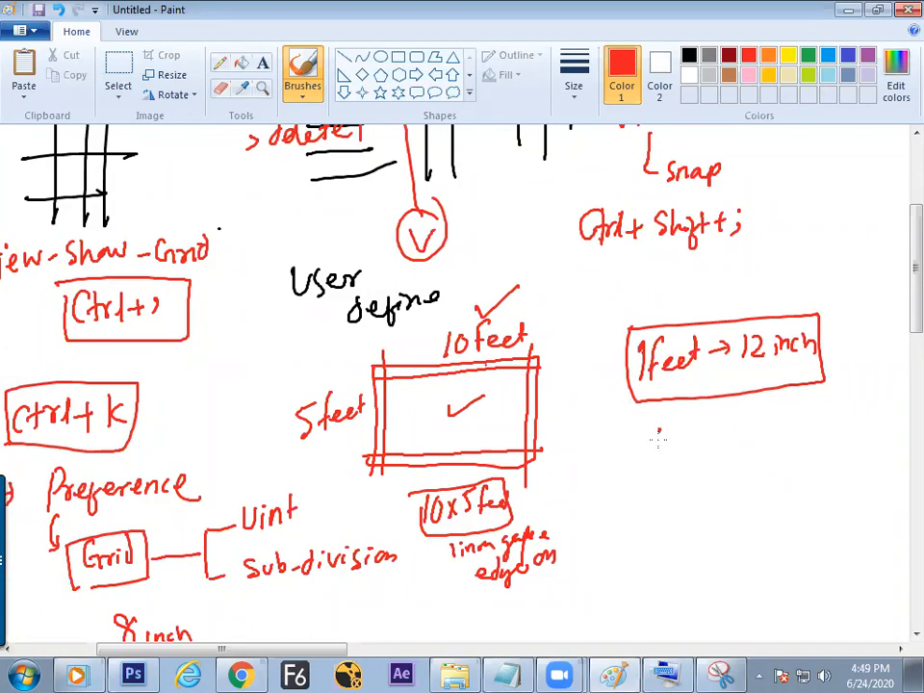
Step: Write an underlined "120 inch x 60 inch" below the conversion box and draw a curved arrow to it from the rectangle
{"action": "mouse_move", "coordinate": [672, 424]}
{"action": "left_mouse_down"}
{"action": "mouse_move", "coordinate": [677, 443]}
{"action": "mouse_move", "coordinate": [688, 431]}
{"action": "mouse_move", "coordinate": [739, 440]}
{"action": "left_mouse_up"}
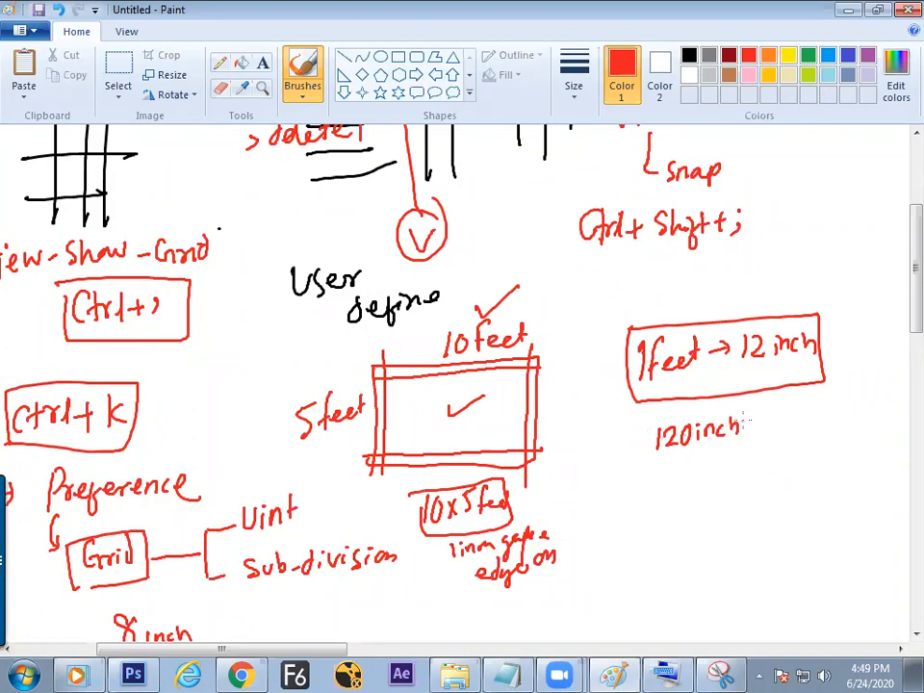
{"action": "left_click_drag", "start_coordinate": [757, 416], "coordinate": [745, 439]}
{"action": "left_click_drag", "start_coordinate": [777, 417], "coordinate": [776, 427]}
{"action": "mouse_move", "coordinate": [785, 419]}
{"action": "left_mouse_down"}
{"action": "mouse_move", "coordinate": [781, 433]}
{"action": "mouse_move", "coordinate": [786, 419]}
{"action": "left_mouse_up"}
{"action": "mouse_move", "coordinate": [795, 423]}
{"action": "left_mouse_down"}
{"action": "mouse_move", "coordinate": [794, 435]}
{"action": "mouse_move", "coordinate": [824, 420]}
{"action": "left_mouse_up"}
{"action": "left_click_drag", "start_coordinate": [830, 405], "coordinate": [839, 424]}
{"action": "mouse_move", "coordinate": [669, 465]}
{"action": "left_mouse_down"}
{"action": "mouse_move", "coordinate": [835, 447]}
{"action": "mouse_move", "coordinate": [845, 405]}
{"action": "left_mouse_up"}
{"action": "mouse_move", "coordinate": [556, 343]}
{"action": "left_mouse_down"}
{"action": "mouse_move", "coordinate": [602, 408]}
{"action": "mouse_move", "coordinate": [618, 411]}
{"action": "left_mouse_up"}
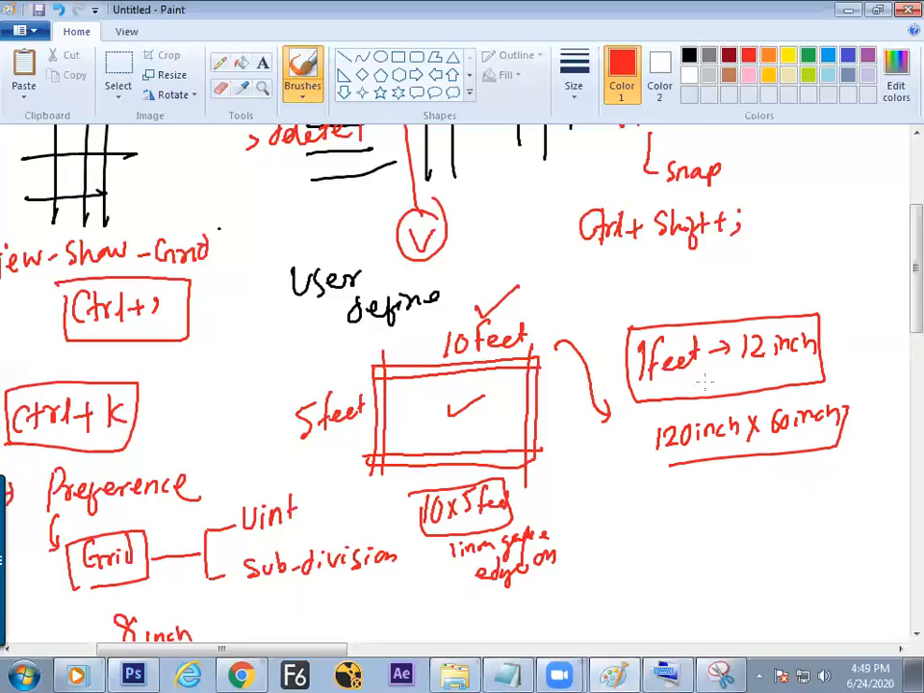
Step: Switch to Photoshop and set up a new document 120 inches wide and 60 inches high
{"action": "key", "text": "alt+Tab"}
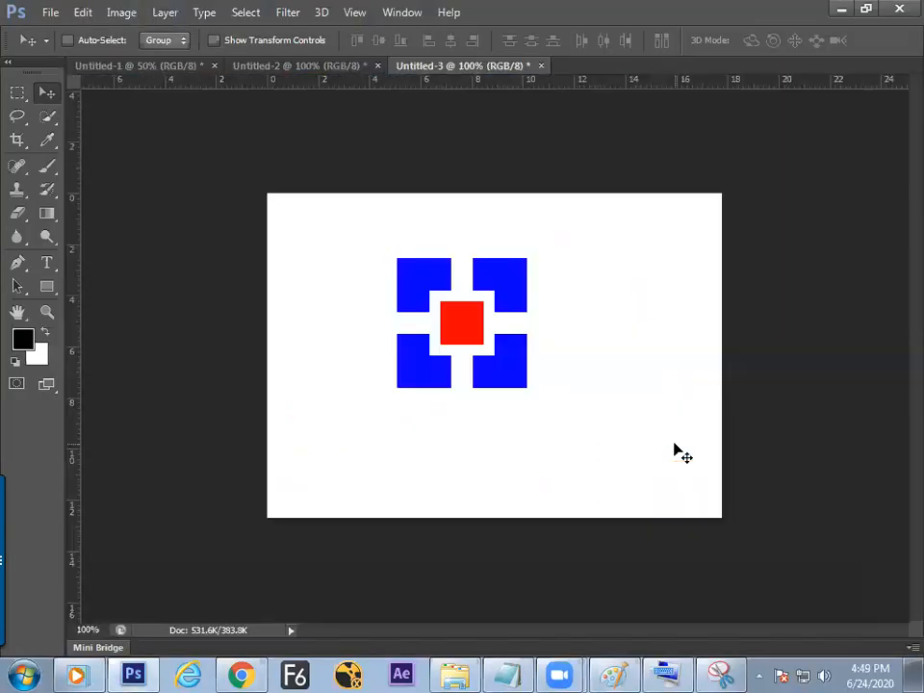
{"action": "left_click", "coordinate": [51, 13]}
{"action": "left_click", "coordinate": [62, 33]}
{"action": "left_click", "coordinate": [430, 265]}
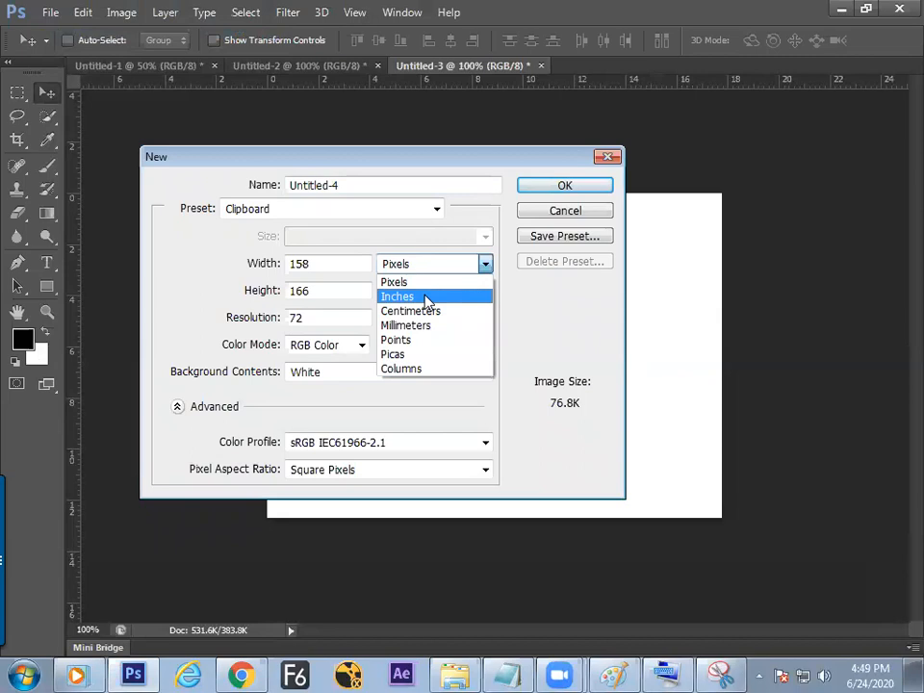
{"action": "left_click", "coordinate": [426, 297]}
{"action": "left_click", "coordinate": [258, 263]}
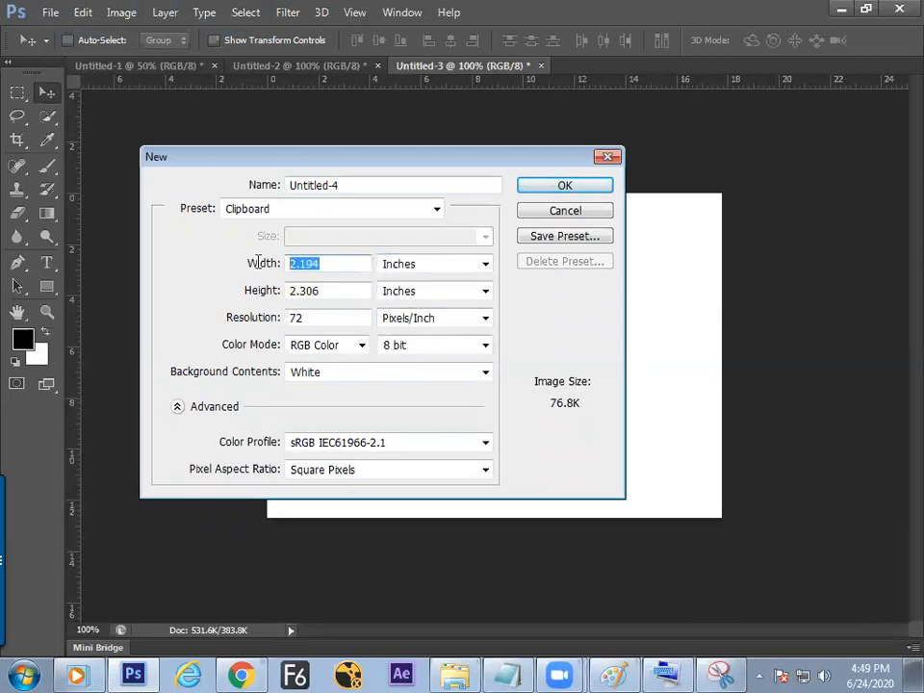
{"action": "type", "text": "1"}
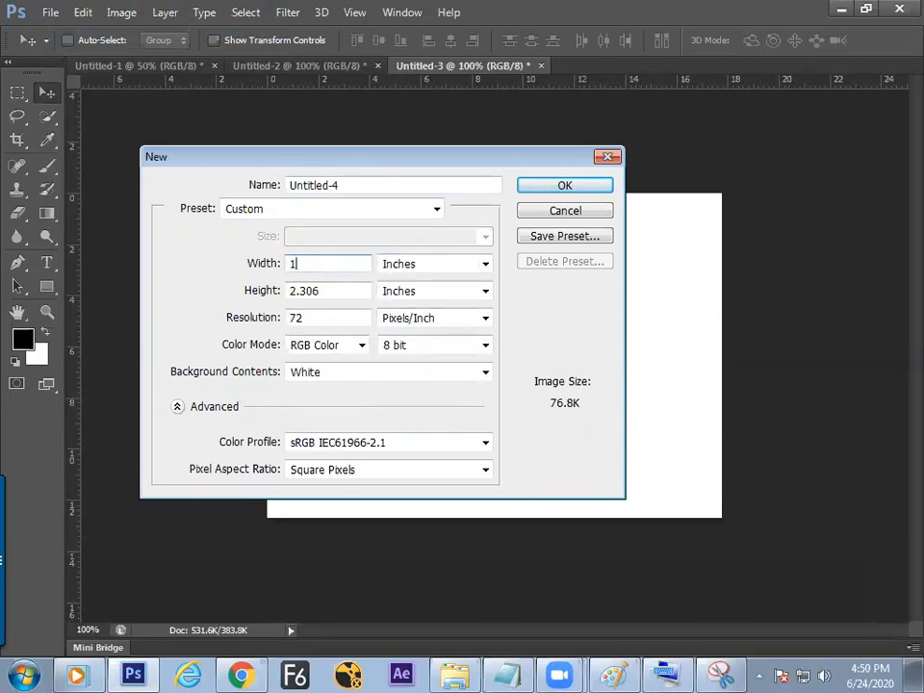
{"action": "type", "text": "20"}
{"action": "key", "text": "Tab"}
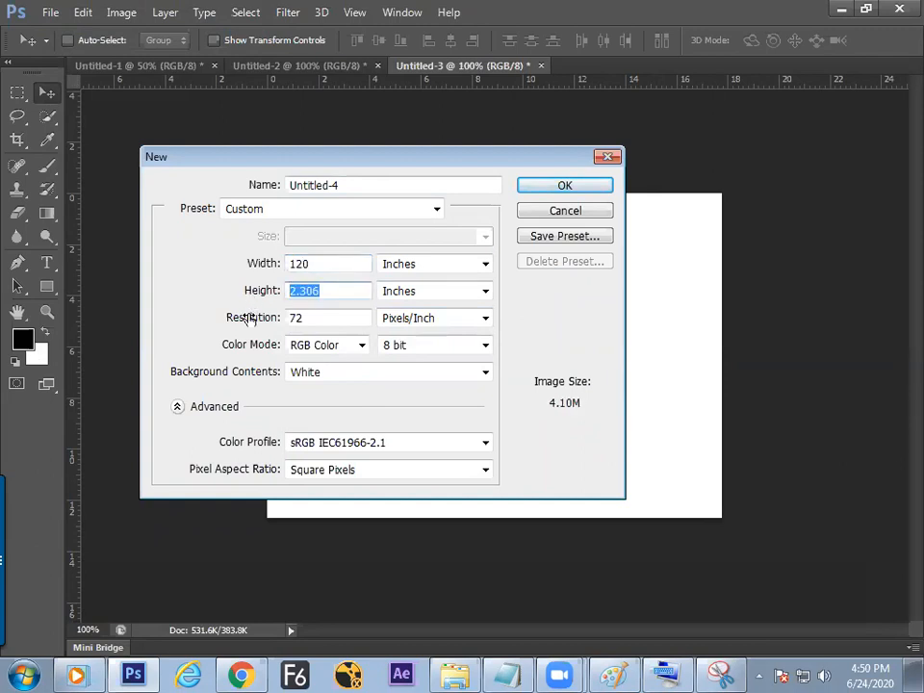
{"action": "type", "text": "60"}
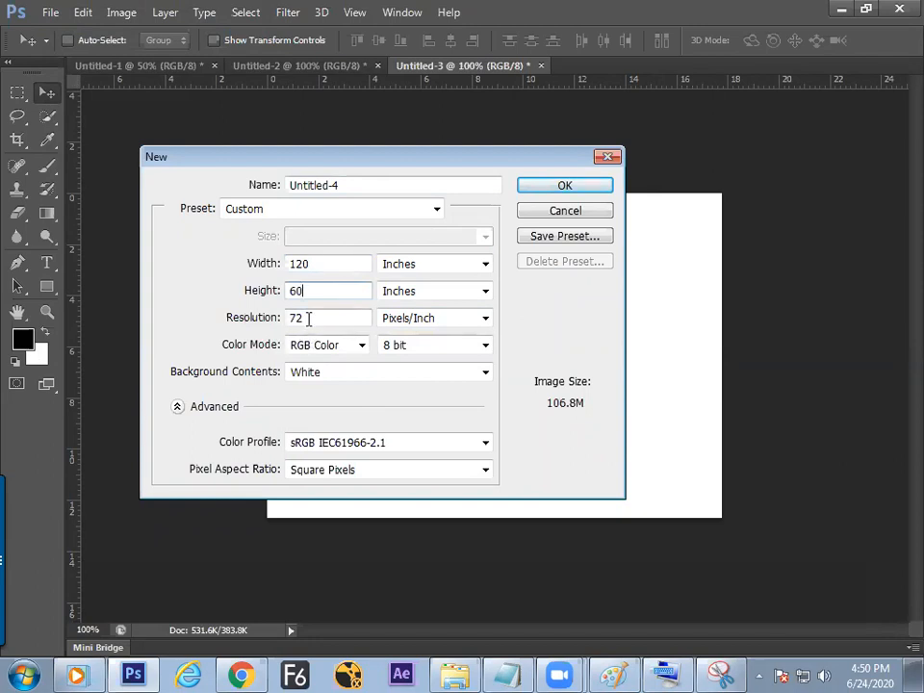
Step: Name the new document "10x5 feeet" and create it at 120 x 60 inches with a resolution of 72 pixels/inch
{"action": "left_click_drag", "start_coordinate": [408, 159], "coordinate": [390, 156]}
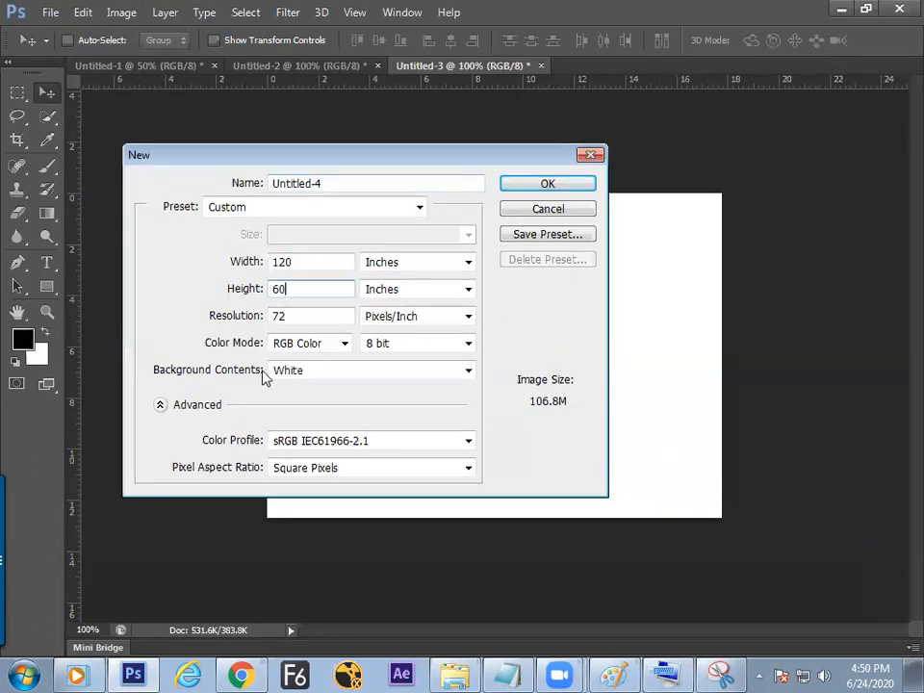
{"action": "left_click_drag", "start_coordinate": [438, 163], "coordinate": [457, 149]}
{"action": "double_click", "coordinate": [304, 300]}
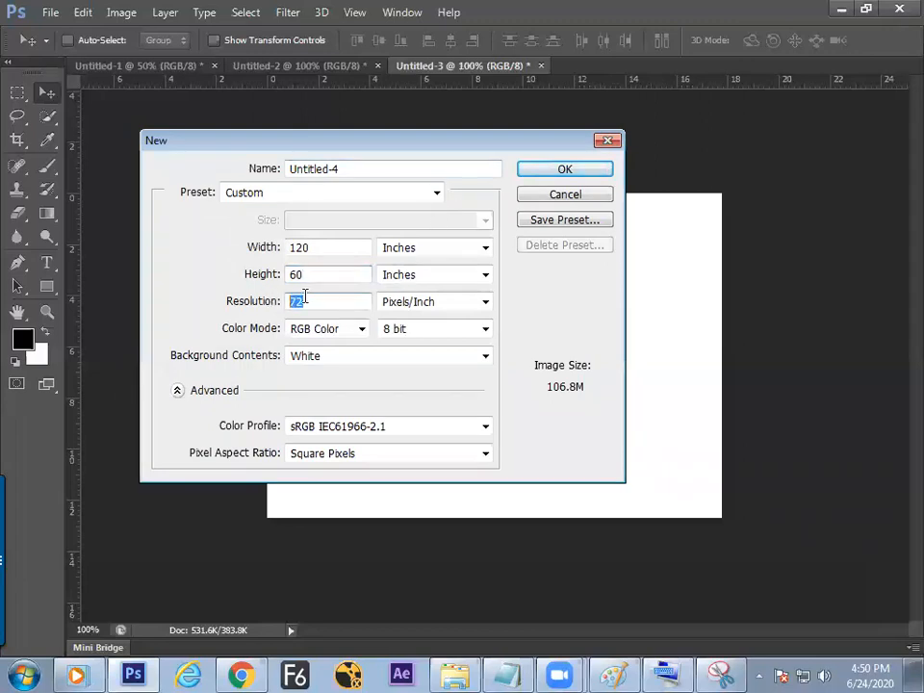
{"action": "mouse_move", "coordinate": [375, 142]}
{"action": "left_mouse_down"}
{"action": "mouse_move", "coordinate": [357, 151]}
{"action": "mouse_move", "coordinate": [369, 160]}
{"action": "left_mouse_up"}
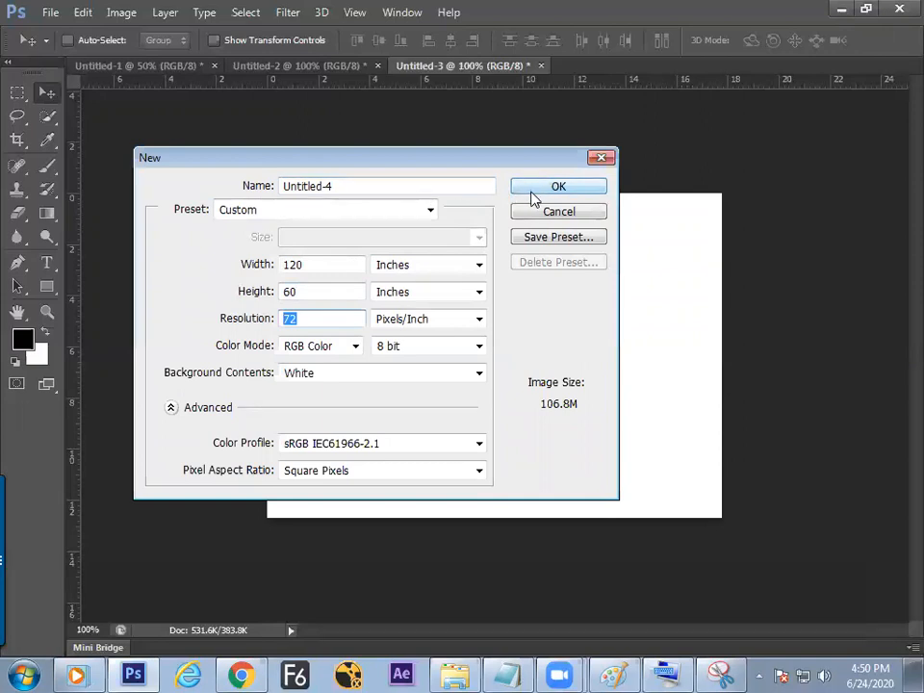
{"action": "left_click", "coordinate": [396, 186]}
{"action": "left_click_drag", "start_coordinate": [397, 187], "coordinate": [128, 206]}
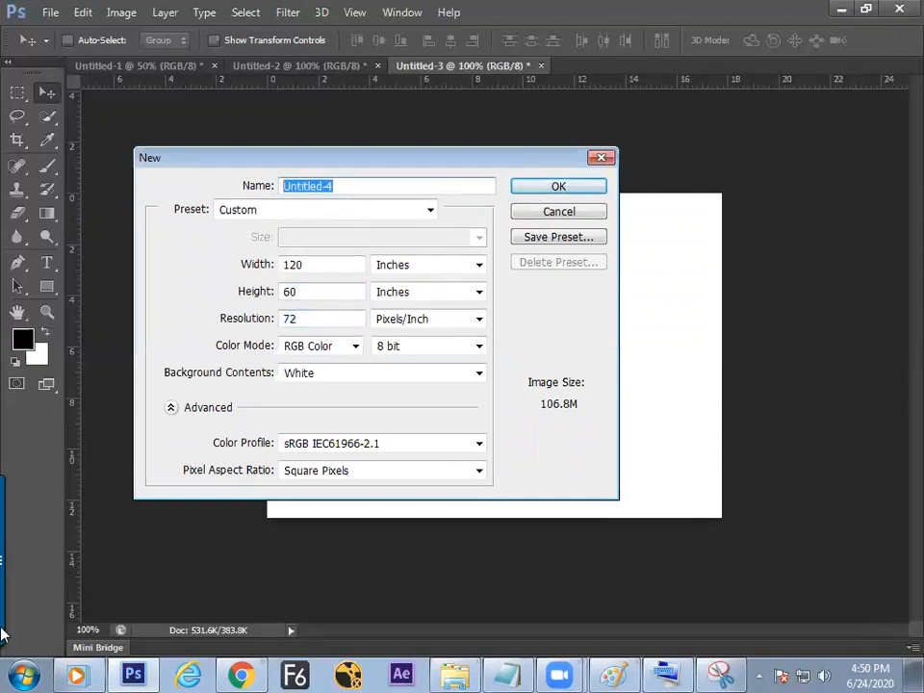
{"action": "type", "text": "1"}
{"action": "mouse_move", "coordinate": [3, 633]}
{"action": "type", "text": "0x5 fe"}
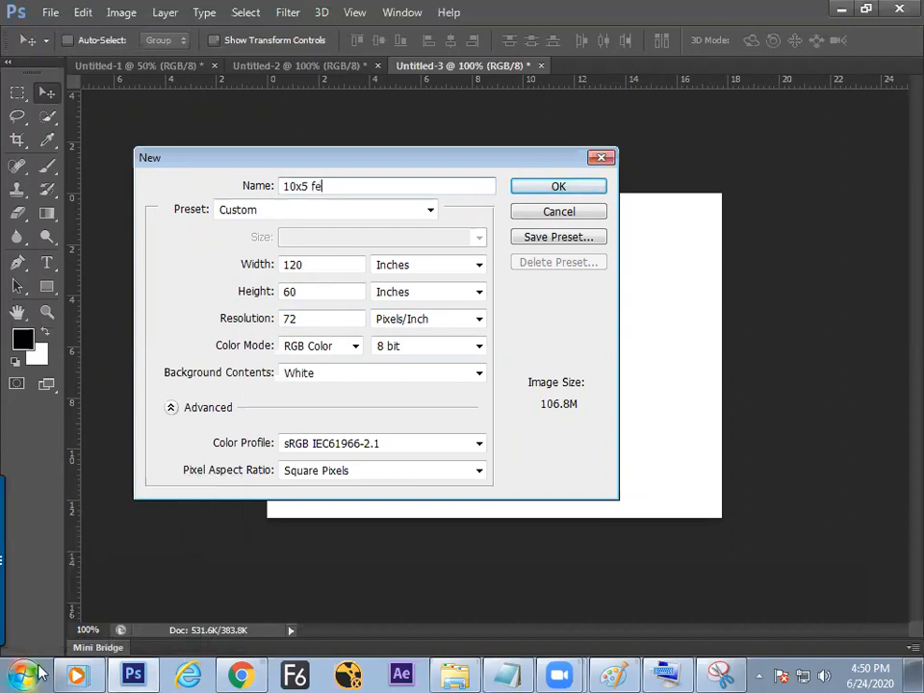
{"action": "type", "text": "eet"}
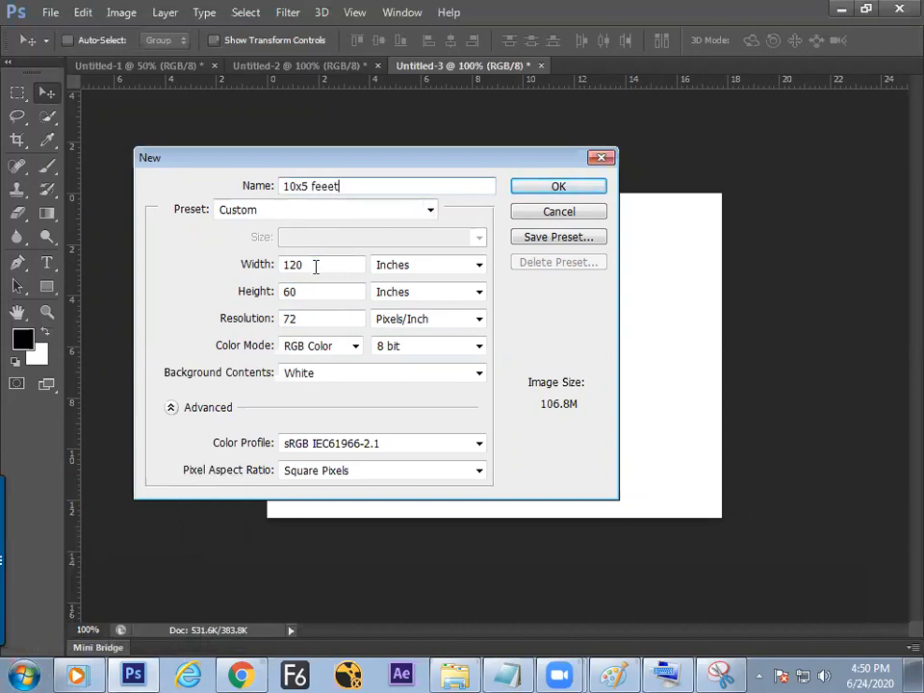
{"action": "left_click", "coordinate": [540, 186]}
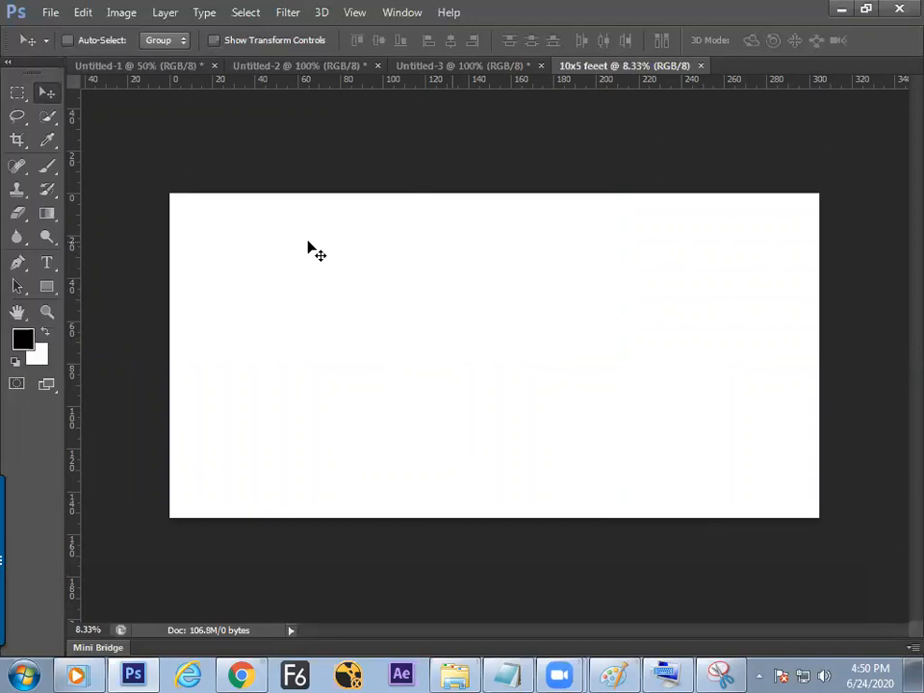
Step: Check the rectangle sketch in the Paint notes, return to Photoshop and set the ruler units to inches
{"action": "key", "text": "alt+Tab"}
{"action": "key", "text": "alt+Tab"}
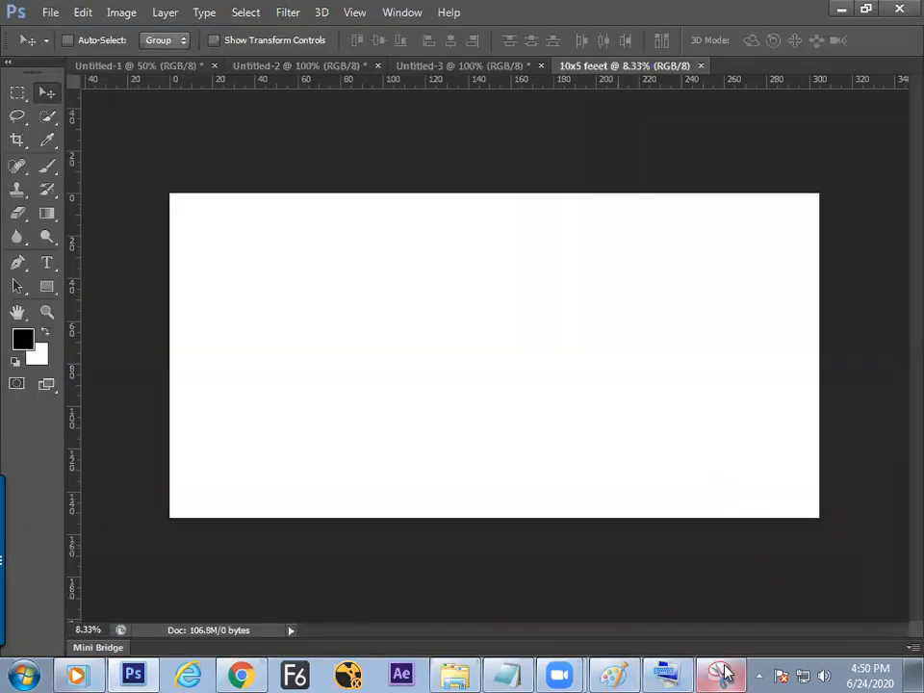
{"action": "left_click", "coordinate": [613, 673]}
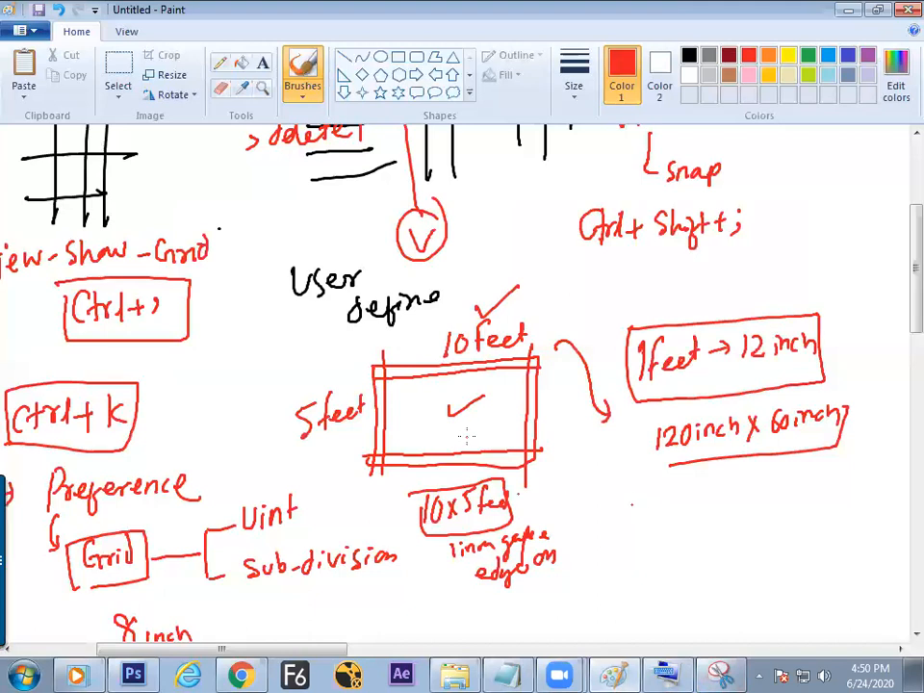
{"action": "key", "text": "alt+Tab"}
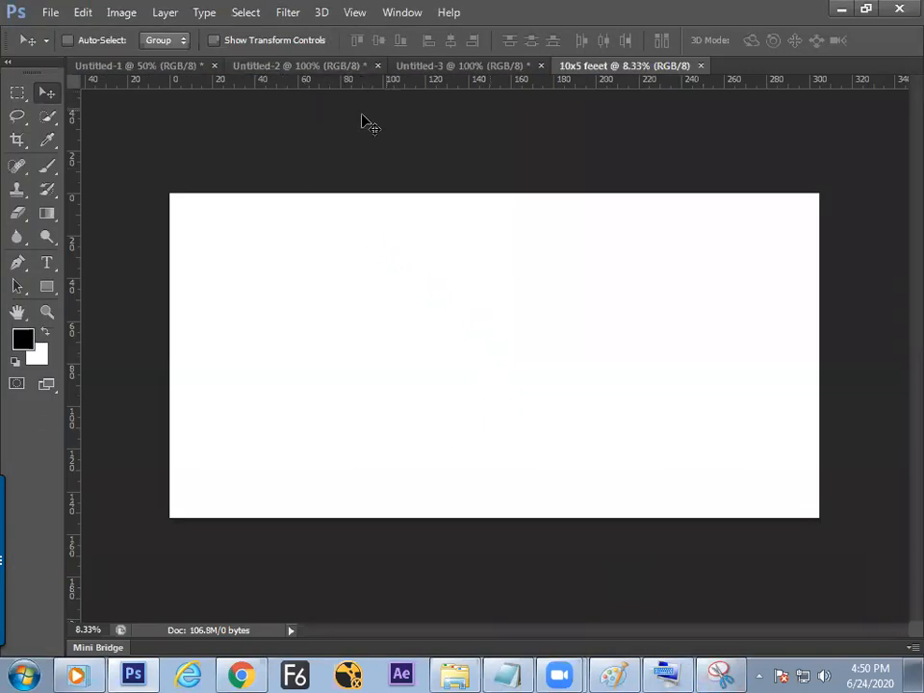
{"action": "right_click", "coordinate": [321, 91]}
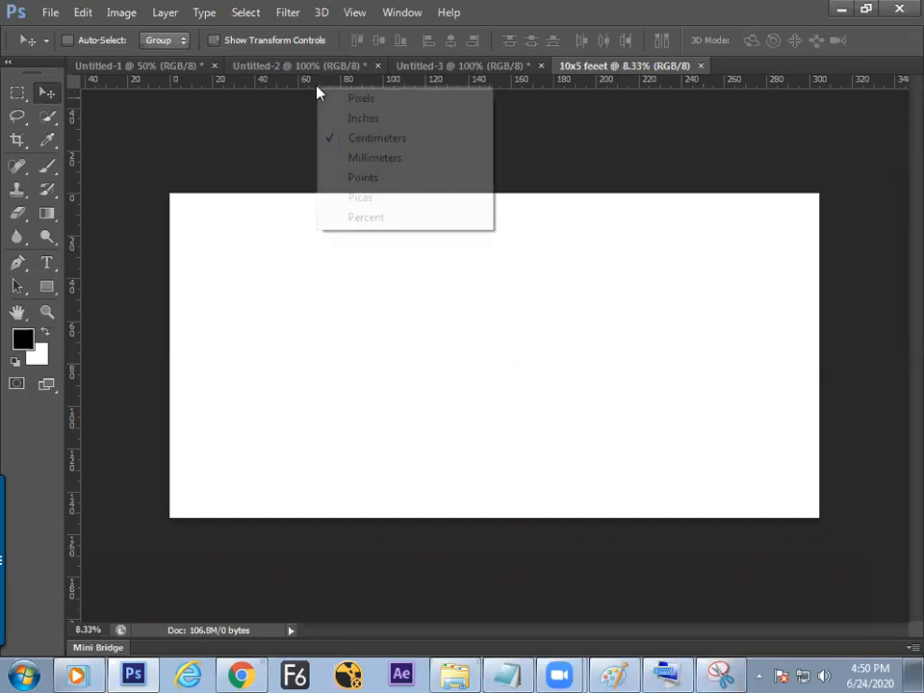
{"action": "left_click", "coordinate": [352, 119]}
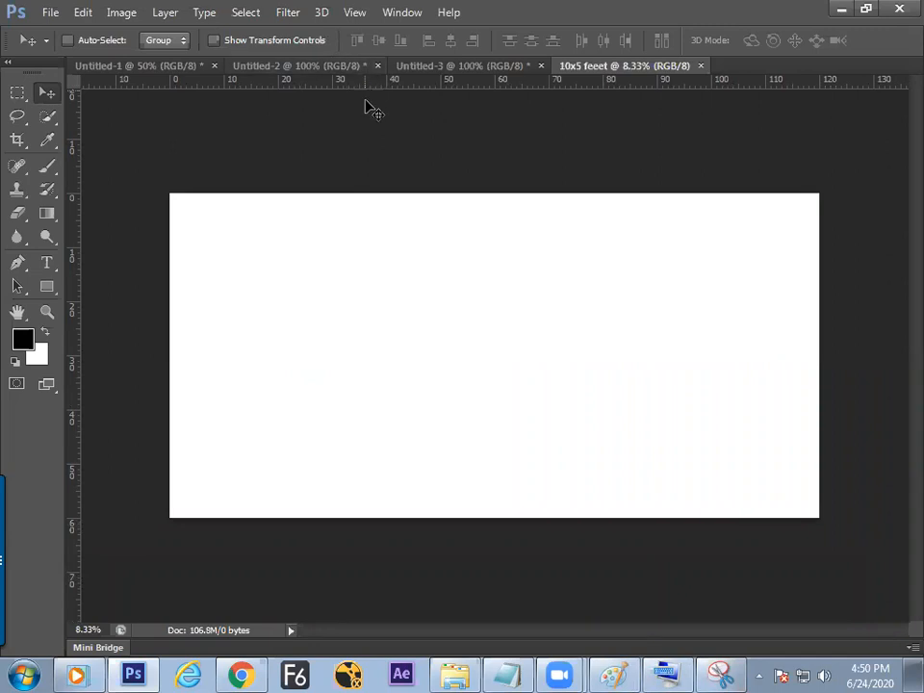
Step: Pull a vertical guide from the ruler to about 1 inch inside the page's left edge and remove it again
{"action": "key", "text": "ctrl+plus"}
{"action": "key", "text": "ctrl+plus"}
{"action": "key", "text": "ctrl+plus"}
{"action": "key", "text": "ctrl+plus"}
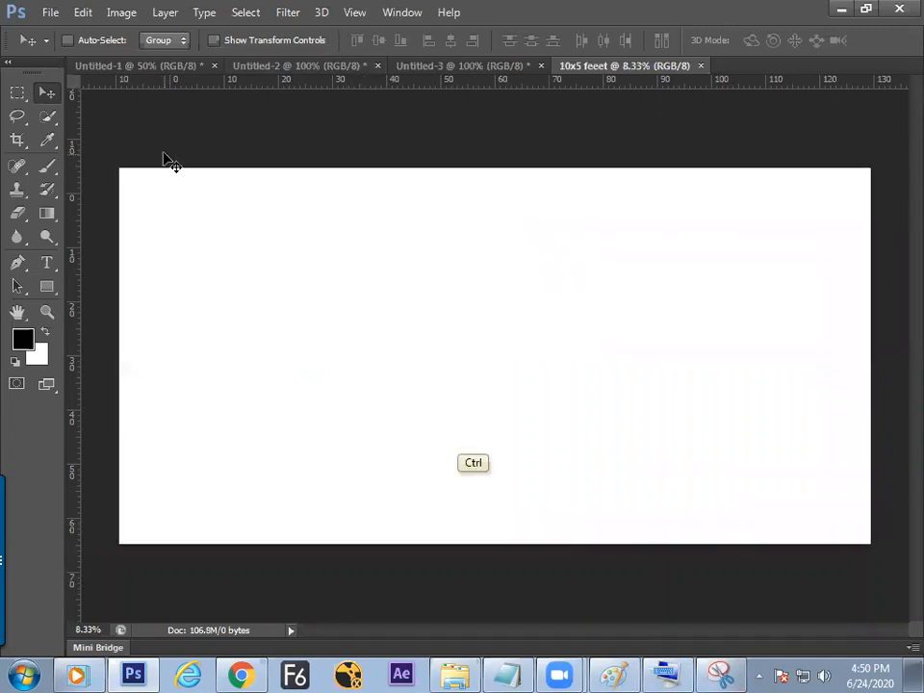
{"action": "left_click_drag", "start_coordinate": [297, 258], "coordinate": [317, 465]}
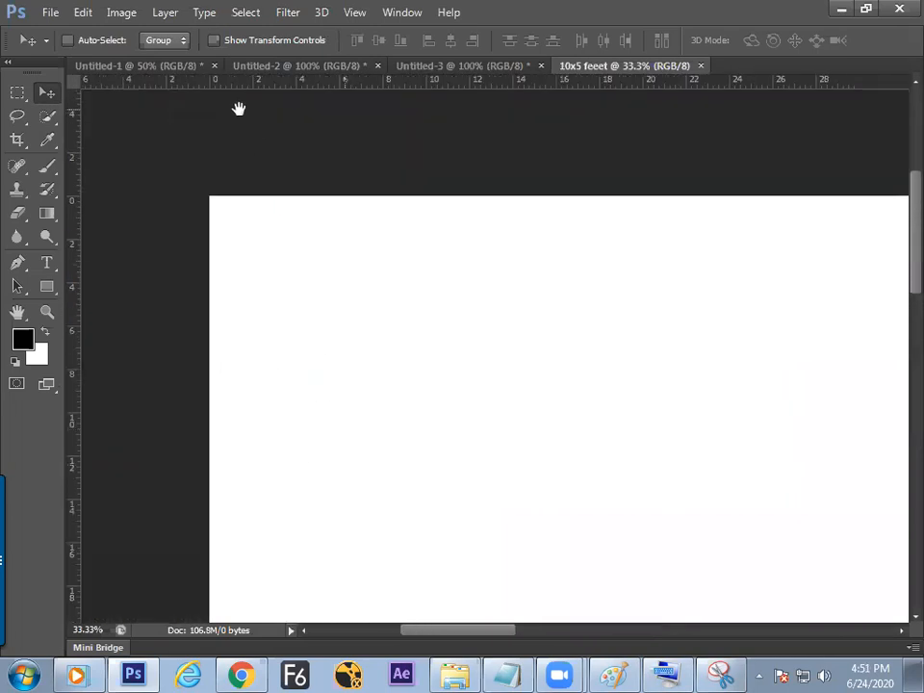
{"action": "key", "text": "ctrl+plus"}
{"action": "left_click_drag", "start_coordinate": [186, 197], "coordinate": [541, 381]}
{"action": "left_click_drag", "start_coordinate": [443, 333], "coordinate": [375, 187]}
{"action": "left_click_drag", "start_coordinate": [74, 227], "coordinate": [373, 224]}
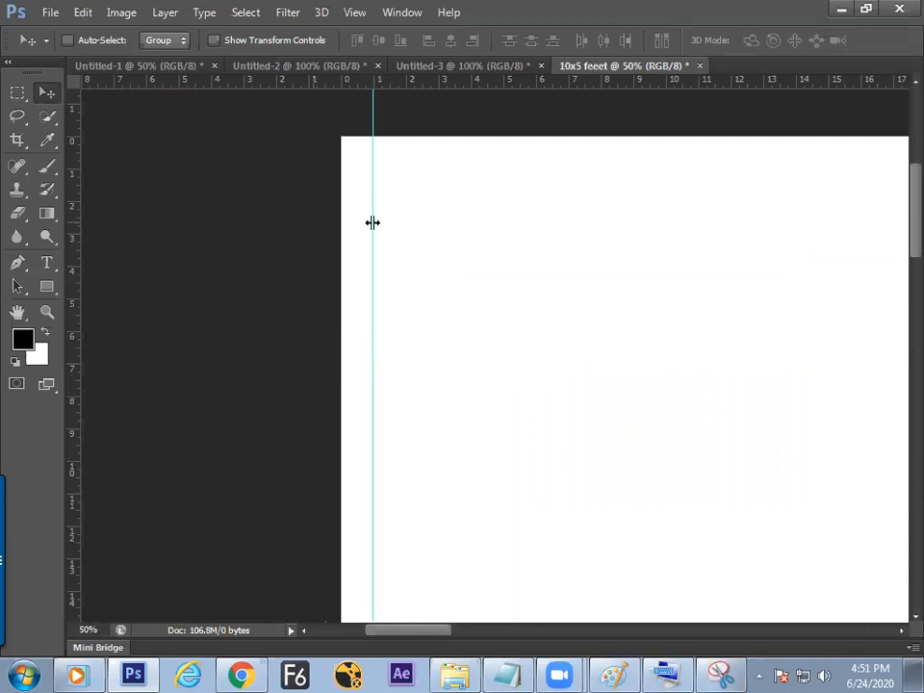
{"action": "left_click_drag", "start_coordinate": [371, 256], "coordinate": [75, 252]}
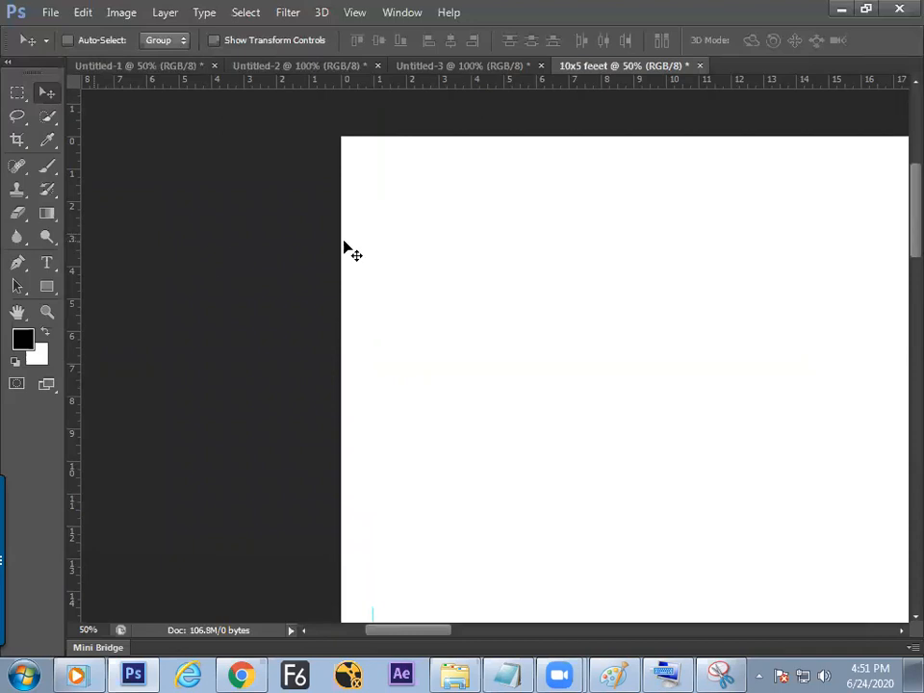
Step: Create a new vertical guide at an exact position of 1 inch
{"action": "left_click", "coordinate": [353, 14]}
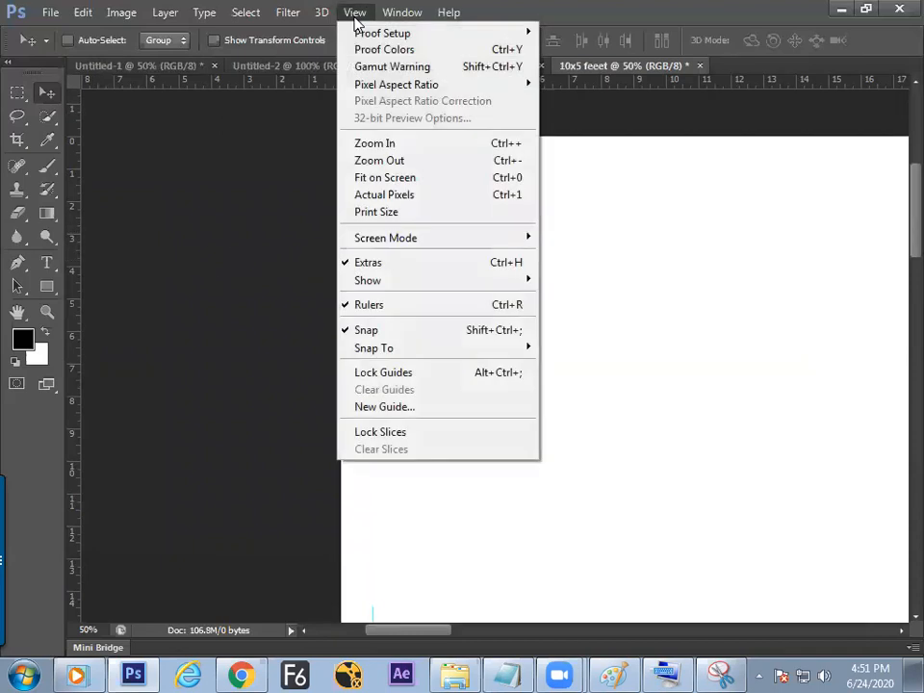
{"action": "left_click", "coordinate": [374, 407]}
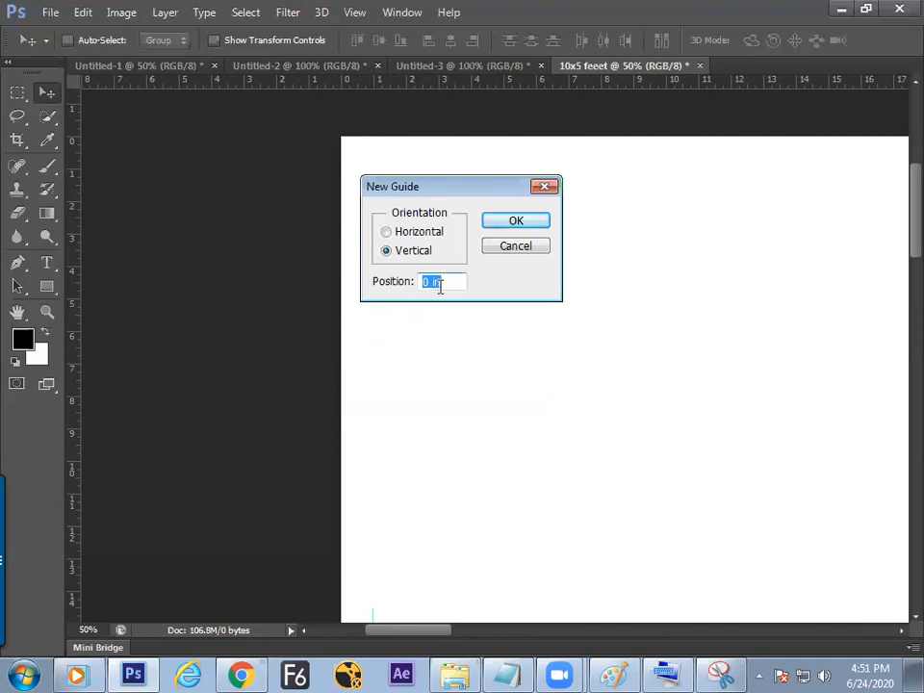
{"action": "type", "text": "1inch"}
{"action": "left_click", "coordinate": [520, 220]}
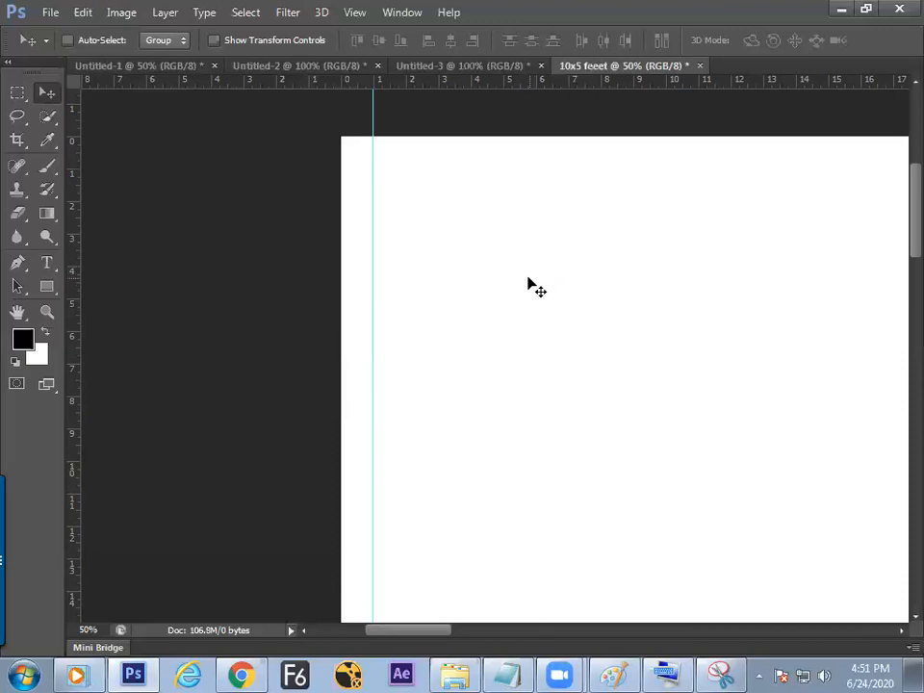
Step: Create a new horizontal guide at an exact position of 1 inch
{"action": "left_click", "coordinate": [354, 12]}
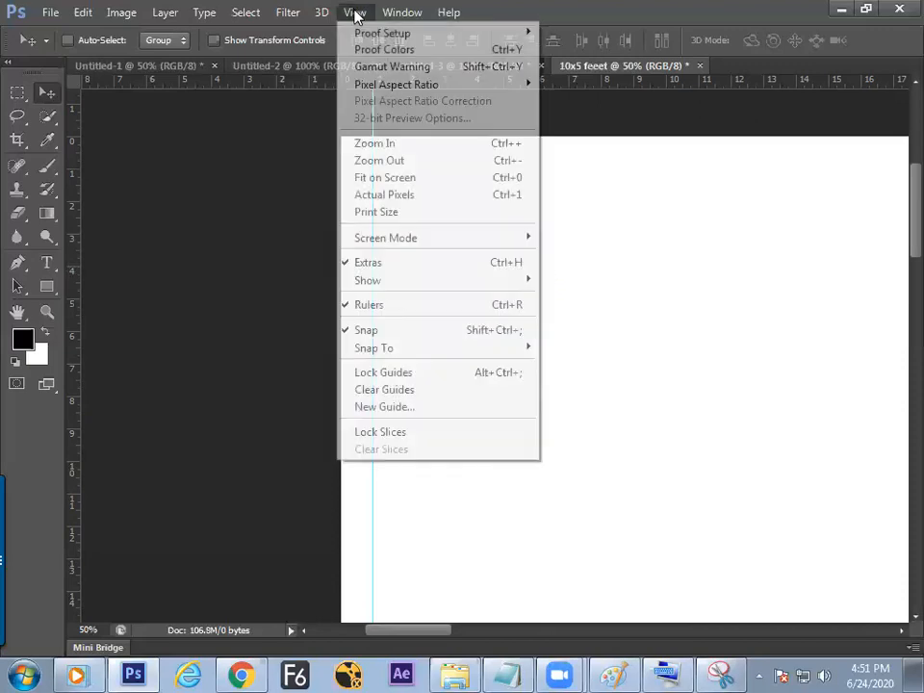
{"action": "left_click", "coordinate": [396, 406]}
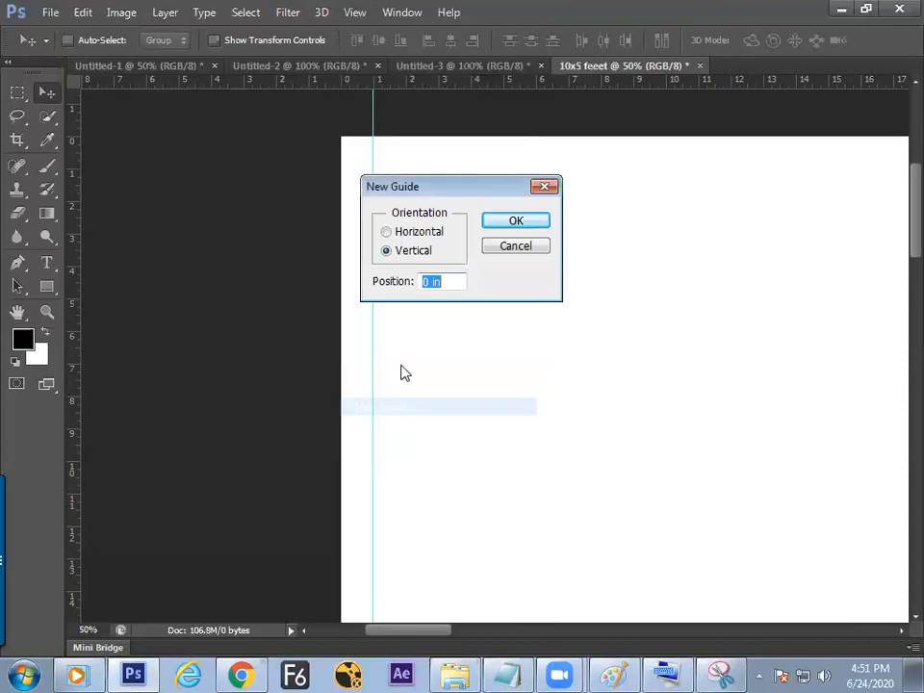
{"action": "left_click", "coordinate": [386, 232]}
{"action": "type", "text": "1inch"}
{"action": "key", "text": "Return"}
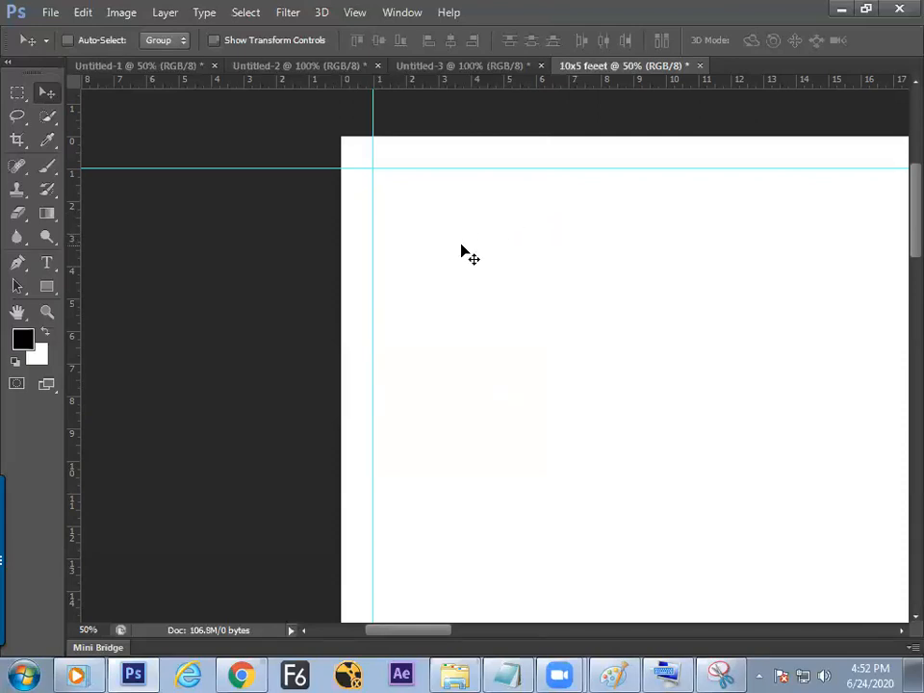
Step: Check the page dimensions in the Paint notes, return to Photoshop and create a vertical guide at 119 inches
{"action": "key", "text": "ctrl+0"}
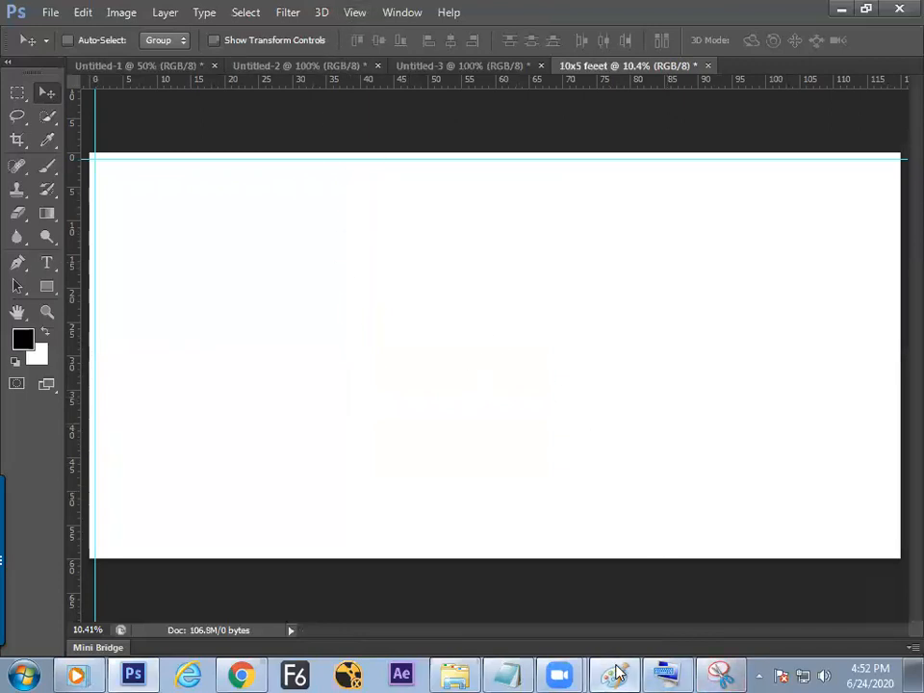
{"action": "left_click", "coordinate": [718, 673]}
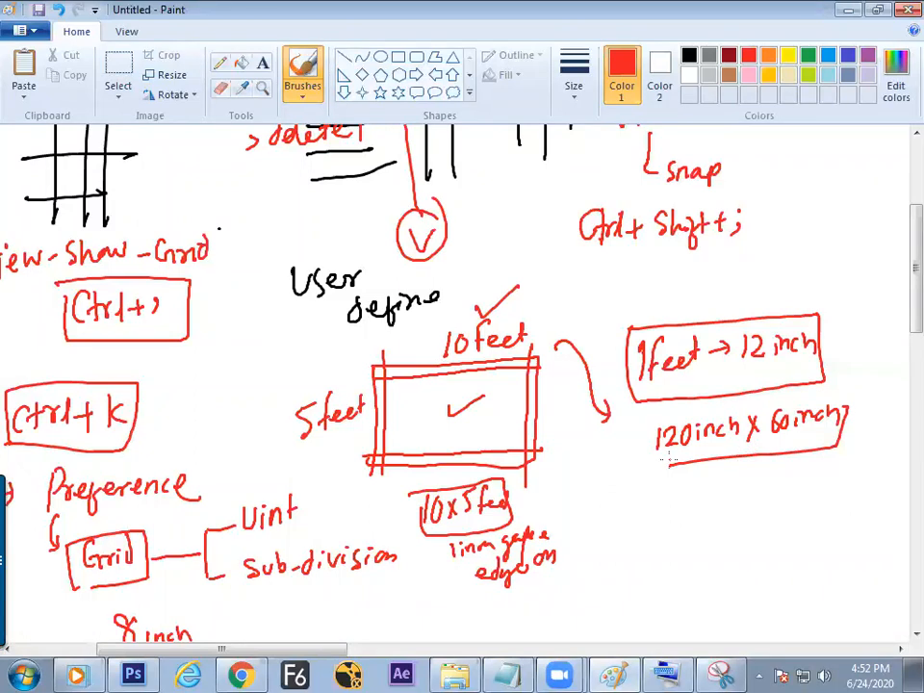
{"action": "key", "text": "alt+Tab"}
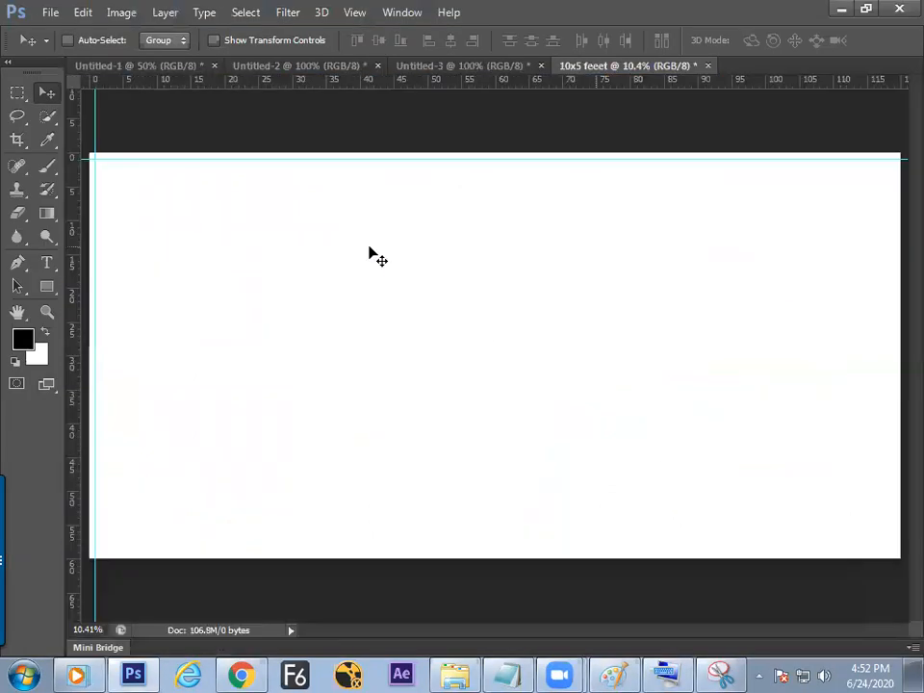
{"action": "left_click", "coordinate": [353, 13]}
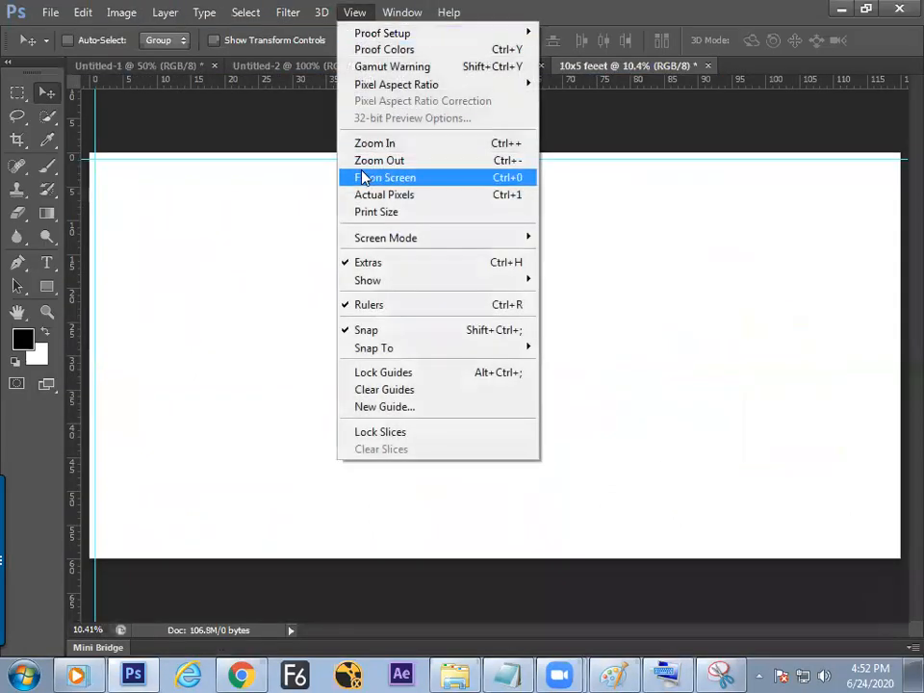
{"action": "left_click", "coordinate": [385, 409]}
{"action": "left_click", "coordinate": [394, 252]}
{"action": "left_click_drag", "start_coordinate": [448, 281], "coordinate": [347, 293]}
{"action": "mouse_move", "coordinate": [3, 536]}
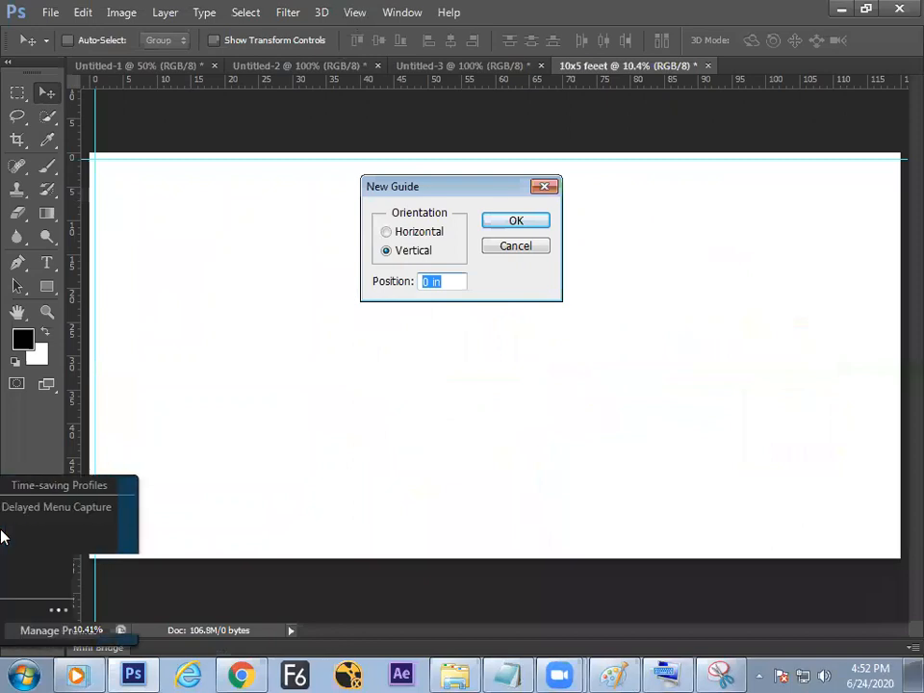
{"action": "type", "text": "119"}
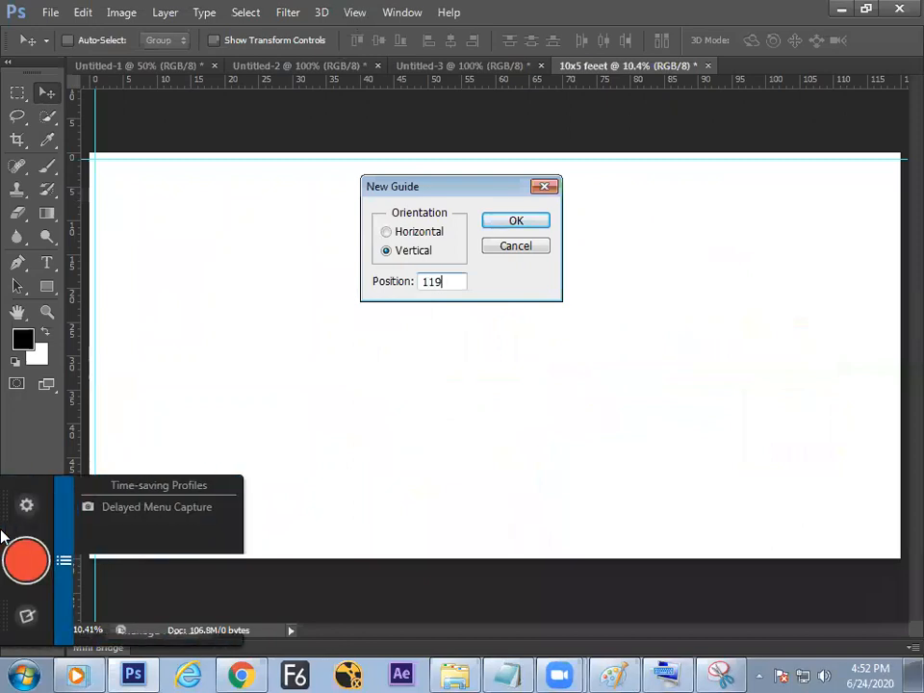
{"action": "type", "text": "inch"}
{"action": "key", "text": "Return"}
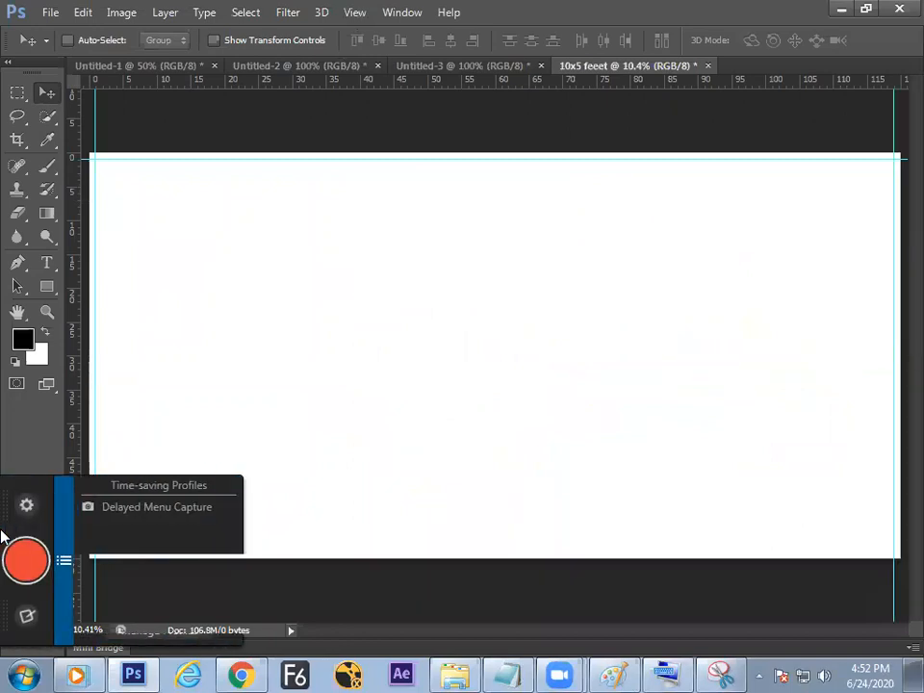
Step: Create a new horizontal guide at 59 inches for the page's bottom edge margin
{"action": "left_click", "coordinate": [354, 14]}
{"action": "left_click", "coordinate": [376, 407]}
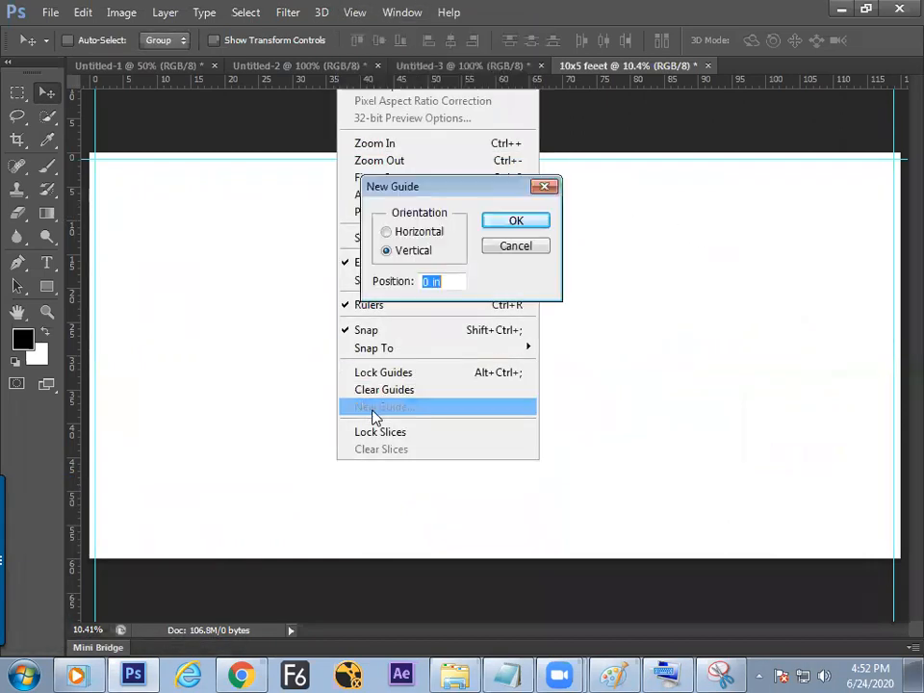
{"action": "left_click", "coordinate": [392, 233]}
{"action": "left_click_drag", "start_coordinate": [443, 283], "coordinate": [304, 308]}
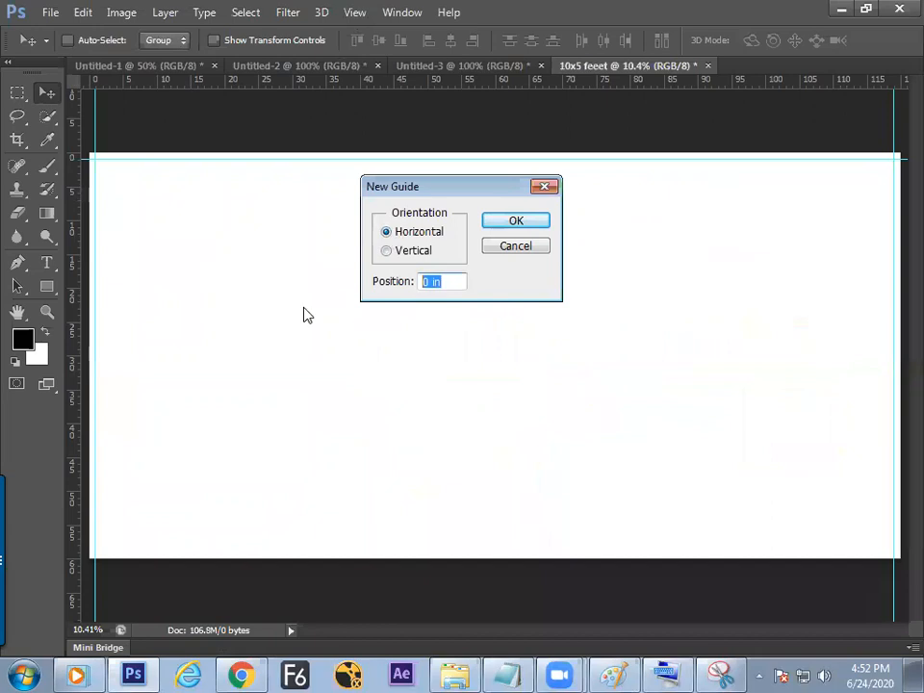
{"action": "type", "text": "59inch"}
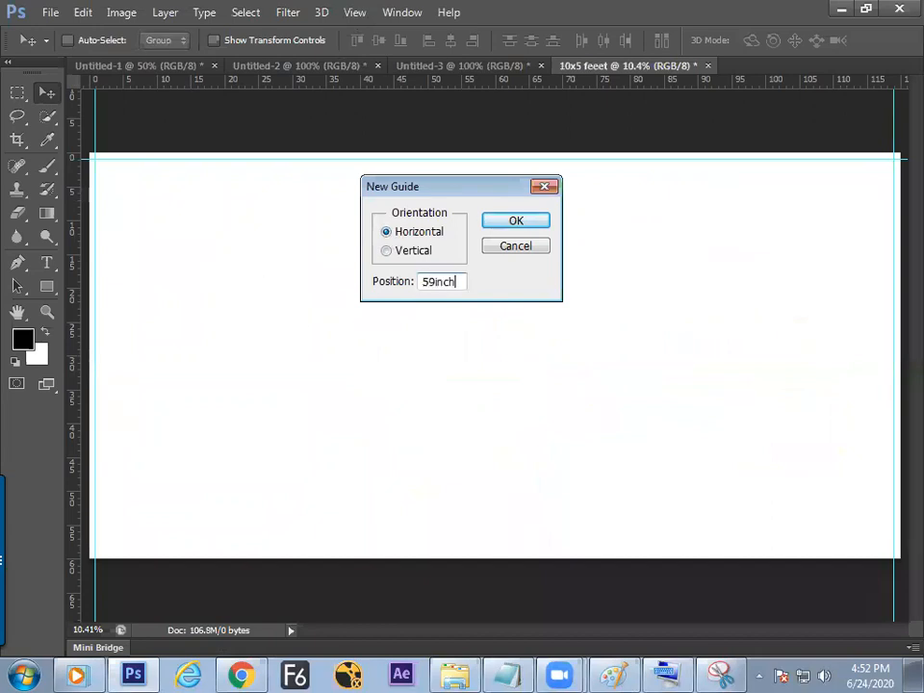
{"action": "key", "text": "Return"}
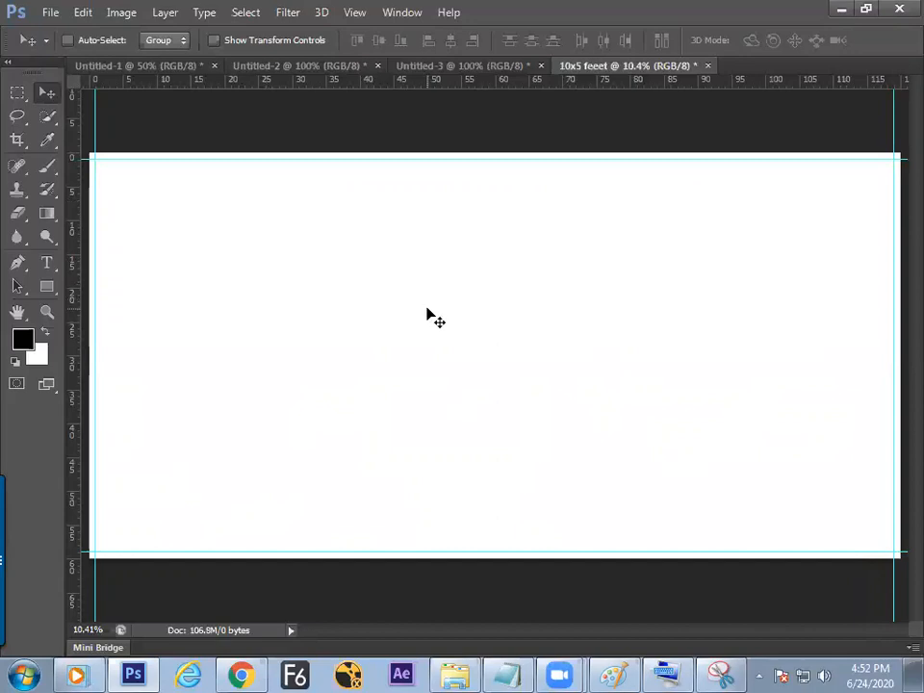
Step: Hide the rulers and all panels and switch to full screen mode with the menu bar
{"action": "key", "text": "ctrl+r"}
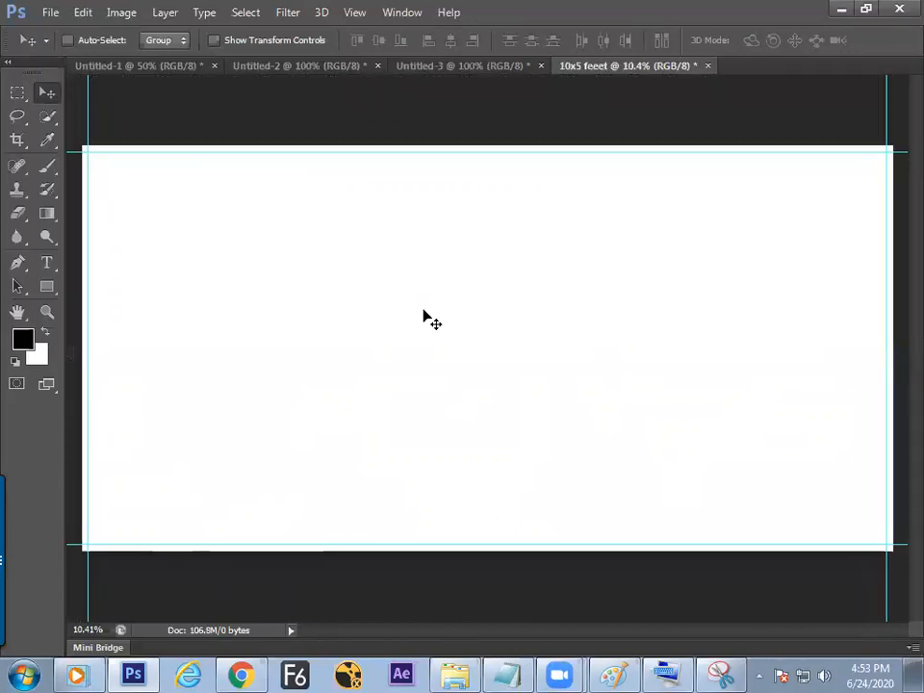
{"action": "key", "text": "Tab"}
{"action": "key", "text": "f"}
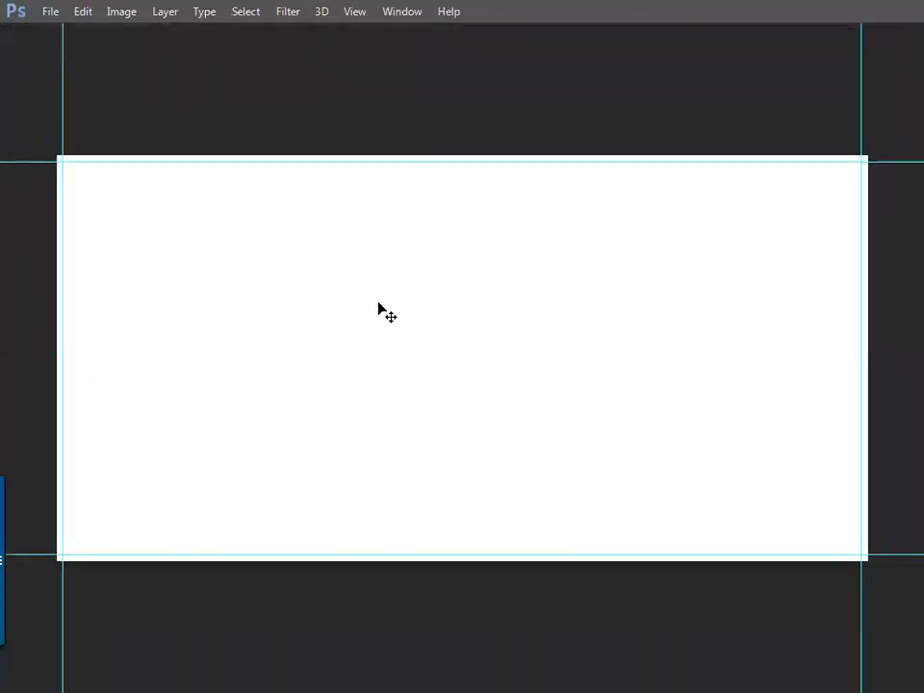
Step: Bring back the tools and select the 118 x 58 inch rectangle enclosed by the four edge guides
{"action": "key", "text": "ctrl+minus"}
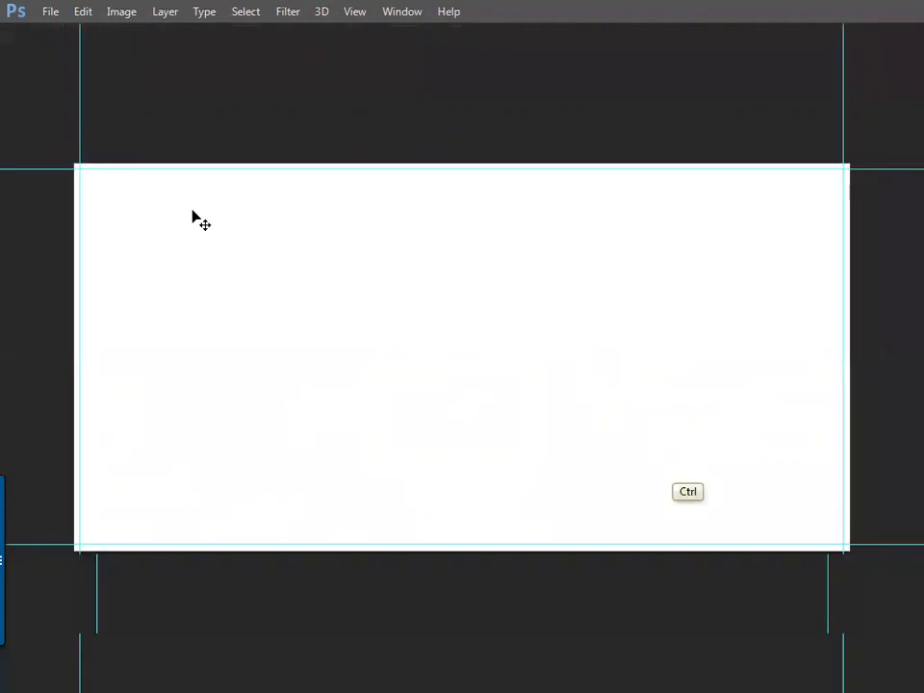
{"action": "key", "text": "Tab"}
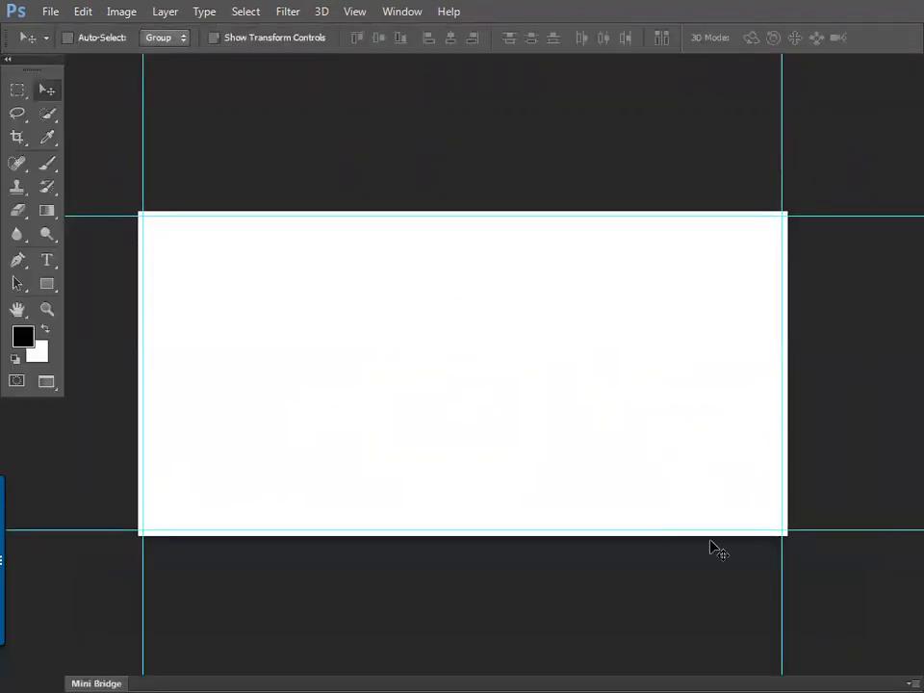
{"action": "left_click", "coordinate": [20, 91]}
{"action": "left_click_drag", "start_coordinate": [143, 217], "coordinate": [775, 528]}
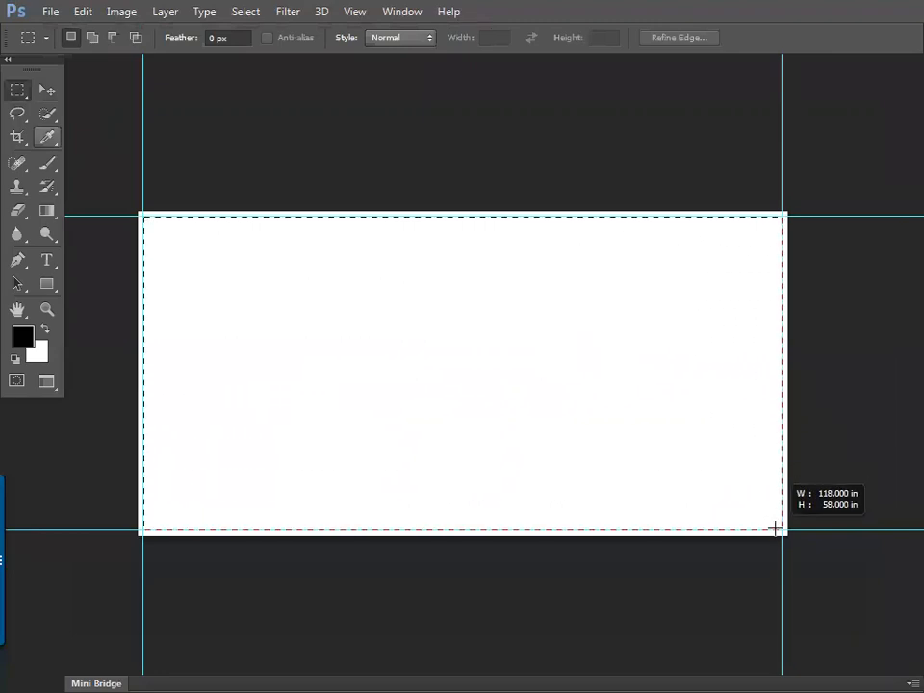
Step: Fill the selected area inside the guides with red and deselect it
{"action": "right_click", "coordinate": [298, 323]}
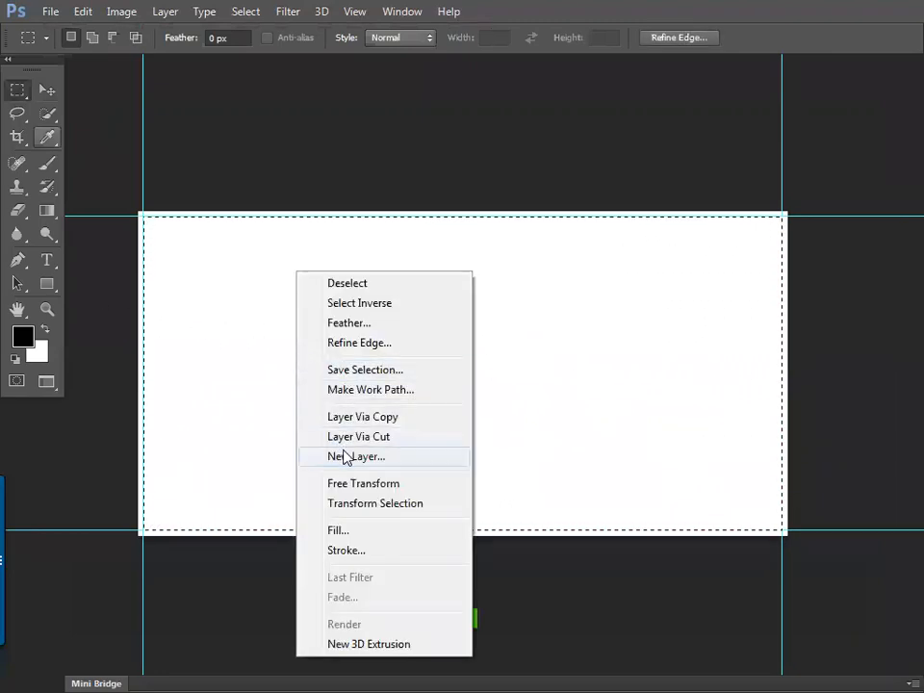
{"action": "left_click", "coordinate": [351, 534]}
{"action": "key", "text": "Return"}
{"action": "key", "text": "ctrl+d"}
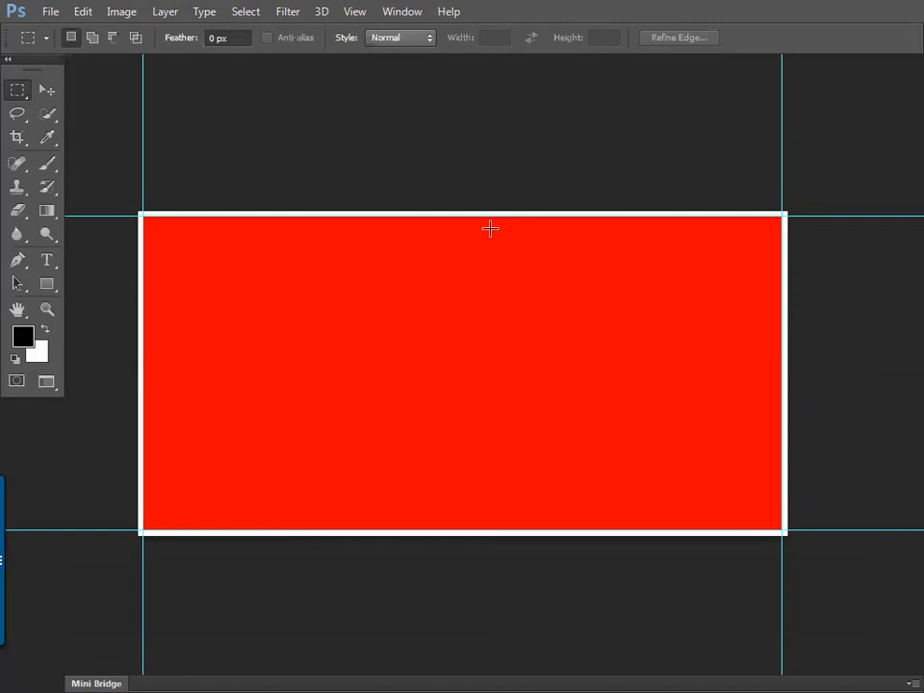
Step: Hide the guides and return to the standard screen mode to show the red page with its white border
{"action": "key", "text": "ctrl"}
{"action": "key", "text": "ctrl+h"}
{"action": "key", "text": "f"}
{"action": "key", "text": "ctrl+plus"}
{"action": "key", "text": "ctrl+minus"}
{"action": "key", "text": "f"}
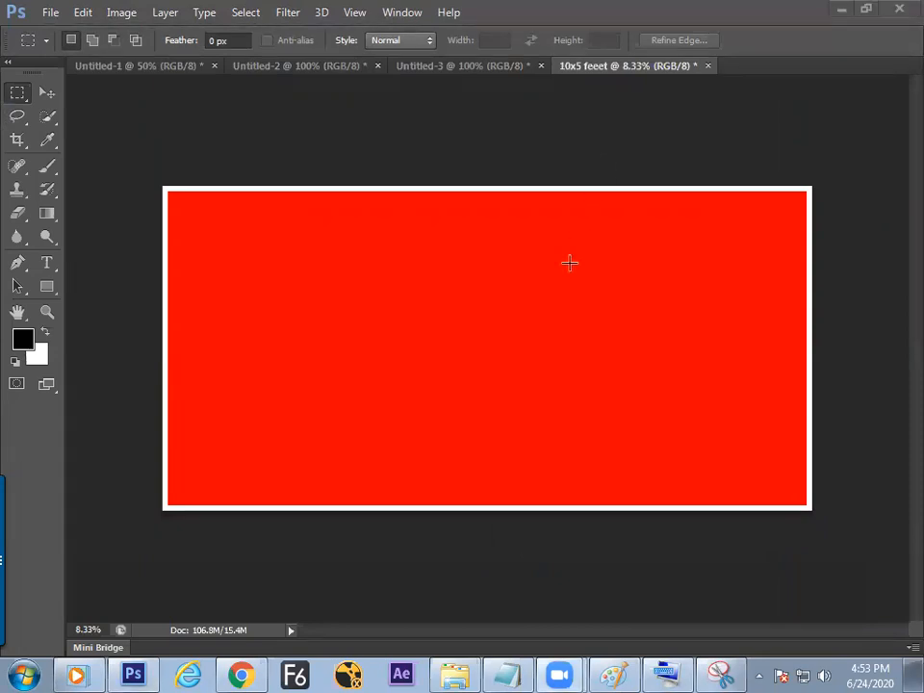
Step: Review the 10x5 feet page notes in Paint and return to Photoshop to view the bordered red page
{"action": "left_click", "coordinate": [614, 675]}
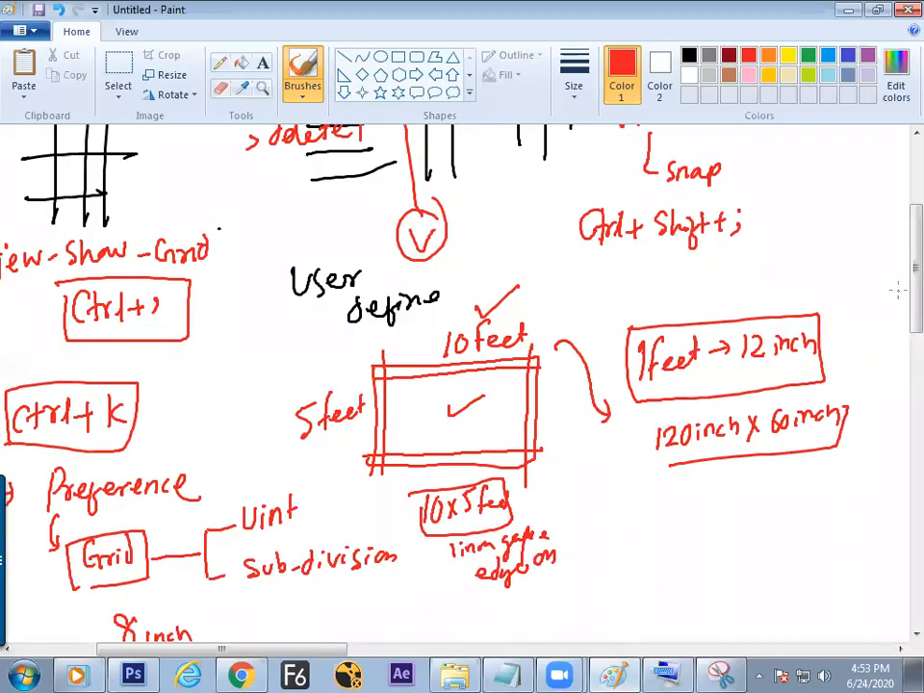
{"action": "scroll", "coordinate": [896, 260], "scroll_direction": "up", "scroll_amount": 3}
{"action": "scroll", "coordinate": [898, 268], "scroll_direction": "down", "scroll_amount": 1}
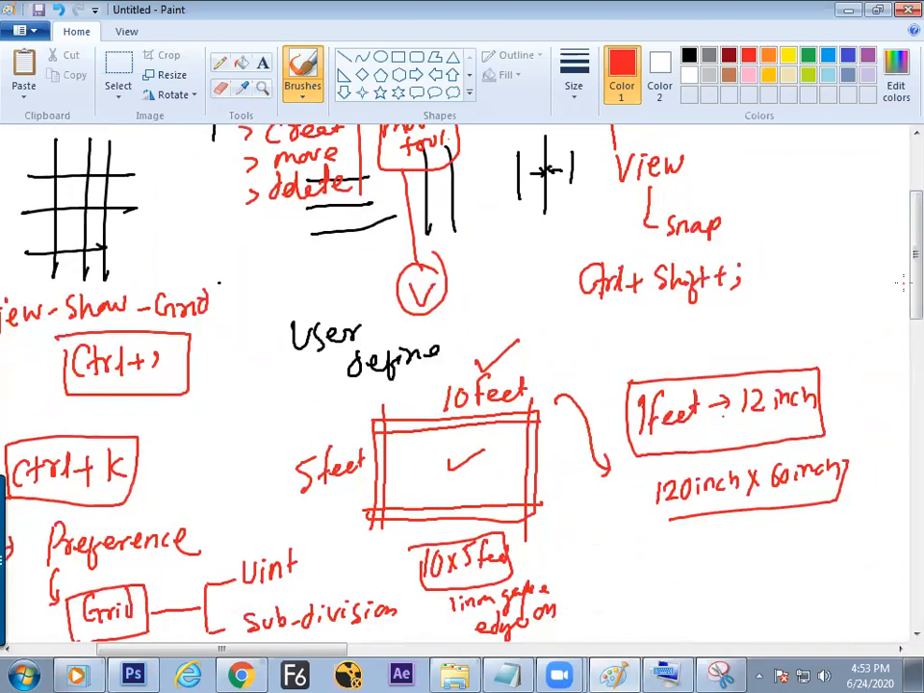
{"action": "scroll", "coordinate": [899, 289], "scroll_direction": "down", "scroll_amount": 2}
{"action": "scroll", "coordinate": [899, 289], "scroll_direction": "up", "scroll_amount": 5}
{"action": "key", "text": "alt+Tab"}
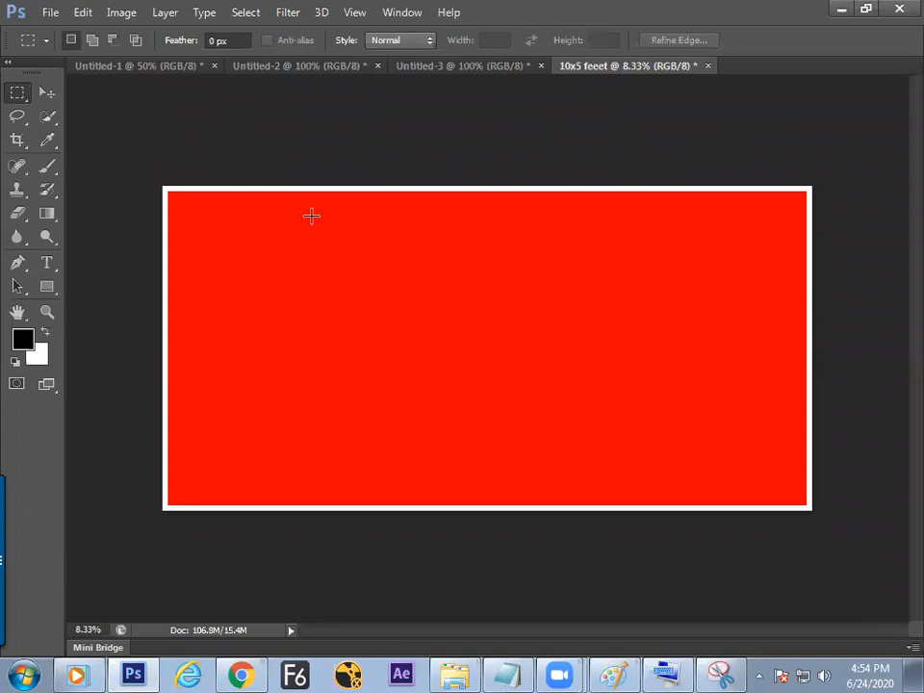
{"action": "key", "text": "Tab"}
{"action": "key", "text": "Tab"}
{"action": "key", "text": "Tab"}
Step: Switch to Paint and sketch a rectangle crossed by four edge guide lines below the "equal division" note
{"action": "left_click", "coordinate": [617, 672]}
{"action": "scroll", "coordinate": [899, 251], "scroll_direction": "up", "scroll_amount": 2}
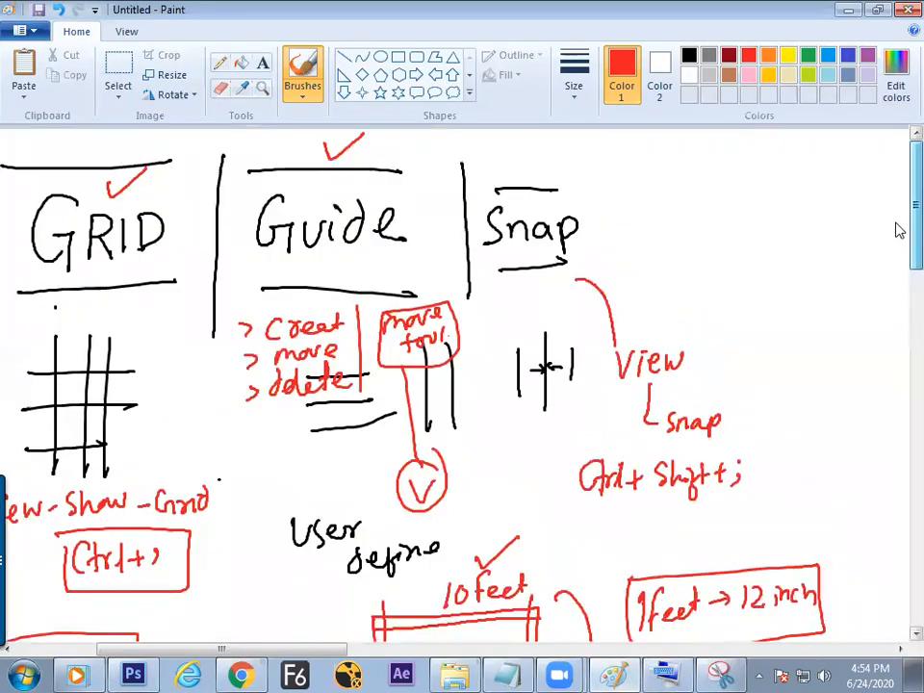
{"action": "left_click_drag", "start_coordinate": [312, 651], "coordinate": [234, 651]}
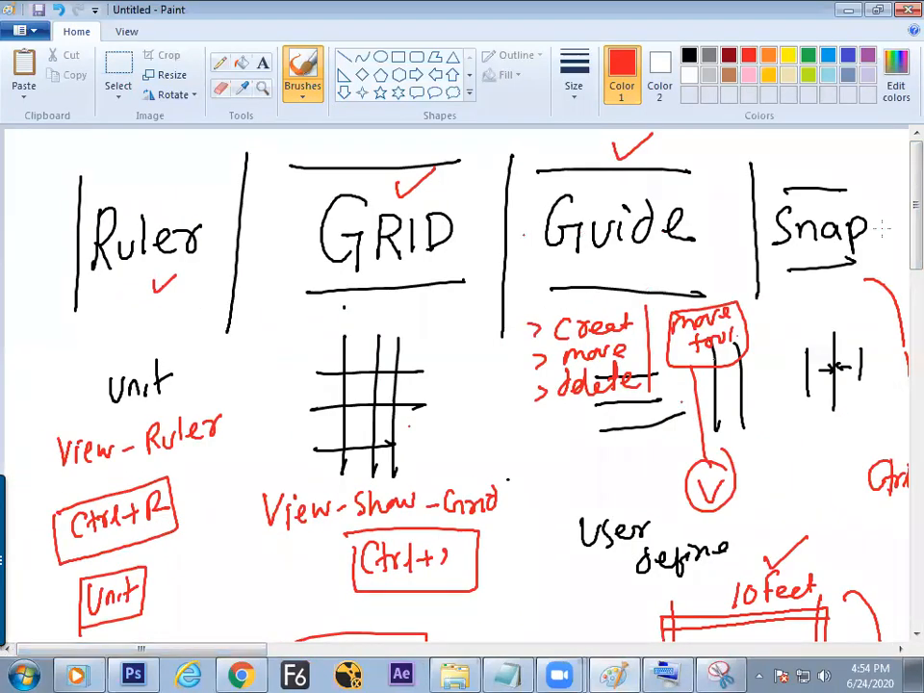
{"action": "scroll", "coordinate": [897, 215], "scroll_direction": "down", "scroll_amount": 10}
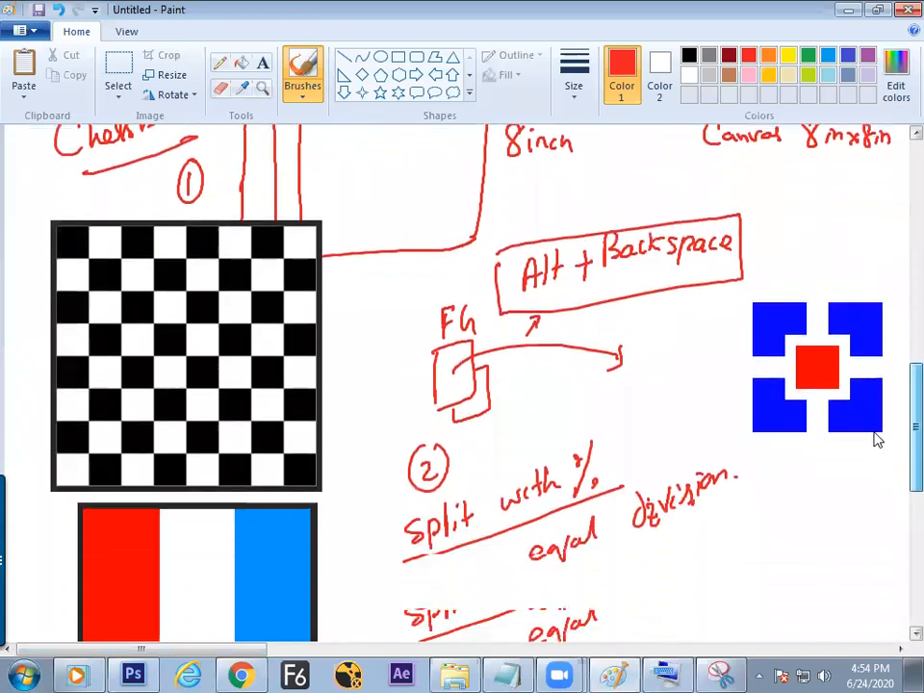
{"action": "scroll", "coordinate": [877, 439], "scroll_direction": "down", "scroll_amount": 1}
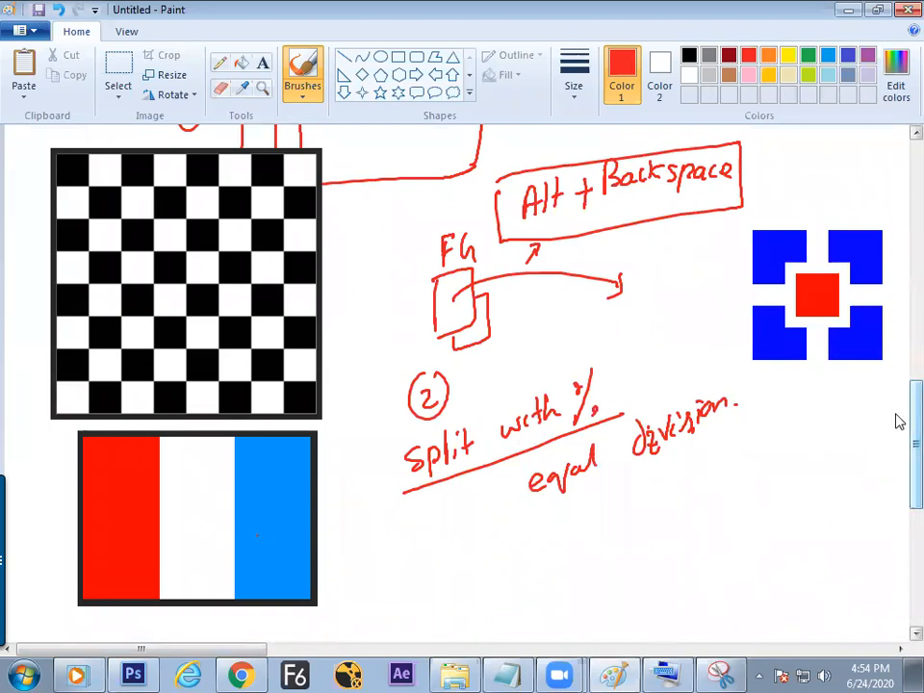
{"action": "scroll", "coordinate": [896, 433], "scroll_direction": "down", "scroll_amount": 2}
{"action": "mouse_move", "coordinate": [436, 435]}
{"action": "left_mouse_down"}
{"action": "mouse_move", "coordinate": [438, 478]}
{"action": "mouse_move", "coordinate": [433, 414]}
{"action": "mouse_move", "coordinate": [599, 386]}
{"action": "mouse_move", "coordinate": [607, 464]}
{"action": "mouse_move", "coordinate": [445, 496]}
{"action": "left_mouse_up"}
{"action": "left_click_drag", "start_coordinate": [442, 398], "coordinate": [448, 474]}
{"action": "left_click_drag", "start_coordinate": [586, 377], "coordinate": [589, 474]}
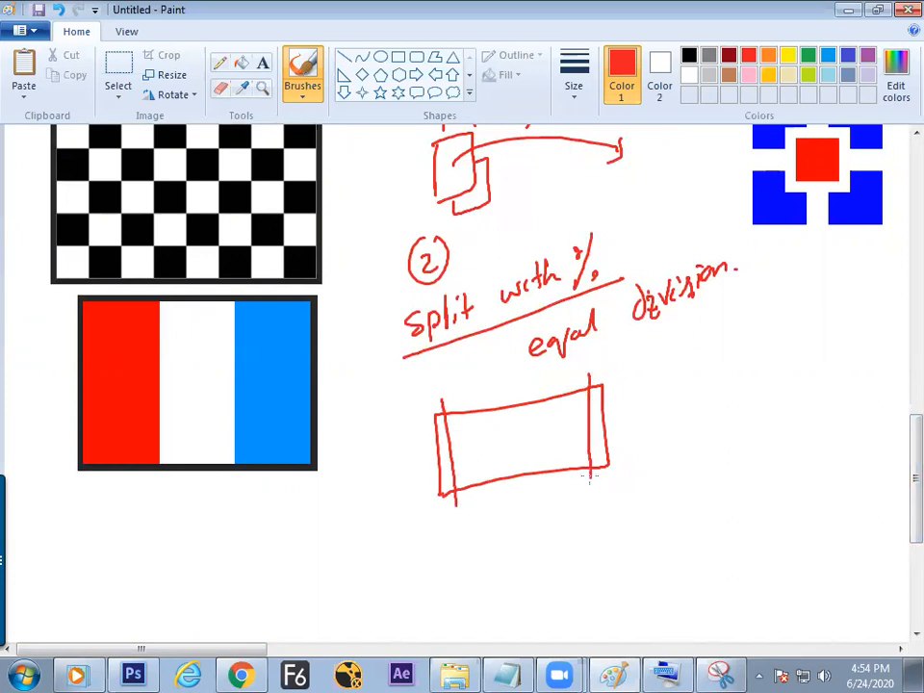
{"action": "left_click_drag", "start_coordinate": [423, 436], "coordinate": [599, 409]}
{"action": "left_click_drag", "start_coordinate": [424, 487], "coordinate": [597, 453]}
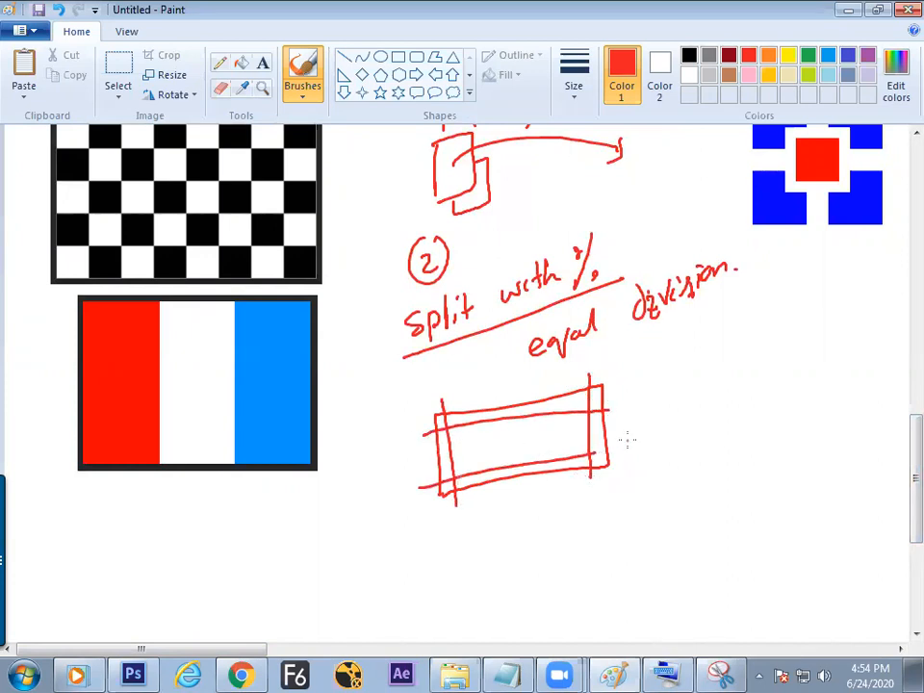
Step: Handwrite "Guid to creet Boarde" and a "Tips & Tricks" note beside the rectangle sketch
{"action": "mouse_move", "coordinate": [635, 418]}
{"action": "left_mouse_down"}
{"action": "mouse_move", "coordinate": [668, 418]}
{"action": "mouse_move", "coordinate": [662, 411]}
{"action": "mouse_move", "coordinate": [673, 426]}
{"action": "mouse_move", "coordinate": [727, 404]}
{"action": "left_mouse_up"}
{"action": "mouse_move", "coordinate": [685, 449]}
{"action": "left_mouse_down"}
{"action": "mouse_move", "coordinate": [676, 462]}
{"action": "mouse_move", "coordinate": [739, 429]}
{"action": "mouse_move", "coordinate": [706, 493]}
{"action": "mouse_move", "coordinate": [739, 471]}
{"action": "mouse_move", "coordinate": [789, 471]}
{"action": "left_mouse_up"}
{"action": "left_click_drag", "start_coordinate": [565, 516], "coordinate": [587, 512]}
{"action": "left_click_drag", "start_coordinate": [588, 520], "coordinate": [599, 540]}
{"action": "mouse_move", "coordinate": [599, 519]}
{"action": "left_mouse_down"}
{"action": "mouse_move", "coordinate": [638, 524]}
{"action": "mouse_move", "coordinate": [674, 527]}
{"action": "mouse_move", "coordinate": [691, 523]}
{"action": "mouse_move", "coordinate": [690, 506]}
{"action": "mouse_move", "coordinate": [727, 519]}
{"action": "left_mouse_up"}
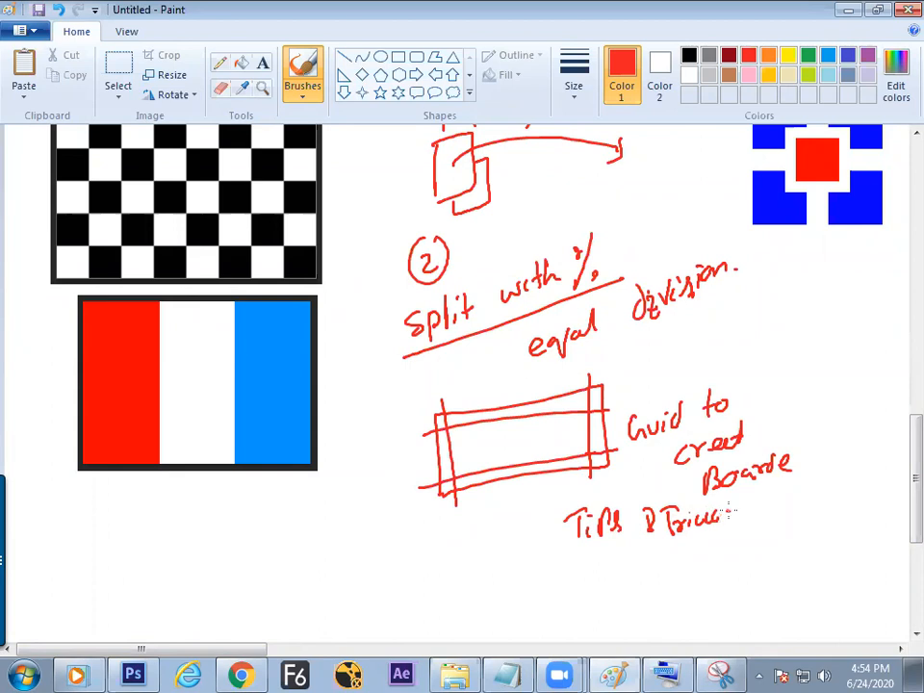
Step: Switch to Photoshop, show the guides again and move the left vertical guide inward onto the red area
{"action": "key", "text": "alt+Tab"}
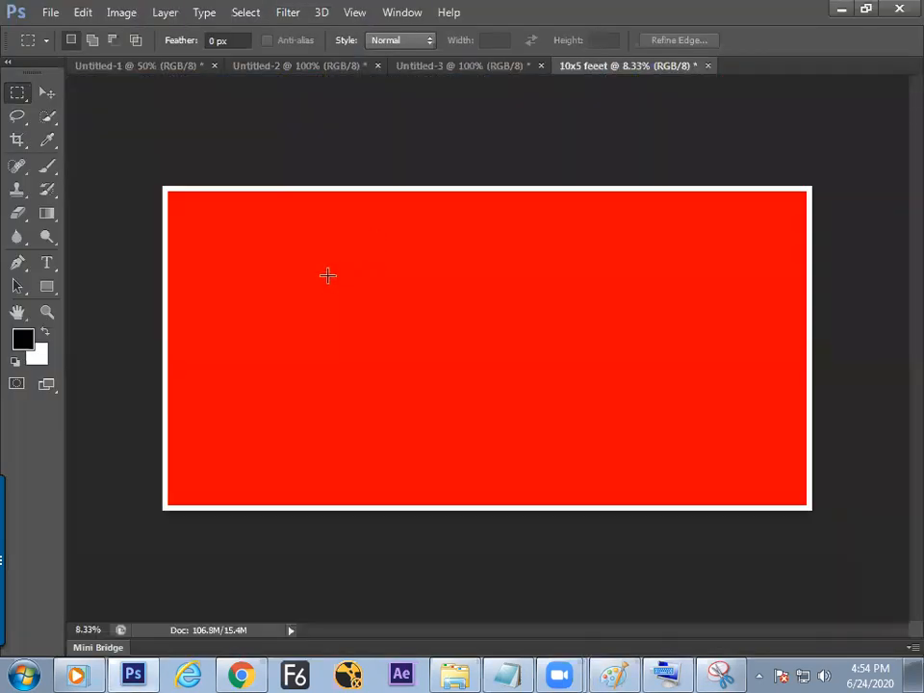
{"action": "key", "text": "ctrl+semicolon"}
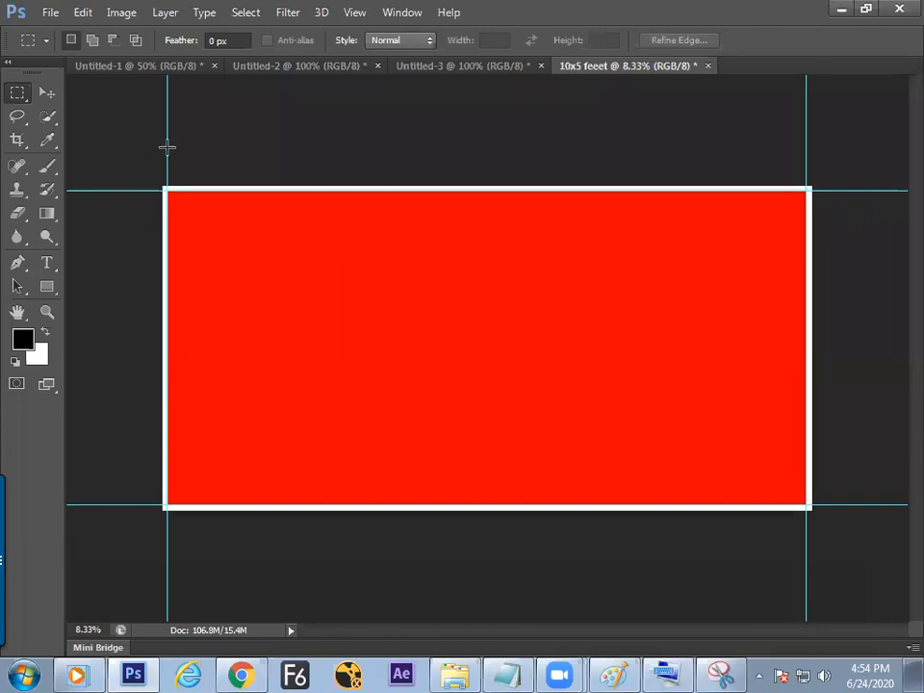
{"action": "left_click", "coordinate": [46, 92]}
{"action": "left_click_drag", "start_coordinate": [175, 135], "coordinate": [324, 171]}
{"action": "left_click", "coordinate": [443, 269]}
{"action": "left_click_drag", "start_coordinate": [167, 160], "coordinate": [255, 207]}
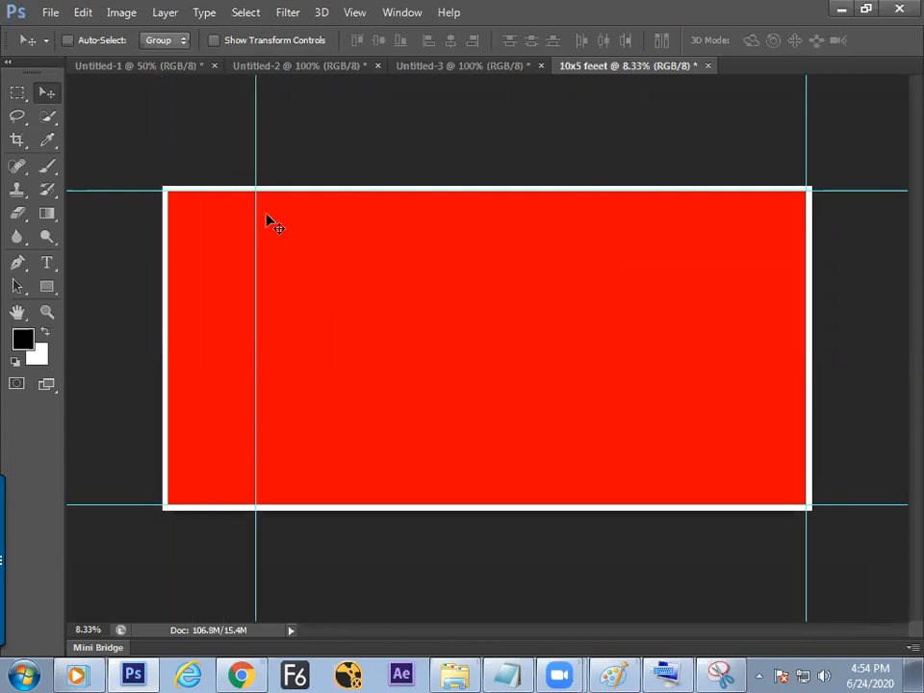
Step: Lock the guides and try to move the inner vertical guide
{"action": "left_click", "coordinate": [354, 12]}
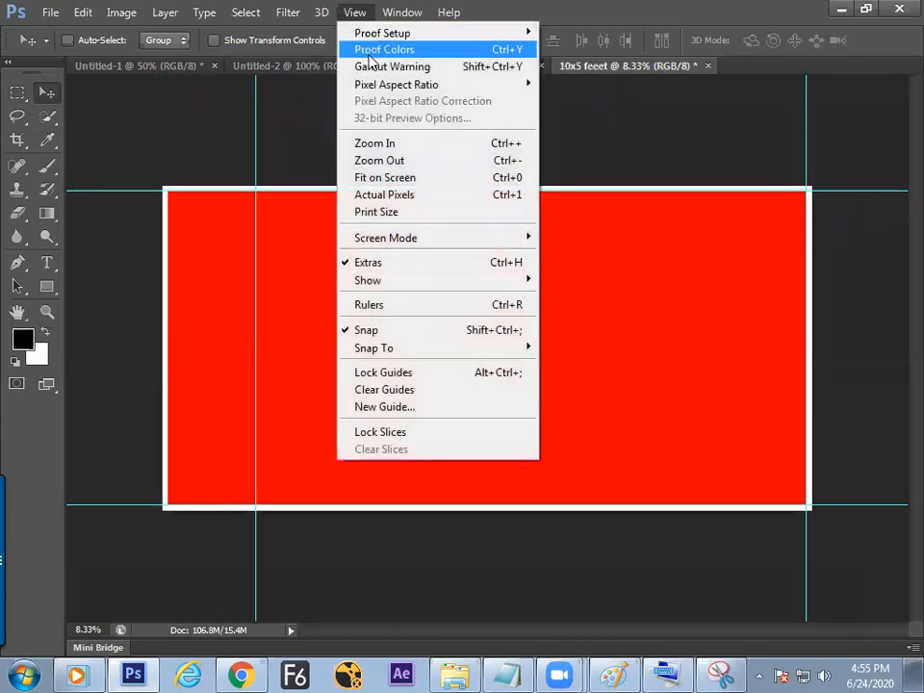
{"action": "left_click", "coordinate": [404, 375]}
{"action": "left_click_drag", "start_coordinate": [259, 377], "coordinate": [346, 311]}
{"action": "left_click", "coordinate": [453, 269]}
Step: Switch to the Paint notes and add "Lock" to the list of operations under the Guide heading
{"action": "key", "text": "alt+Tab"}
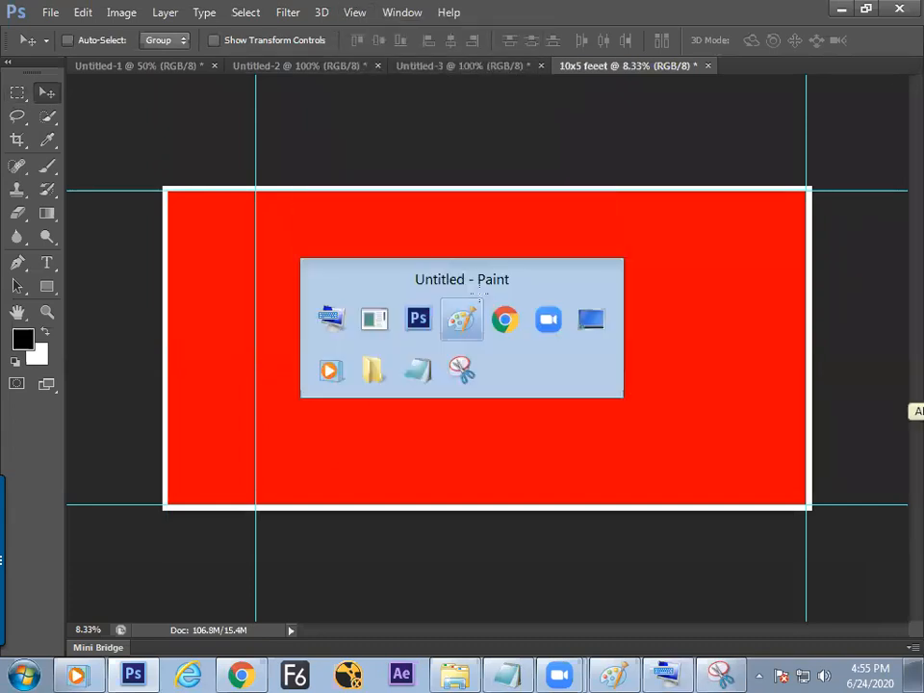
{"action": "scroll", "coordinate": [899, 385], "scroll_direction": "up", "scroll_amount": 10}
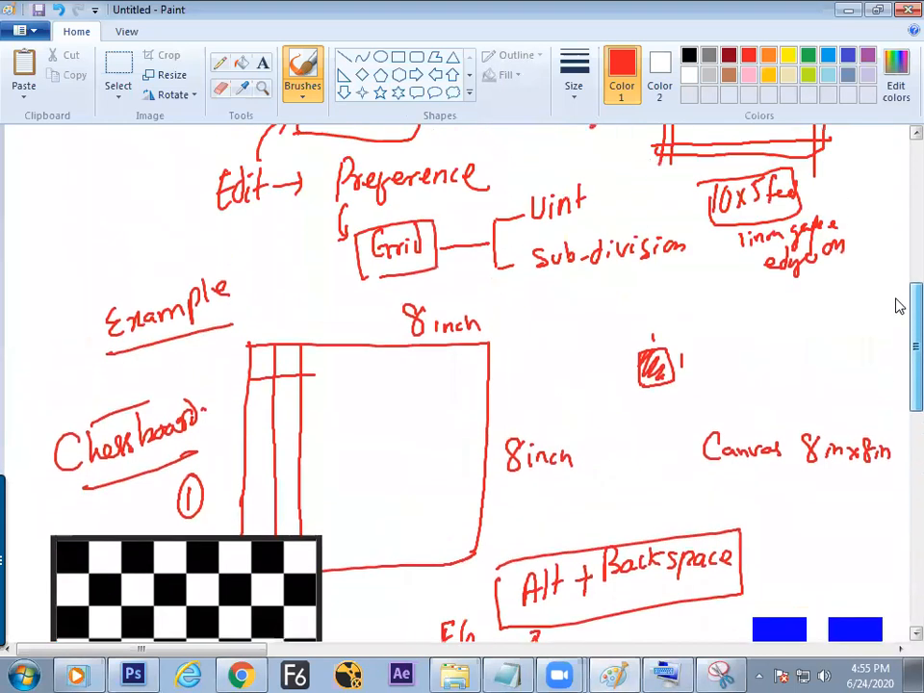
{"action": "scroll", "coordinate": [899, 253], "scroll_direction": "up", "scroll_amount": 7}
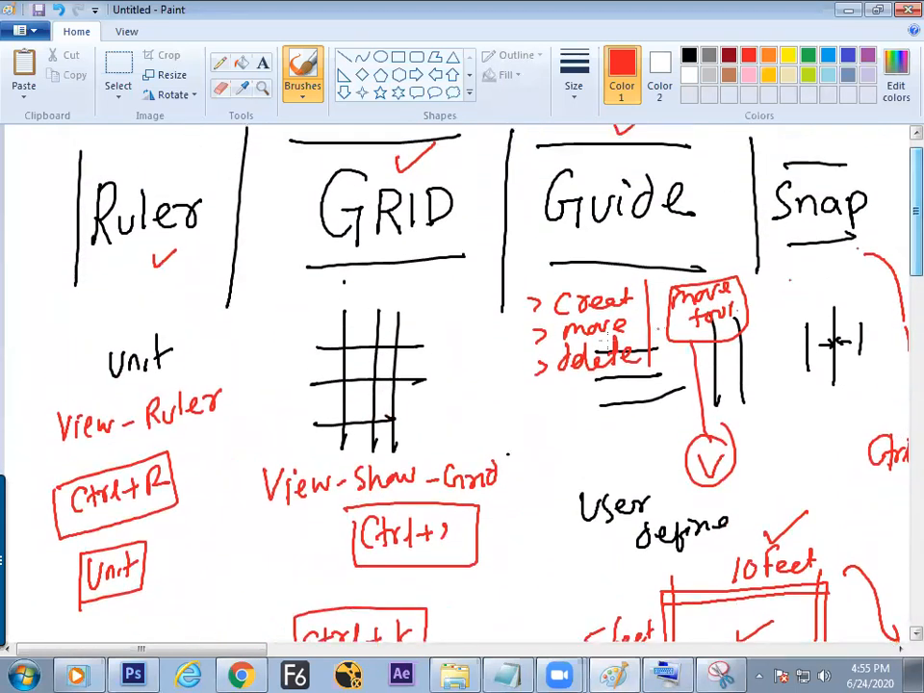
{"action": "mouse_move", "coordinate": [530, 411]}
{"action": "left_mouse_down"}
{"action": "mouse_move", "coordinate": [529, 430]}
{"action": "mouse_move", "coordinate": [563, 415]}
{"action": "mouse_move", "coordinate": [577, 425]}
{"action": "left_mouse_up"}
{"action": "mouse_move", "coordinate": [582, 402]}
{"action": "left_mouse_down"}
{"action": "mouse_move", "coordinate": [582, 426]}
{"action": "mouse_move", "coordinate": [597, 428]}
{"action": "left_mouse_up"}
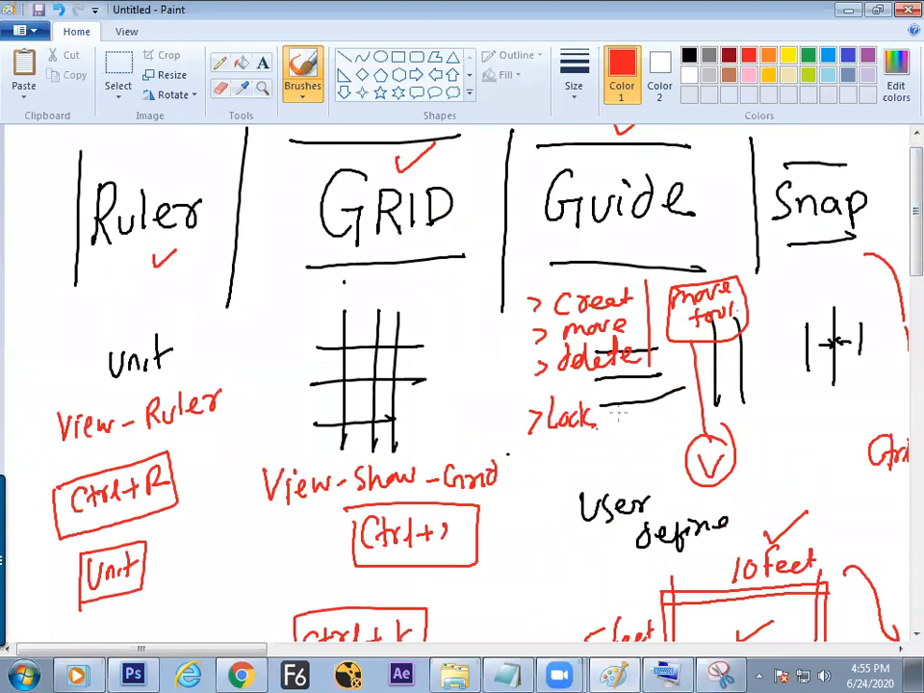
Step: Return to Photoshop and unlock the guides
{"action": "scroll", "coordinate": [897, 252], "scroll_direction": "down", "scroll_amount": 3}
{"action": "key", "text": "alt+Tab"}
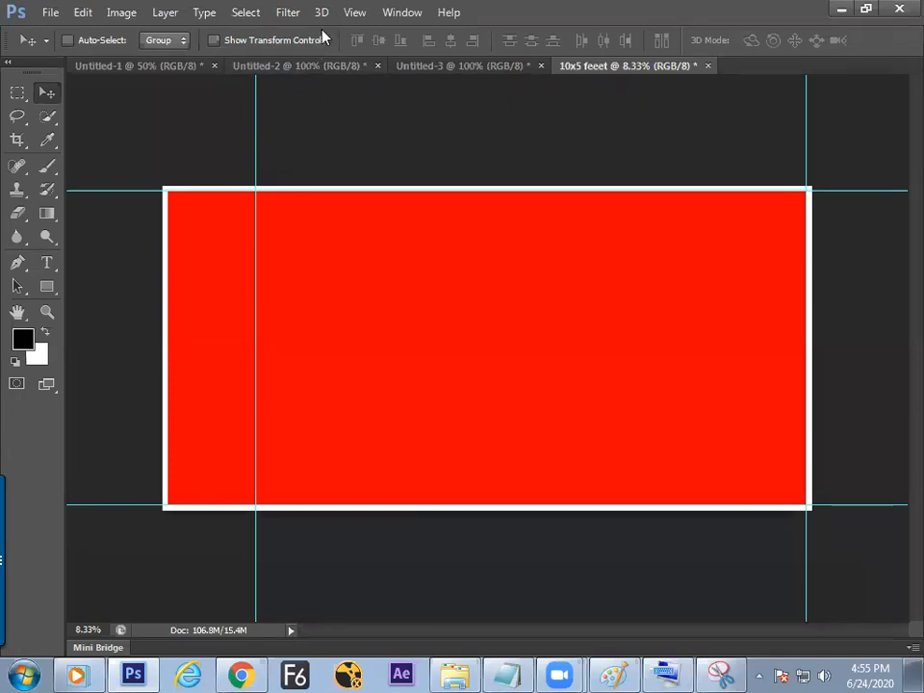
{"action": "left_click", "coordinate": [354, 13]}
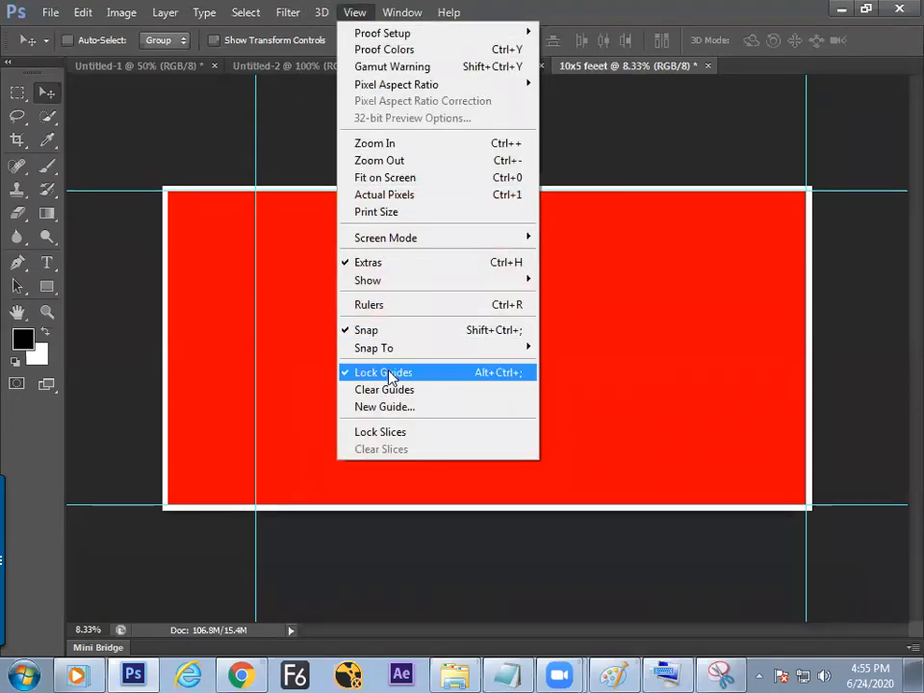
{"action": "left_click", "coordinate": [477, 375]}
Step: Switch to Paint and handwrite "Alt + Ctrl + ;" in a box under the "Lock" note
{"action": "key", "text": "alt+Tab"}
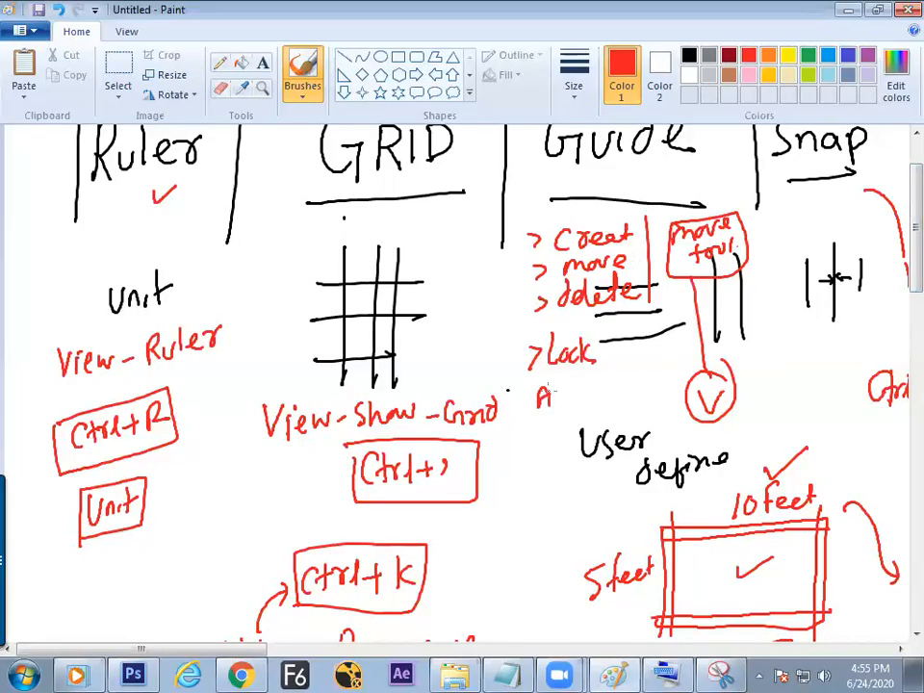
{"action": "left_click_drag", "start_coordinate": [578, 380], "coordinate": [578, 397]}
{"action": "mouse_move", "coordinate": [595, 376]}
{"action": "left_mouse_down"}
{"action": "mouse_move", "coordinate": [593, 392]}
{"action": "mouse_move", "coordinate": [614, 380]}
{"action": "left_mouse_up"}
{"action": "left_click_drag", "start_coordinate": [619, 371], "coordinate": [620, 389]}
{"action": "mouse_move", "coordinate": [529, 386]}
{"action": "left_mouse_down"}
{"action": "mouse_move", "coordinate": [658, 366]}
{"action": "mouse_move", "coordinate": [616, 402]}
{"action": "mouse_move", "coordinate": [528, 395]}
{"action": "left_mouse_up"}
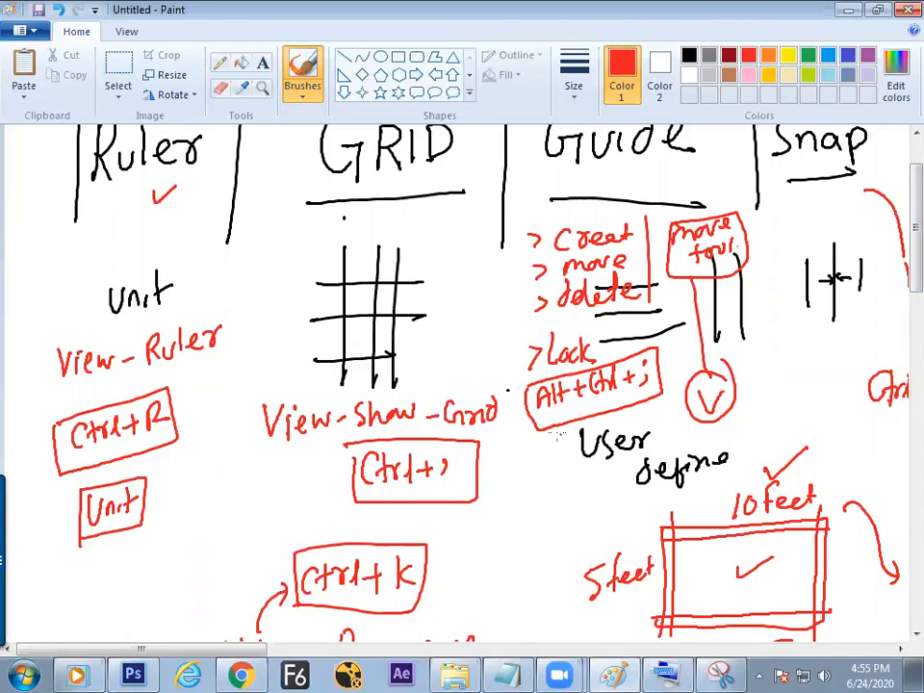
{"action": "scroll", "coordinate": [895, 279], "scroll_direction": "down", "scroll_amount": 3}
{"action": "scroll", "coordinate": [882, 310], "scroll_direction": "up", "scroll_amount": 1}
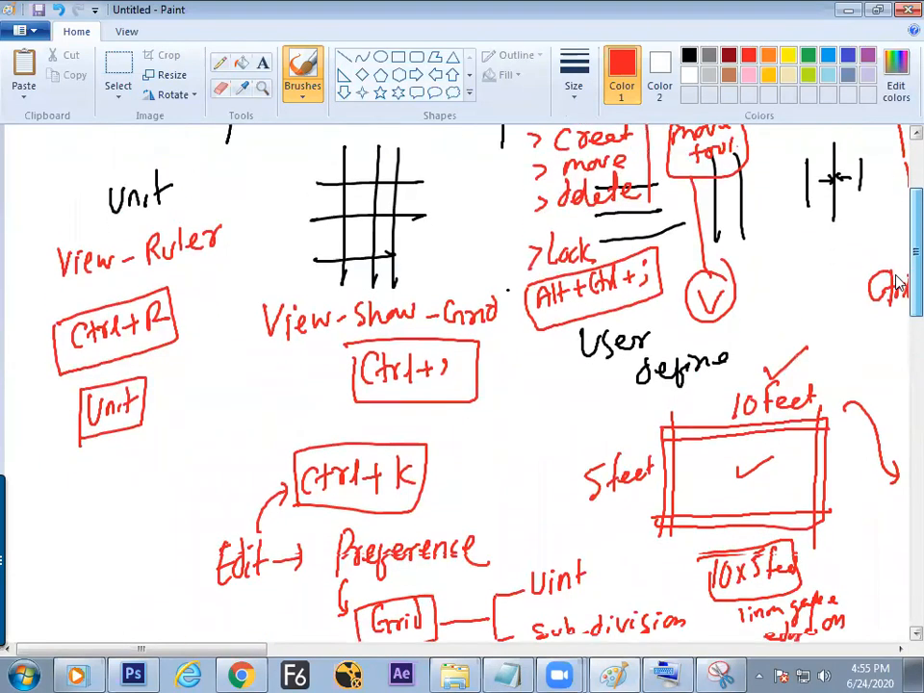
Step: Switch to Photoshop and move the unlocked inner vertical guide slightly further toward the page's center
{"action": "key", "text": "alt+Tab"}
{"action": "left_click_drag", "start_coordinate": [255, 354], "coordinate": [283, 356]}
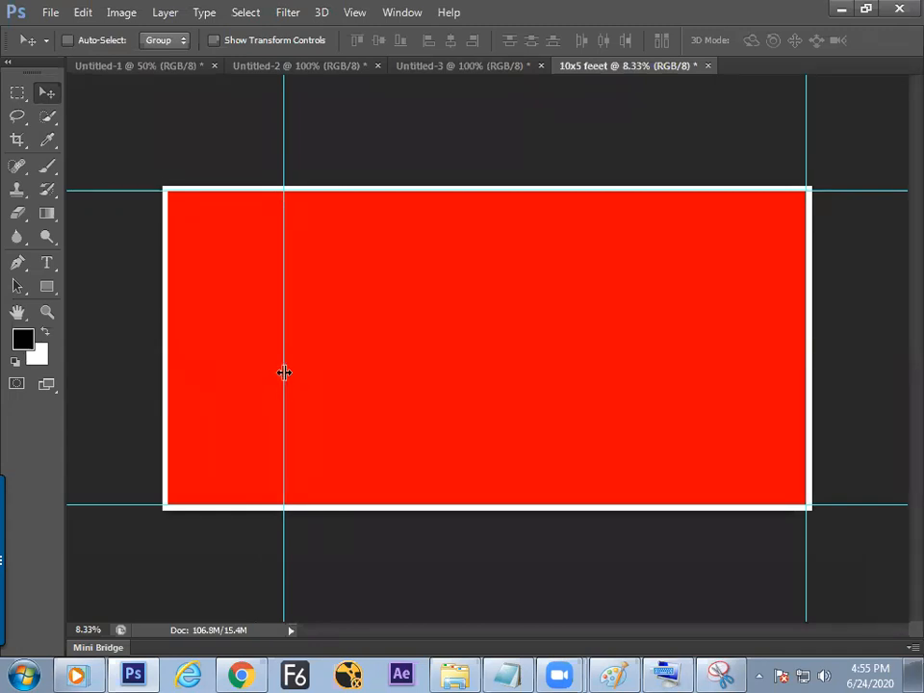
{"action": "key", "text": "shift"}
{"action": "left_click_drag", "start_coordinate": [284, 369], "coordinate": [280, 366]}
Step: Try to flip the inner vertical guide between vertical and horizontal, discarding the opened guide preferences
{"action": "key", "text": "alt"}
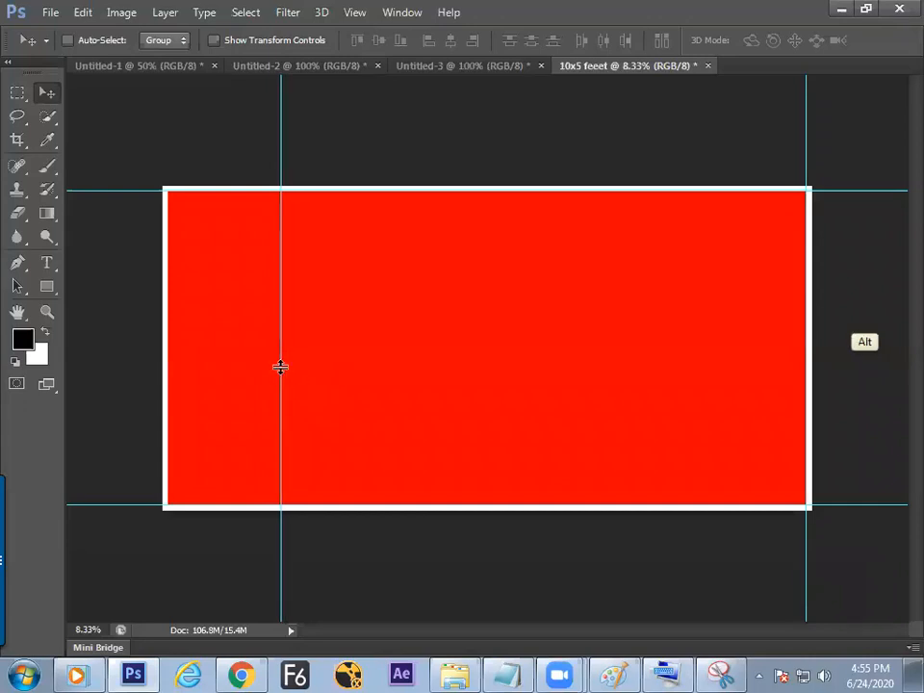
{"action": "key", "text": "alt"}
{"action": "key", "text": "alt"}
{"action": "key", "text": "alt"}
{"action": "left_click", "coordinate": [280, 263], "text": "alt"}
{"action": "left_click", "coordinate": [282, 263], "text": "alt"}
{"action": "left_click", "coordinate": [282, 266], "text": "alt"}
{"action": "left_click", "coordinate": [282, 266], "text": "alt"}
{"action": "left_click", "coordinate": [282, 265], "text": "alt"}
{"action": "left_click", "coordinate": [282, 266], "text": "alt"}
{"action": "left_click", "coordinate": [282, 266], "text": "alt"}
{"action": "left_click", "coordinate": [282, 265], "text": "alt"}
{"action": "double_click", "coordinate": [281, 265]}
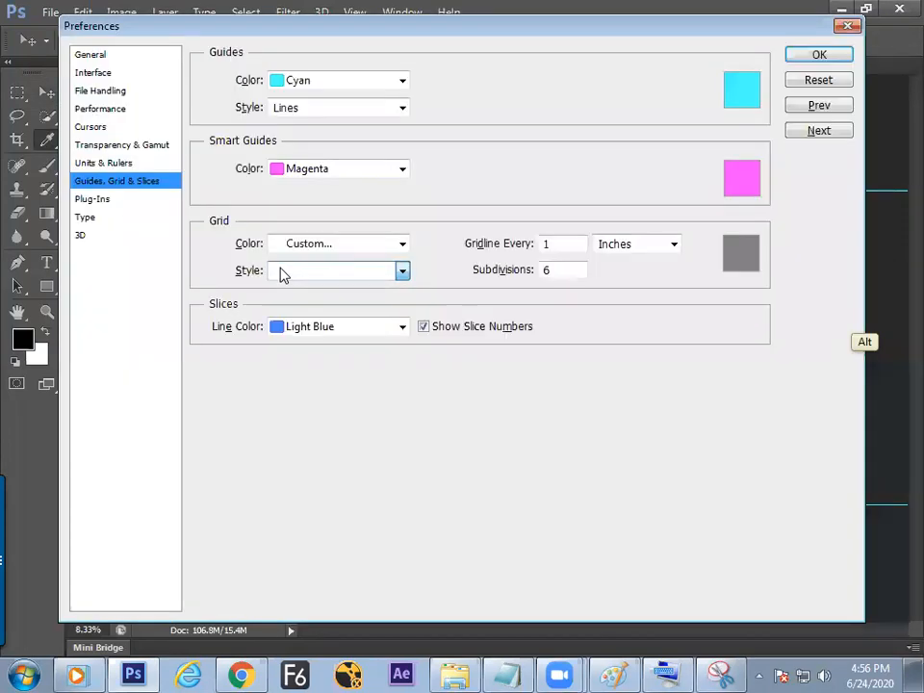
{"action": "left_click", "coordinate": [818, 79]}
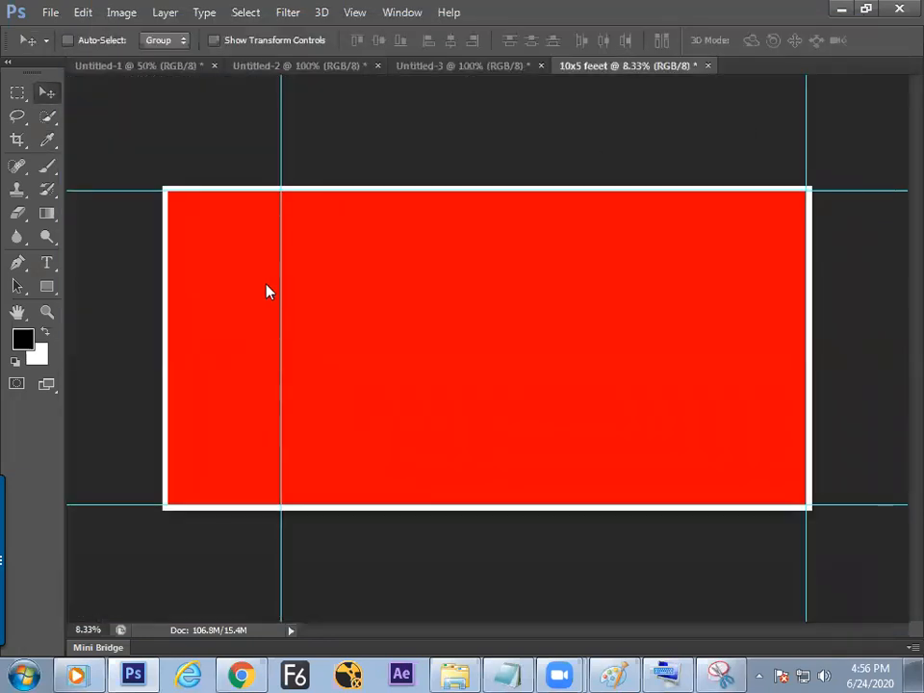
{"action": "key", "text": "alt"}
{"action": "key", "text": "alt"}
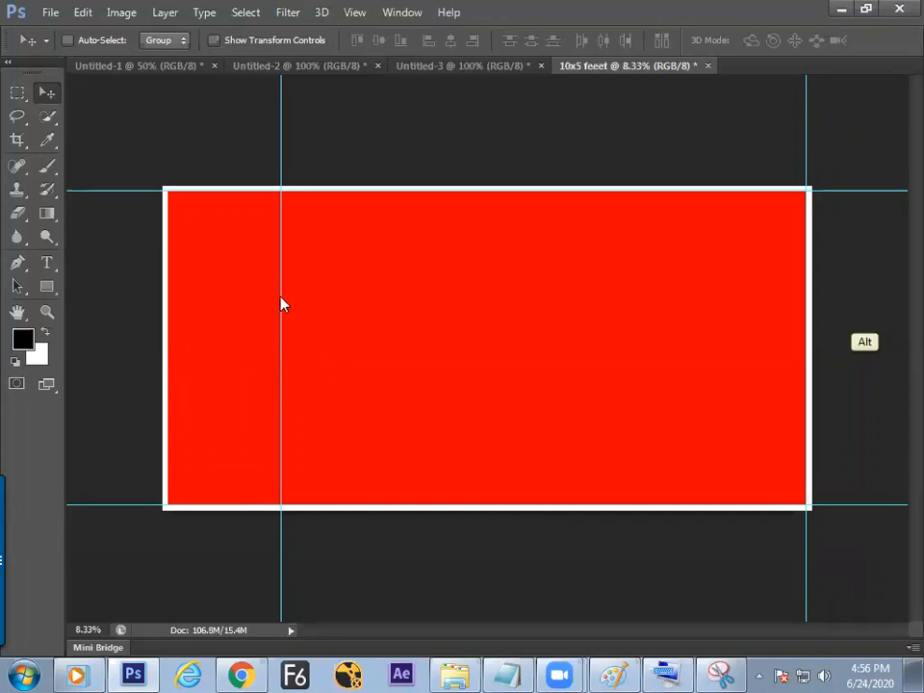
Step: Try toggling the guide lock on and off for the page's guides
{"action": "left_click", "coordinate": [19, 94]}
{"action": "left_click", "coordinate": [354, 11]}
{"action": "left_click", "coordinate": [375, 372]}
{"action": "left_click", "coordinate": [354, 12]}
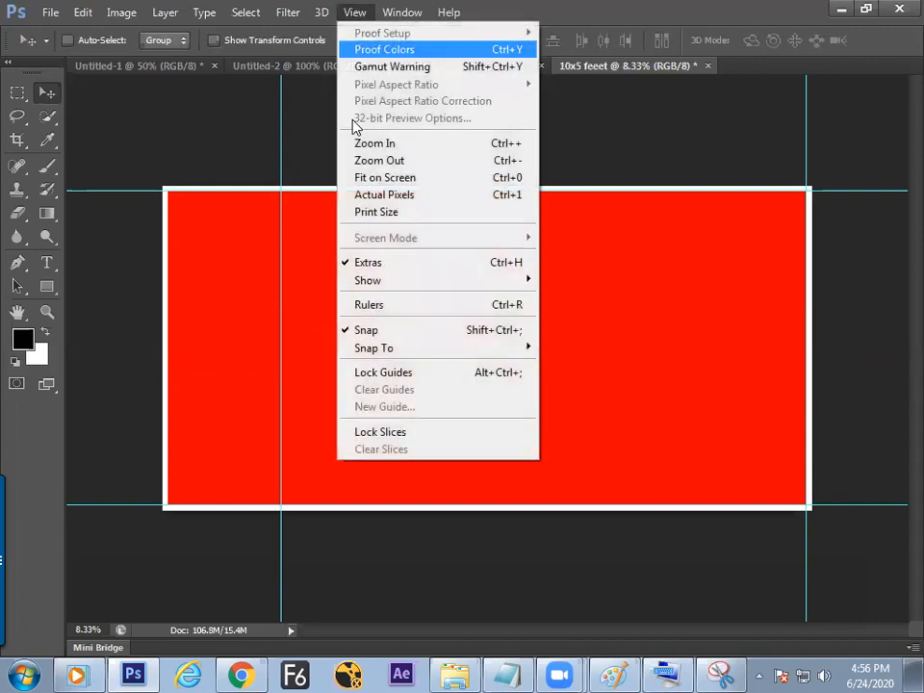
{"action": "left_click", "coordinate": [375, 372]}
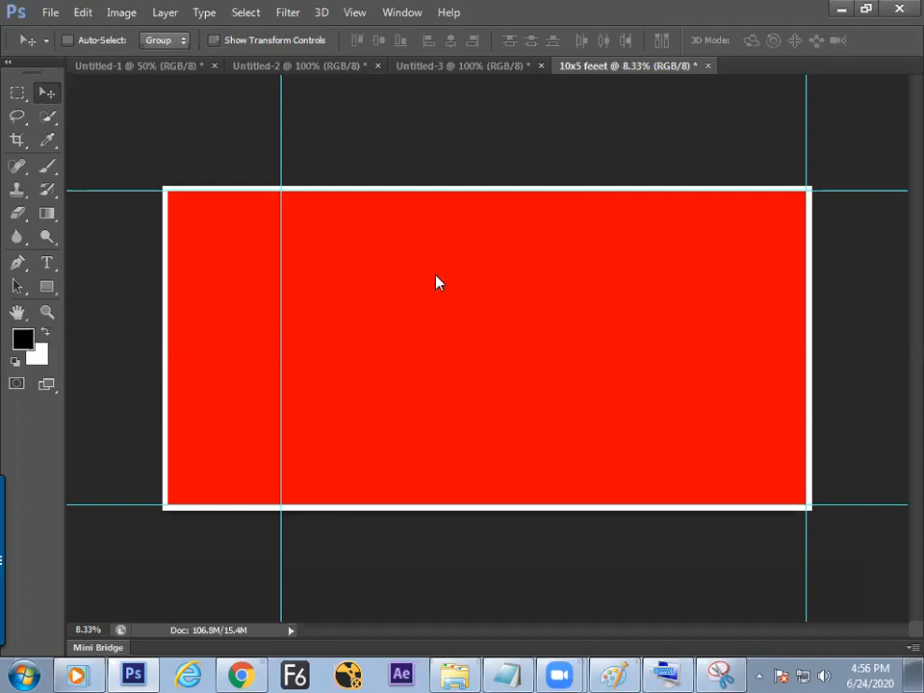
Step: Show the rulers and add a vertical guide about 14 in from the page's left edge
{"action": "left_click", "coordinate": [18, 94]}
{"action": "left_click", "coordinate": [52, 93]}
{"action": "key", "text": "ctrl+r"}
{"action": "left_click_drag", "start_coordinate": [74, 314], "coordinate": [251, 299]}
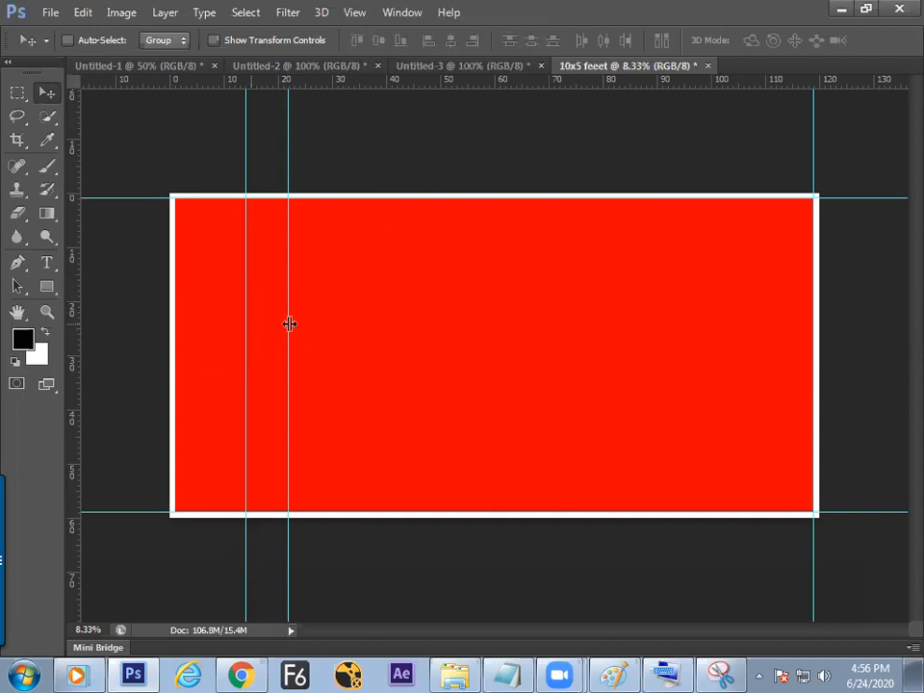
Step: Clear all guides from the page and add a horizontal guide about 34 in below its upper edge
{"action": "left_click", "coordinate": [355, 13]}
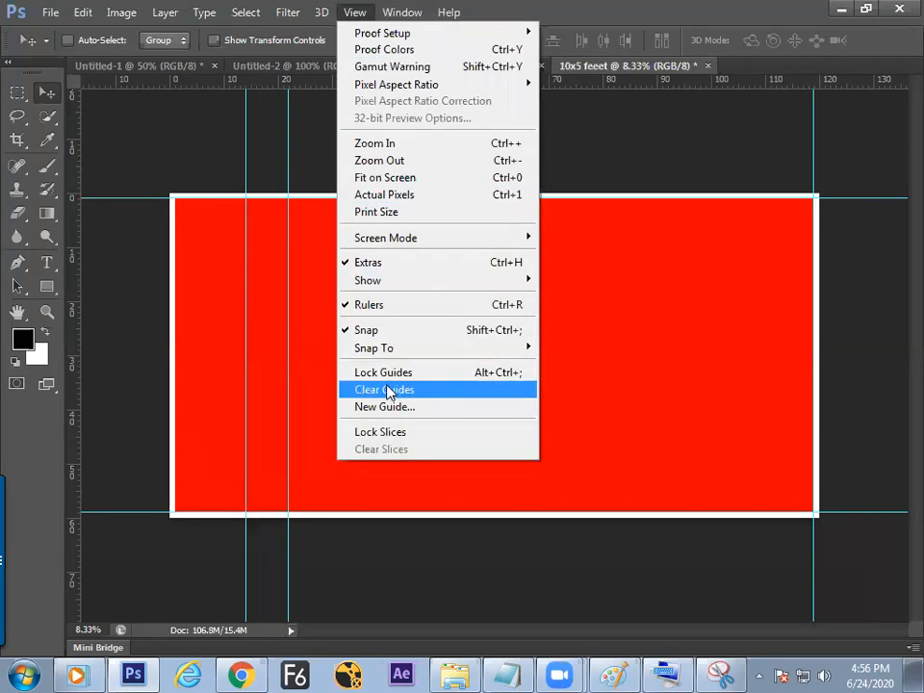
{"action": "left_click", "coordinate": [382, 373]}
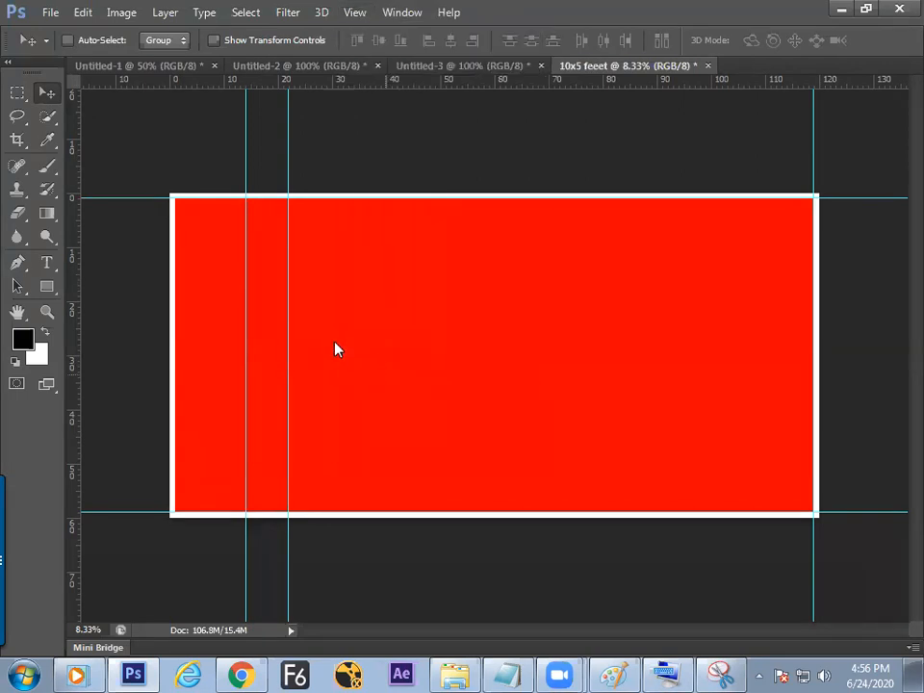
{"action": "left_click", "coordinate": [355, 13]}
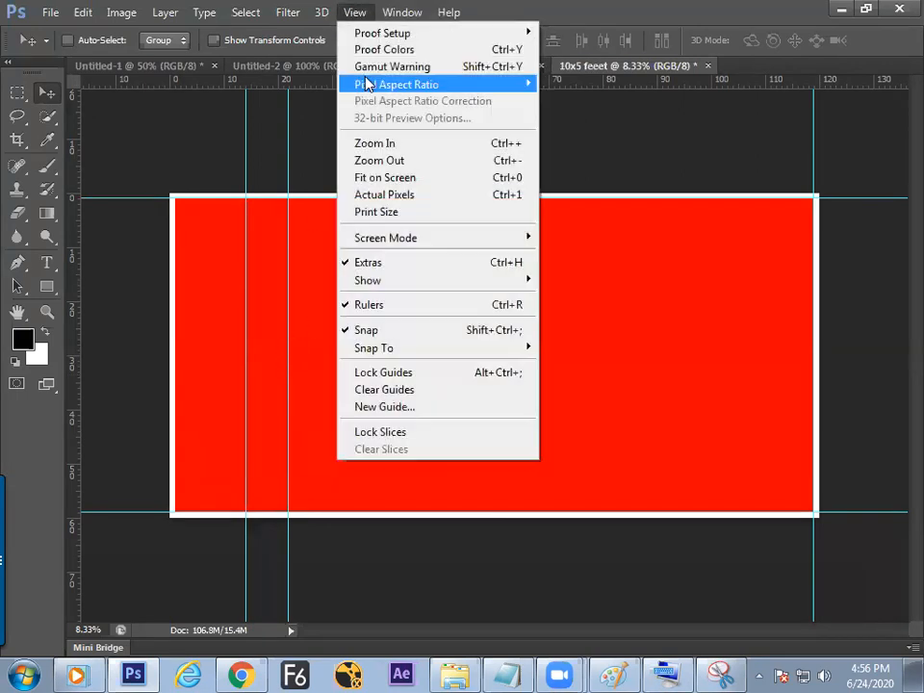
{"action": "left_click", "coordinate": [386, 390]}
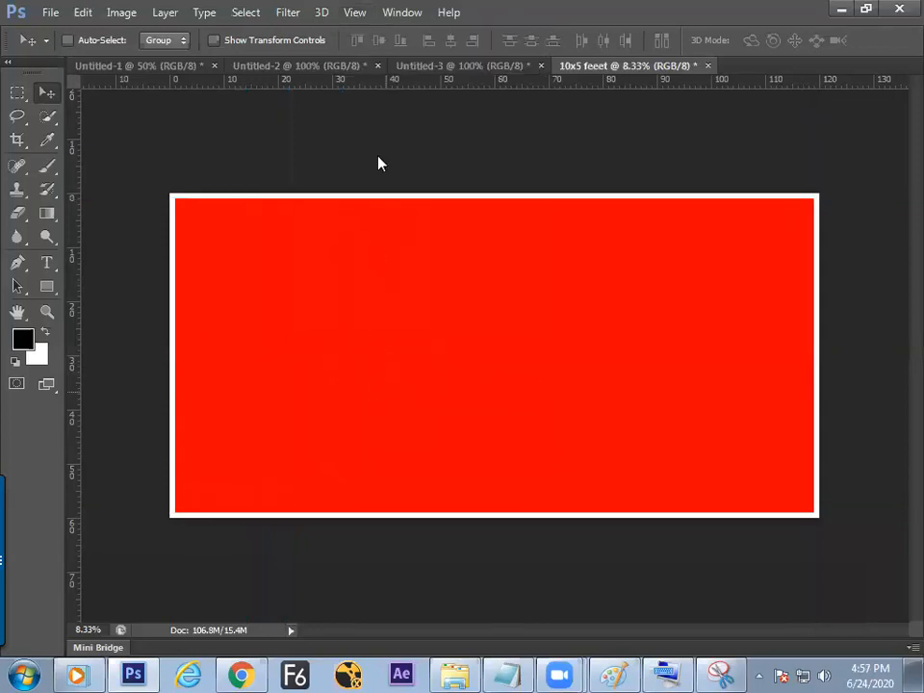
{"action": "left_click_drag", "start_coordinate": [273, 88], "coordinate": [317, 377]}
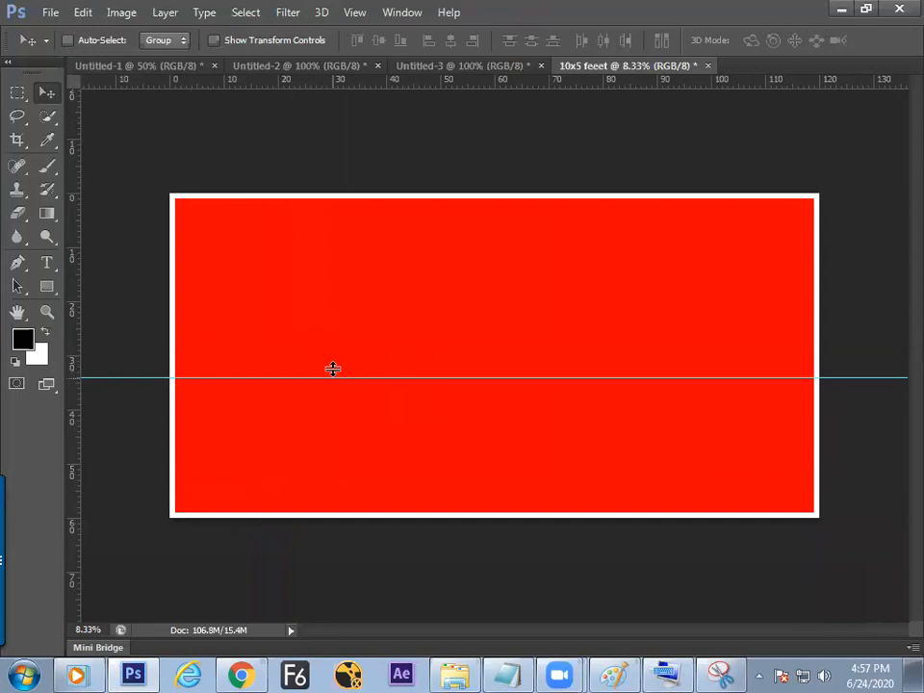
{"action": "key", "text": "alt"}
{"action": "key", "text": "ctrl+n"}
{"action": "key", "text": "Return"}
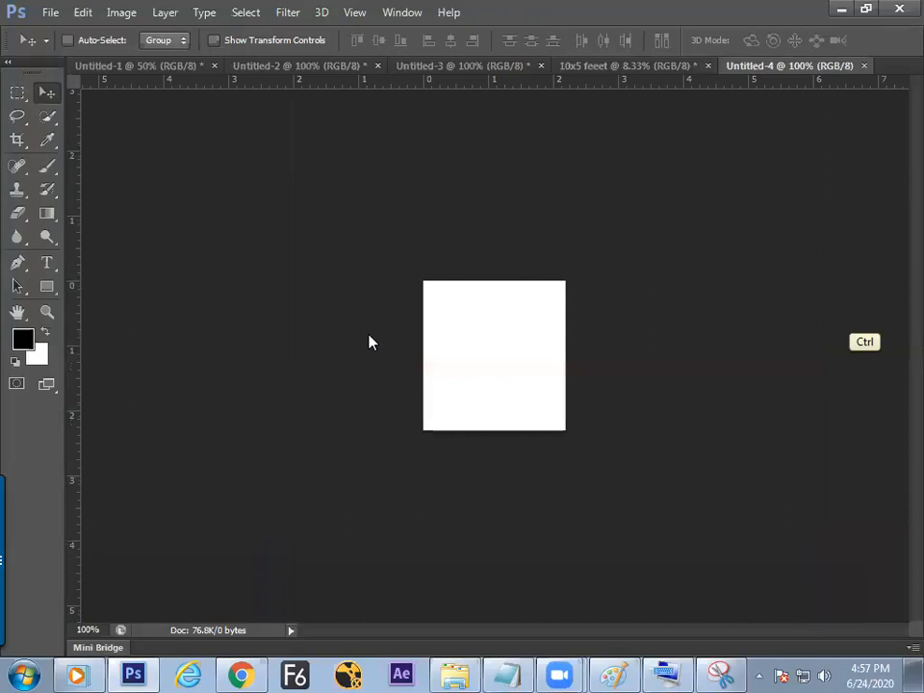
{"action": "key", "text": "ctrl+w"}
Step: Create a new blank document 7 inches wide and 5 inches high
{"action": "key", "text": "ctrl+n"}
{"action": "left_click", "coordinate": [365, 213]}
{"action": "left_click", "coordinate": [346, 244]}
{"action": "key", "text": "Return"}
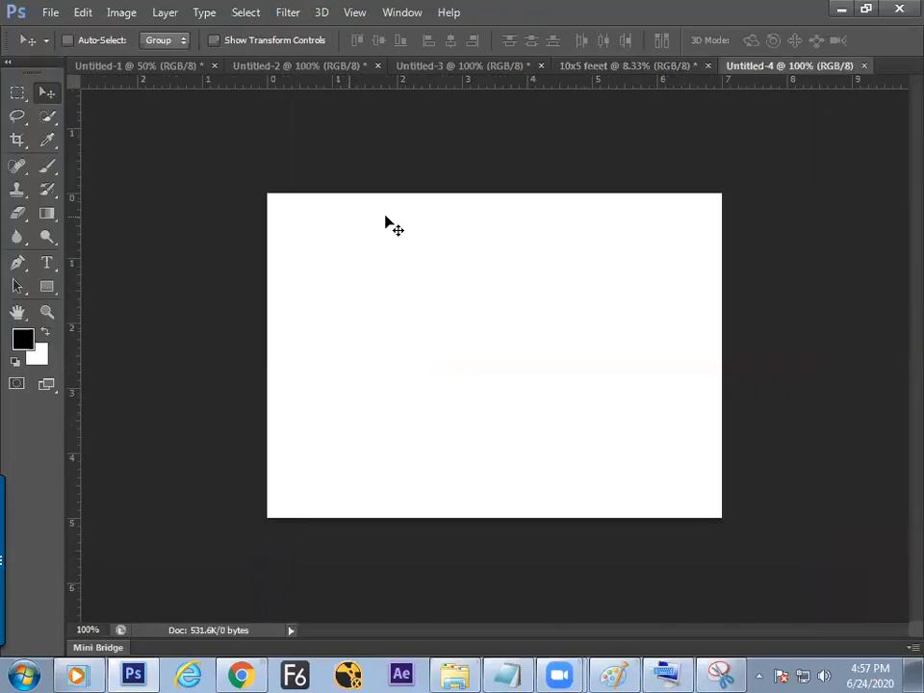
Step: Add a horizontal guide about 1.6 in below the page's upper edge and try flipping it between horizontal and vertical, dismissing the guide preferences
{"action": "left_click_drag", "start_coordinate": [429, 85], "coordinate": [423, 290]}
{"action": "left_click", "coordinate": [421, 294], "text": "alt"}
{"action": "left_click", "coordinate": [420, 299], "text": "alt"}
{"action": "double_click", "coordinate": [420, 298]}
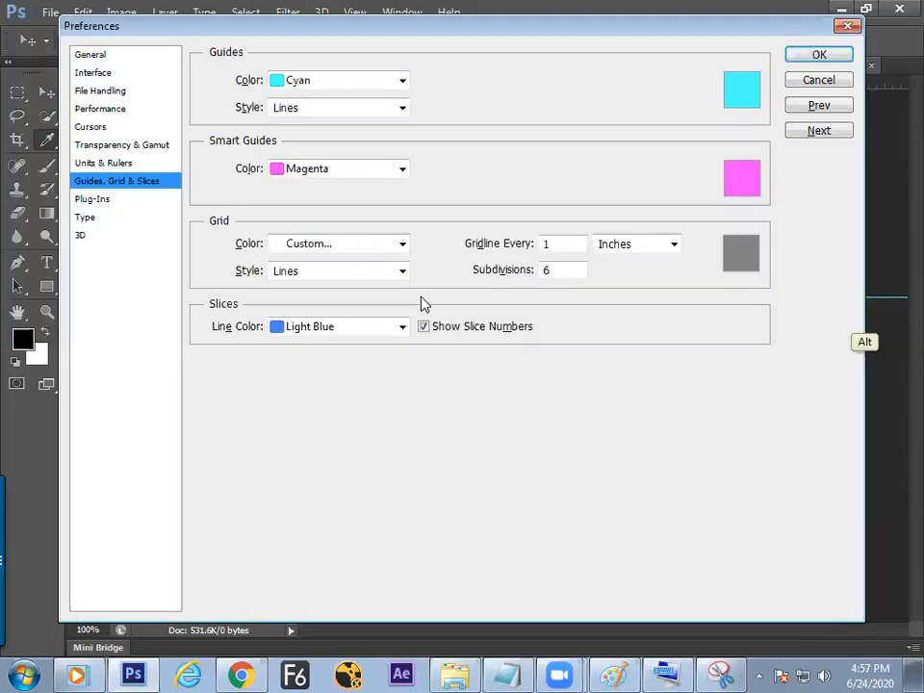
{"action": "left_click", "coordinate": [819, 54]}
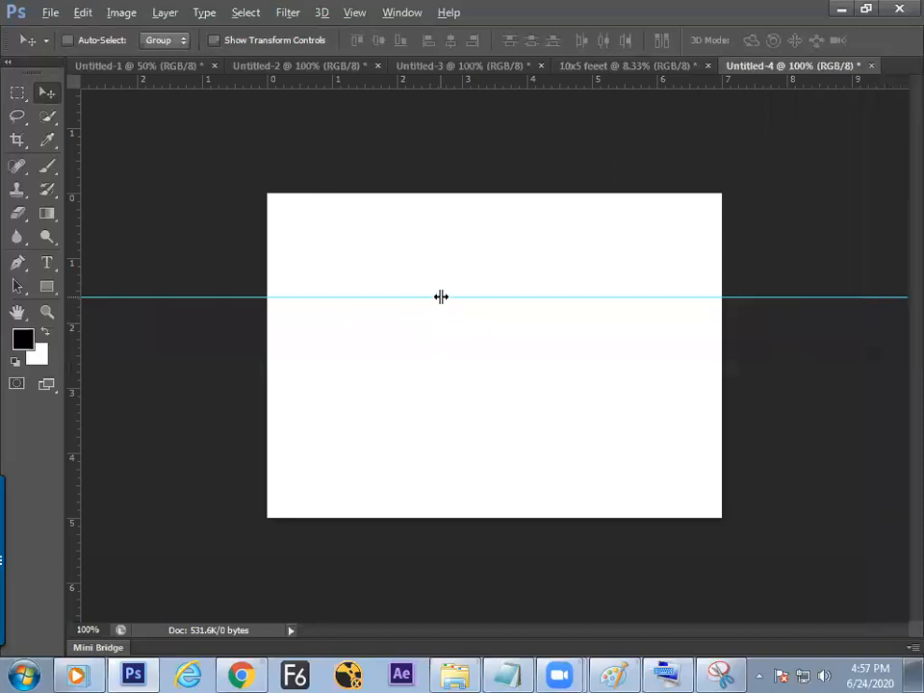
{"action": "left_click", "coordinate": [440, 298], "text": "alt"}
{"action": "left_click", "coordinate": [438, 299], "text": "alt"}
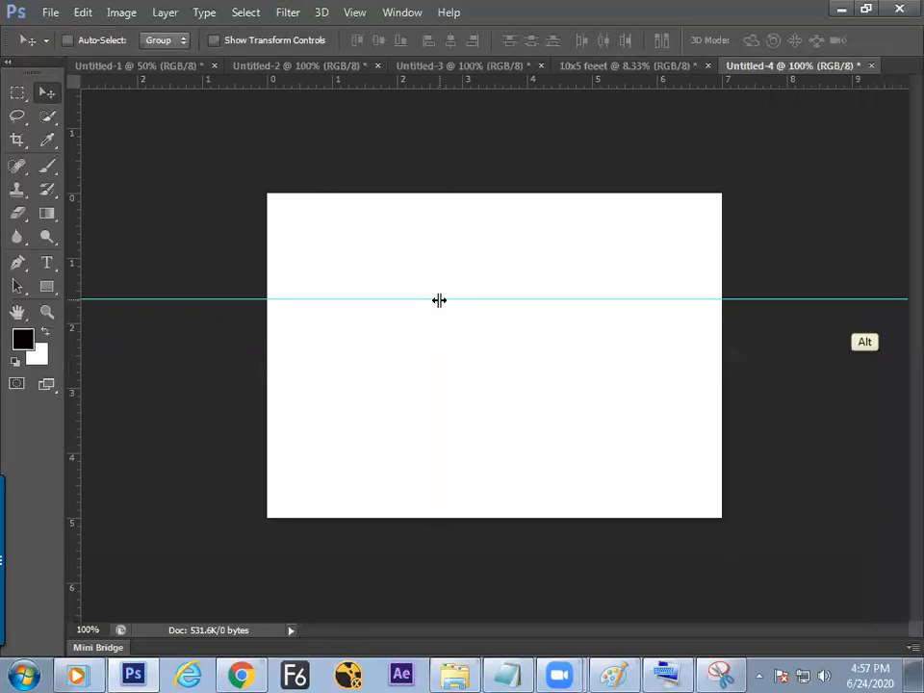
{"action": "left_click", "coordinate": [437, 301], "text": "alt"}
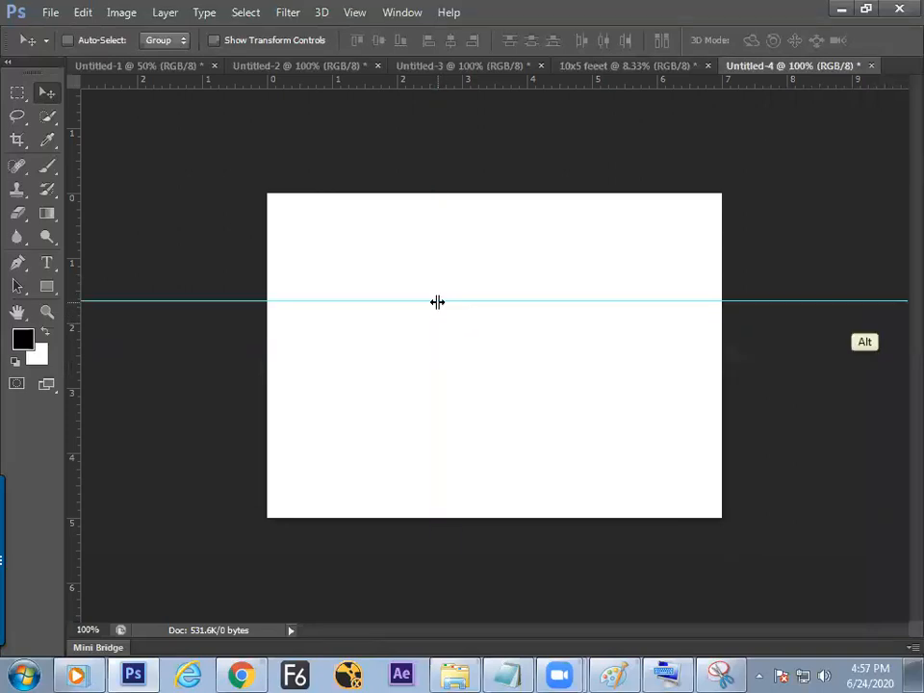
Step: Switch to Paint and handwrite "Hold Alt to" with a horizontal and a vertical double arrow above the "Guide" heading
{"action": "key", "text": "alt+Tab"}
{"action": "mouse_move", "coordinate": [913, 241]}
{"action": "left_mouse_down"}
{"action": "mouse_move", "coordinate": [913, 358]}
{"action": "mouse_move", "coordinate": [913, 260]}
{"action": "mouse_move", "coordinate": [896, 191]}
{"action": "left_mouse_up"}
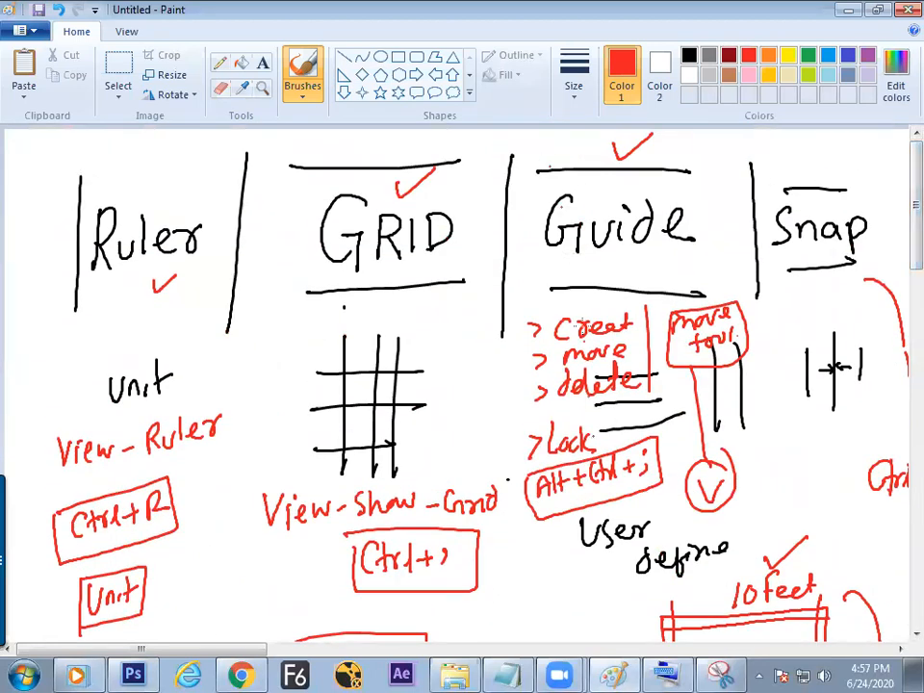
{"action": "mouse_move", "coordinate": [544, 140]}
{"action": "left_mouse_down"}
{"action": "mouse_move", "coordinate": [545, 154]}
{"action": "mouse_move", "coordinate": [558, 152]}
{"action": "left_mouse_up"}
{"action": "mouse_move", "coordinate": [564, 139]}
{"action": "left_mouse_down"}
{"action": "mouse_move", "coordinate": [564, 154]}
{"action": "mouse_move", "coordinate": [610, 157]}
{"action": "left_mouse_up"}
{"action": "left_click_drag", "start_coordinate": [599, 151], "coordinate": [631, 156]}
{"action": "left_click_drag", "start_coordinate": [625, 146], "coordinate": [662, 150]}
{"action": "mouse_move", "coordinate": [656, 144]}
{"action": "left_mouse_down"}
{"action": "mouse_move", "coordinate": [656, 155]}
{"action": "mouse_move", "coordinate": [729, 158]}
{"action": "mouse_move", "coordinate": [730, 172]}
{"action": "mouse_move", "coordinate": [714, 157]}
{"action": "mouse_move", "coordinate": [735, 144]}
{"action": "mouse_move", "coordinate": [736, 165]}
{"action": "mouse_move", "coordinate": [692, 157]}
{"action": "left_mouse_up"}
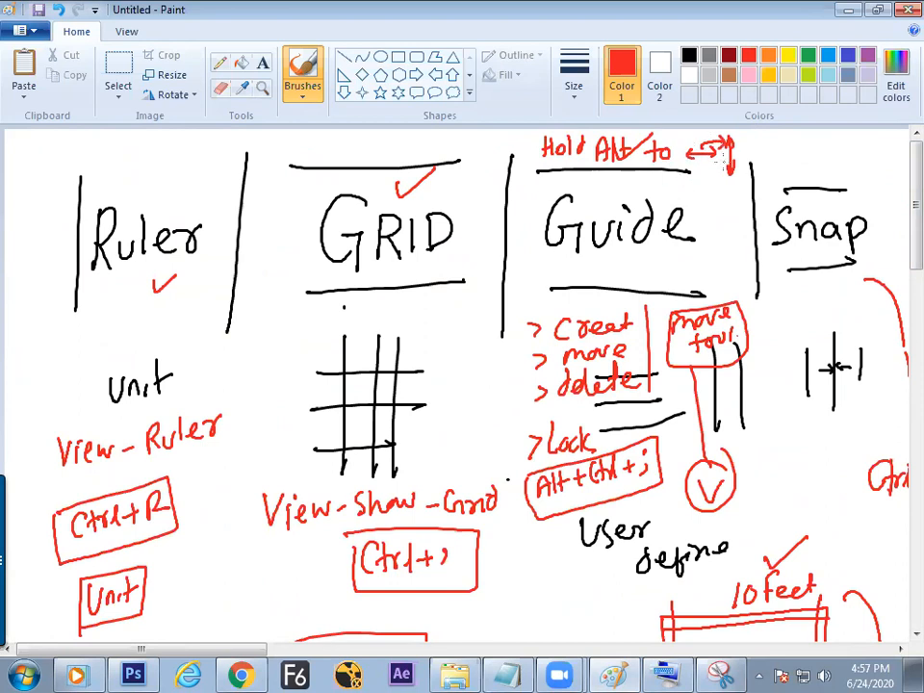
Step: Return to Photoshop and move the horizontal guide slightly up, to about 1.6 in below the page's upper edge
{"action": "key", "text": "alt+Tab"}
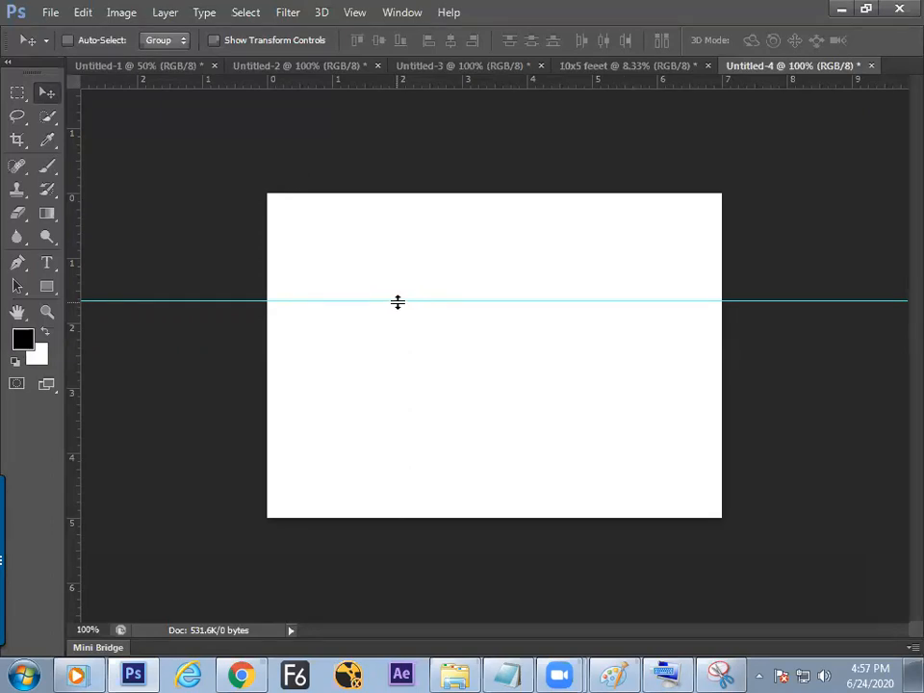
{"action": "left_click_drag", "start_coordinate": [397, 302], "coordinate": [400, 297]}
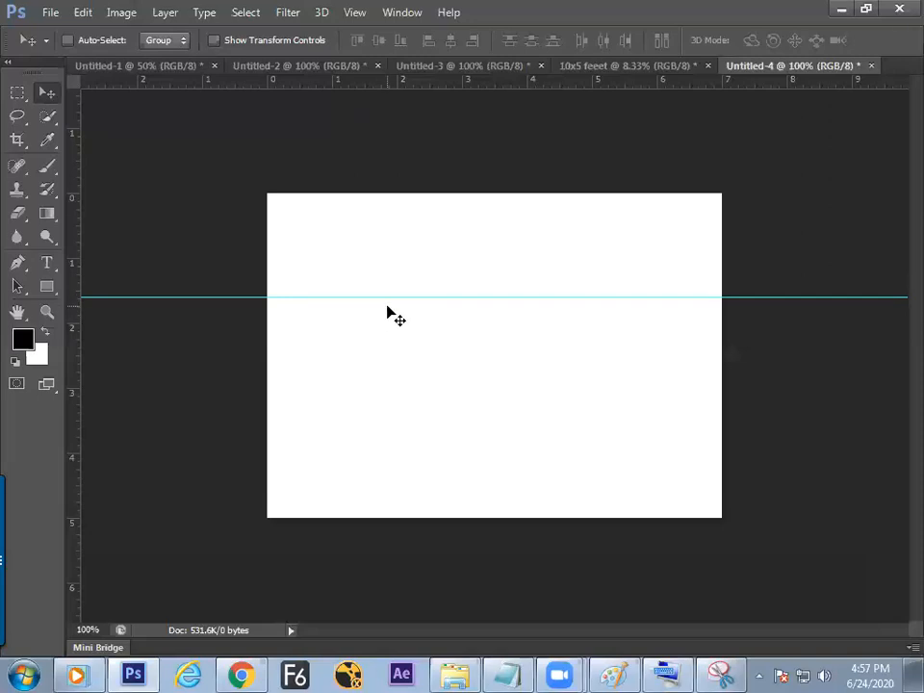
{"action": "key", "text": "alt+Tab"}
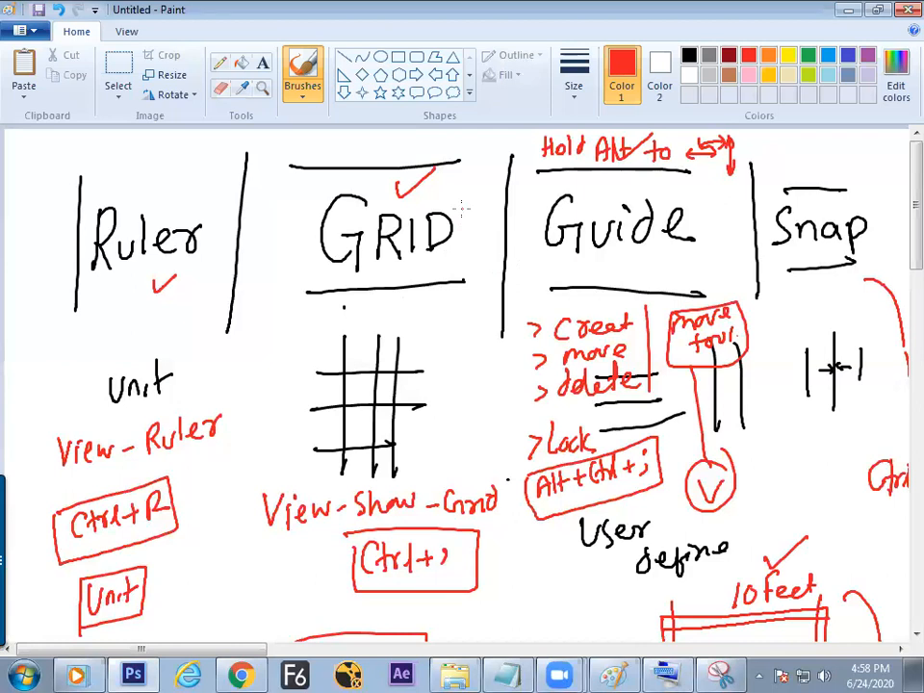
{"action": "key", "text": "alt+Tab"}
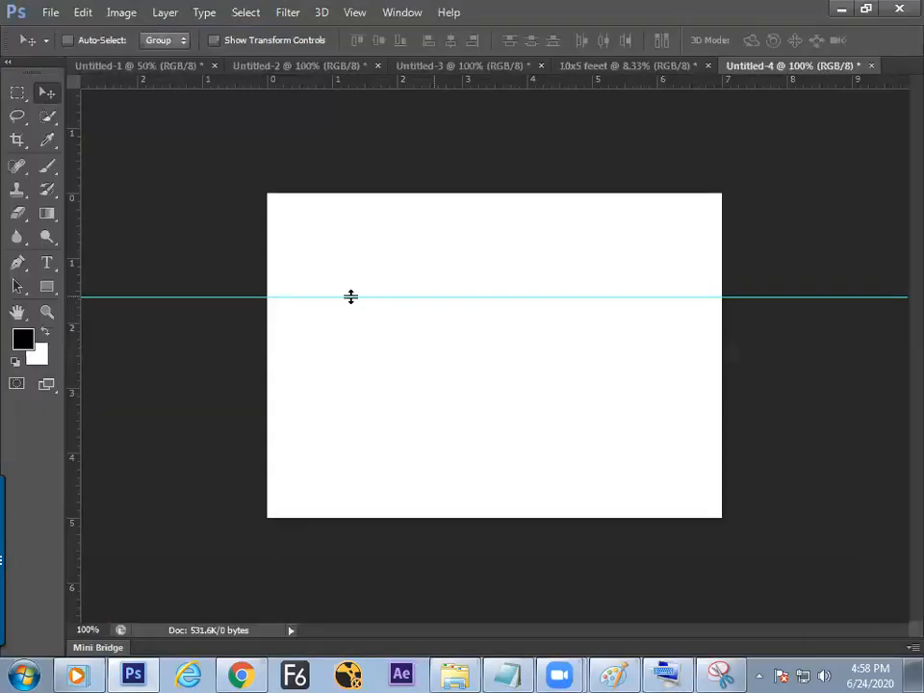
Step: Toggle the grid on and off and hide the guides
{"action": "key", "text": "ctrl+apostrophe"}
{"action": "key", "text": "ctrl+apostrophe"}
{"action": "key", "text": "ctrl+semicolon"}
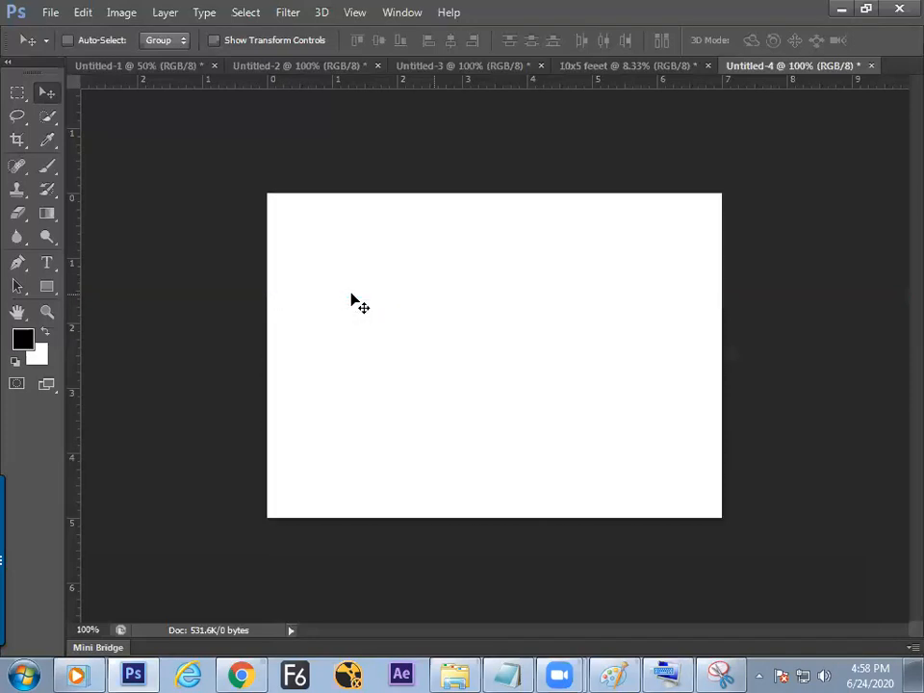
Step: Draw a rectangular selection about 1.2 by 1.1 in near the page's center, fill it with the black foreground color and deselect
{"action": "left_click", "coordinate": [17, 94]}
{"action": "left_click_drag", "start_coordinate": [376, 295], "coordinate": [444, 373]}
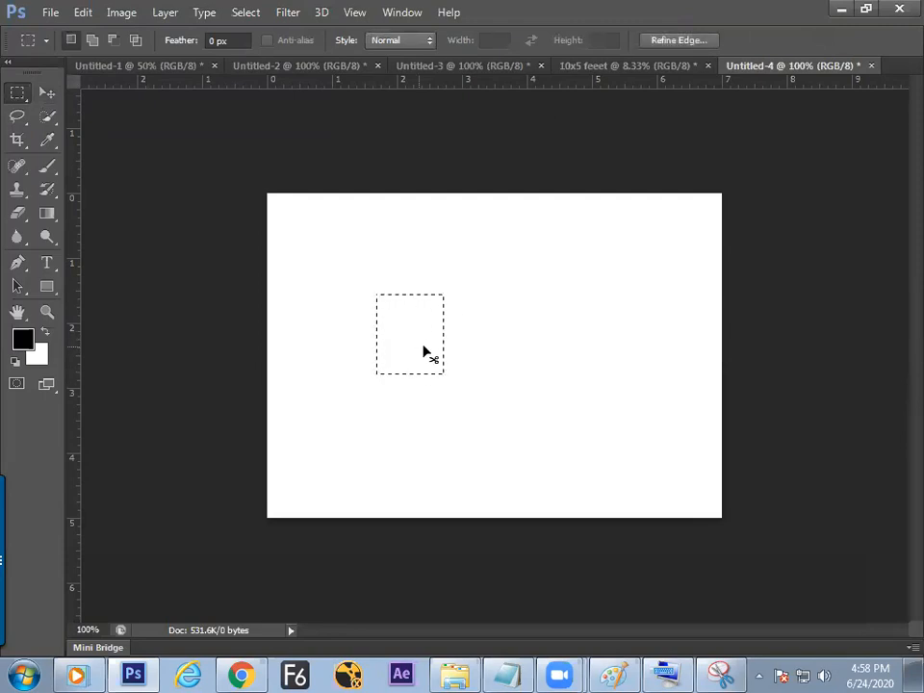
{"action": "left_click", "coordinate": [419, 357]}
{"action": "left_click_drag", "start_coordinate": [400, 293], "coordinate": [480, 364]}
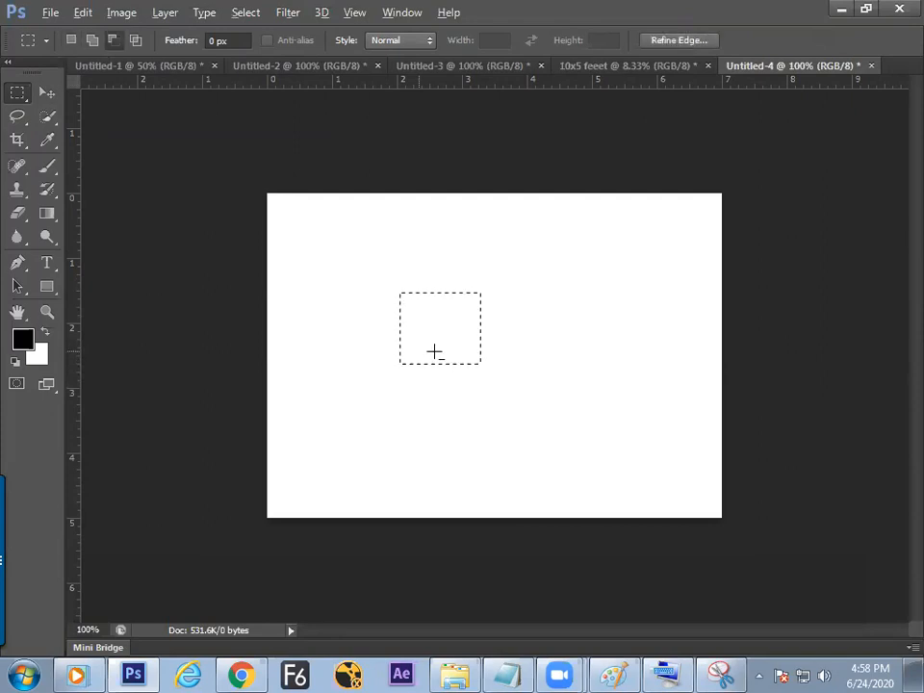
{"action": "key", "text": "alt+BackSpace"}
{"action": "key", "text": "ctrl+d"}
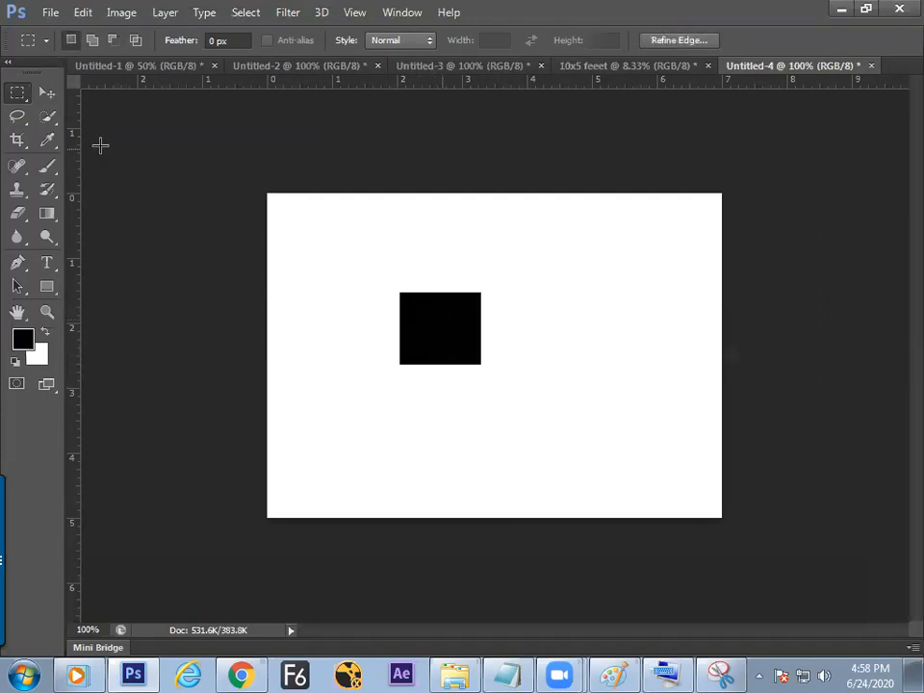
{"action": "left_click", "coordinate": [46, 93]}
{"action": "left_click", "coordinate": [435, 344]}
{"action": "left_click", "coordinate": [461, 267]}
{"action": "left_click", "coordinate": [447, 341]}
{"action": "left_click", "coordinate": [467, 271]}
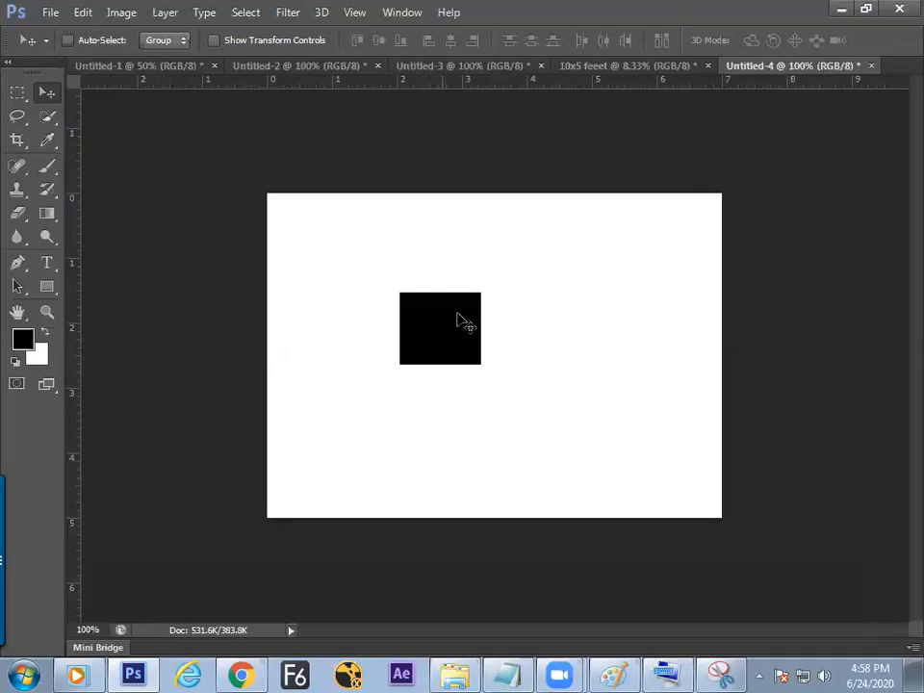
Step: Switch to Paint and draw a long red vertical divider line to the right of all the notes
{"action": "left_click", "coordinate": [612, 673]}
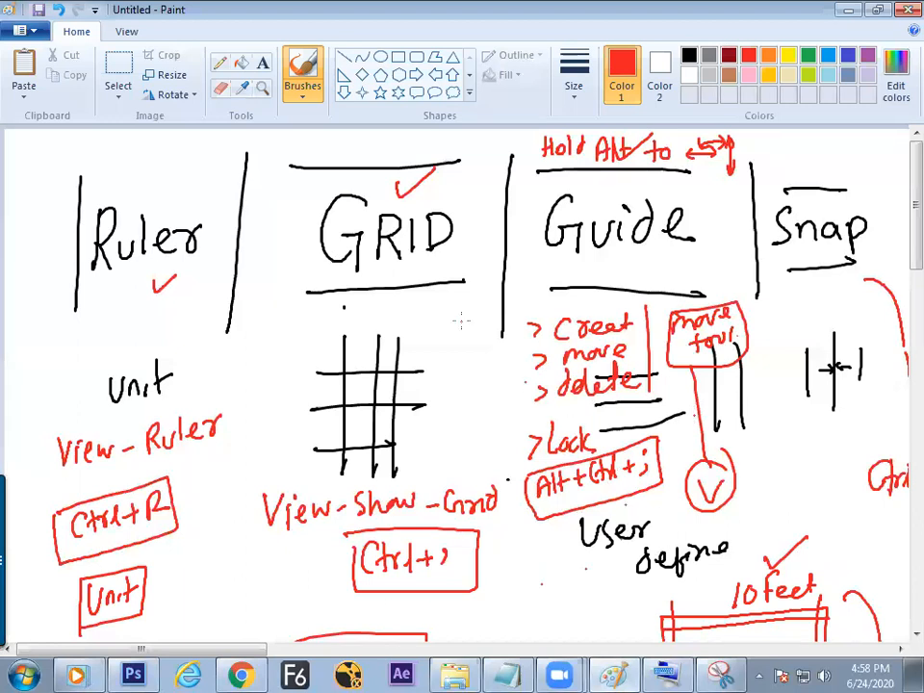
{"action": "left_click", "coordinate": [126, 31]}
{"action": "left_click", "coordinate": [61, 68]}
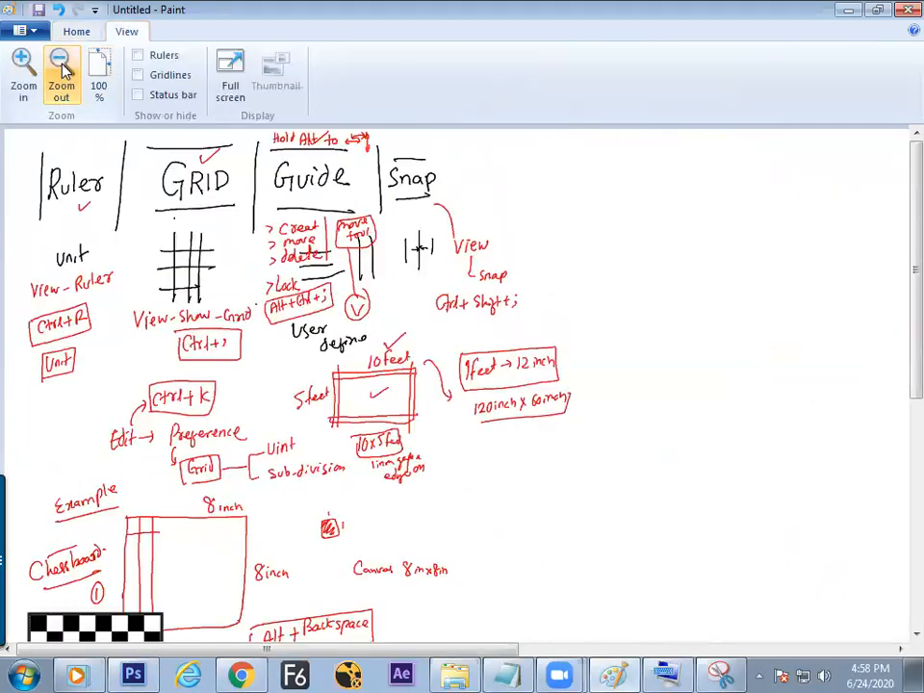
{"action": "left_click", "coordinate": [61, 68]}
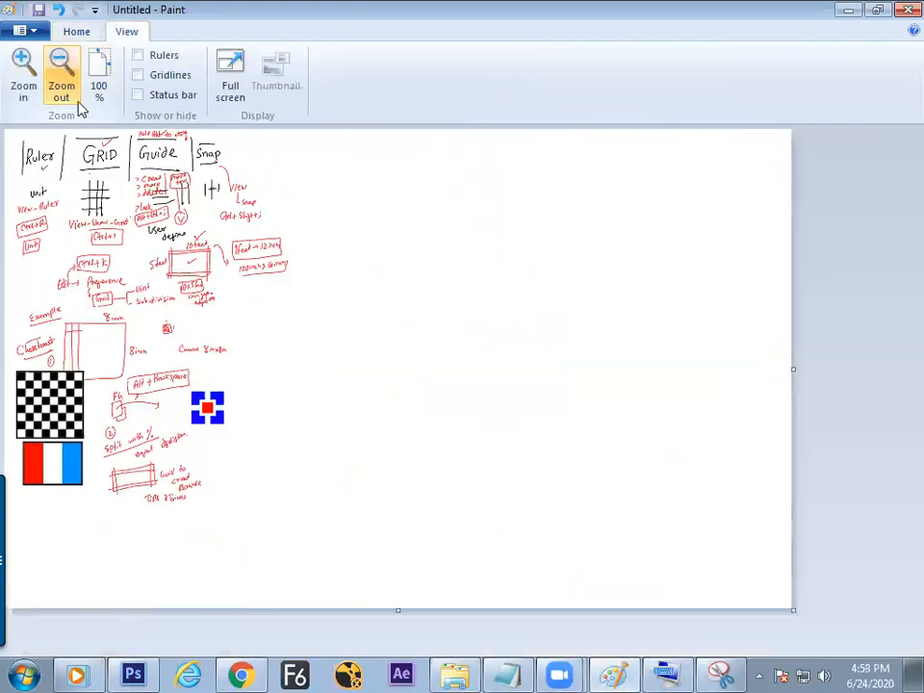
{"action": "left_click", "coordinate": [77, 34]}
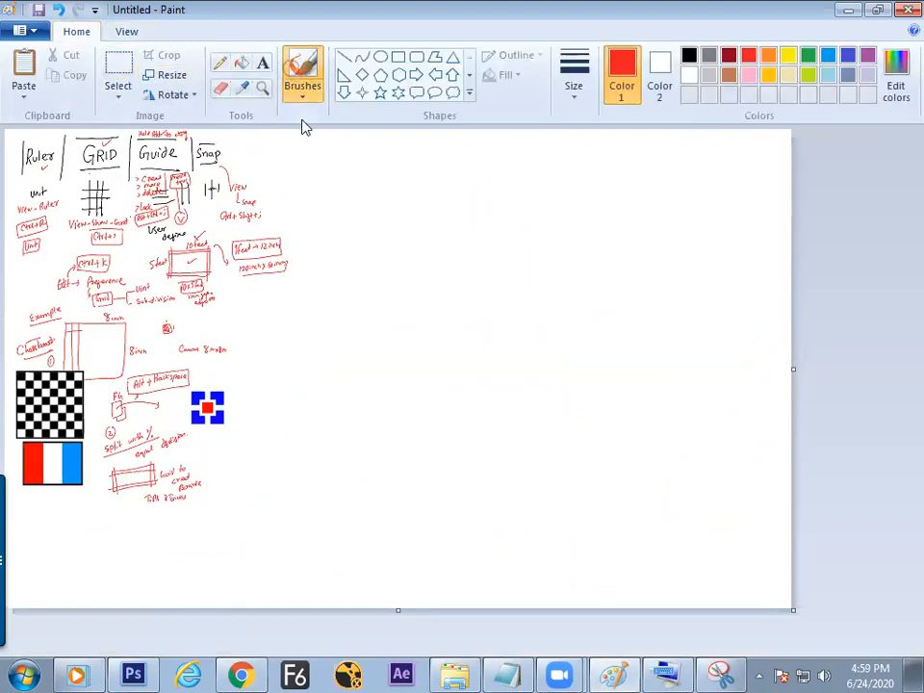
{"action": "left_click_drag", "start_coordinate": [301, 142], "coordinate": [301, 513]}
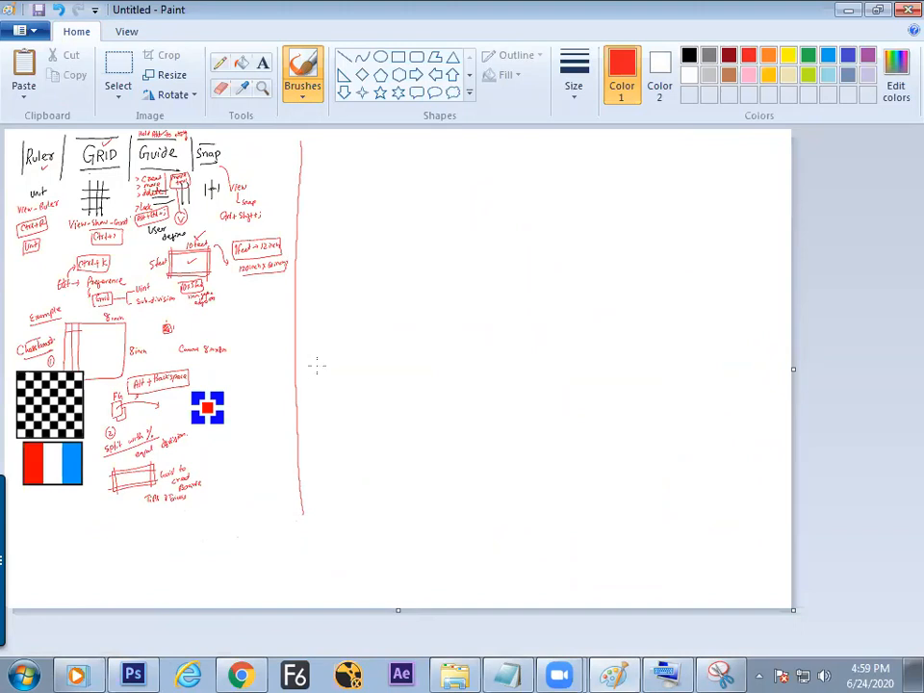
Step: Handwrite the heading "Layer" to the right of the divider, with a line below and above it
{"action": "left_click", "coordinate": [122, 32]}
{"action": "left_click", "coordinate": [22, 66]}
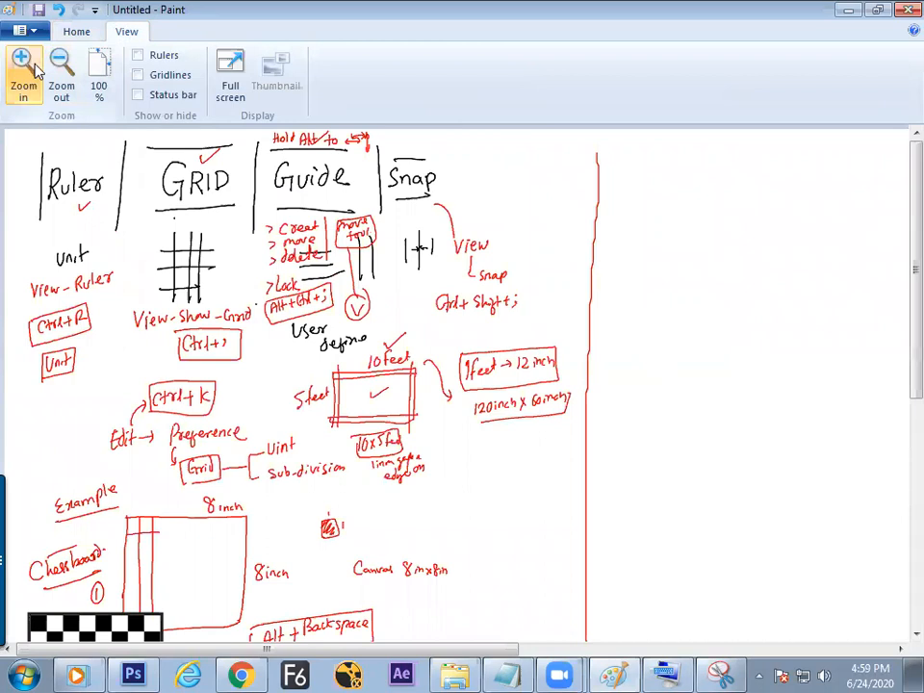
{"action": "left_click_drag", "start_coordinate": [204, 652], "coordinate": [399, 643]}
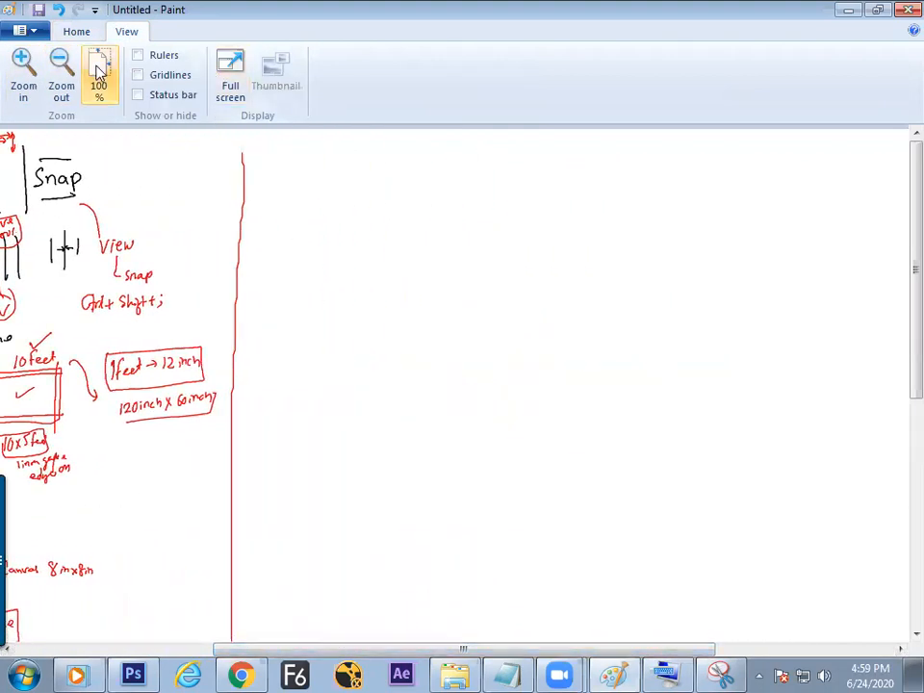
{"action": "left_click", "coordinate": [79, 32]}
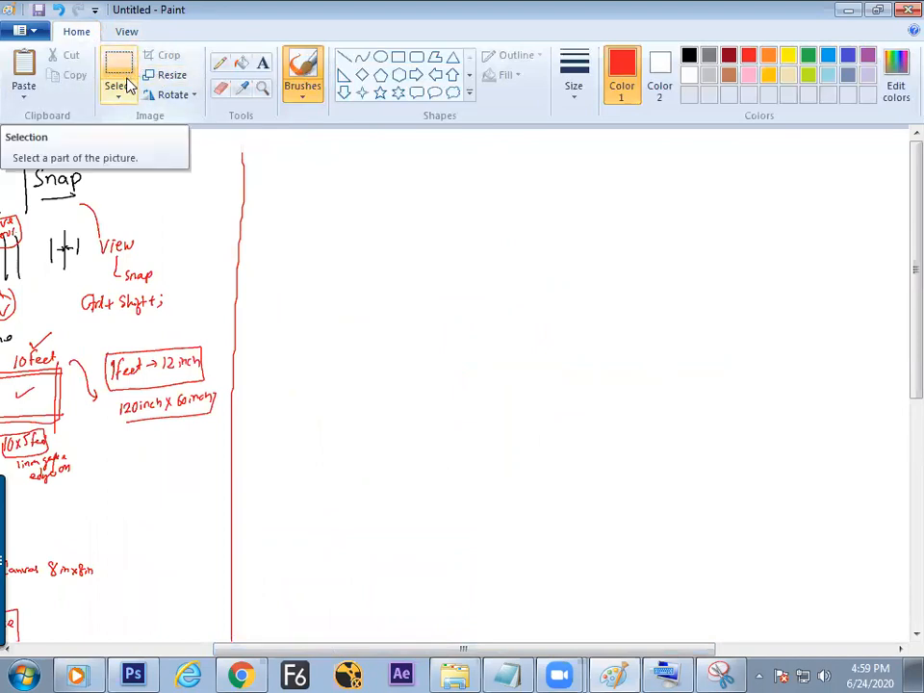
{"action": "mouse_move", "coordinate": [274, 171]}
{"action": "left_mouse_down"}
{"action": "mouse_move", "coordinate": [276, 217]}
{"action": "mouse_move", "coordinate": [316, 200]}
{"action": "mouse_move", "coordinate": [335, 200]}
{"action": "mouse_move", "coordinate": [340, 212]}
{"action": "mouse_move", "coordinate": [373, 200]}
{"action": "left_mouse_up"}
{"action": "left_click_drag", "start_coordinate": [276, 243], "coordinate": [394, 228]}
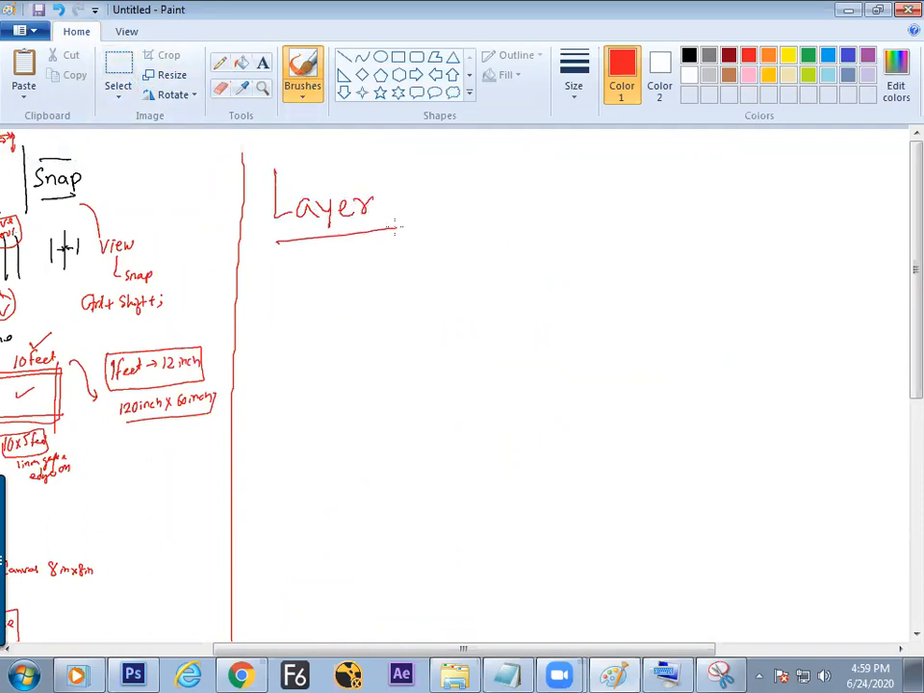
{"action": "left_click_drag", "start_coordinate": [257, 164], "coordinate": [368, 161]}
Step: Handwrite "What", "Why" and "How" in a column beside the "Layer" heading
{"action": "mouse_move", "coordinate": [442, 192]}
{"action": "left_mouse_down"}
{"action": "mouse_move", "coordinate": [481, 190]}
{"action": "mouse_move", "coordinate": [497, 171]}
{"action": "mouse_move", "coordinate": [550, 177]}
{"action": "left_mouse_up"}
{"action": "mouse_move", "coordinate": [470, 227]}
{"action": "left_mouse_down"}
{"action": "mouse_move", "coordinate": [473, 237]}
{"action": "mouse_move", "coordinate": [512, 224]}
{"action": "mouse_move", "coordinate": [532, 247]}
{"action": "mouse_move", "coordinate": [527, 260]}
{"action": "mouse_move", "coordinate": [483, 282]}
{"action": "mouse_move", "coordinate": [497, 275]}
{"action": "left_mouse_up"}
{"action": "mouse_move", "coordinate": [497, 267]}
{"action": "left_mouse_down"}
{"action": "mouse_move", "coordinate": [497, 289]}
{"action": "mouse_move", "coordinate": [509, 276]}
{"action": "left_mouse_up"}
{"action": "mouse_move", "coordinate": [517, 272]}
{"action": "left_mouse_down"}
{"action": "mouse_move", "coordinate": [526, 287]}
{"action": "mouse_move", "coordinate": [539, 272]}
{"action": "left_mouse_up"}
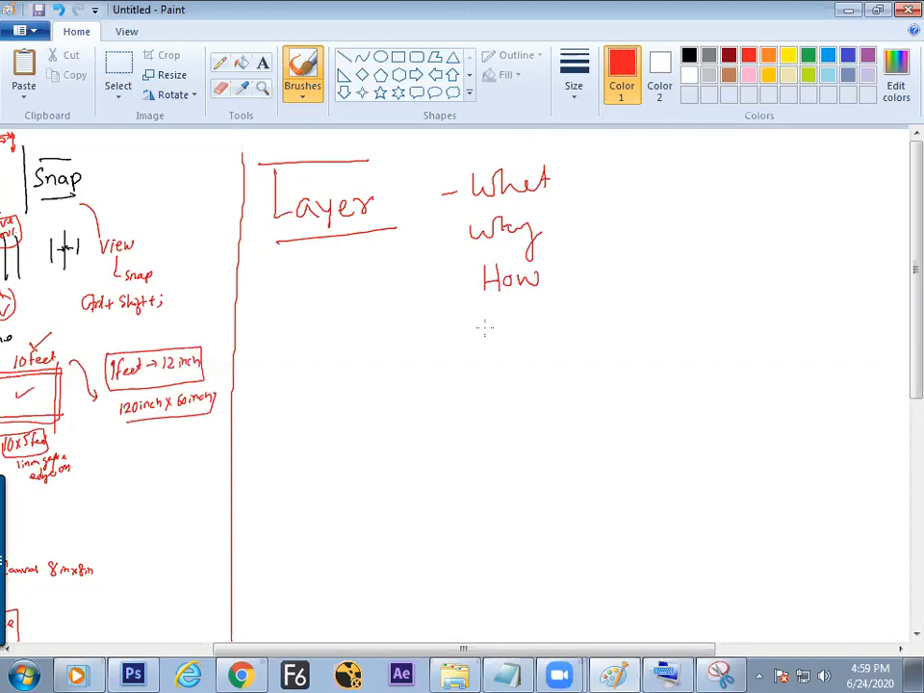
Step: Add dashes before "Why" and "How", and handwrite "Photoshop" below the "Layer" heading with an arrow up to it
{"action": "left_click_drag", "start_coordinate": [442, 233], "coordinate": [454, 232]}
{"action": "left_click_drag", "start_coordinate": [448, 282], "coordinate": [459, 282]}
{"action": "mouse_move", "coordinate": [277, 320]}
{"action": "left_mouse_down"}
{"action": "mouse_move", "coordinate": [277, 360]}
{"action": "mouse_move", "coordinate": [279, 338]}
{"action": "mouse_move", "coordinate": [300, 344]}
{"action": "left_mouse_up"}
{"action": "mouse_move", "coordinate": [301, 336]}
{"action": "left_mouse_down"}
{"action": "mouse_move", "coordinate": [312, 304]}
{"action": "mouse_move", "coordinate": [316, 332]}
{"action": "mouse_move", "coordinate": [362, 306]}
{"action": "mouse_move", "coordinate": [373, 341]}
{"action": "mouse_move", "coordinate": [385, 310]}
{"action": "mouse_move", "coordinate": [381, 243]}
{"action": "left_mouse_up"}
Step: Draw three branches below "Photoshop" labelled "Photo edit", "Raster" and "Pixcel", and darken the arrowhead under "Layer"
{"action": "left_click_drag", "start_coordinate": [293, 360], "coordinate": [280, 407]}
{"action": "left_click_drag", "start_coordinate": [322, 356], "coordinate": [337, 397]}
{"action": "left_click_drag", "start_coordinate": [354, 349], "coordinate": [383, 391]}
{"action": "mouse_move", "coordinate": [259, 449]}
{"action": "left_mouse_down"}
{"action": "mouse_move", "coordinate": [258, 466]}
{"action": "mouse_move", "coordinate": [304, 435]}
{"action": "left_mouse_up"}
{"action": "left_click_drag", "start_coordinate": [277, 479], "coordinate": [298, 467]}
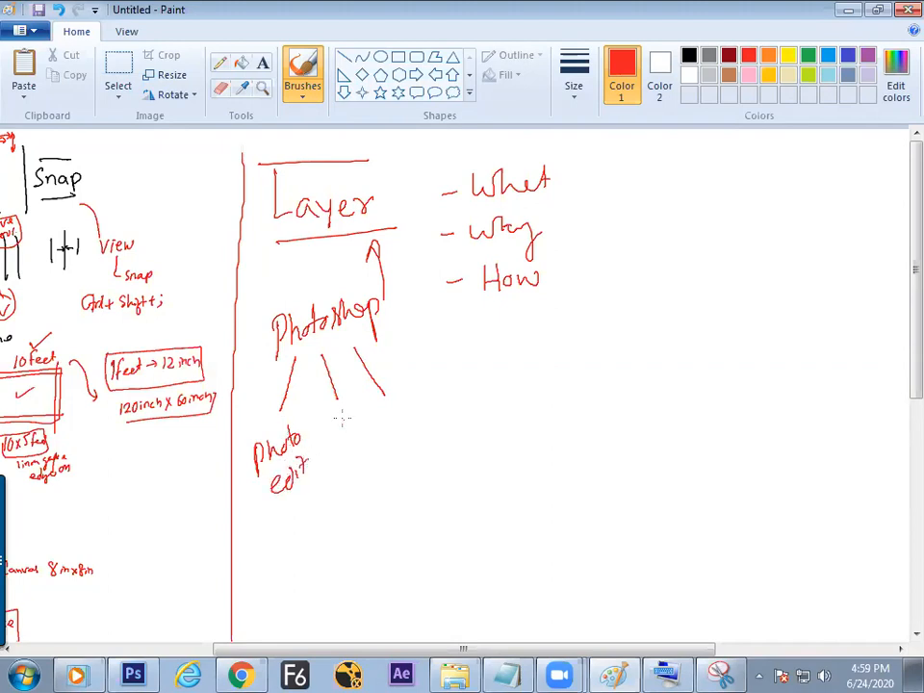
{"action": "mouse_move", "coordinate": [339, 412]}
{"action": "left_mouse_down"}
{"action": "mouse_move", "coordinate": [354, 460]}
{"action": "mouse_move", "coordinate": [345, 450]}
{"action": "mouse_move", "coordinate": [379, 452]}
{"action": "mouse_move", "coordinate": [395, 433]}
{"action": "mouse_move", "coordinate": [398, 402]}
{"action": "mouse_move", "coordinate": [452, 377]}
{"action": "left_mouse_up"}
{"action": "left_click_drag", "start_coordinate": [366, 260], "coordinate": [380, 253]}
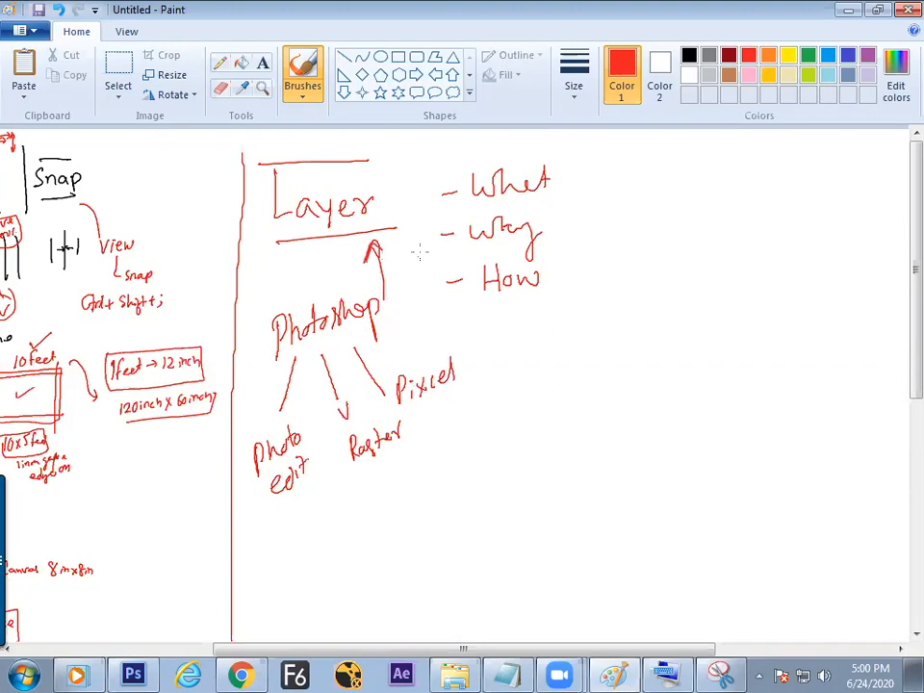
Step: Sketch four stacked strokes beside a vertical line, and a stepped side-view figure with three upright lines numbered 1, 2 and 3
{"action": "mouse_move", "coordinate": [615, 322]}
{"action": "left_mouse_down"}
{"action": "mouse_move", "coordinate": [638, 319]}
{"action": "mouse_move", "coordinate": [655, 302]}
{"action": "mouse_move", "coordinate": [645, 284]}
{"action": "mouse_move", "coordinate": [604, 333]}
{"action": "left_mouse_up"}
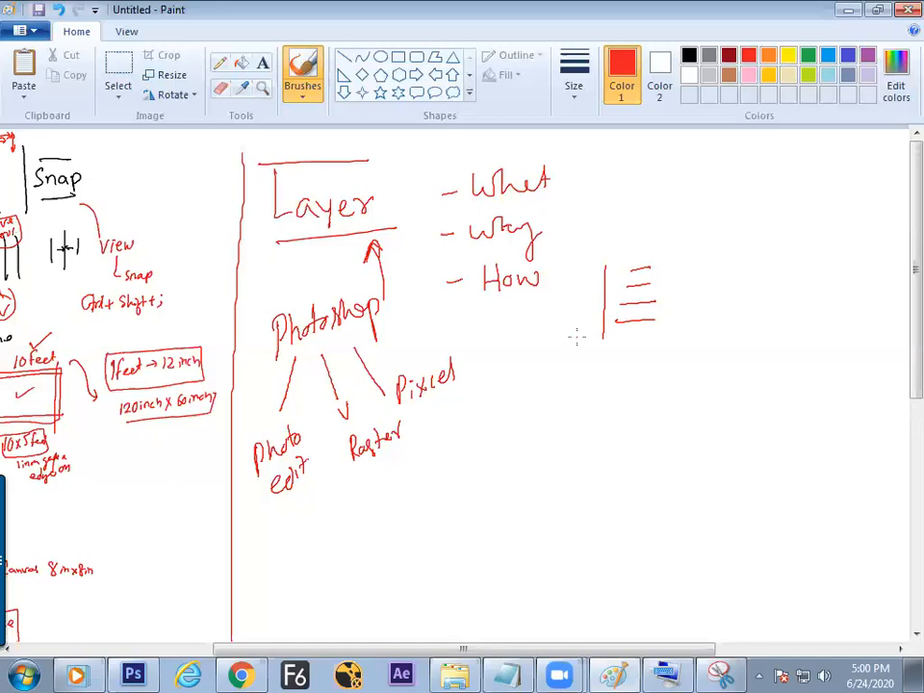
{"action": "mouse_move", "coordinate": [703, 356]}
{"action": "left_mouse_down"}
{"action": "mouse_move", "coordinate": [713, 364]}
{"action": "mouse_move", "coordinate": [706, 350]}
{"action": "left_mouse_up"}
{"action": "mouse_move", "coordinate": [708, 395]}
{"action": "left_mouse_down"}
{"action": "mouse_move", "coordinate": [685, 399]}
{"action": "mouse_move", "coordinate": [685, 429]}
{"action": "left_mouse_up"}
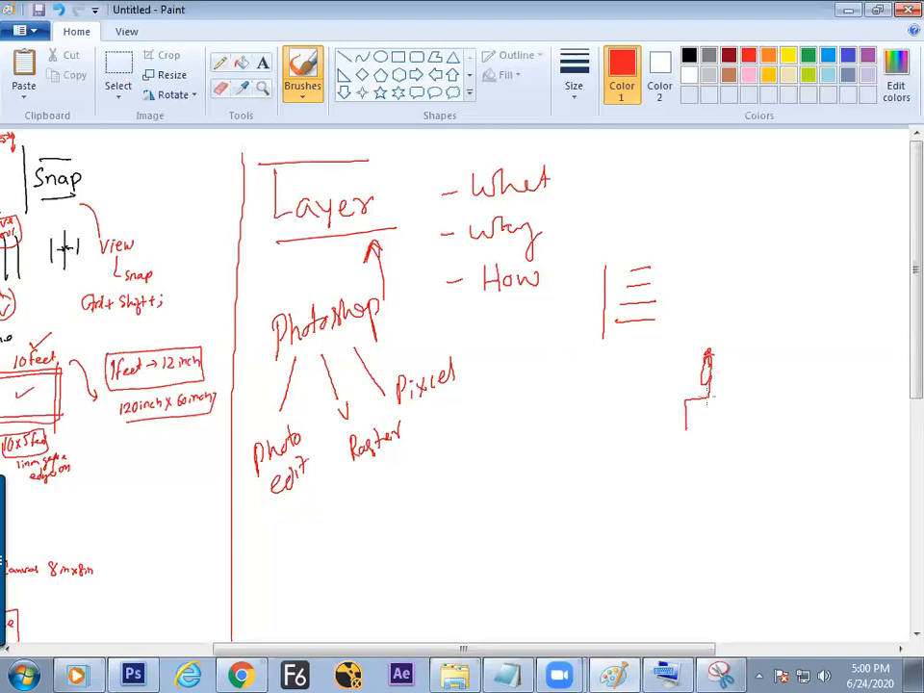
{"action": "mouse_move", "coordinate": [706, 385]}
{"action": "left_mouse_down"}
{"action": "mouse_move", "coordinate": [678, 425]}
{"action": "mouse_move", "coordinate": [722, 383]}
{"action": "mouse_move", "coordinate": [722, 345]}
{"action": "mouse_move", "coordinate": [698, 394]}
{"action": "mouse_move", "coordinate": [697, 326]}
{"action": "mouse_move", "coordinate": [719, 353]}
{"action": "mouse_move", "coordinate": [715, 319]}
{"action": "mouse_move", "coordinate": [719, 352]}
{"action": "left_mouse_up"}
{"action": "left_click_drag", "start_coordinate": [736, 409], "coordinate": [728, 290]}
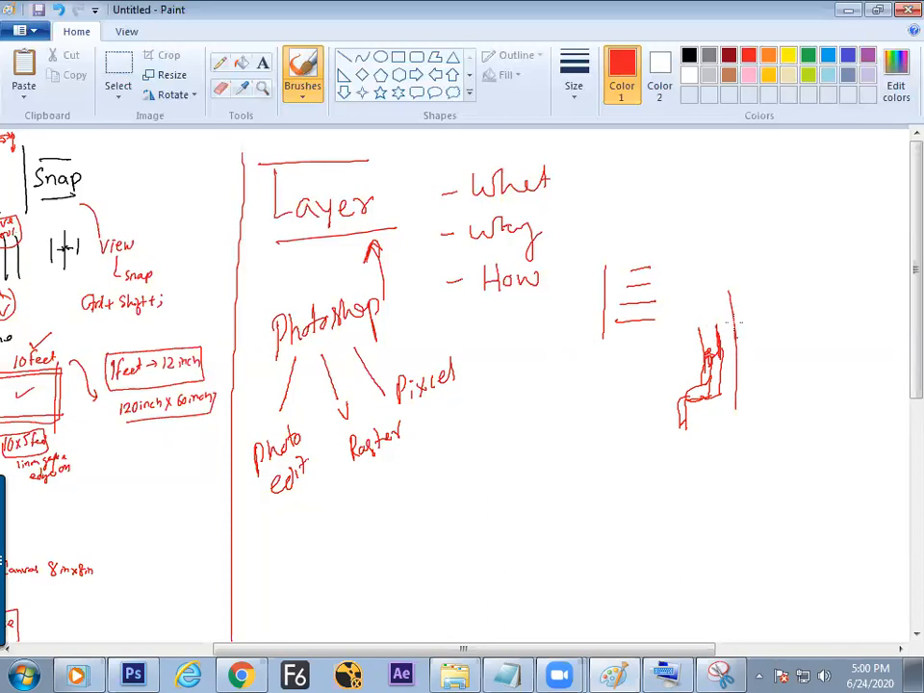
{"action": "mouse_move", "coordinate": [742, 310]}
{"action": "left_mouse_down"}
{"action": "mouse_move", "coordinate": [742, 326]}
{"action": "mouse_move", "coordinate": [695, 325]}
{"action": "left_mouse_up"}
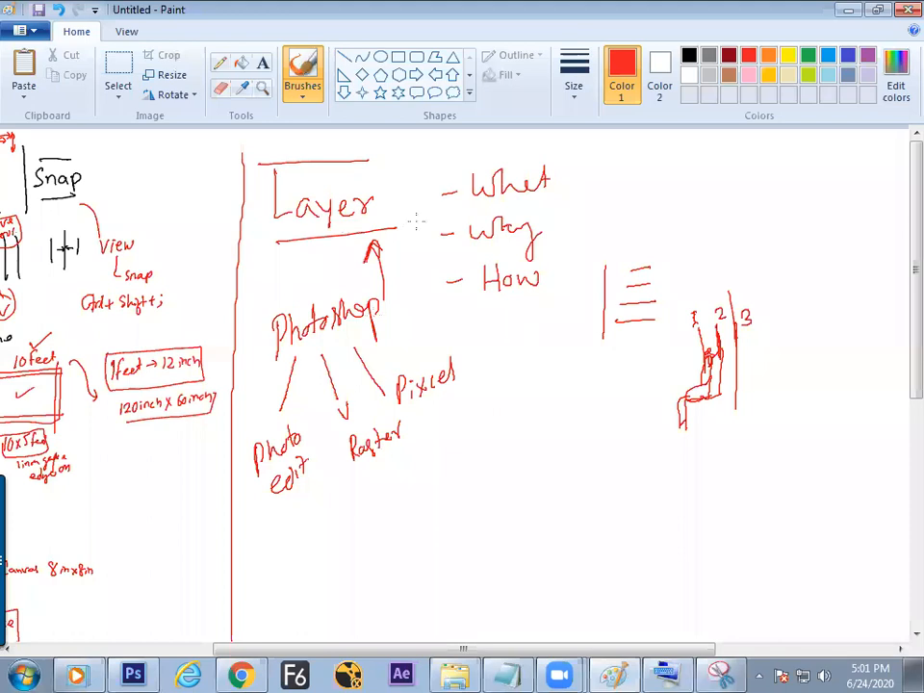
Step: Draw a curved arrow from "Layer" toward "What" and frame the words "What" and "Why" in boxes
{"action": "mouse_move", "coordinate": [382, 181]}
{"action": "left_mouse_down"}
{"action": "mouse_move", "coordinate": [423, 171]}
{"action": "mouse_move", "coordinate": [548, 193]}
{"action": "left_mouse_up"}
{"action": "key", "text": "ctrl+z"}
{"action": "mouse_move", "coordinate": [442, 173]}
{"action": "left_mouse_down"}
{"action": "mouse_move", "coordinate": [545, 146]}
{"action": "mouse_move", "coordinate": [554, 188]}
{"action": "mouse_move", "coordinate": [453, 216]}
{"action": "mouse_move", "coordinate": [445, 172]}
{"action": "left_mouse_up"}
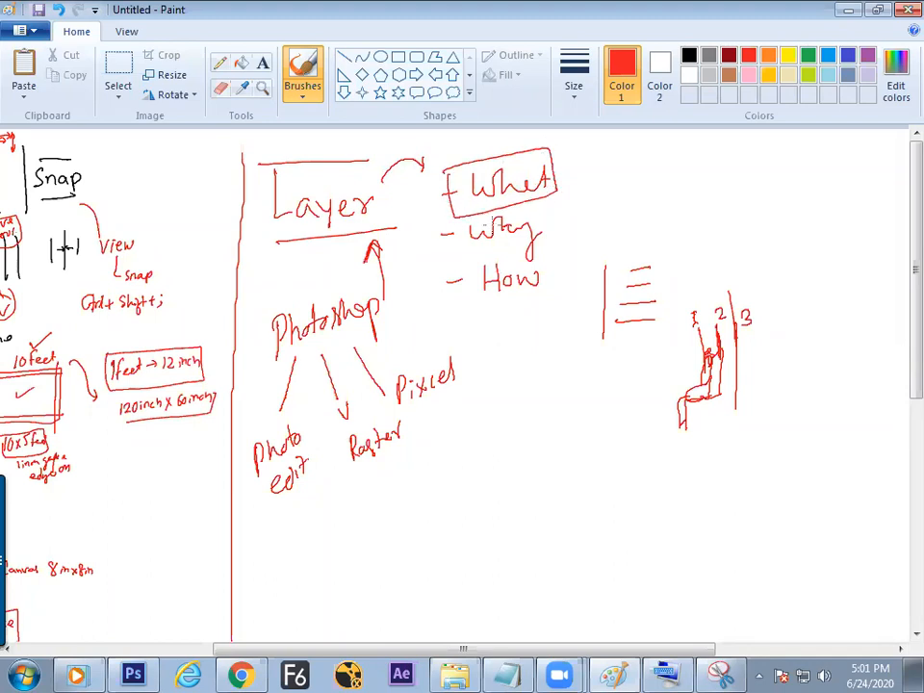
{"action": "mouse_move", "coordinate": [466, 219]}
{"action": "left_mouse_down"}
{"action": "mouse_move", "coordinate": [464, 258]}
{"action": "mouse_move", "coordinate": [560, 252]}
{"action": "mouse_move", "coordinate": [545, 203]}
{"action": "left_mouse_up"}
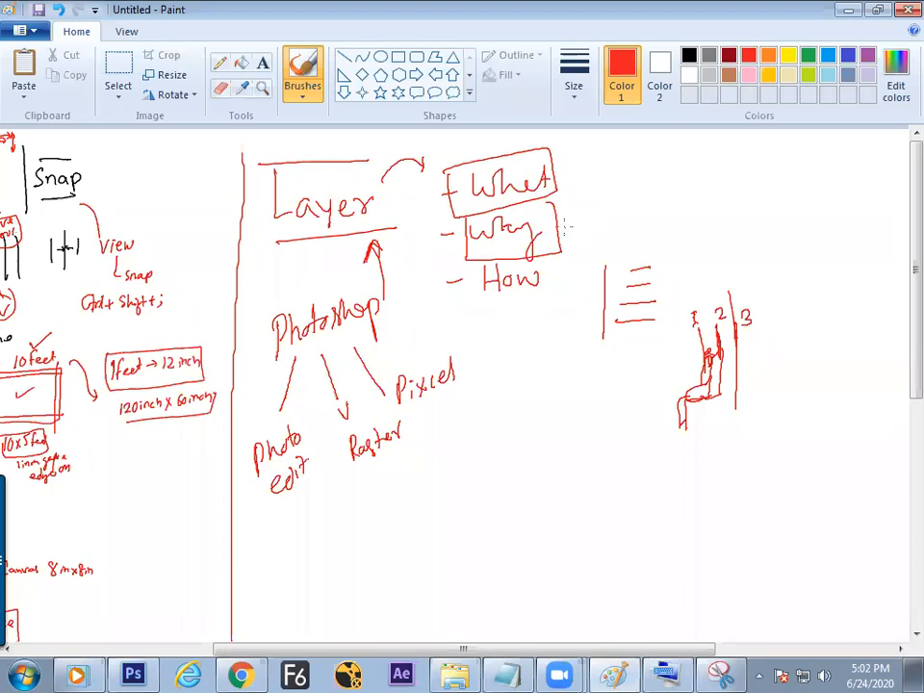
Step: Draw a branching bracket from "Why" and handwrite "Scale" and "move" at its upper branches
{"action": "mouse_move", "coordinate": [561, 226]}
{"action": "left_mouse_down"}
{"action": "mouse_move", "coordinate": [613, 206]}
{"action": "mouse_move", "coordinate": [615, 234]}
{"action": "mouse_move", "coordinate": [647, 233]}
{"action": "left_mouse_up"}
{"action": "left_click_drag", "start_coordinate": [612, 174], "coordinate": [713, 171]}
{"action": "left_click_drag", "start_coordinate": [622, 202], "coordinate": [721, 194]}
{"action": "left_click_drag", "start_coordinate": [725, 191], "coordinate": [736, 190]}
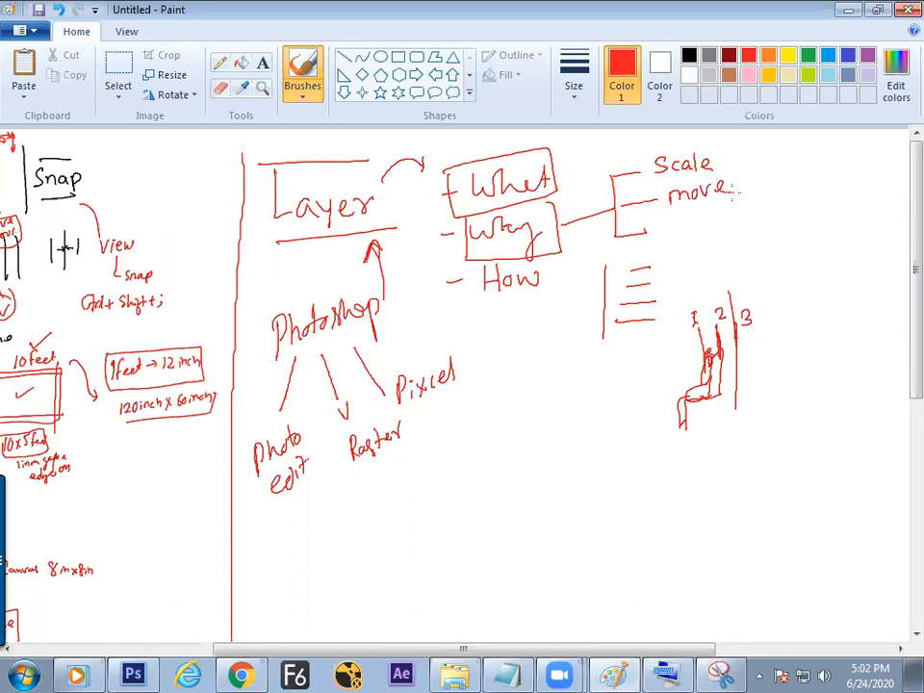
Step: Extend the "Why" bracket with an arrow to "Arrange" and a further branch to "Align"
{"action": "mouse_move", "coordinate": [647, 231]}
{"action": "left_mouse_down"}
{"action": "mouse_move", "coordinate": [748, 222]}
{"action": "mouse_move", "coordinate": [741, 211]}
{"action": "mouse_move", "coordinate": [774, 227]}
{"action": "mouse_move", "coordinate": [800, 214]}
{"action": "mouse_move", "coordinate": [819, 214]}
{"action": "mouse_move", "coordinate": [817, 228]}
{"action": "mouse_move", "coordinate": [846, 217]}
{"action": "left_mouse_up"}
{"action": "left_click_drag", "start_coordinate": [622, 235], "coordinate": [757, 256]}
{"action": "mouse_move", "coordinate": [771, 247]}
{"action": "left_mouse_down"}
{"action": "mouse_move", "coordinate": [763, 273]}
{"action": "mouse_move", "coordinate": [784, 250]}
{"action": "left_mouse_up"}
{"action": "left_click", "coordinate": [758, 241]}
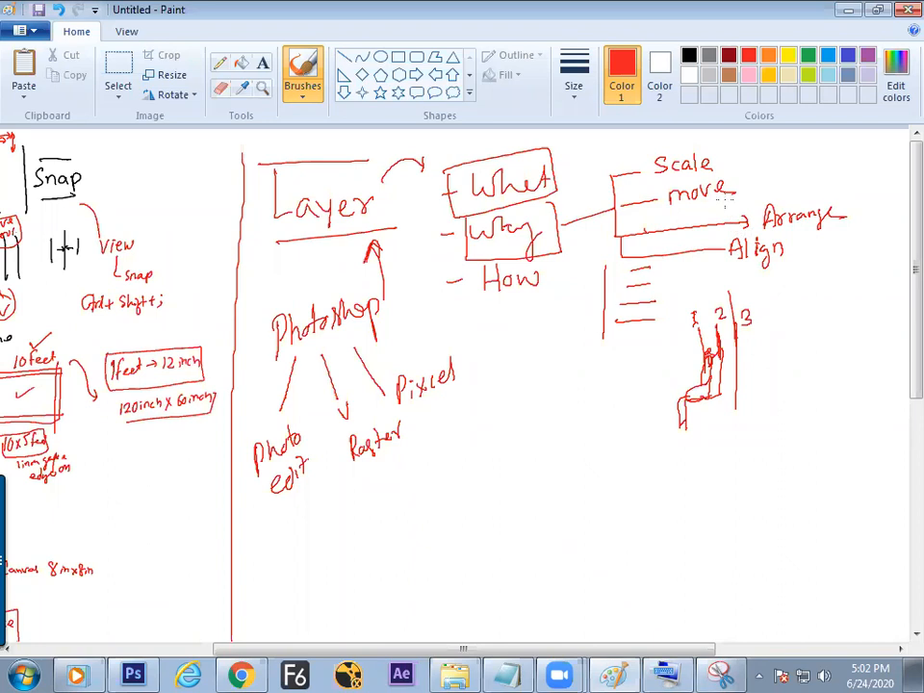
Step: Add "Rotation" above "Scale", bracket the three terms as "Transformation", and add an underlined "distribution" branch below "Align"
{"action": "mouse_move", "coordinate": [615, 178]}
{"action": "left_mouse_down"}
{"action": "mouse_move", "coordinate": [634, 143]}
{"action": "mouse_move", "coordinate": [649, 152]}
{"action": "mouse_move", "coordinate": [673, 140]}
{"action": "mouse_move", "coordinate": [684, 151]}
{"action": "mouse_move", "coordinate": [689, 138]}
{"action": "mouse_move", "coordinate": [719, 143]}
{"action": "mouse_move", "coordinate": [744, 187]}
{"action": "mouse_move", "coordinate": [769, 164]}
{"action": "mouse_move", "coordinate": [812, 159]}
{"action": "mouse_move", "coordinate": [814, 169]}
{"action": "mouse_move", "coordinate": [818, 158]}
{"action": "mouse_move", "coordinate": [839, 163]}
{"action": "mouse_move", "coordinate": [889, 160]}
{"action": "left_mouse_up"}
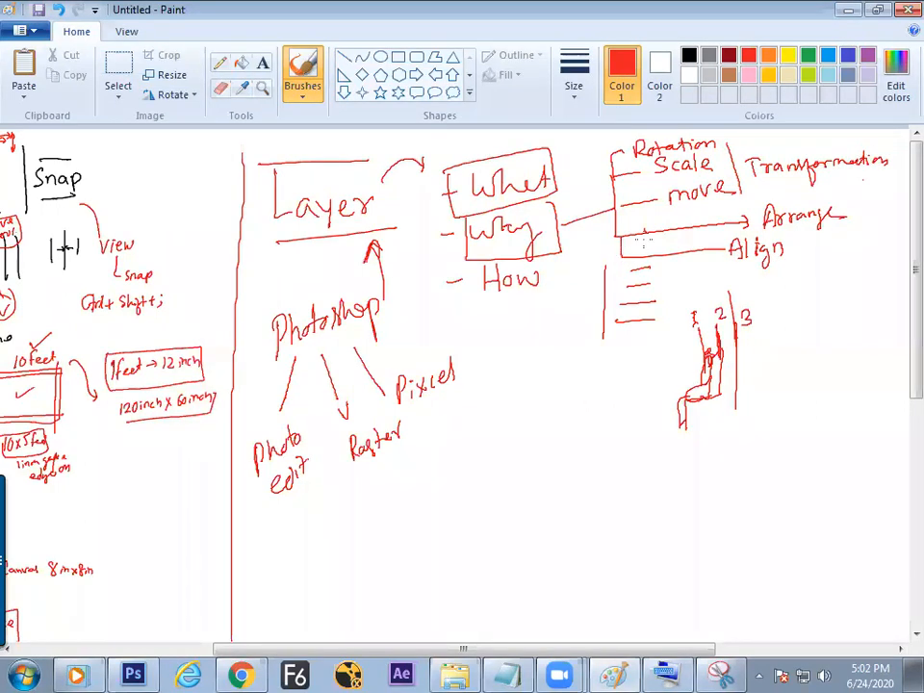
{"action": "mouse_move", "coordinate": [619, 236]}
{"action": "left_mouse_down"}
{"action": "mouse_move", "coordinate": [613, 273]}
{"action": "mouse_move", "coordinate": [713, 259]}
{"action": "mouse_move", "coordinate": [770, 281]}
{"action": "mouse_move", "coordinate": [806, 305]}
{"action": "left_mouse_up"}
{"action": "mouse_move", "coordinate": [815, 293]}
{"action": "left_mouse_down"}
{"action": "mouse_move", "coordinate": [859, 291]}
{"action": "mouse_move", "coordinate": [889, 279]}
{"action": "left_mouse_up"}
{"action": "left_click_drag", "start_coordinate": [799, 325], "coordinate": [887, 301]}
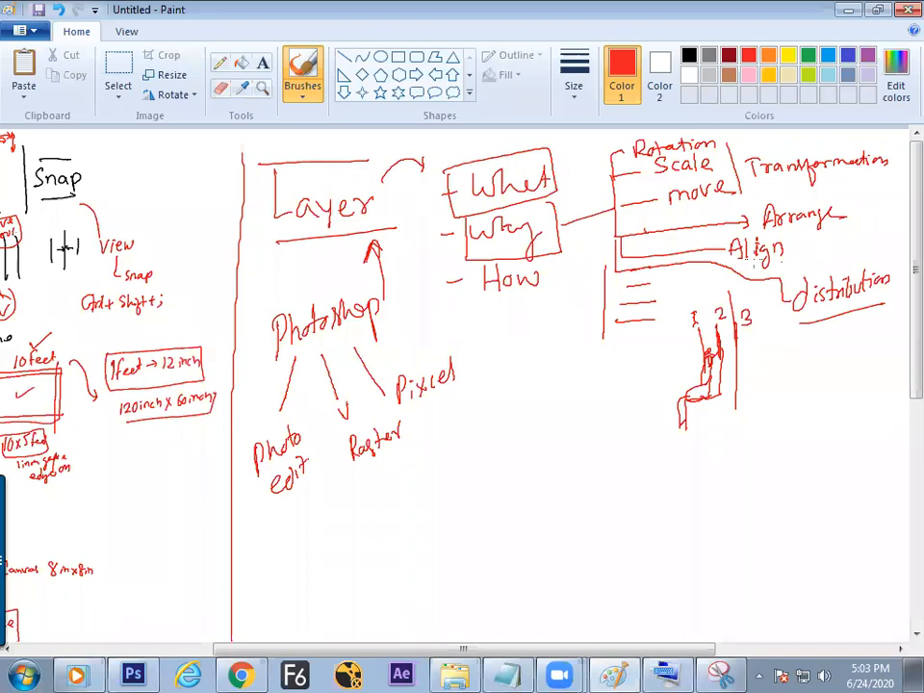
Step: Put a check mark under the "Layer" heading and frame the word "How" in a box
{"action": "left_click_drag", "start_coordinate": [339, 249], "coordinate": [355, 232]}
{"action": "mouse_move", "coordinate": [553, 261]}
{"action": "left_mouse_down"}
{"action": "mouse_move", "coordinate": [554, 281]}
{"action": "mouse_move", "coordinate": [509, 307]}
{"action": "mouse_move", "coordinate": [468, 293]}
{"action": "mouse_move", "coordinate": [467, 273]}
{"action": "left_mouse_up"}
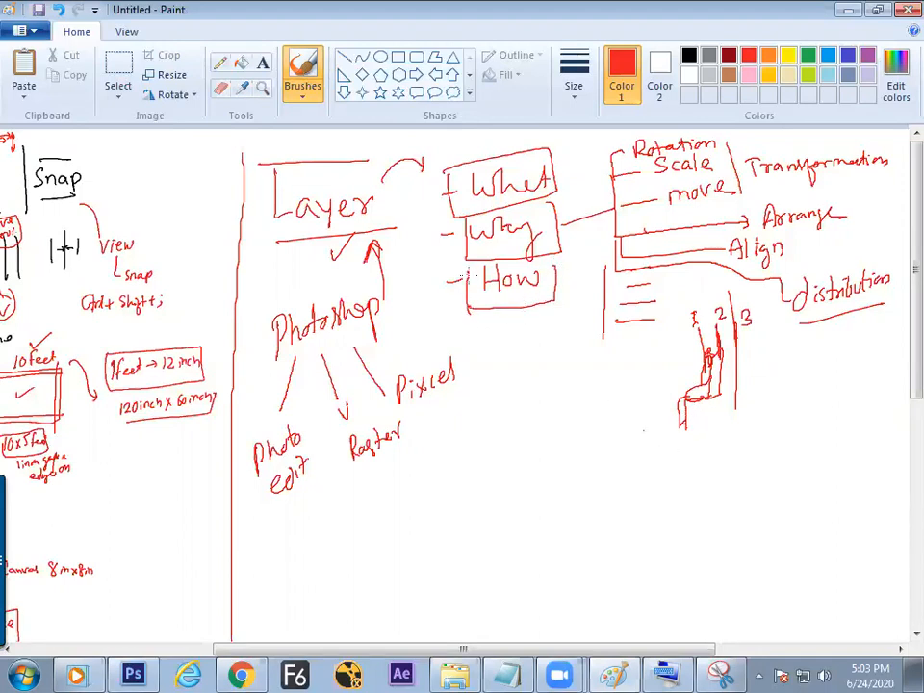
Step: Switch to Photoshop, open matte_painting_tutorial.psd from the teacher's demo folder on drive E, and hide the rulers
{"action": "left_click", "coordinate": [134, 674]}
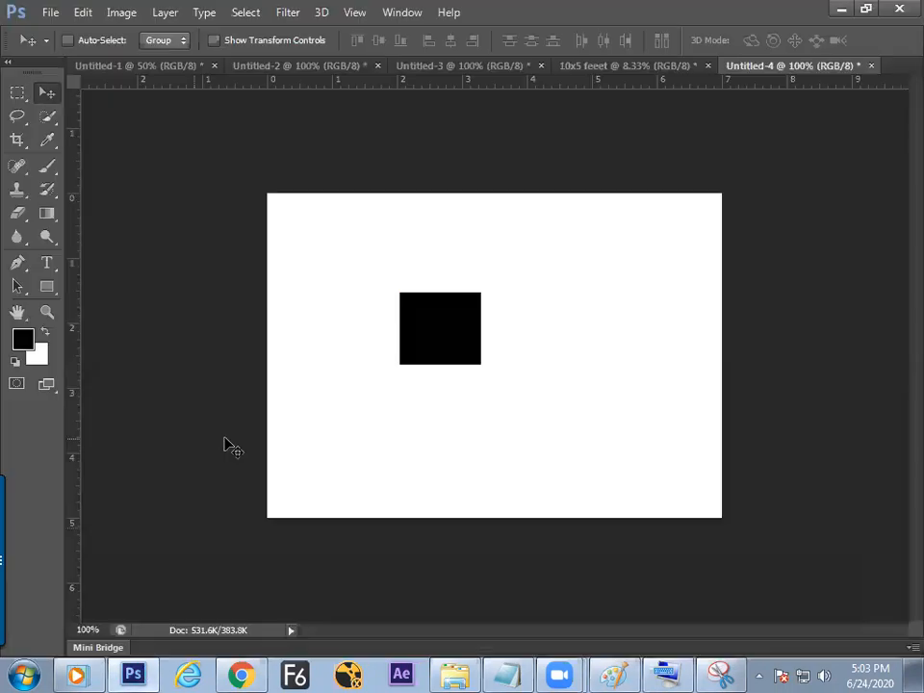
{"action": "key", "text": "ctrl+o"}
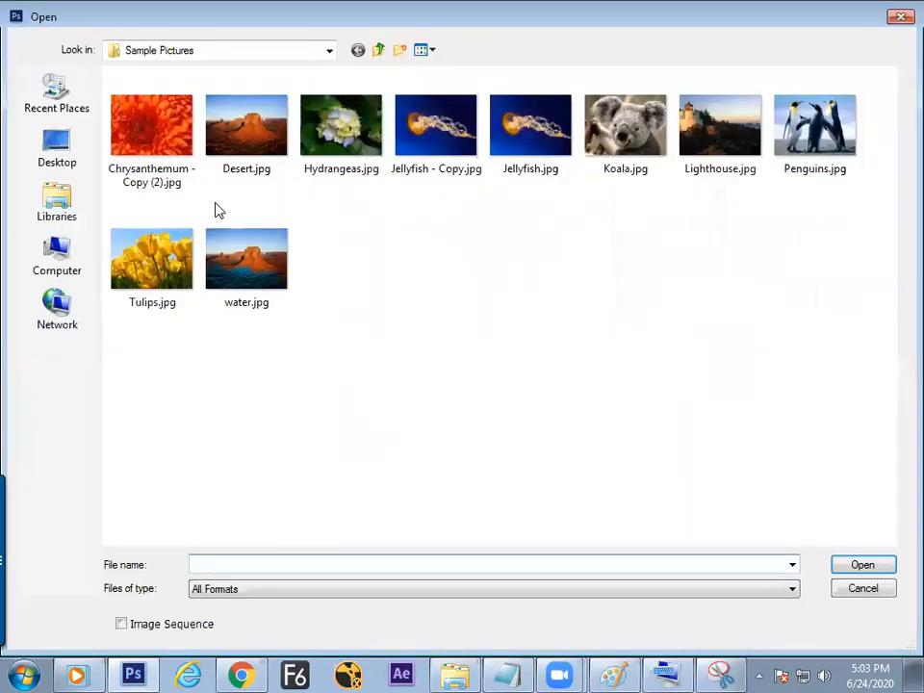
{"action": "left_click", "coordinate": [60, 207]}
{"action": "left_click", "coordinate": [72, 262]}
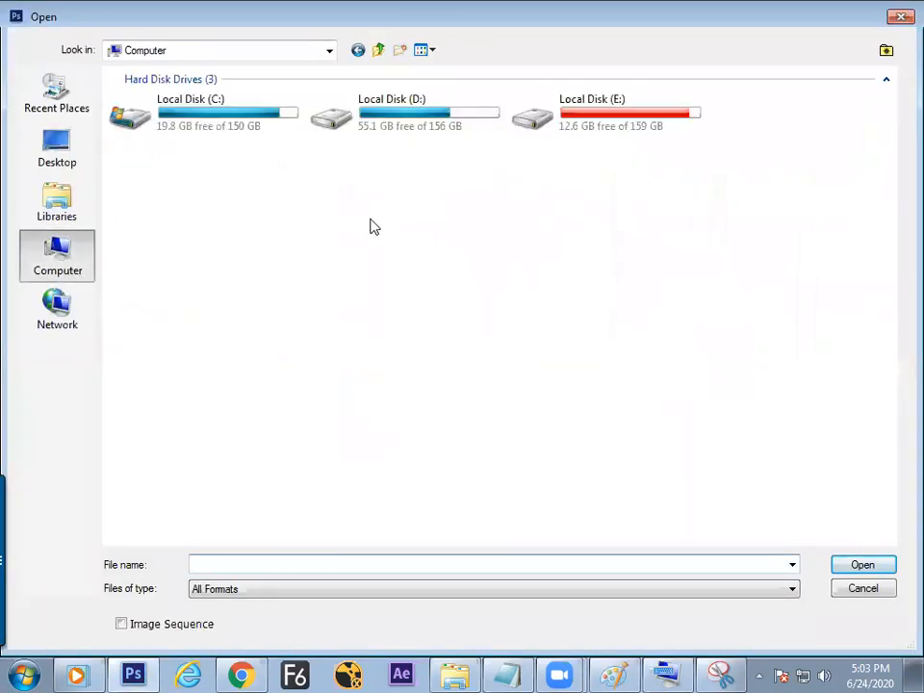
{"action": "double_click", "coordinate": [591, 121]}
{"action": "left_click", "coordinate": [178, 200]}
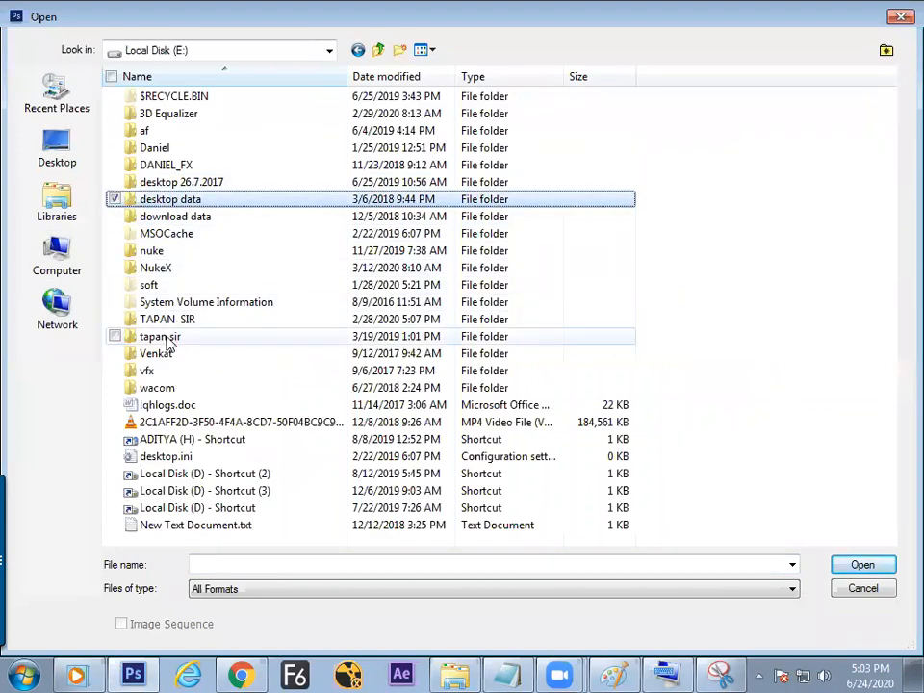
{"action": "double_click", "coordinate": [179, 319]}
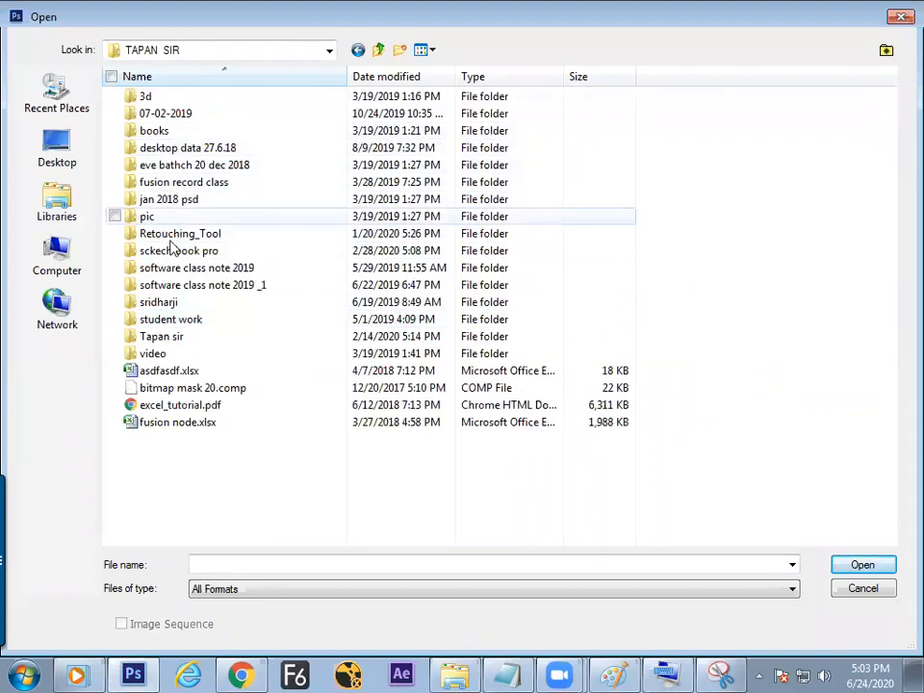
{"action": "double_click", "coordinate": [176, 336]}
{"action": "double_click", "coordinate": [169, 202]}
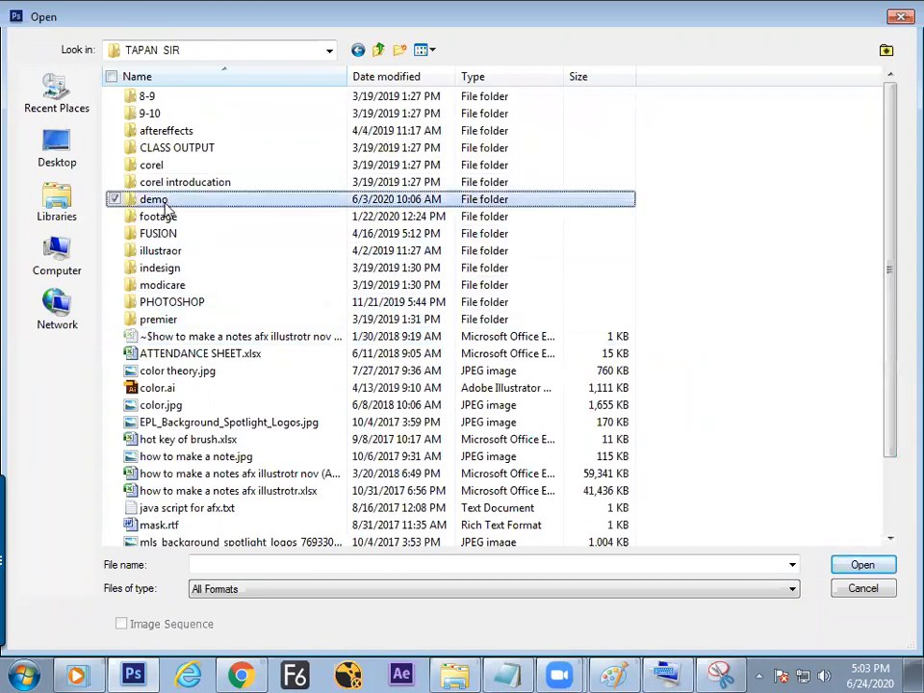
{"action": "double_click", "coordinate": [182, 149]}
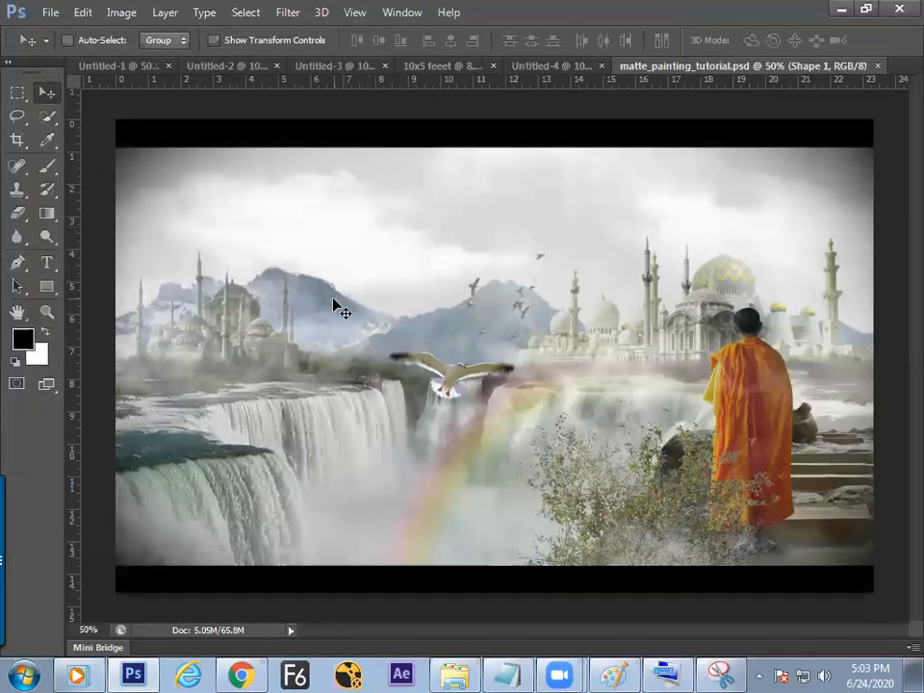
{"action": "key", "text": "ctrl+r"}
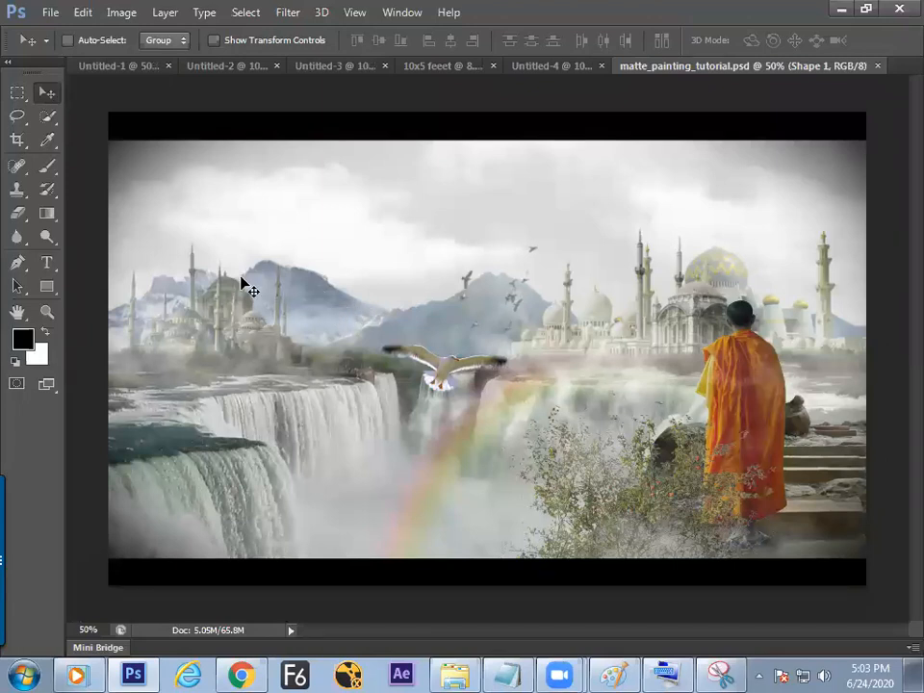
Step: Show the hidden panels, detach Layers into its own floating panel and close the remaining panel group
{"action": "key", "text": "shift+Tab"}
{"action": "key", "text": "shift+Tab"}
{"action": "key", "text": "shift+Tab"}
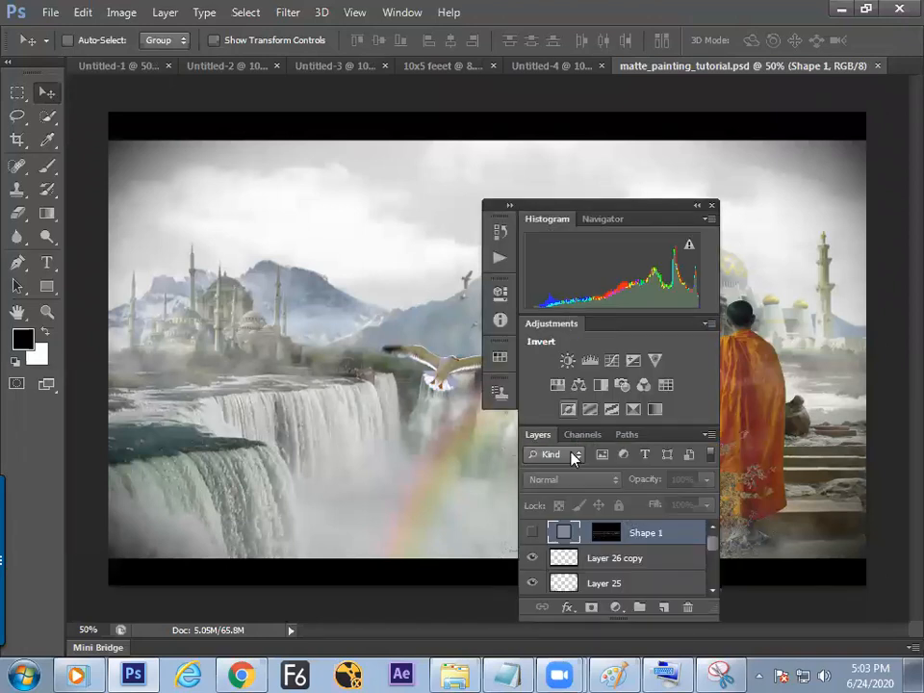
{"action": "left_click_drag", "start_coordinate": [538, 434], "coordinate": [164, 183]}
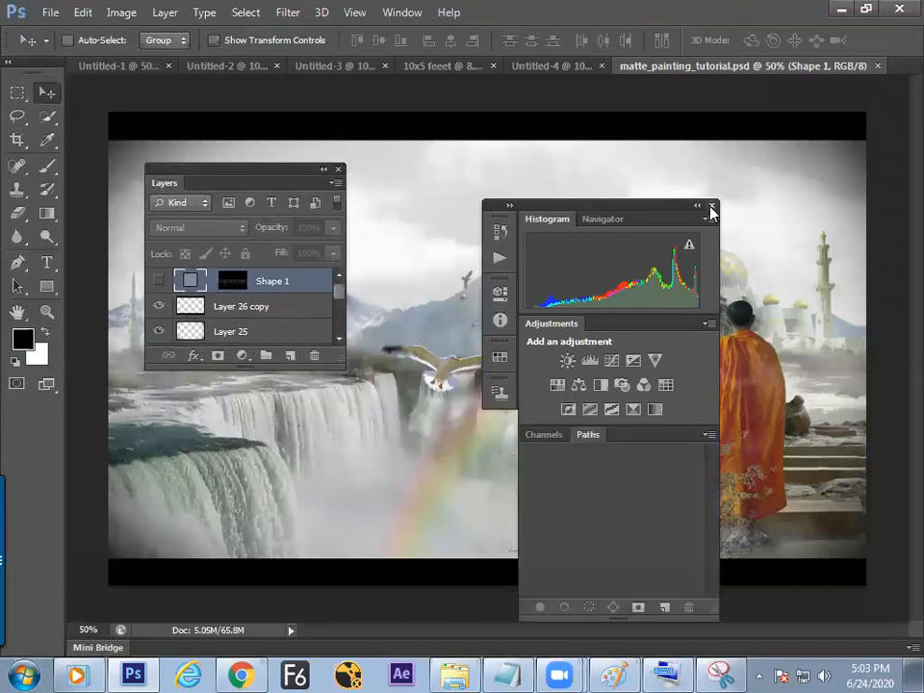
{"action": "left_click", "coordinate": [711, 204]}
Step: Enlarge the floating Layers panel to list more layers and place it beside the toolbox
{"action": "left_click_drag", "start_coordinate": [342, 385], "coordinate": [369, 550]}
{"action": "left_click_drag", "start_coordinate": [316, 179], "coordinate": [407, 183]}
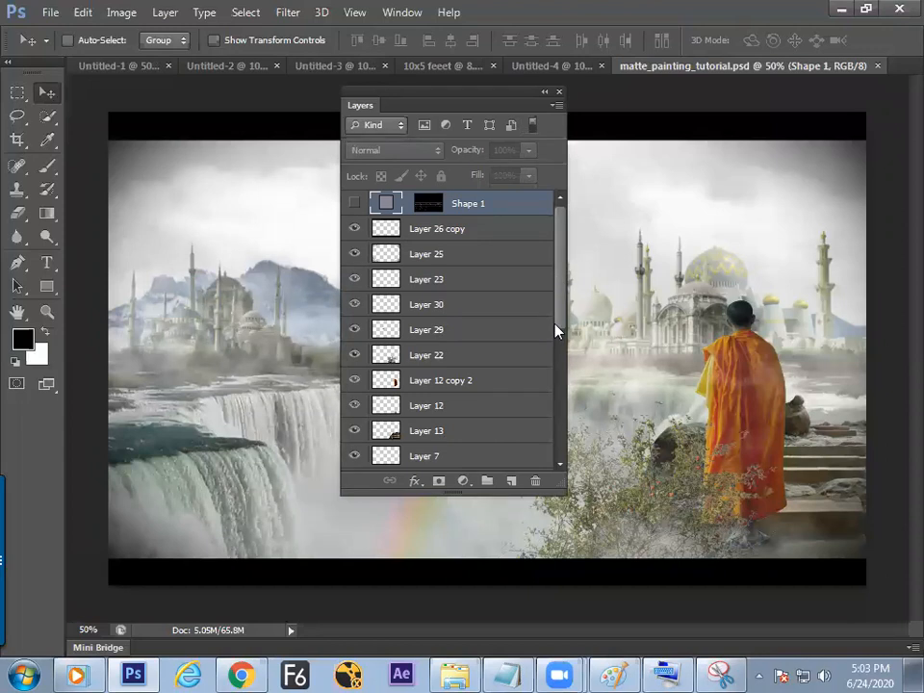
{"action": "left_click_drag", "start_coordinate": [564, 492], "coordinate": [580, 604]}
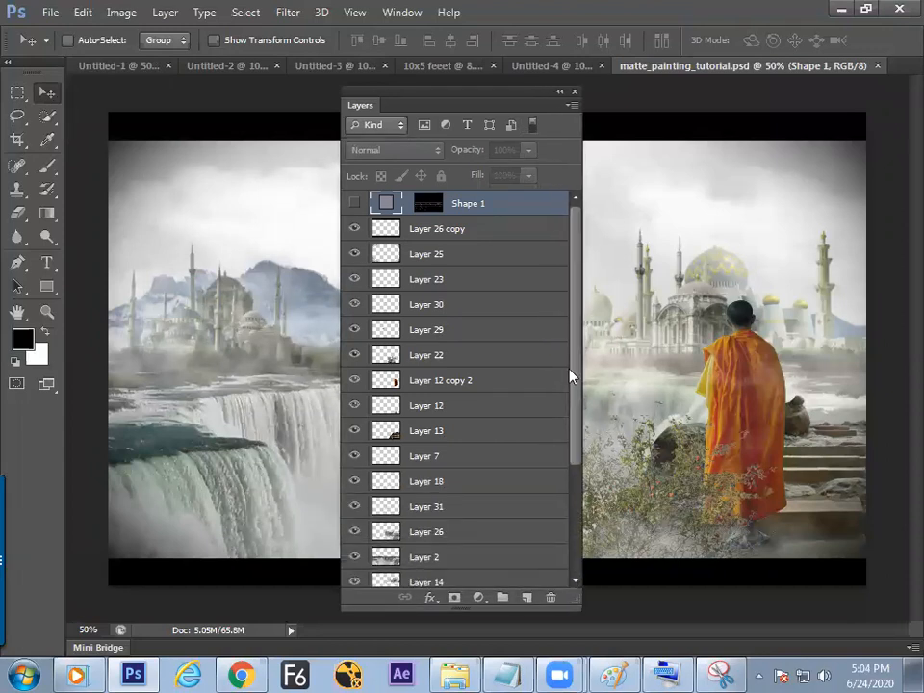
{"action": "left_click_drag", "start_coordinate": [572, 363], "coordinate": [571, 487]}
{"action": "left_click_drag", "start_coordinate": [499, 91], "coordinate": [249, 119]}
Step: Float the matte painting document in its own resized window beside the Layers panel, zoomed to 25%
{"action": "left_click_drag", "start_coordinate": [731, 65], "coordinate": [525, 107]}
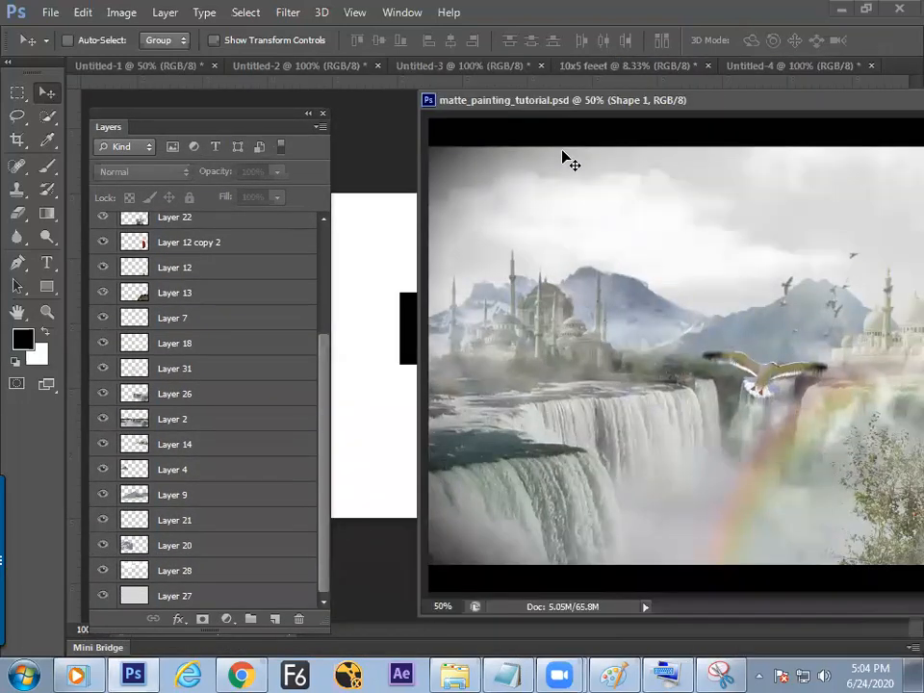
{"action": "key", "text": "ctrl+minus"}
{"action": "left_click_drag", "start_coordinate": [628, 102], "coordinate": [561, 114]}
{"action": "key", "text": "ctrl+minus"}
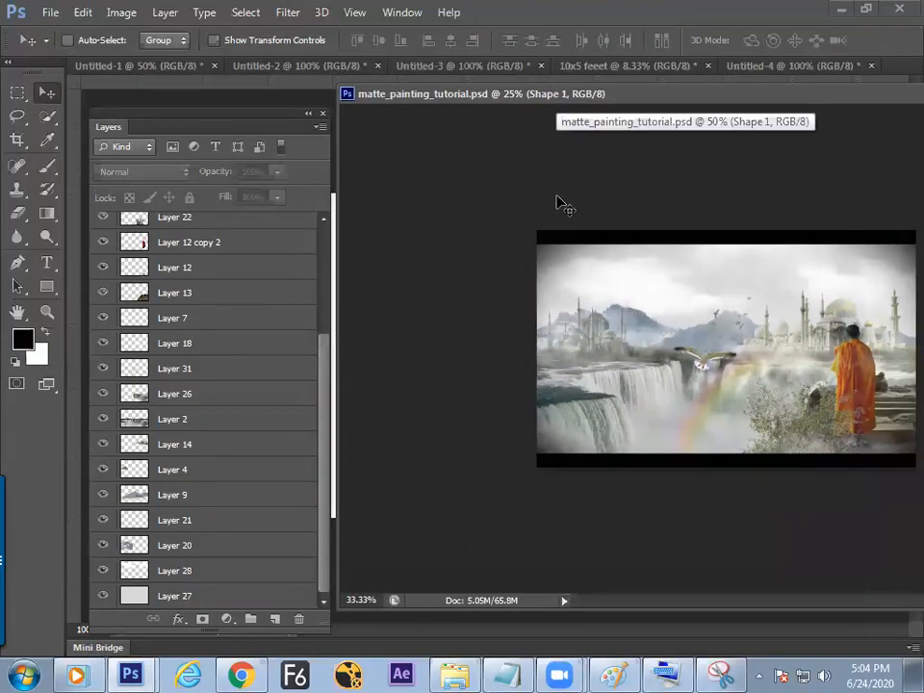
{"action": "key", "text": "ctrl+minus"}
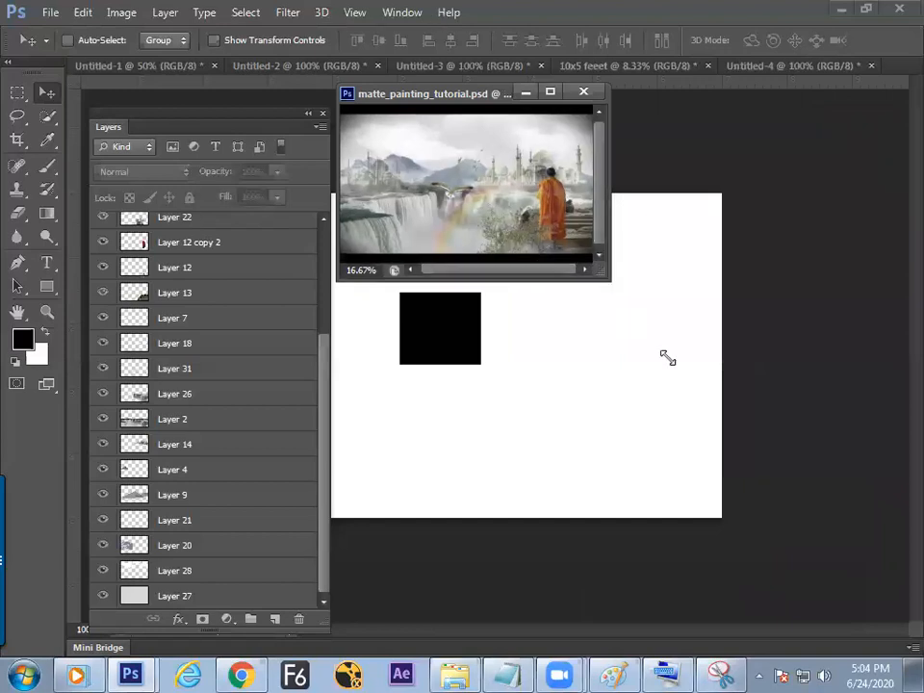
{"action": "left_click_drag", "start_coordinate": [532, 98], "coordinate": [600, 144]}
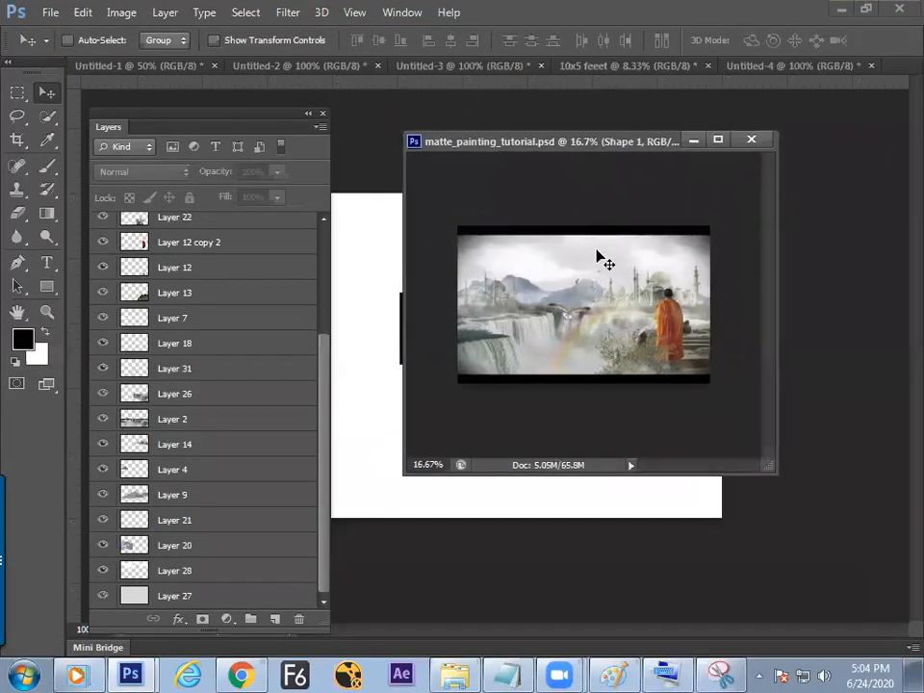
{"action": "left_click_drag", "start_coordinate": [774, 474], "coordinate": [835, 572]}
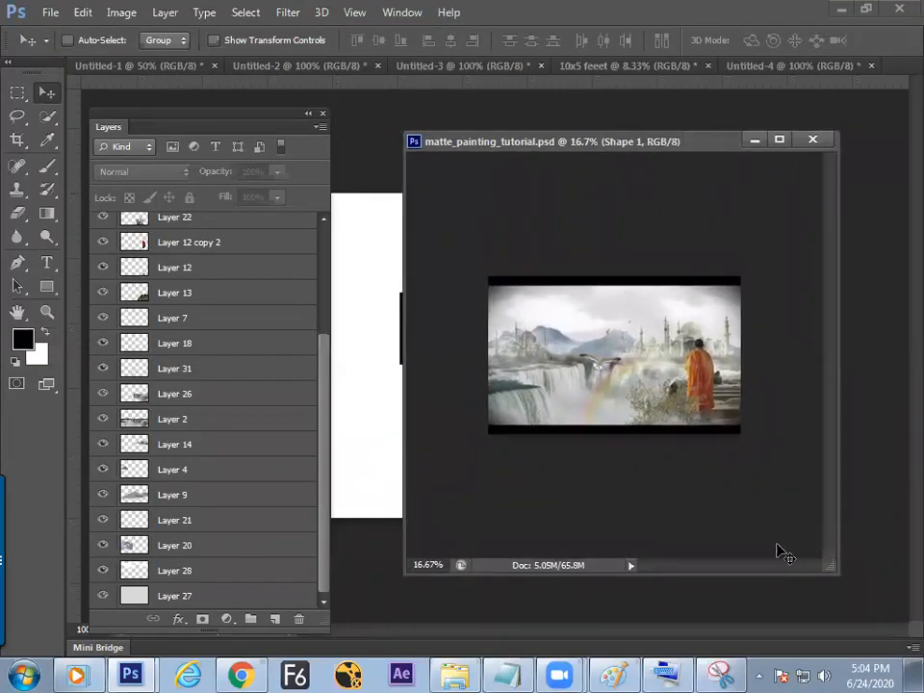
{"action": "key", "text": "ctrl+plus"}
Step: Hide every layer of the matte painting above Layer 28, keeping only Layer 28 and Layer 27 visible
{"action": "left_click_drag", "start_coordinate": [322, 375], "coordinate": [268, 208]}
{"action": "left_click_drag", "start_coordinate": [103, 224], "coordinate": [104, 602]}
{"action": "left_click_drag", "start_coordinate": [324, 477], "coordinate": [316, 553]}
{"action": "left_click_drag", "start_coordinate": [105, 475], "coordinate": [104, 597]}
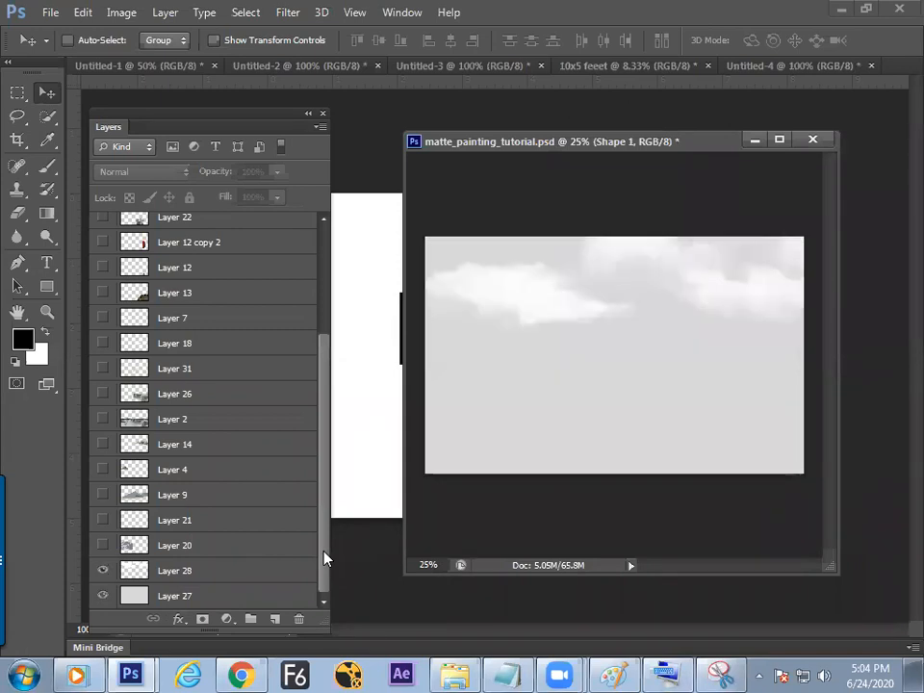
Step: Show Layer 20, Layer 21, Layer 9, Layer 4, Layer 14 and Layer 2 one by one in the matte painting
{"action": "left_click", "coordinate": [103, 545]}
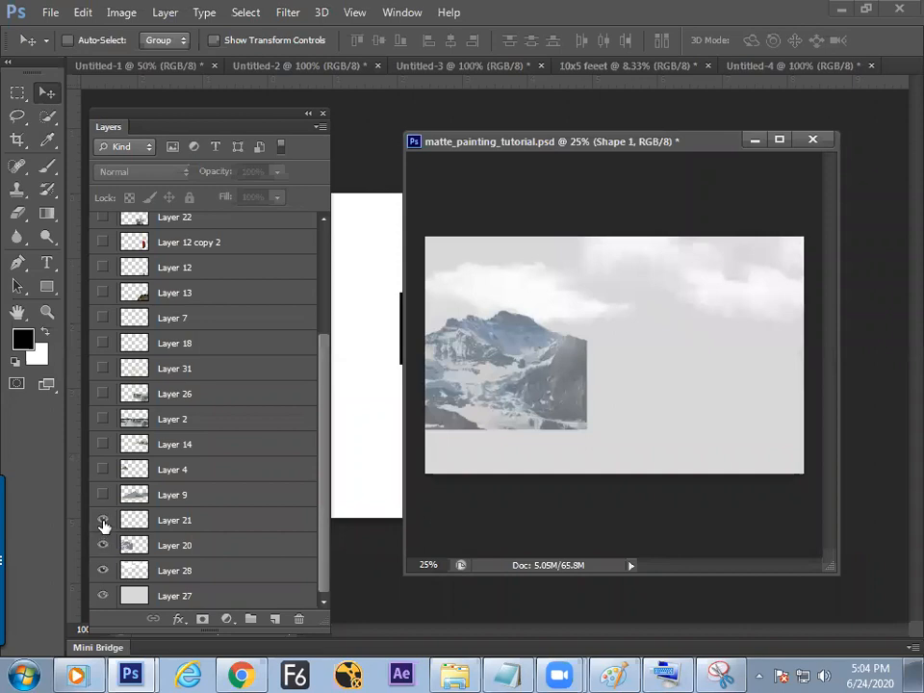
{"action": "left_click", "coordinate": [104, 520]}
{"action": "left_click", "coordinate": [104, 494]}
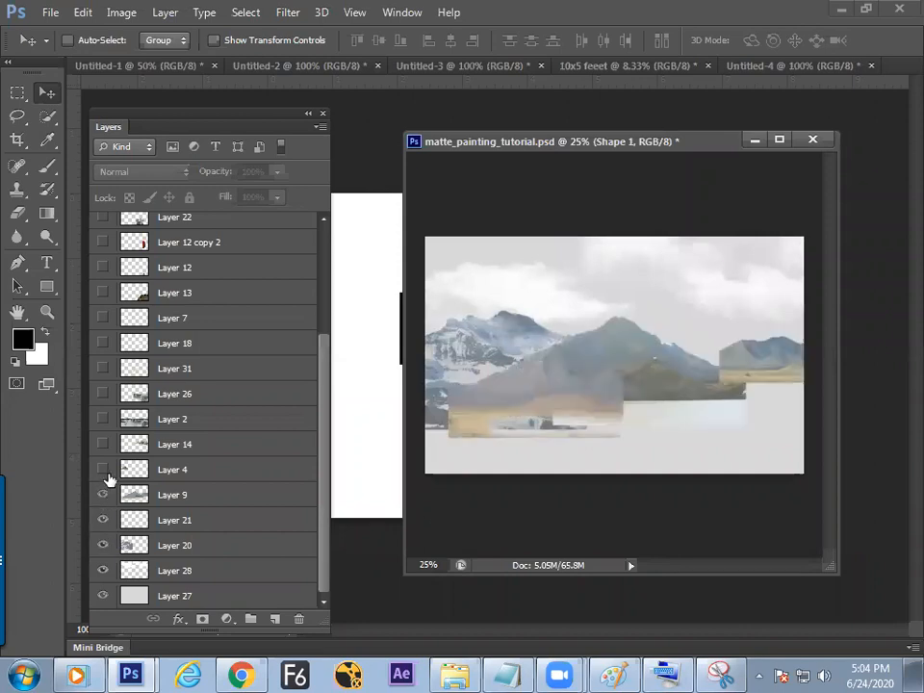
{"action": "left_click", "coordinate": [104, 470]}
{"action": "left_click", "coordinate": [103, 444]}
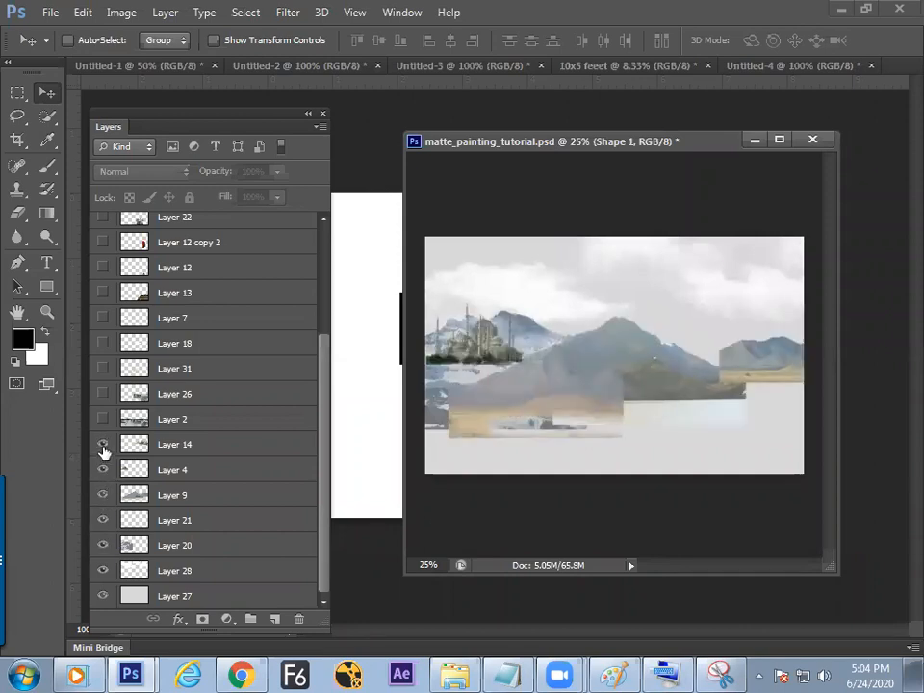
{"action": "left_click", "coordinate": [104, 420]}
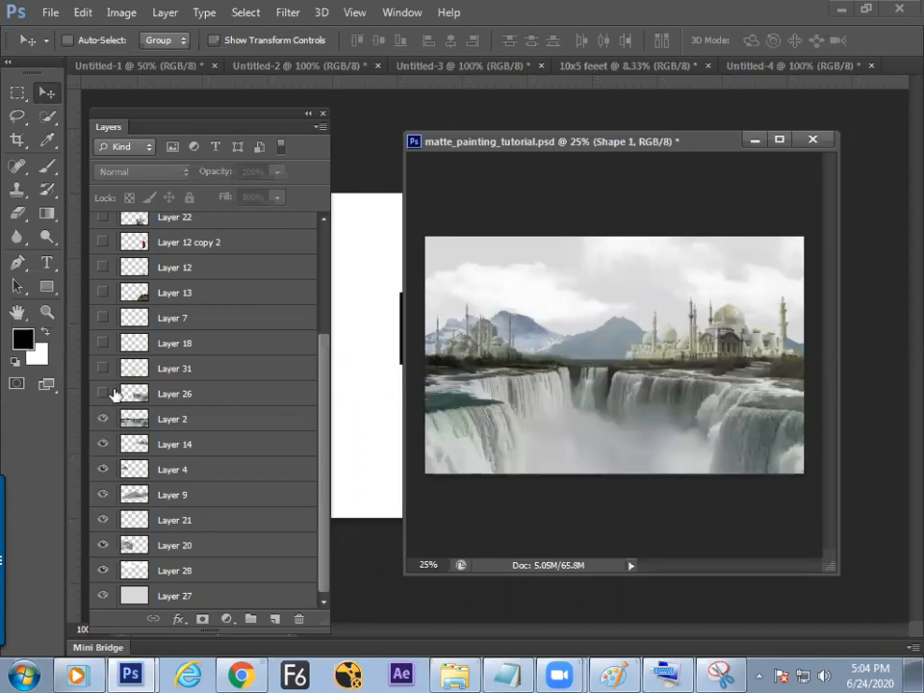
Step: Show Layer 26, Layer 31, Layer 18, Layer 7, Layer 13, Layer 12 and Layer 12 copy 2
{"action": "left_click", "coordinate": [104, 393]}
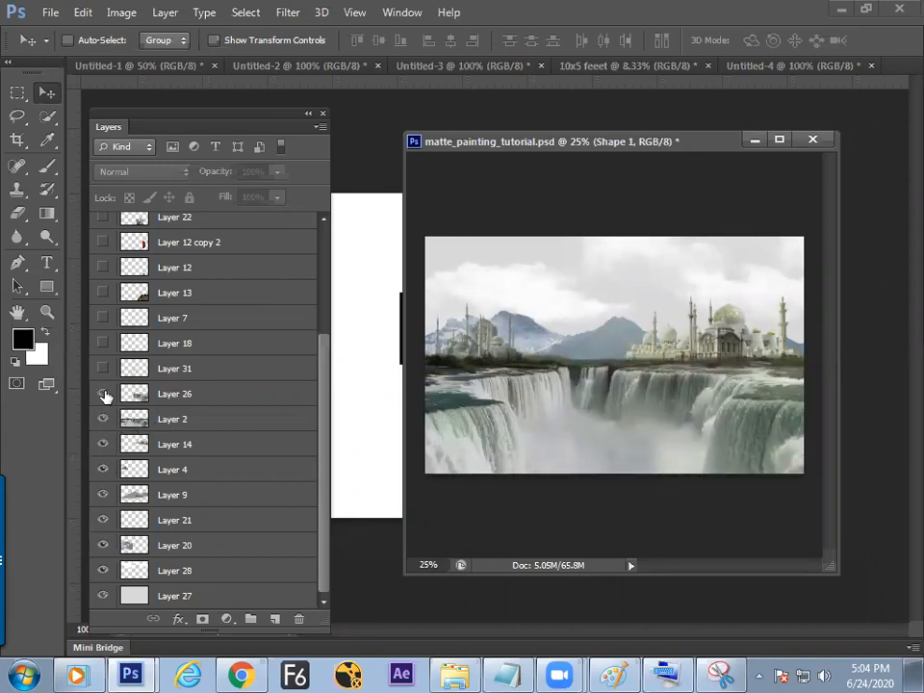
{"action": "left_click", "coordinate": [104, 368]}
{"action": "left_click", "coordinate": [104, 344]}
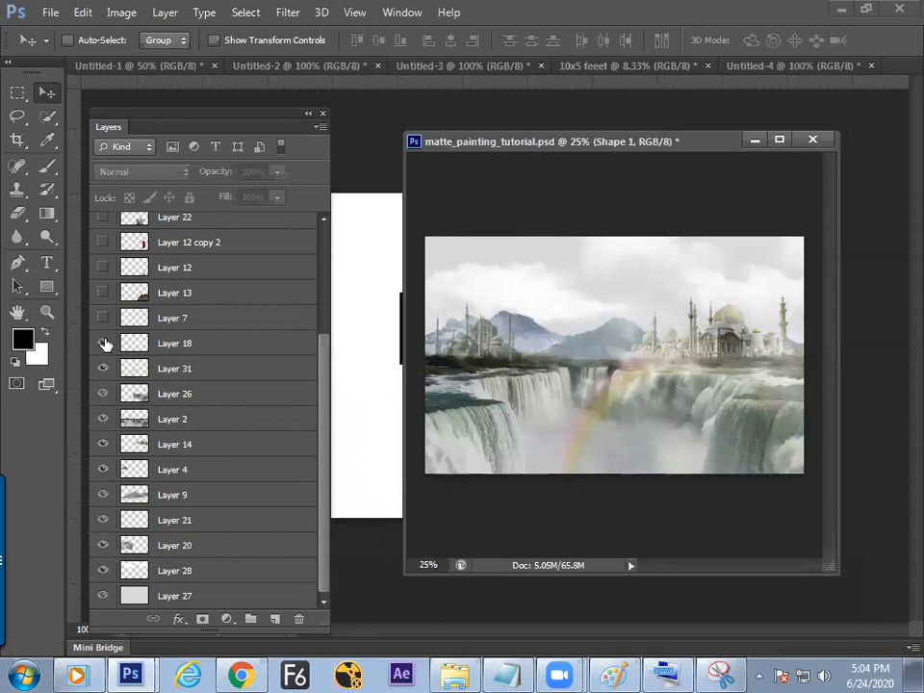
{"action": "left_click", "coordinate": [105, 320]}
{"action": "left_click_drag", "start_coordinate": [105, 299], "coordinate": [104, 242]}
{"action": "left_click", "coordinate": [104, 243]}
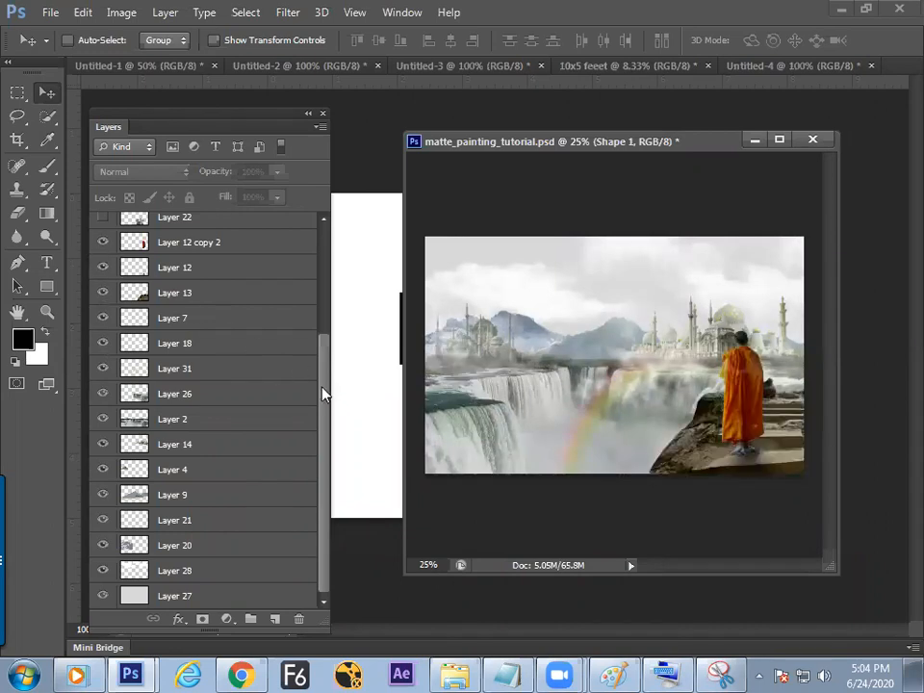
Step: Show the layers from Layer 22 up to Layer 26 copy, leaving only Shape 1 hidden
{"action": "scroll", "coordinate": [323, 395], "scroll_direction": "up", "scroll_amount": 5}
{"action": "left_click", "coordinate": [103, 334]}
{"action": "left_click", "coordinate": [103, 286]}
{"action": "scroll", "coordinate": [317, 308], "scroll_direction": "up", "scroll_amount": 2}
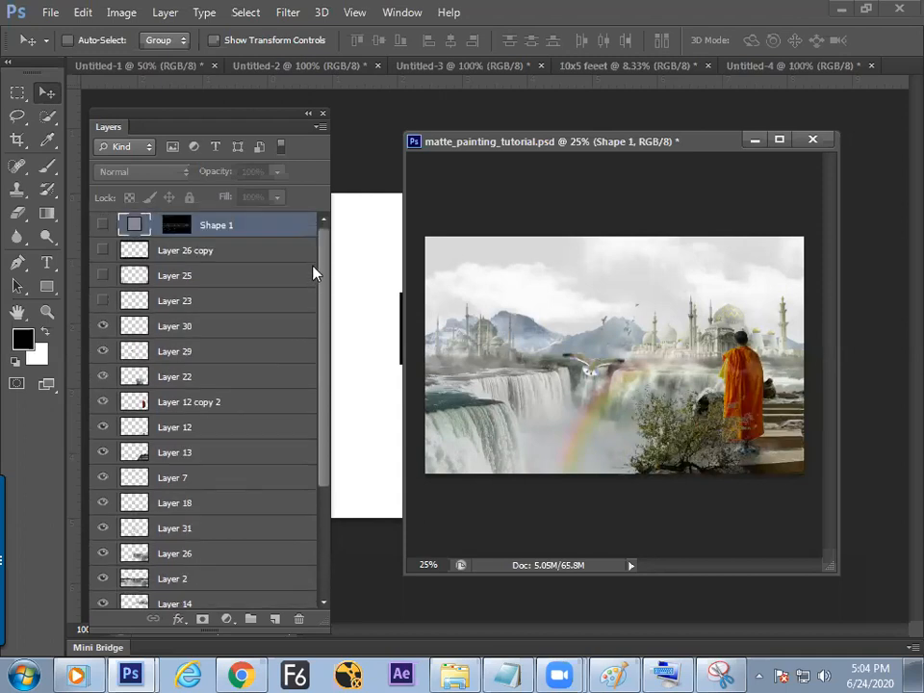
{"action": "left_click", "coordinate": [103, 300]}
{"action": "left_click", "coordinate": [103, 275]}
{"action": "left_click", "coordinate": [103, 250]}
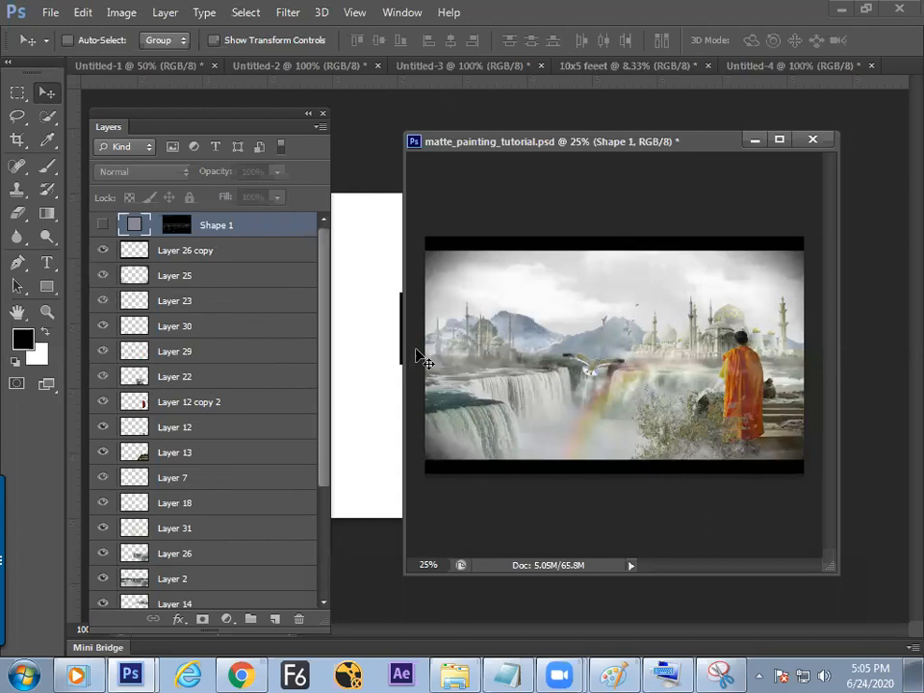
Step: Zoom to 50%, select the large seagull's Layer 29 from the canvas, and toggle its visibility off and on
{"action": "key", "text": "ctrl+plus"}
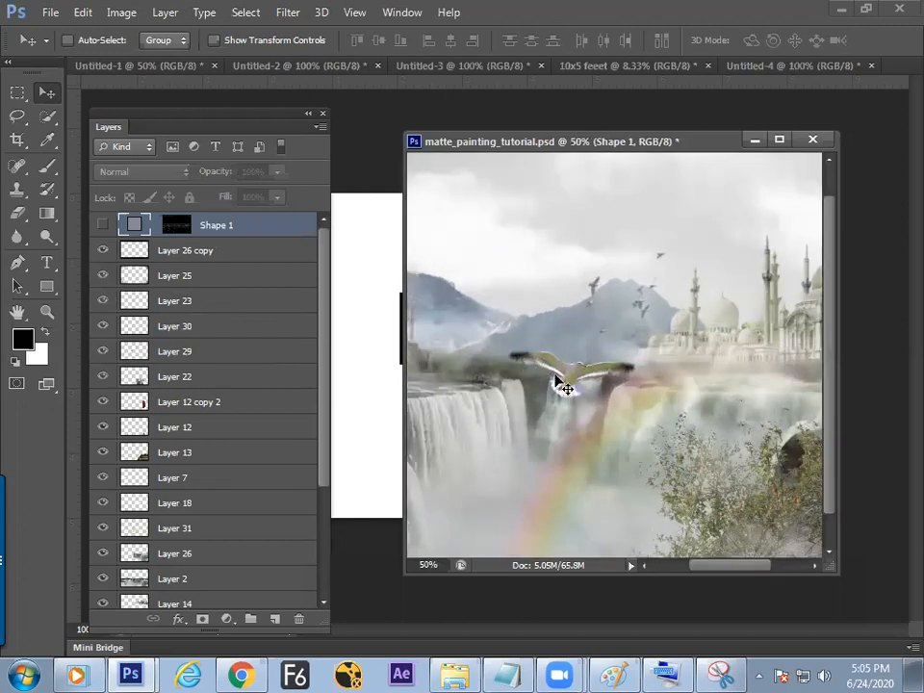
{"action": "right_click", "coordinate": [563, 376]}
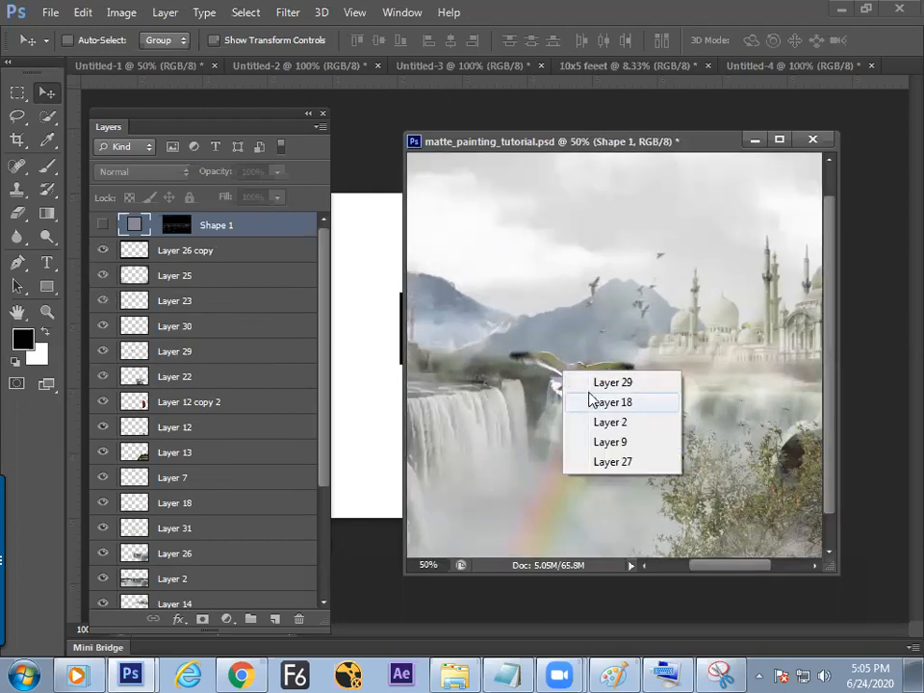
{"action": "left_click", "coordinate": [608, 383]}
{"action": "left_click", "coordinate": [104, 351]}
{"action": "left_click", "coordinate": [104, 351]}
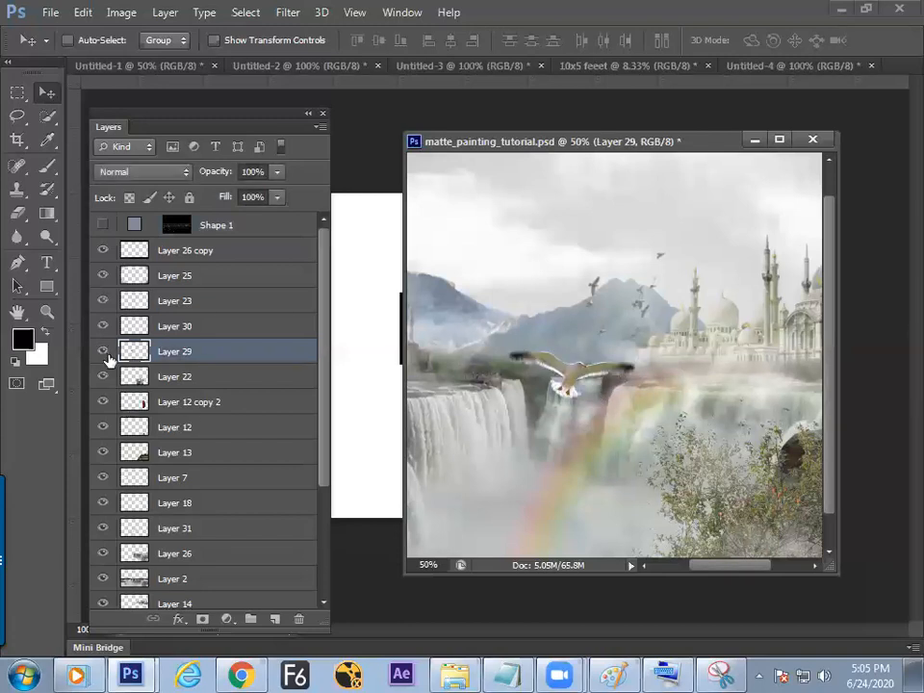
Step: Raise the seagull in front of the mountains and send Layer 29 below Layer 9 in the layer stack
{"action": "mouse_move", "coordinate": [558, 333]}
{"action": "left_mouse_down"}
{"action": "mouse_move", "coordinate": [566, 354]}
{"action": "mouse_move", "coordinate": [572, 330]}
{"action": "mouse_move", "coordinate": [478, 352]}
{"action": "mouse_move", "coordinate": [576, 327]}
{"action": "mouse_move", "coordinate": [513, 372]}
{"action": "mouse_move", "coordinate": [531, 364]}
{"action": "mouse_move", "coordinate": [500, 373]}
{"action": "mouse_move", "coordinate": [545, 379]}
{"action": "mouse_move", "coordinate": [578, 325]}
{"action": "mouse_move", "coordinate": [561, 324]}
{"action": "left_mouse_up"}
{"action": "left_click_drag", "start_coordinate": [294, 354], "coordinate": [290, 551]}
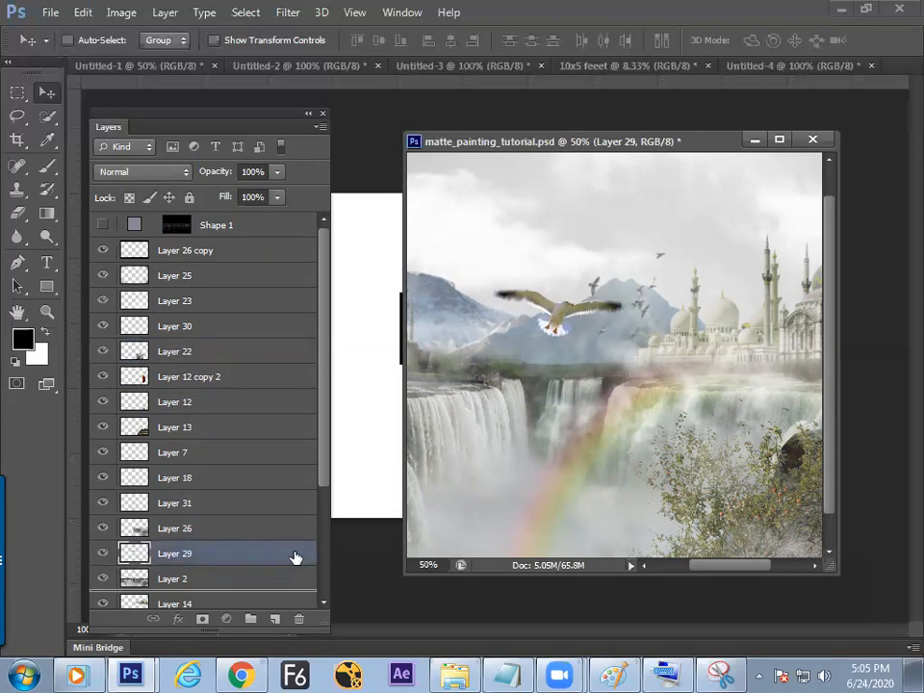
{"action": "key", "text": "ctrl+bracketleft"}
{"action": "key", "text": "ctrl+bracketleft"}
{"action": "key", "text": "ctrl+bracketleft"}
{"action": "key", "text": "ctrl+bracketleft"}
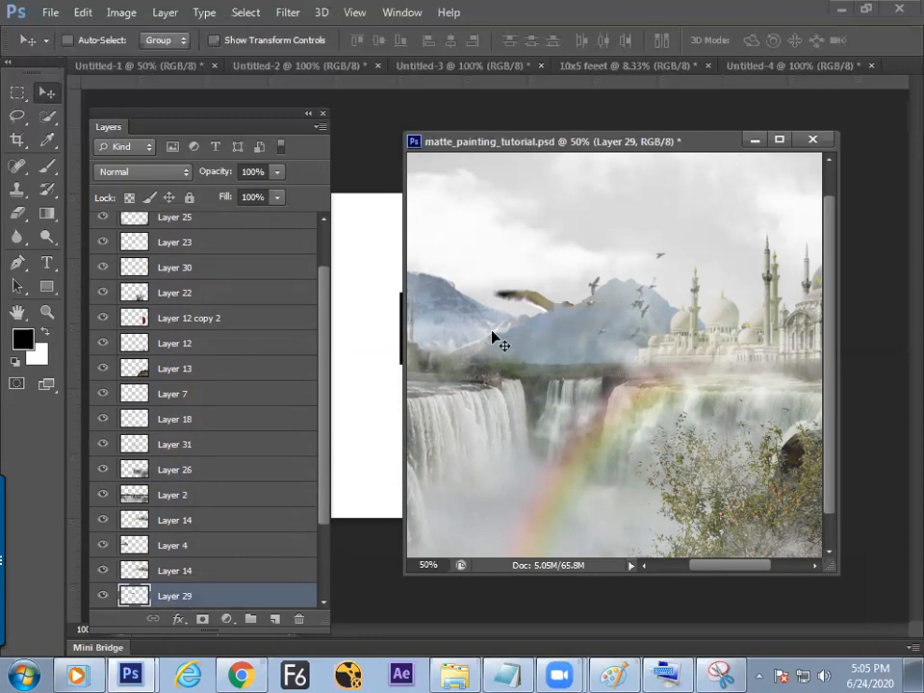
Step: Reposition the seagull along the mountain ridge, bringing Layer 29 above Layer 9 and back below it to compare
{"action": "mouse_move", "coordinate": [553, 303]}
{"action": "left_mouse_down"}
{"action": "mouse_move", "coordinate": [514, 289]}
{"action": "mouse_move", "coordinate": [603, 291]}
{"action": "mouse_move", "coordinate": [640, 279]}
{"action": "mouse_move", "coordinate": [577, 281]}
{"action": "mouse_move", "coordinate": [562, 296]}
{"action": "mouse_move", "coordinate": [544, 294]}
{"action": "left_mouse_up"}
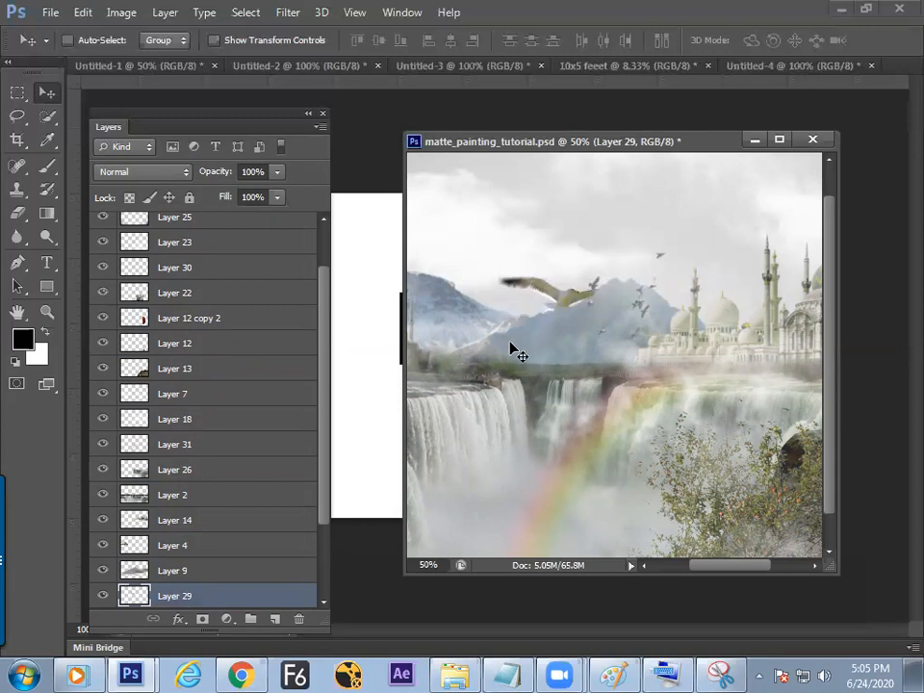
{"action": "key", "text": "ctrl+bracketright"}
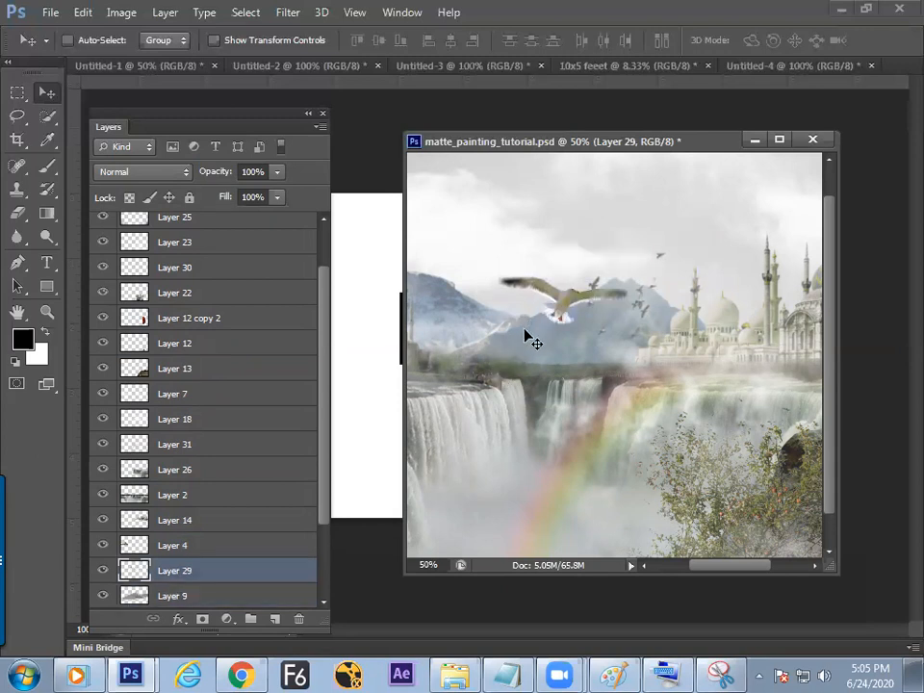
{"action": "key", "text": "ctrl+bracketleft"}
{"action": "mouse_move", "coordinate": [548, 305]}
{"action": "left_mouse_down"}
{"action": "mouse_move", "coordinate": [610, 291]}
{"action": "mouse_move", "coordinate": [553, 317]}
{"action": "mouse_move", "coordinate": [584, 284]}
{"action": "mouse_move", "coordinate": [553, 292]}
{"action": "mouse_move", "coordinate": [551, 302]}
{"action": "left_mouse_up"}
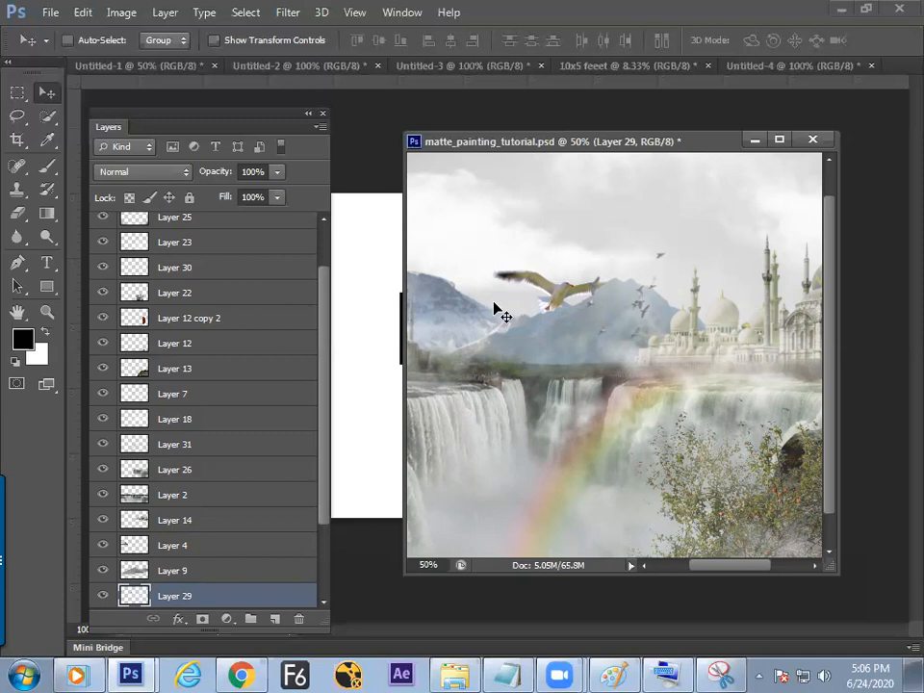
Step: Switch to Paint and review the handwritten notes on ruler, grid, guide, snap, the chessboard example and layers
{"action": "left_click", "coordinate": [612, 674]}
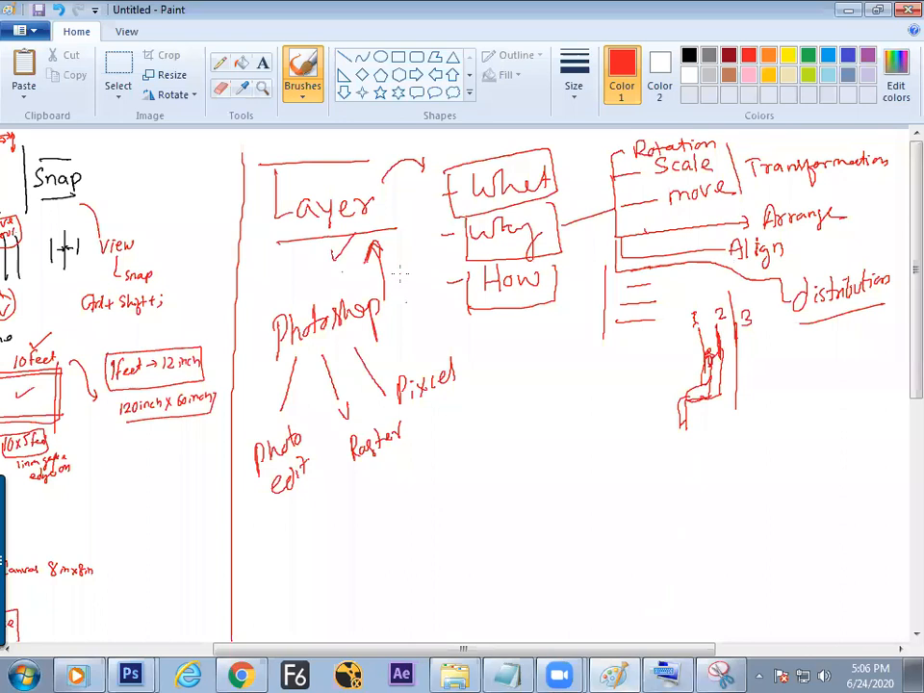
{"action": "left_click_drag", "start_coordinate": [293, 653], "coordinate": [58, 652]}
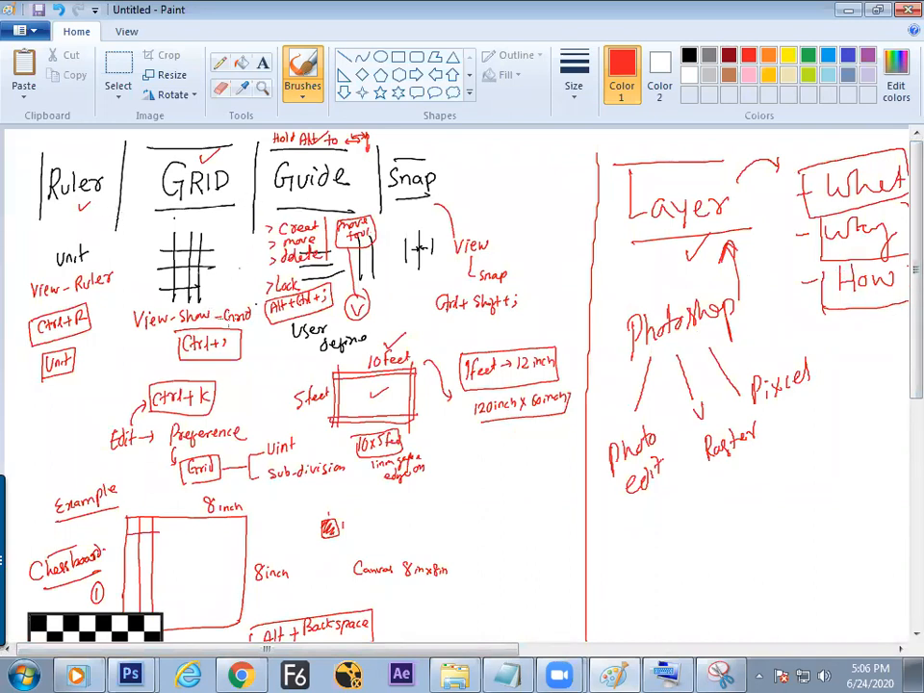
{"action": "scroll", "coordinate": [894, 322], "scroll_direction": "down", "scroll_amount": 3}
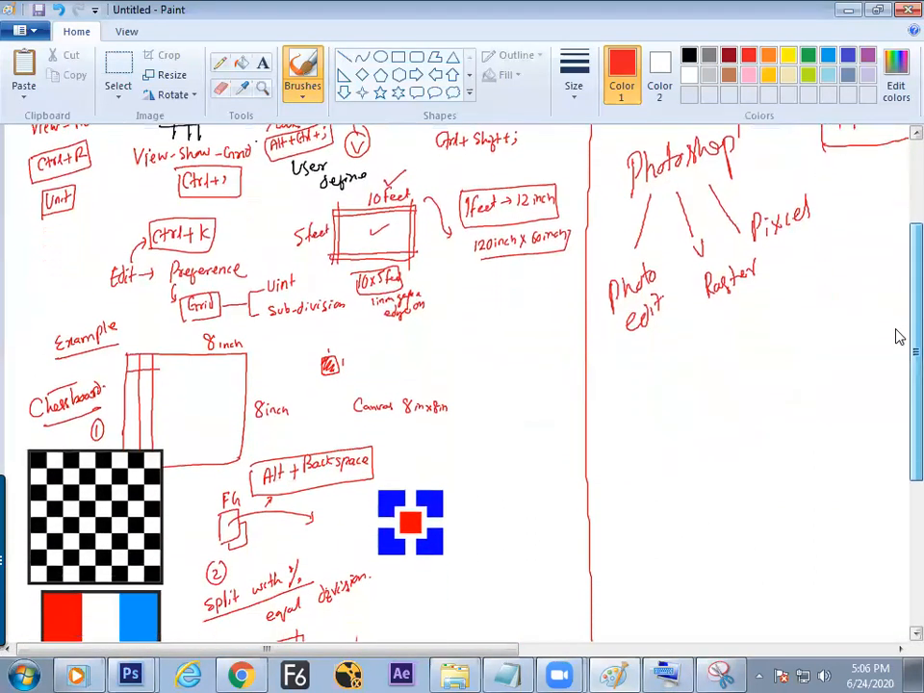
{"action": "scroll", "coordinate": [896, 341], "scroll_direction": "down", "scroll_amount": 1}
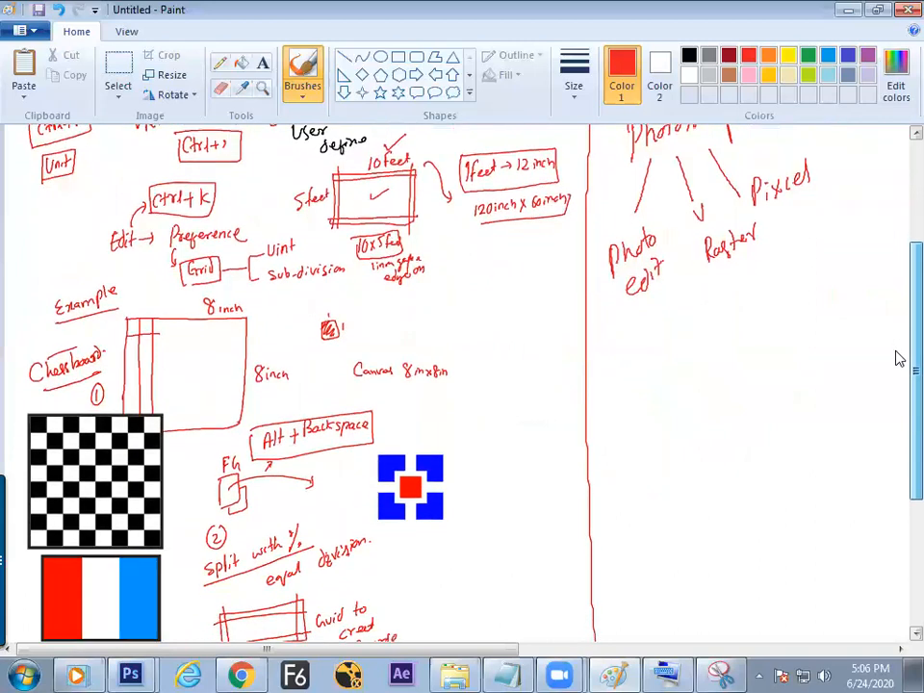
{"action": "scroll", "coordinate": [895, 366], "scroll_direction": "down", "scroll_amount": 2}
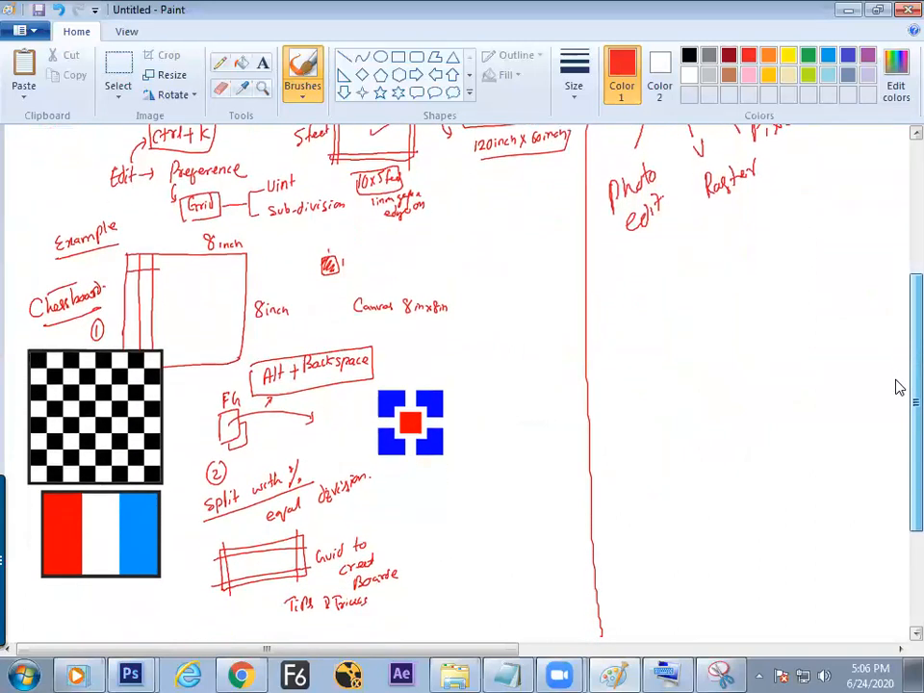
{"action": "scroll", "coordinate": [896, 385], "scroll_direction": "down", "scroll_amount": 1}
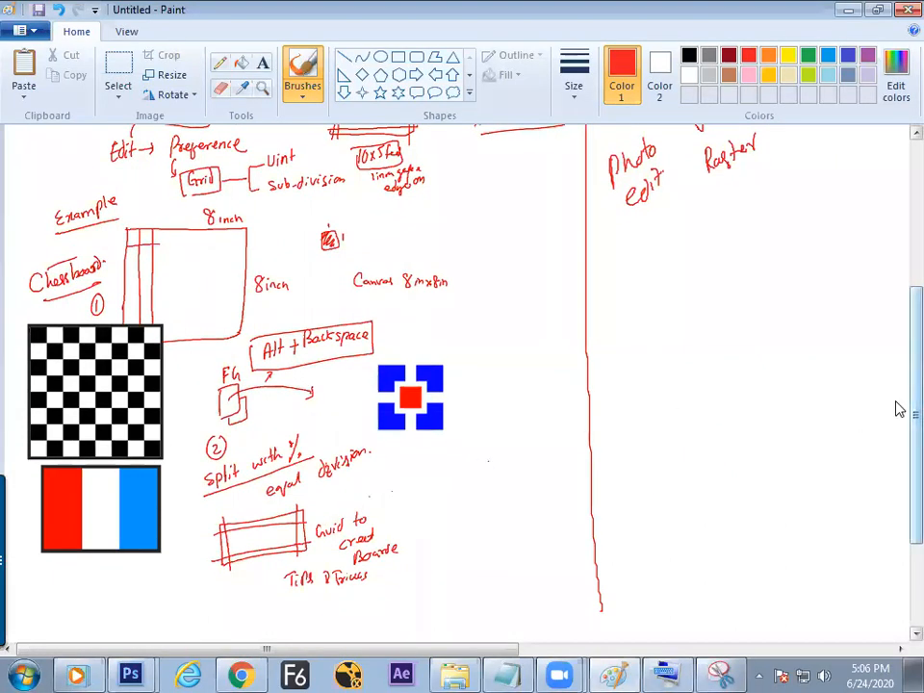
{"action": "scroll", "coordinate": [897, 392], "scroll_direction": "up", "scroll_amount": 3}
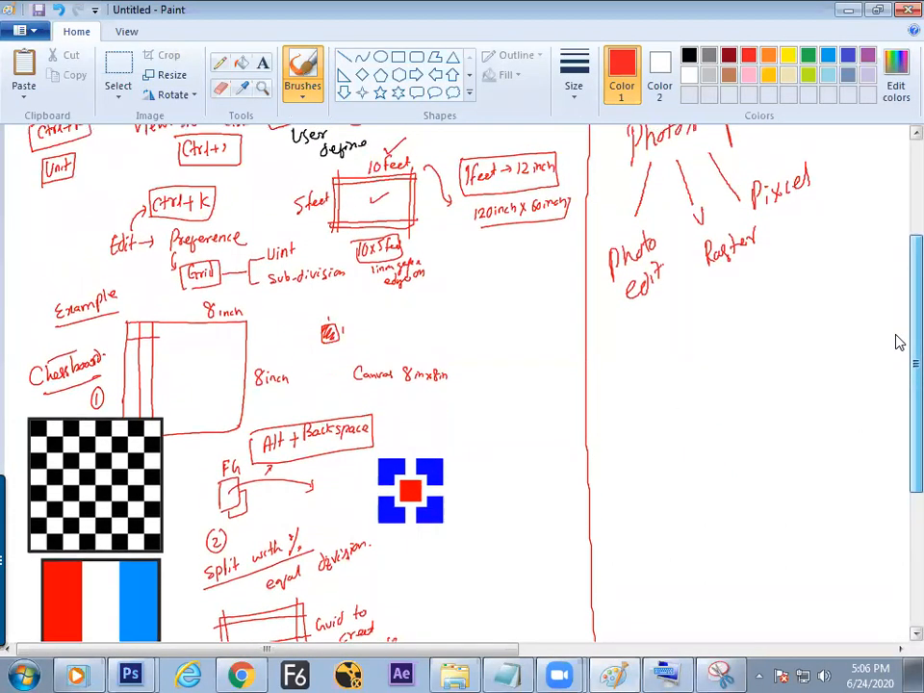
{"action": "scroll", "coordinate": [897, 340], "scroll_direction": "up", "scroll_amount": 7}
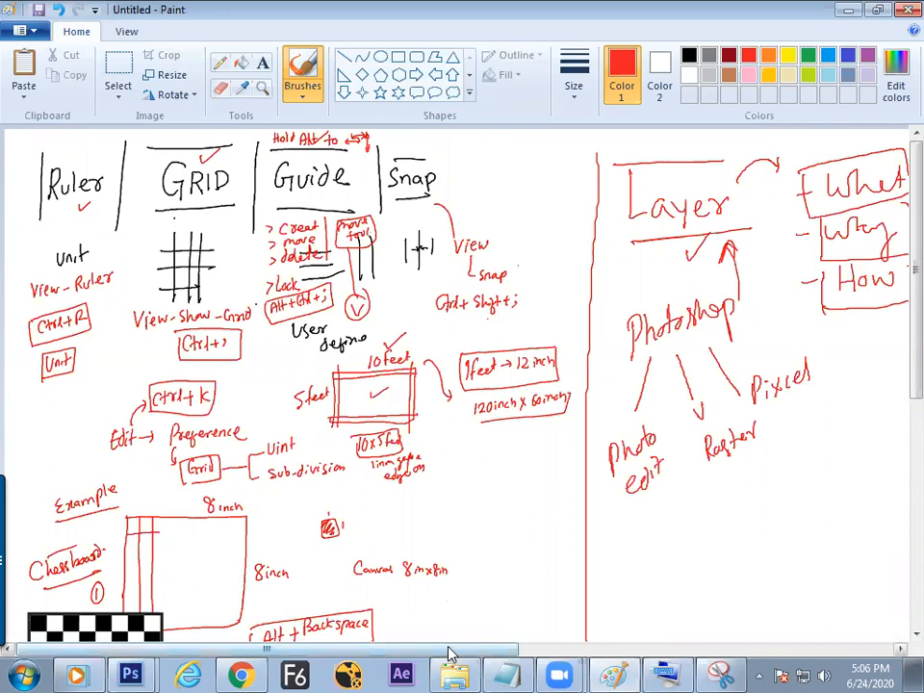
{"action": "left_click_drag", "start_coordinate": [453, 652], "coordinate": [561, 643]}
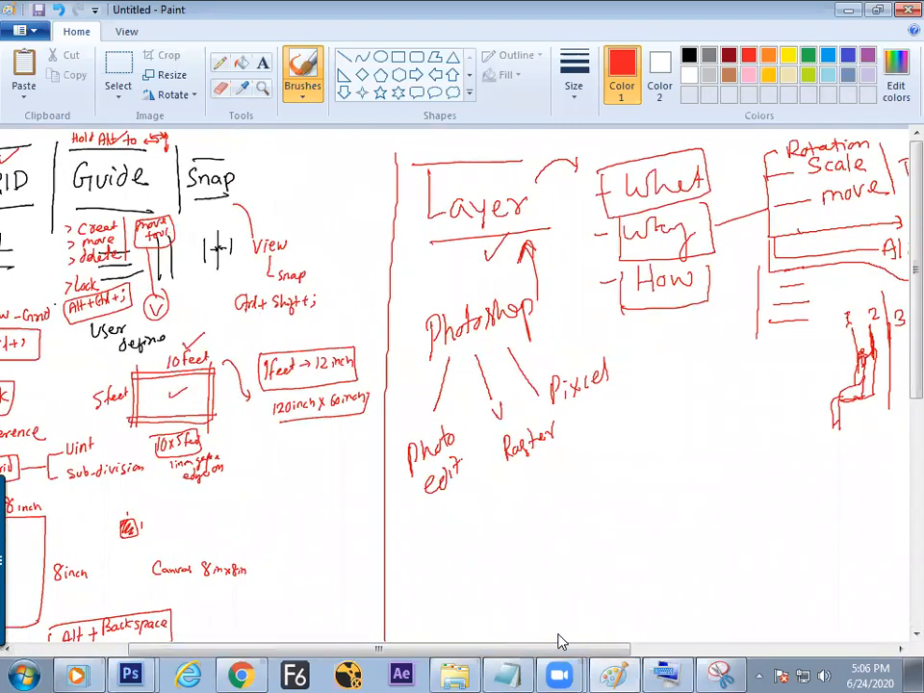